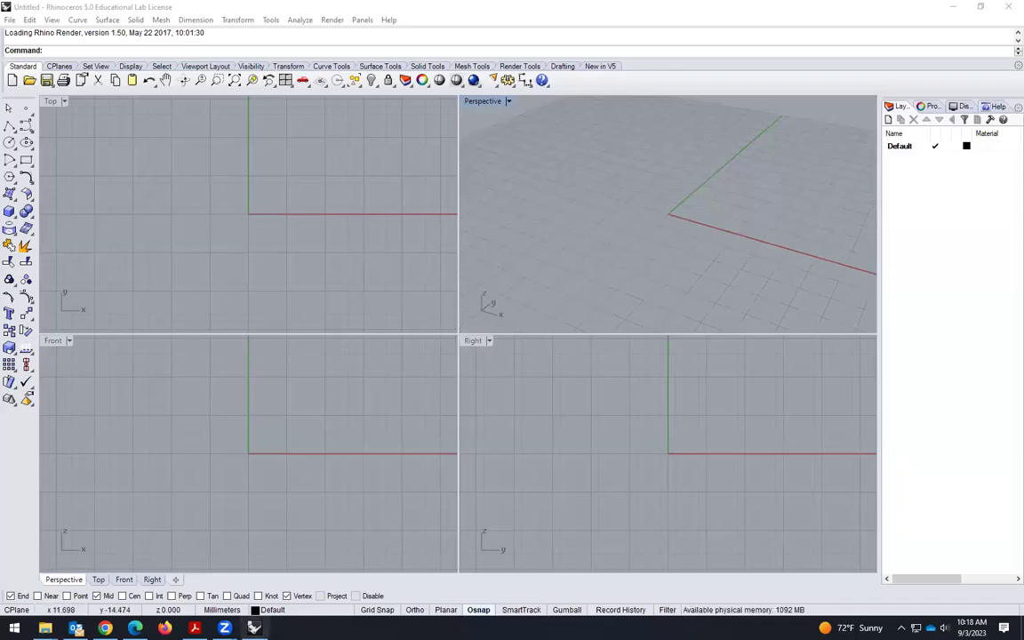
Set the document's model units to inches
key("alt+Tab")
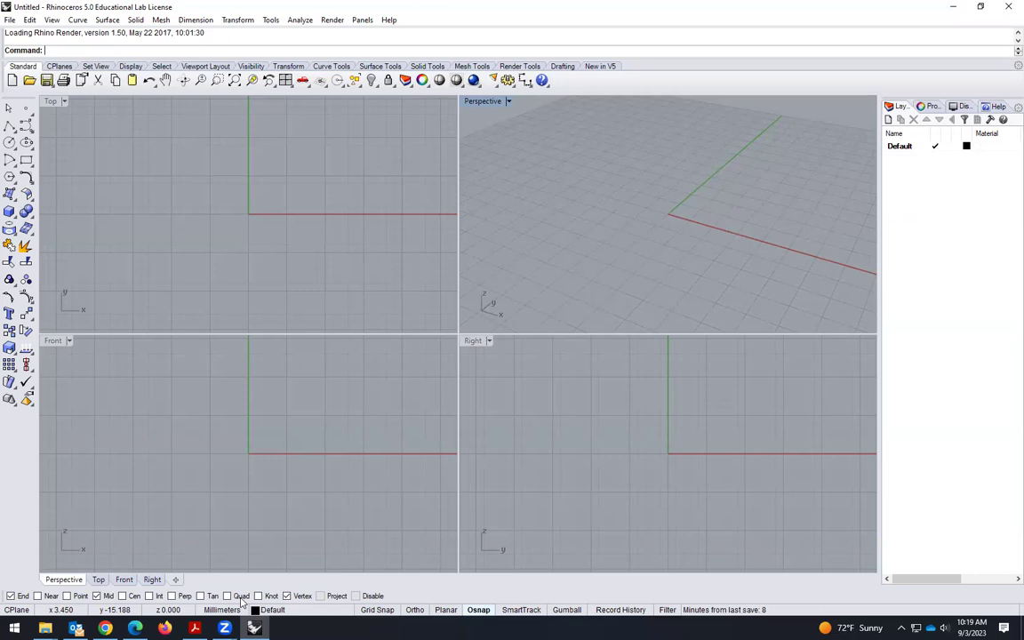
right_click_drag(300, 513, 319, 519)
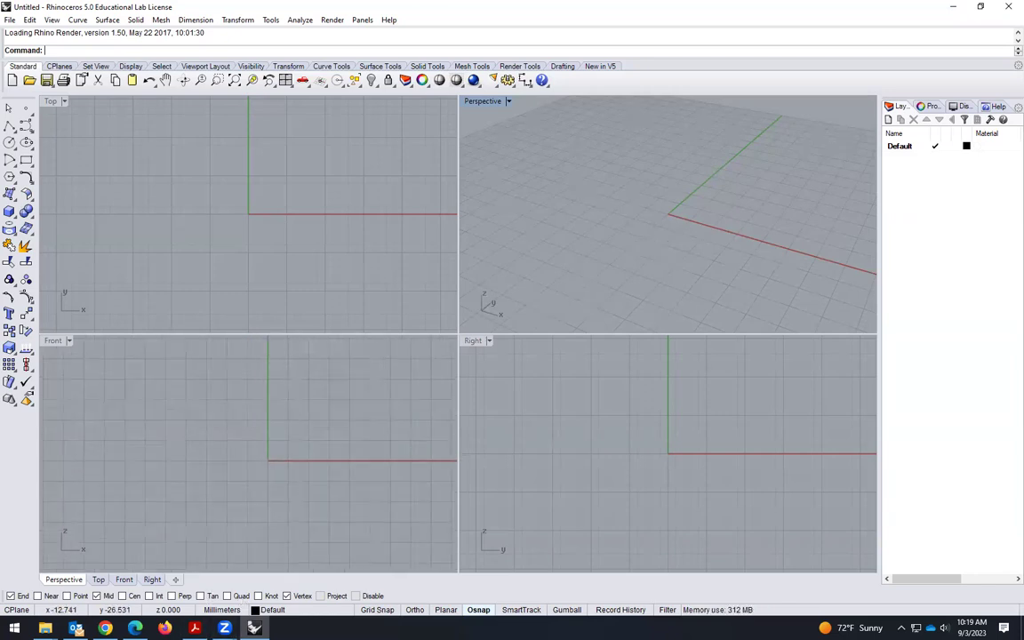
left_click(224, 610)
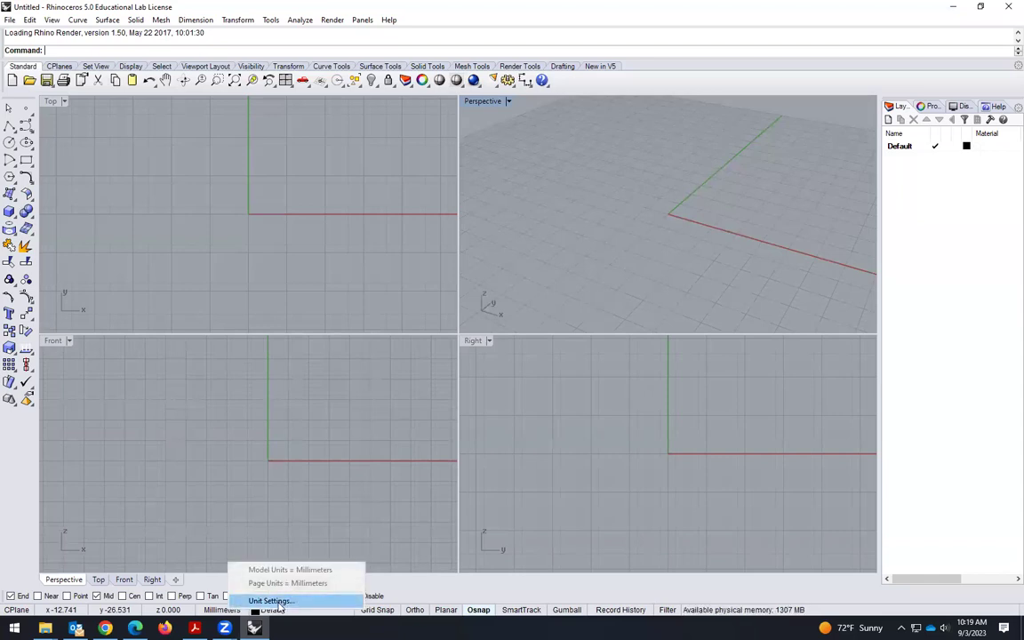
left_click(277, 602)
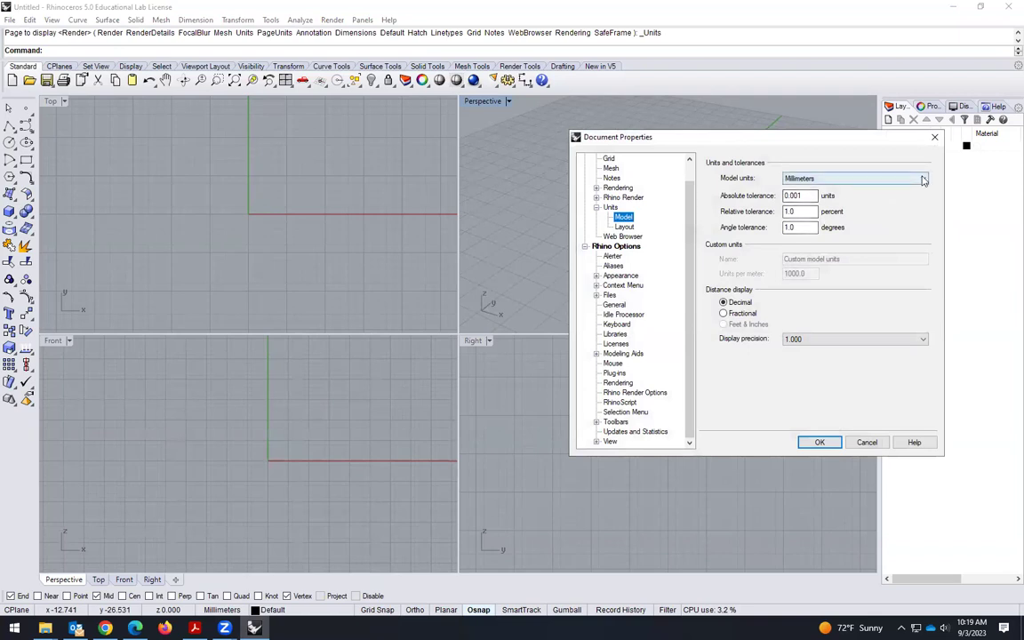
left_click(916, 179)
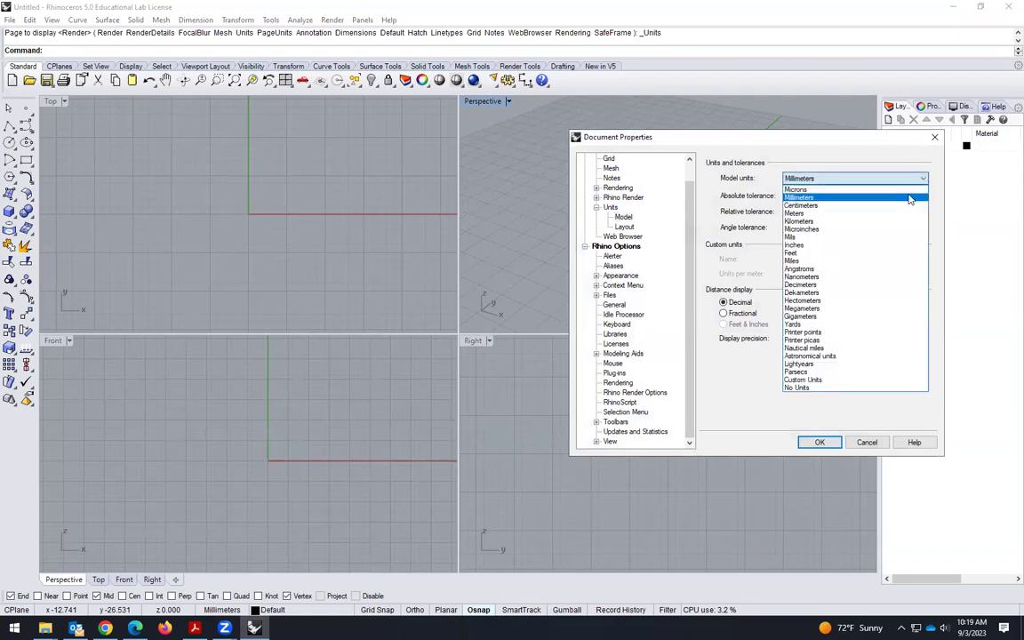
left_click(827, 245)
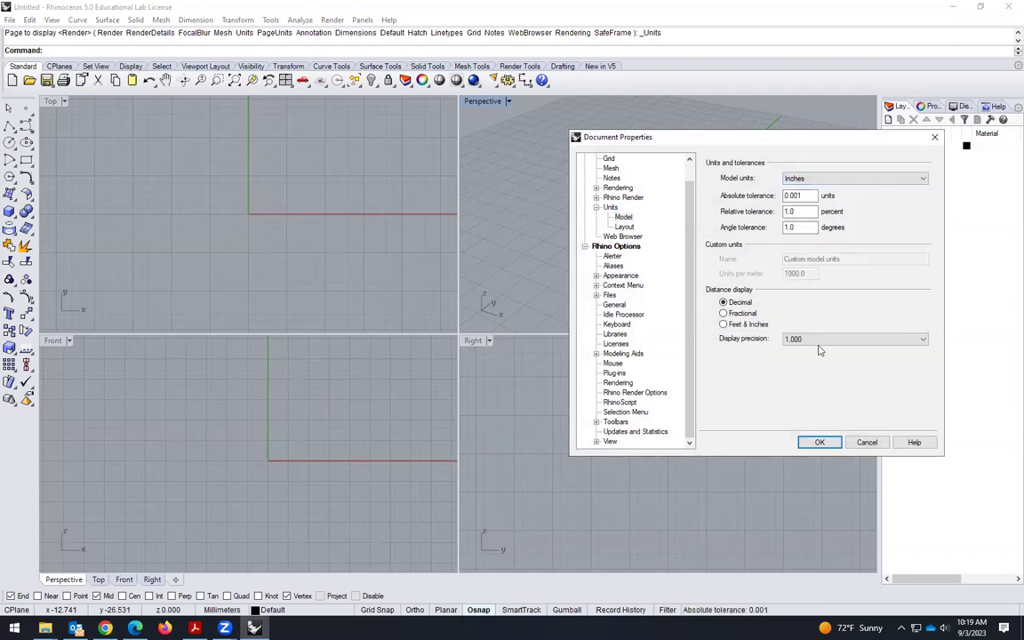
left_click(819, 443)
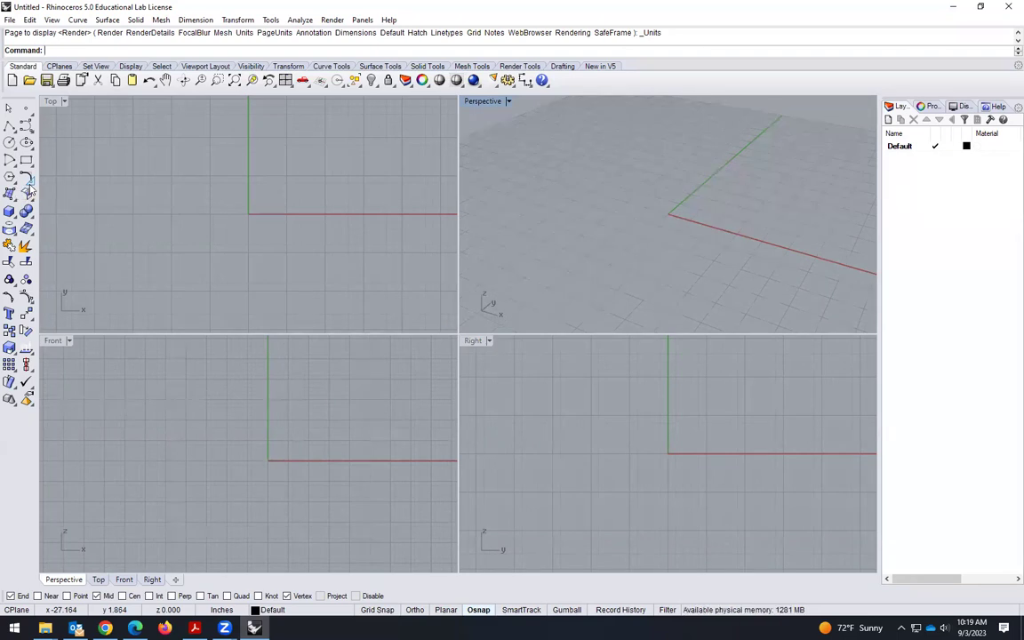
Draw a horizontal 264-inch line in the Top view, running toward negative X, as the plan's upper outer wall edge
scroll(271, 204, "down", 3)
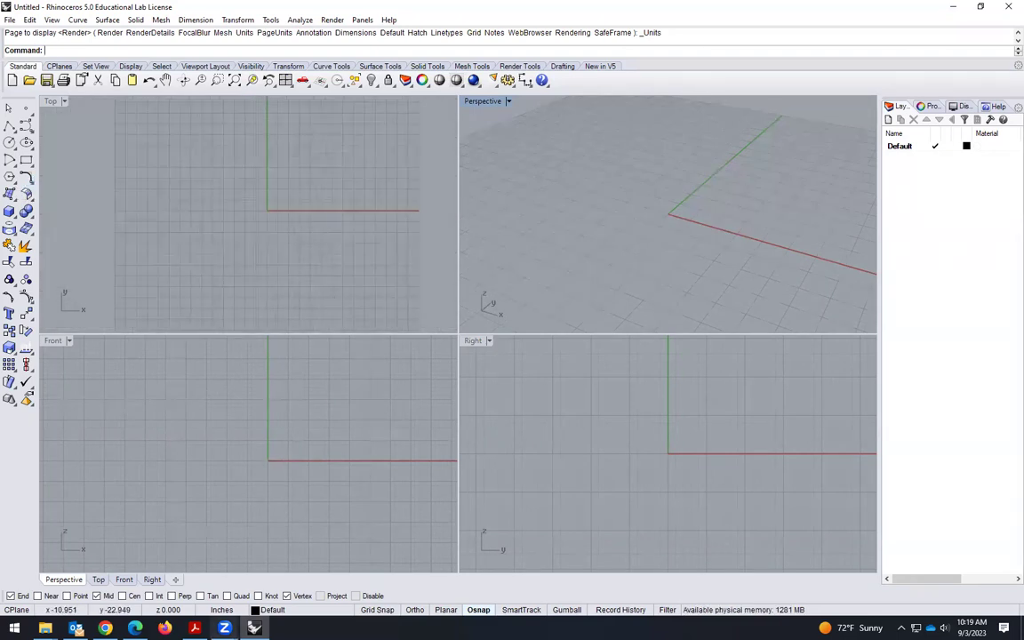
left_click(193, 628)
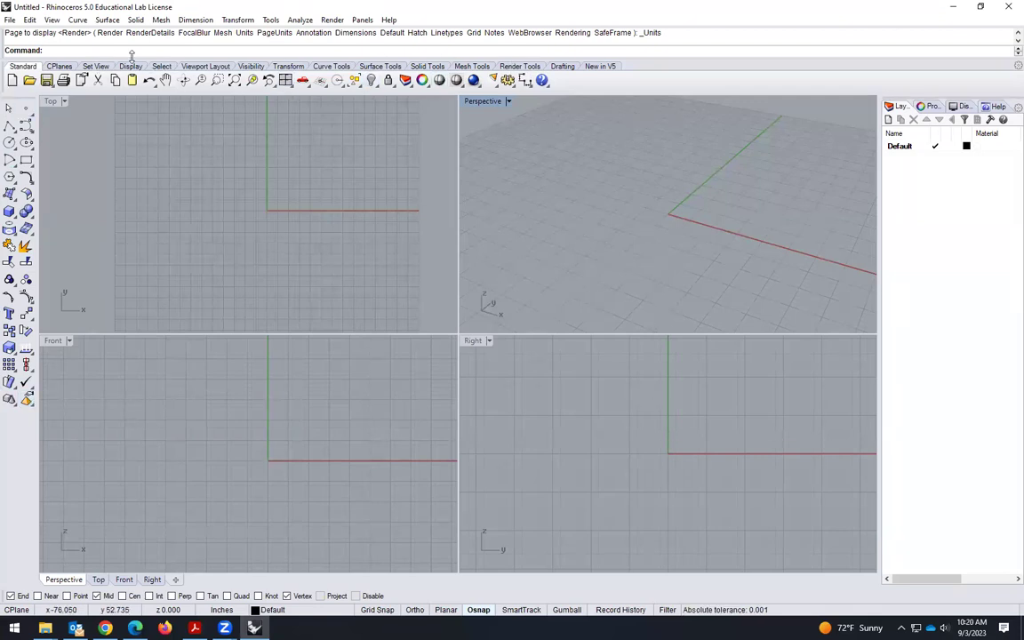
type("Line")
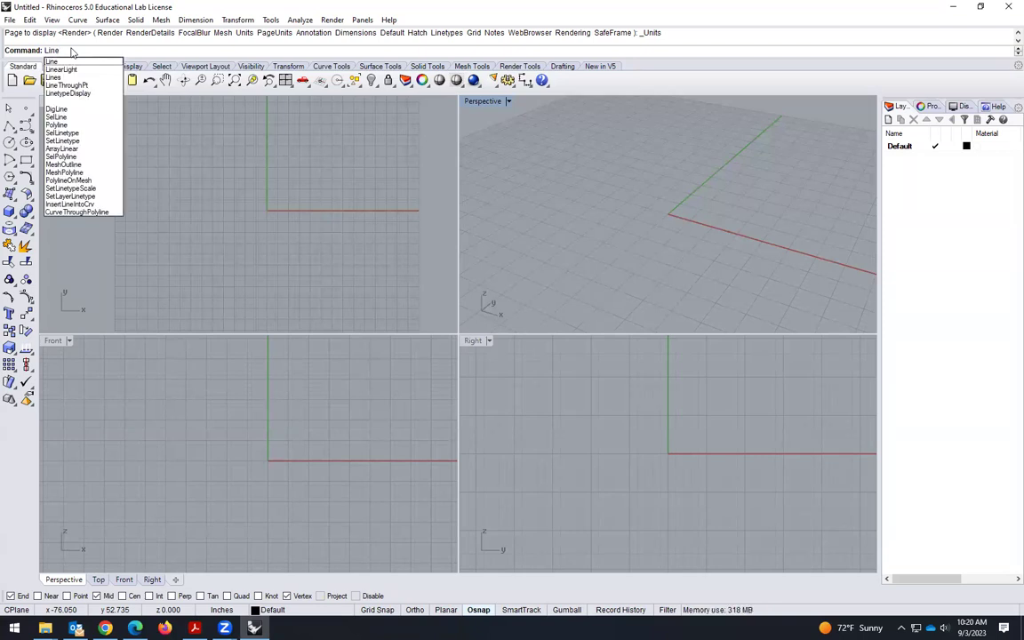
key("Return")
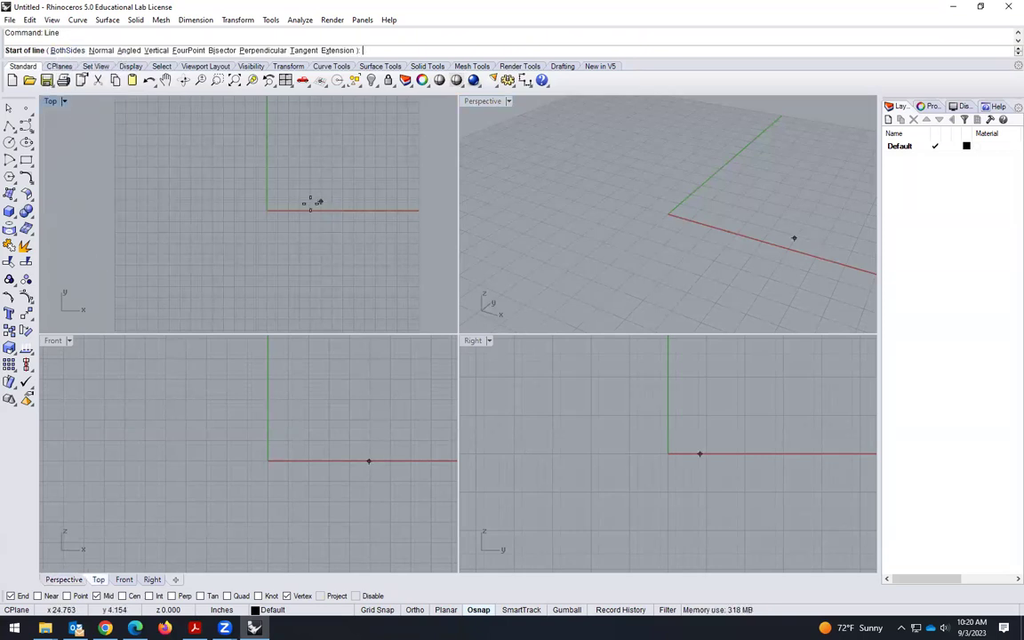
left_click(354, 228)
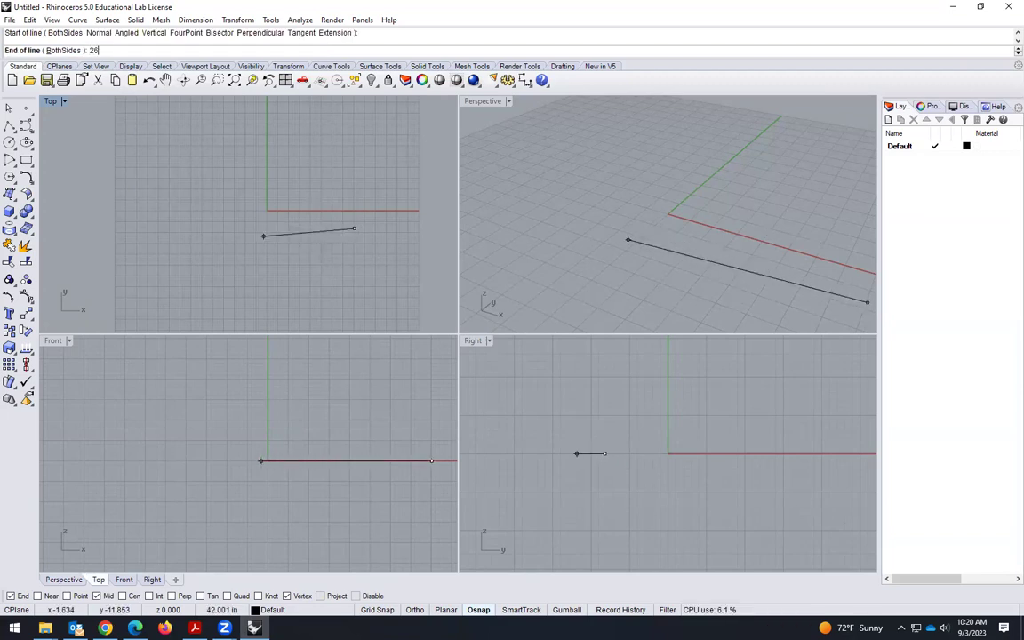
type("264")
key("Return")
scroll(297, 233, "down", 4)
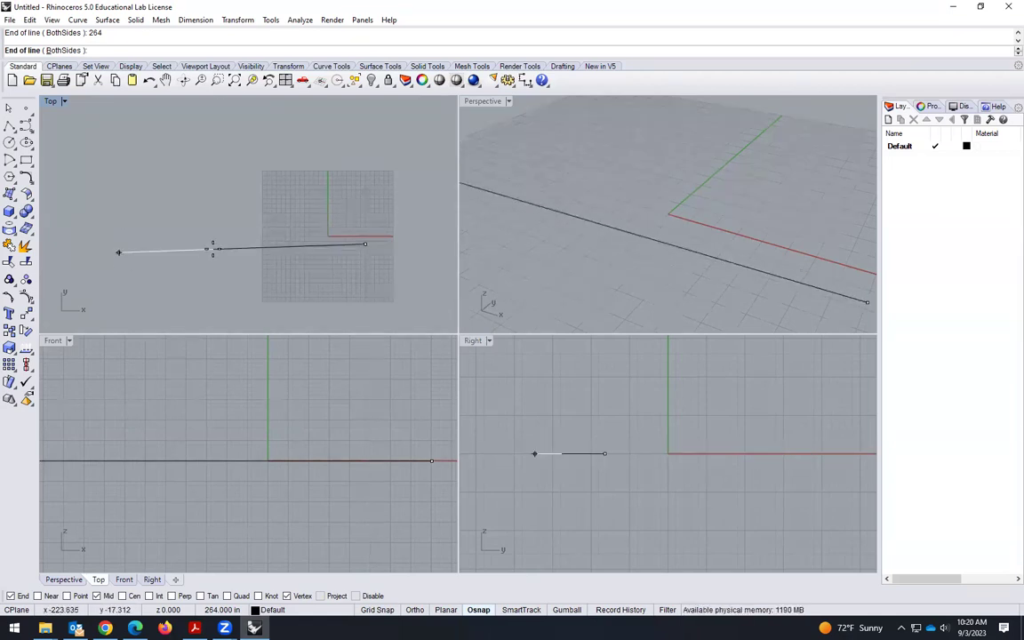
key("F8")
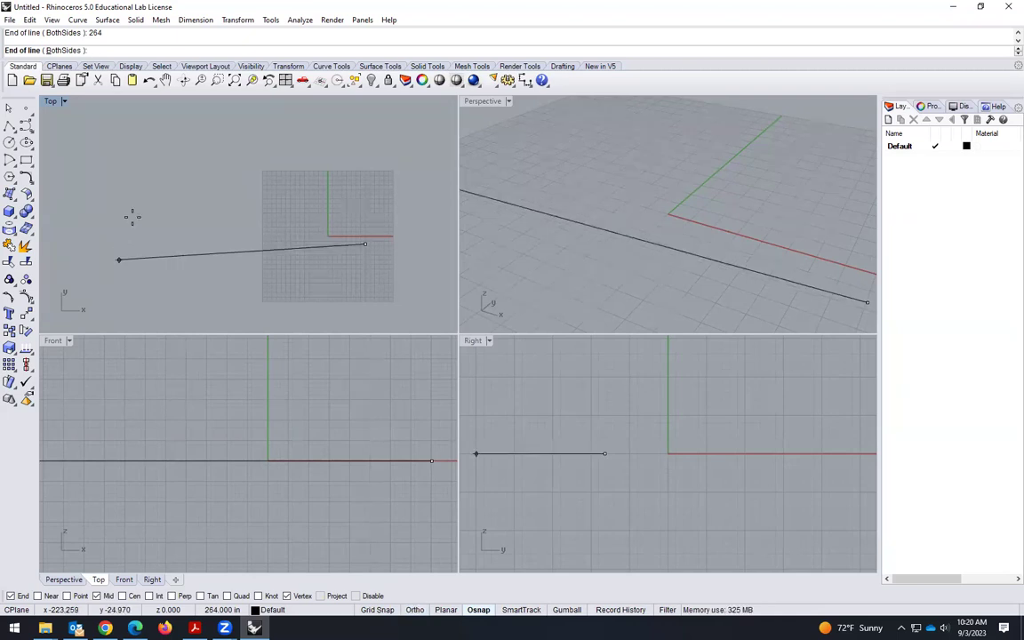
left_click(129, 258)
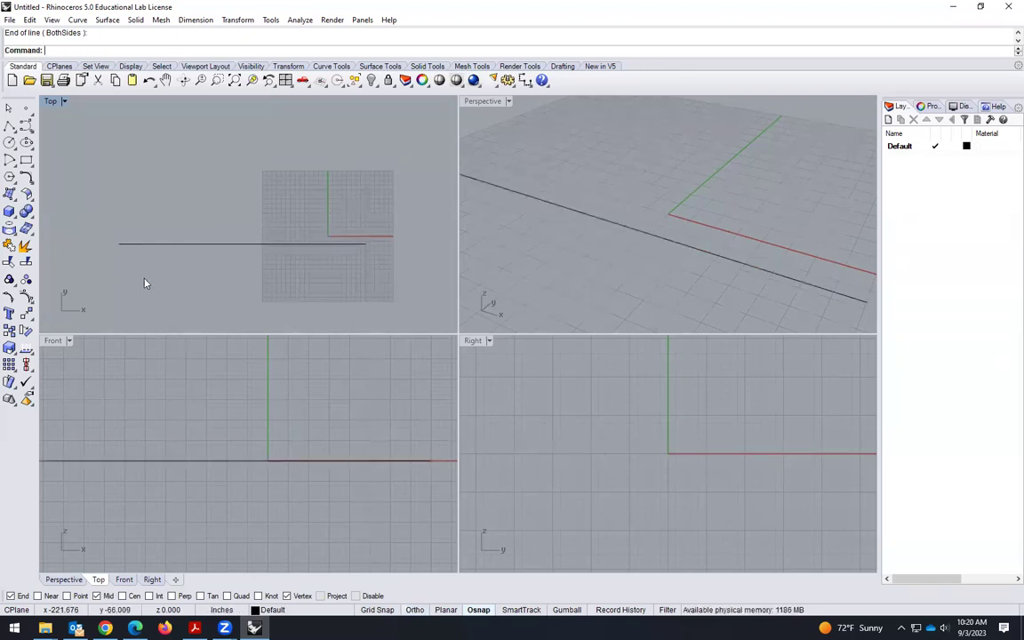
Add a linear dimension above the horizontal wall line, measured between its two endpoints
scroll(391, 218, "down", 2)
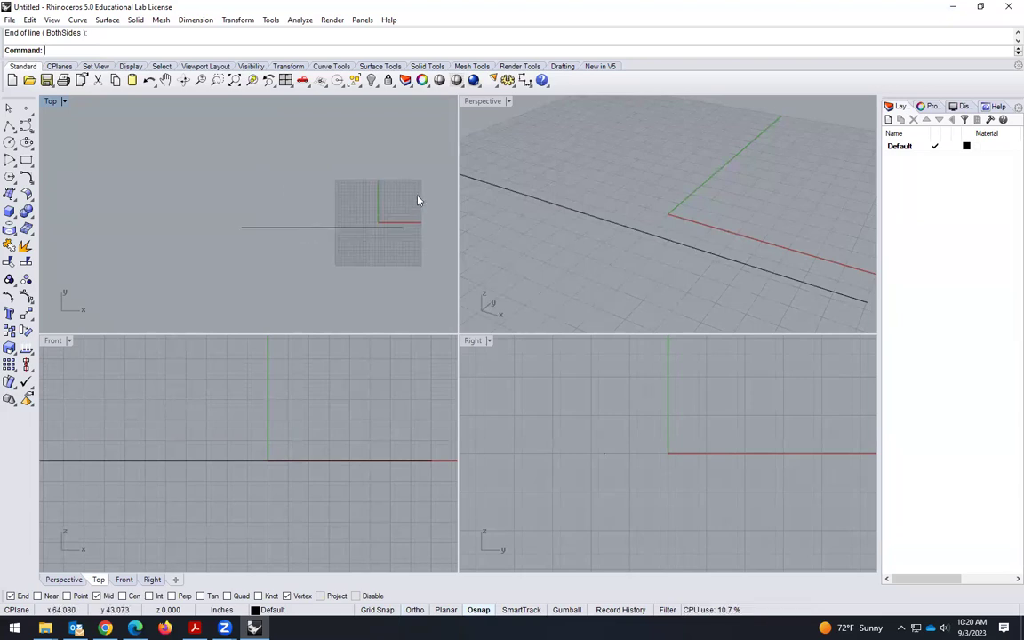
scroll(418, 197, "up", 1)
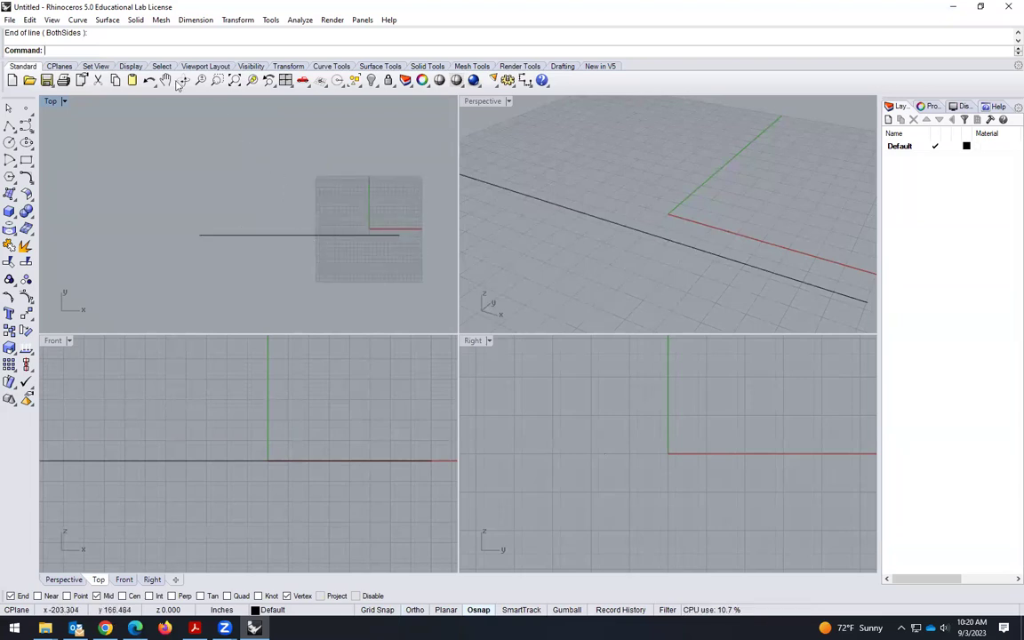
left_click(198, 21)
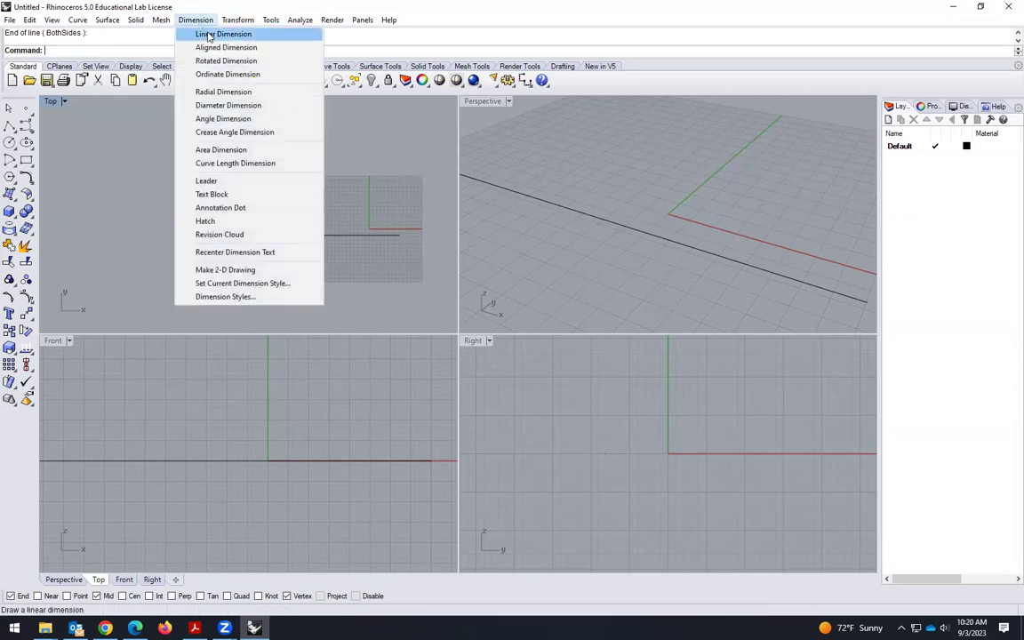
left_click(209, 35)
left_click(199, 235)
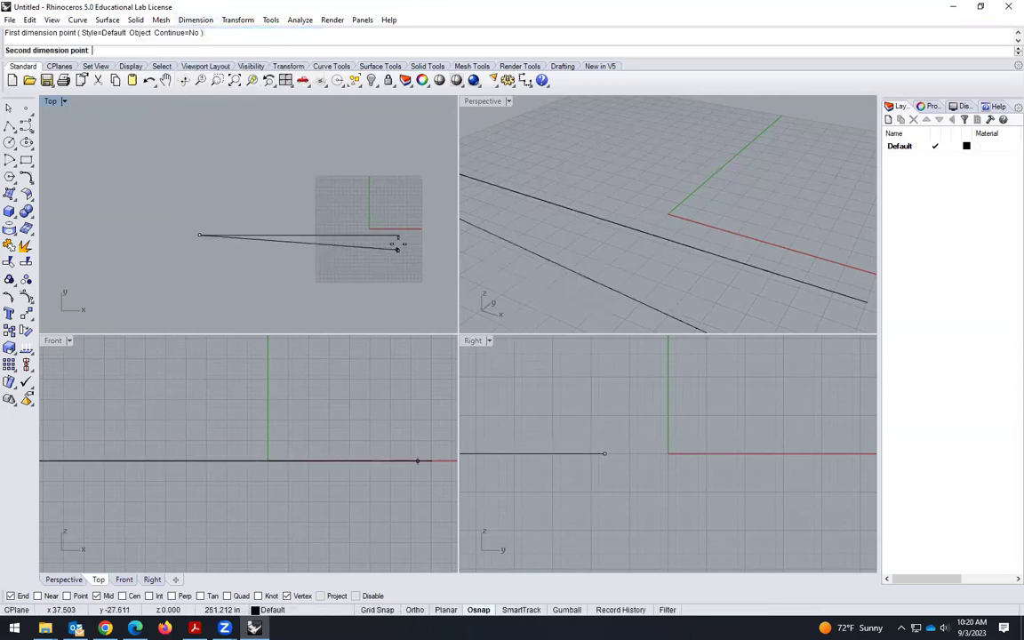
left_click(398, 235)
left_click(329, 210)
scroll(315, 217, "up", 5)
scroll(297, 194, "up", 3)
scroll(231, 200, "down", 3)
Delete the linear dimension above the horizontal wall line
left_click(226, 201)
key("Delete")
scroll(382, 222, "down", 2)
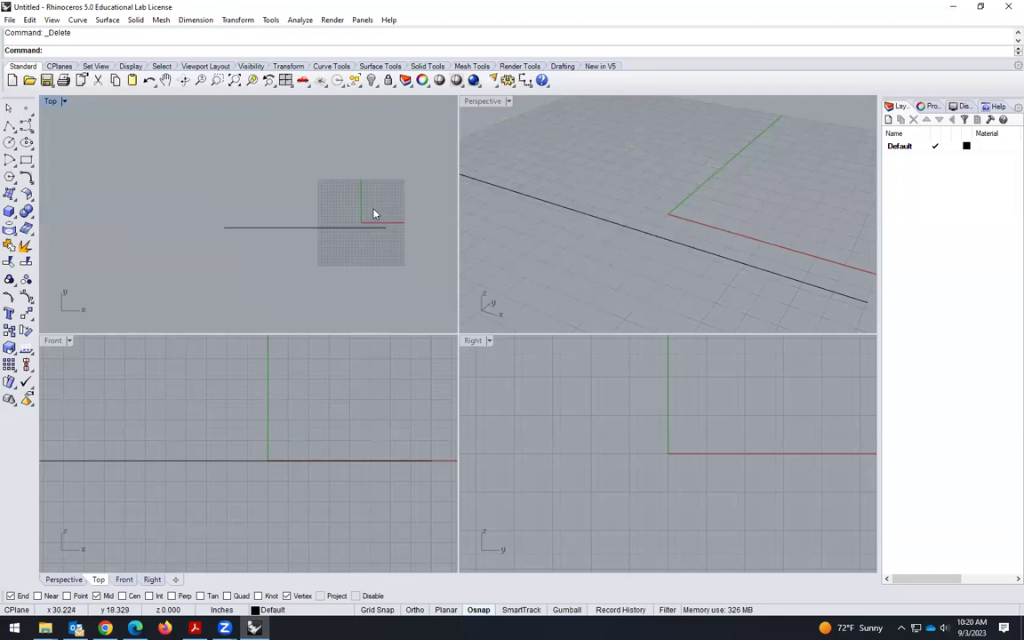
Draw a 132-inch vertical line straight down from the left endpoint of the horizontal wall line
left_click(9, 127)
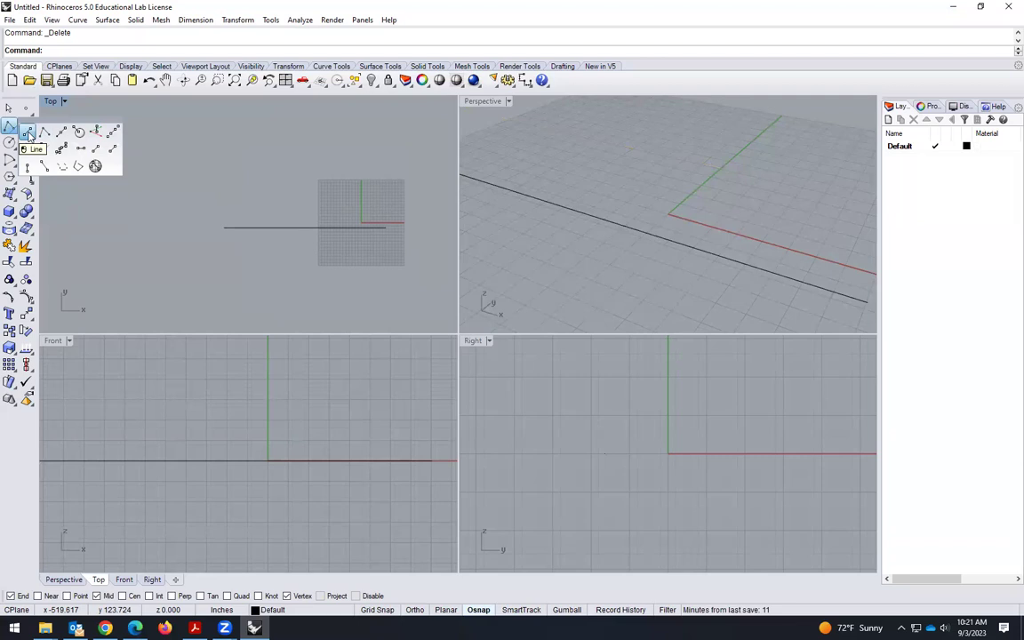
left_click(28, 134)
left_click(224, 228)
scroll(224, 256, "down", 3)
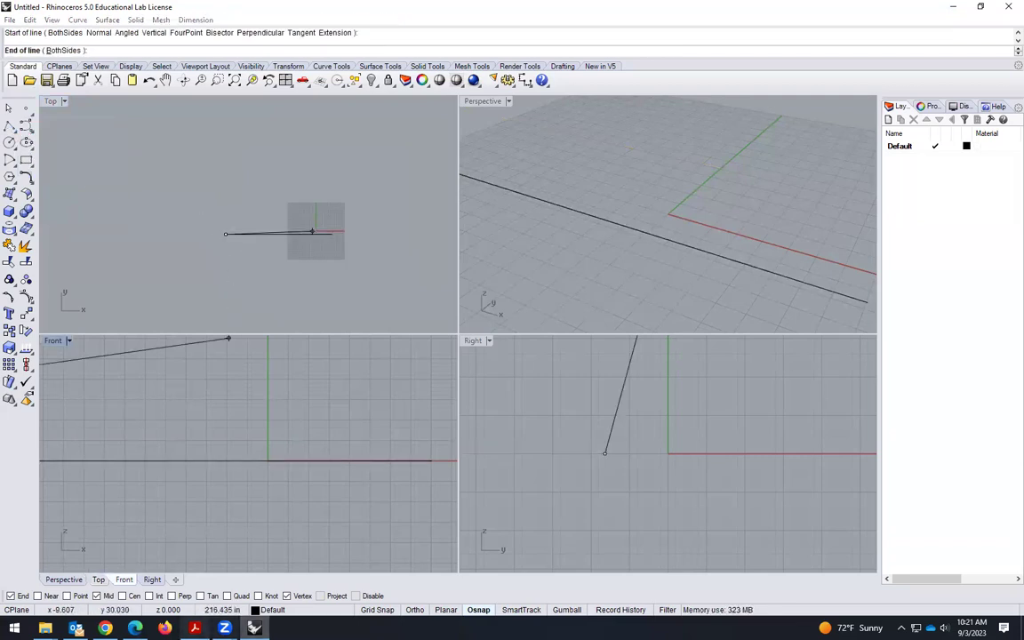
left_click(195, 629)
left_click(254, 629)
type("132")
key("Return")
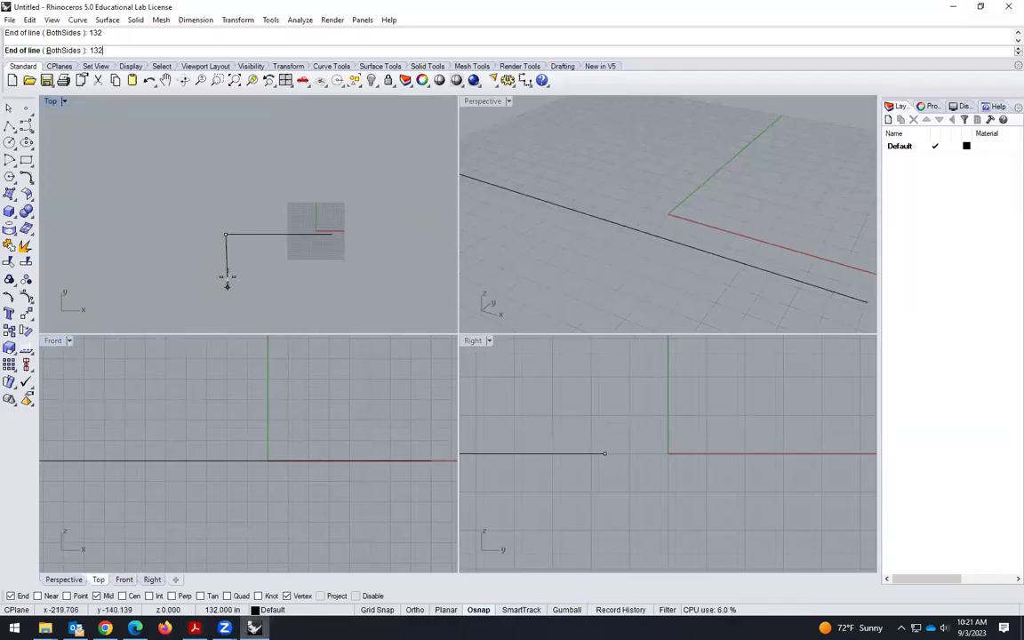
key("F8")
left_click(220, 263)
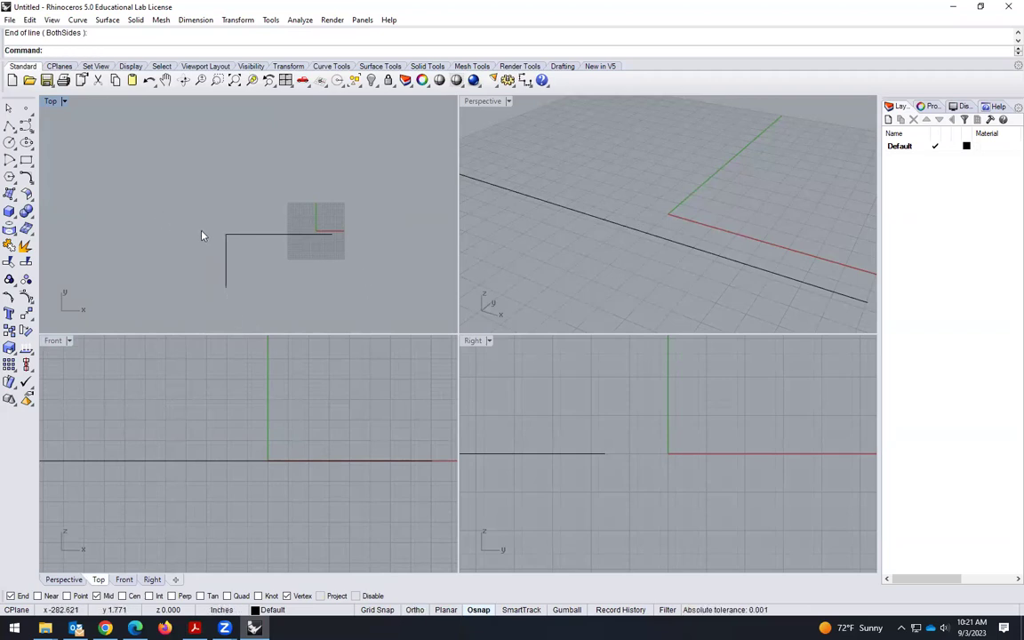
Draw a 180-inch vertical line straight down from the right endpoint of the horizontal wall line
key("Return")
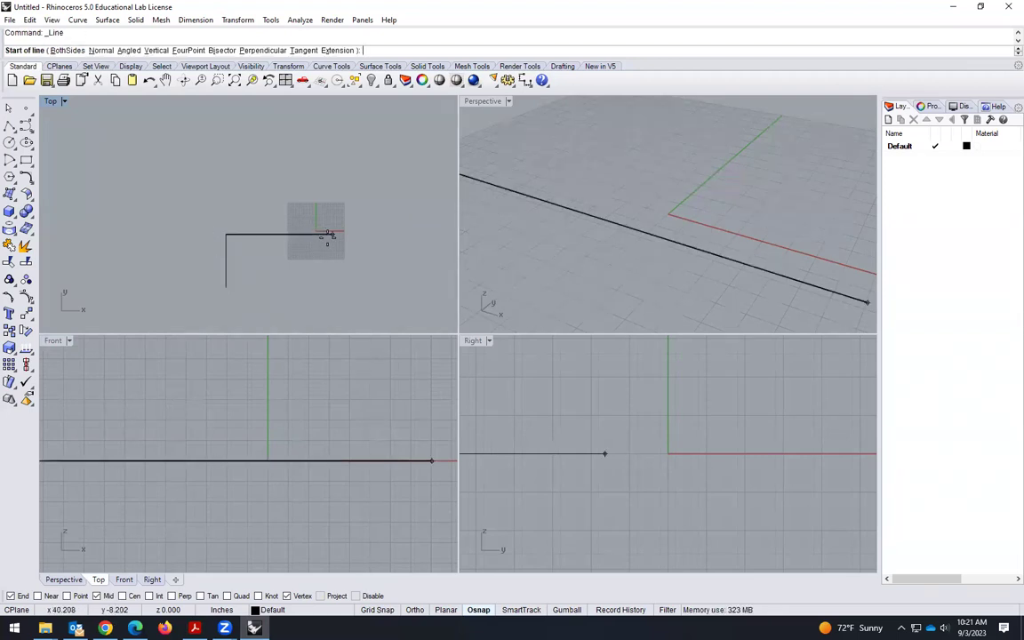
left_click(331, 234)
type("180")
key("Return")
key("BackSpace")
key("BackSpace")
key("BackSpace")
scroll(331, 282, "down", 2)
key("F8")
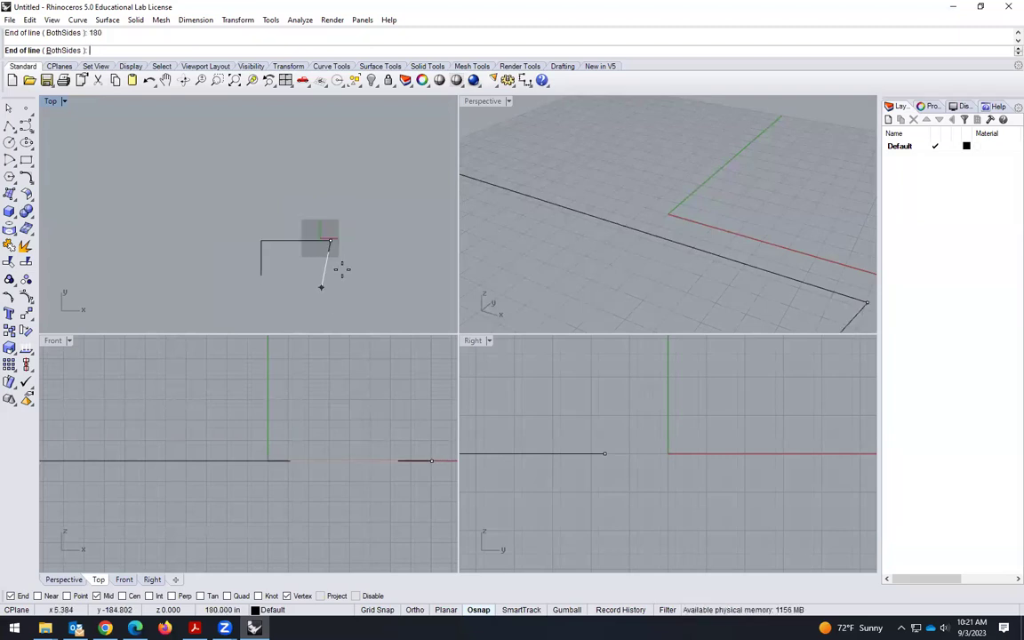
left_click(330, 289)
key("F8")
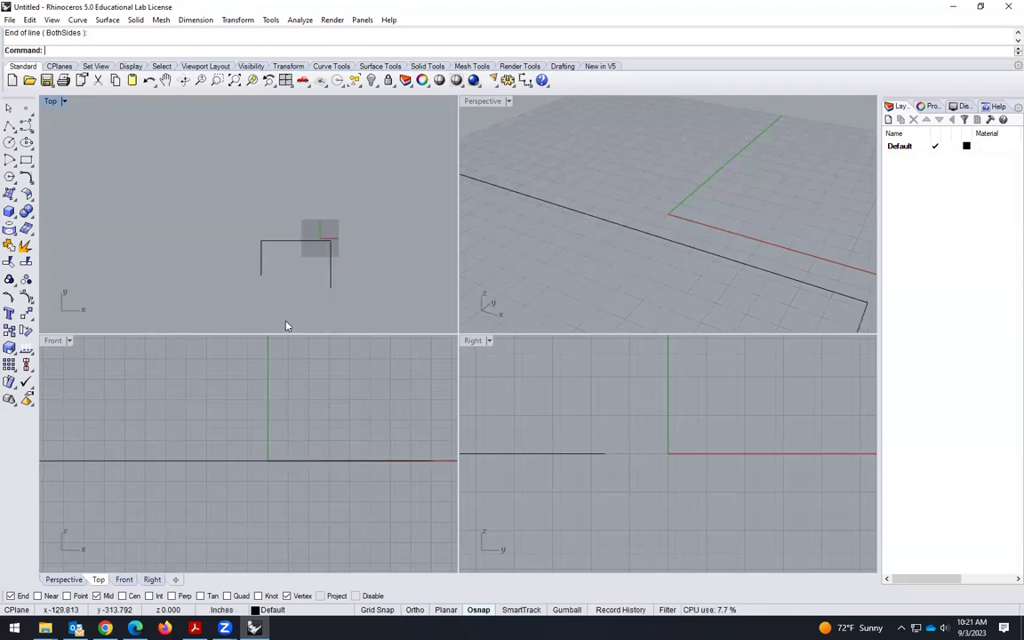
Offset the left vertical wall line 12 inches toward the inside of the plan, following the exterior wall thickness in CLASSWORK 01.pdf
scroll(302, 267, "up", 1)
scroll(313, 249, "up", 2)
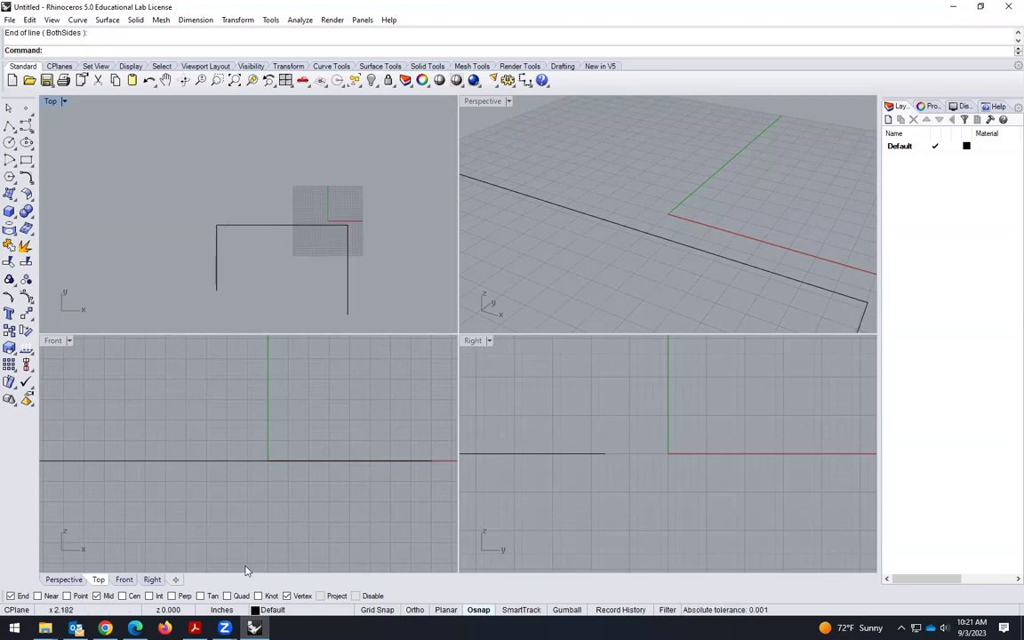
left_click(195, 629)
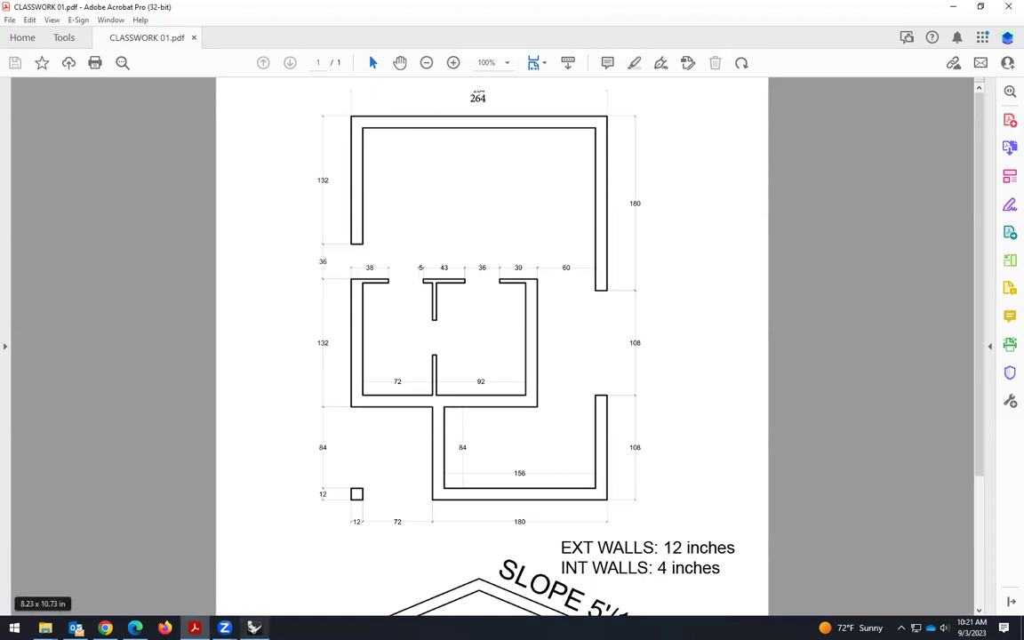
left_click(254, 628)
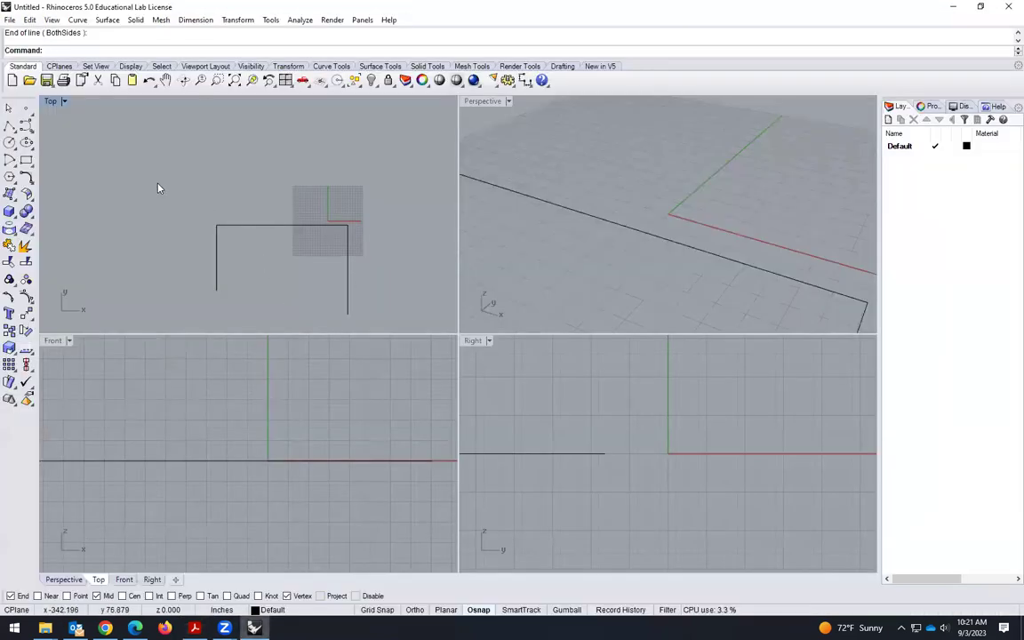
type("Offset")
key("Return")
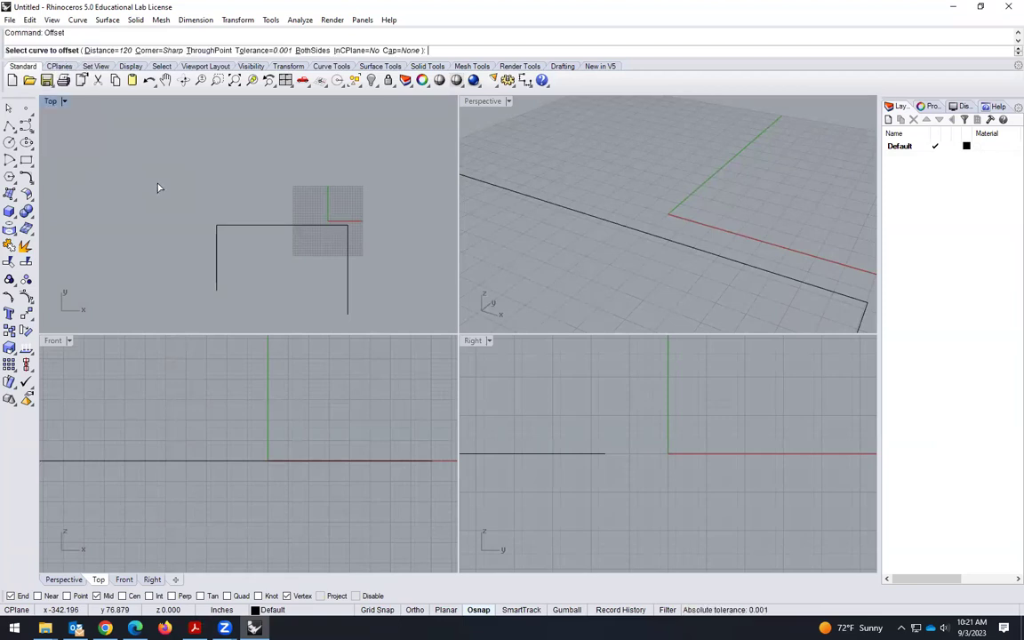
left_click(118, 51)
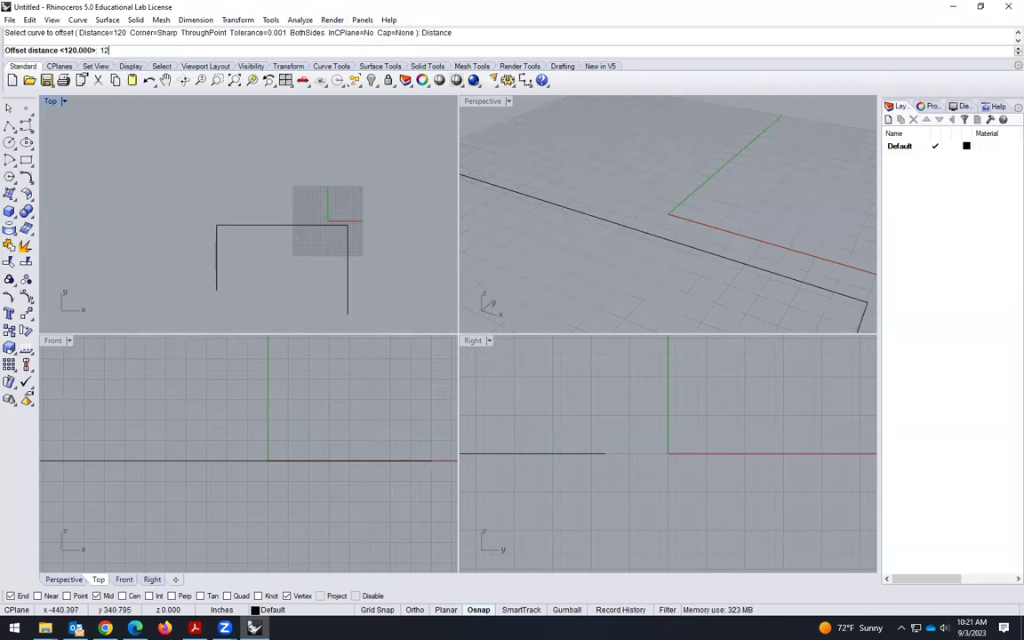
key("Return")
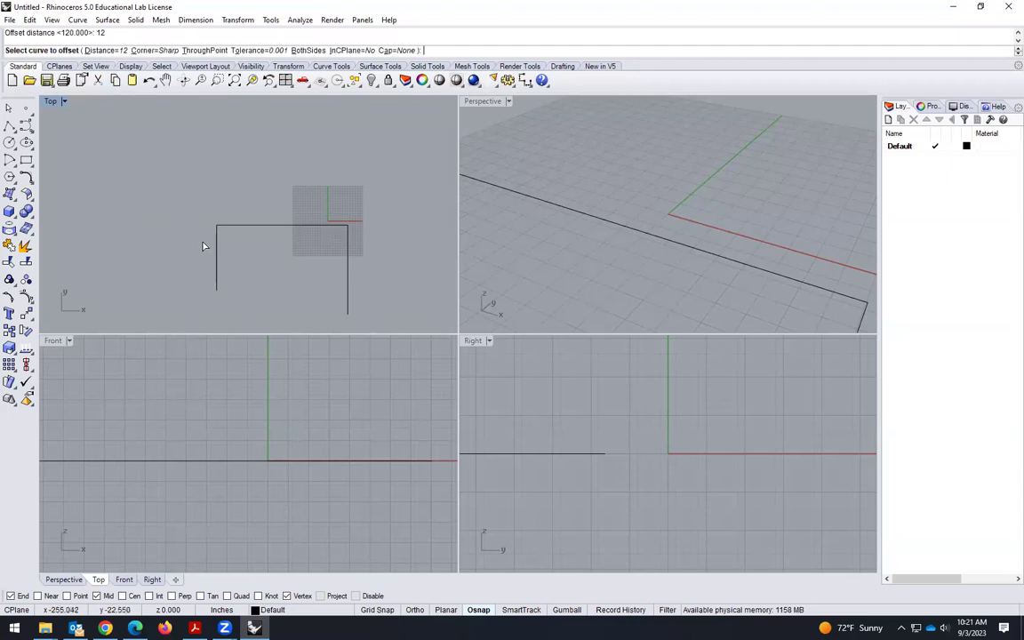
scroll(225, 271, "up", 2)
left_click(212, 260)
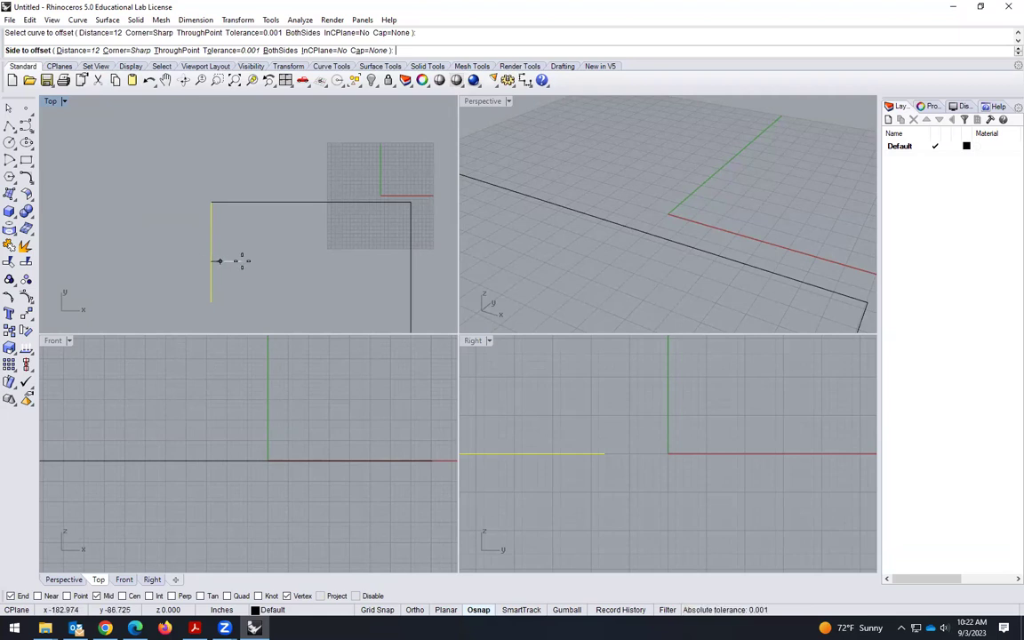
left_click(243, 263)
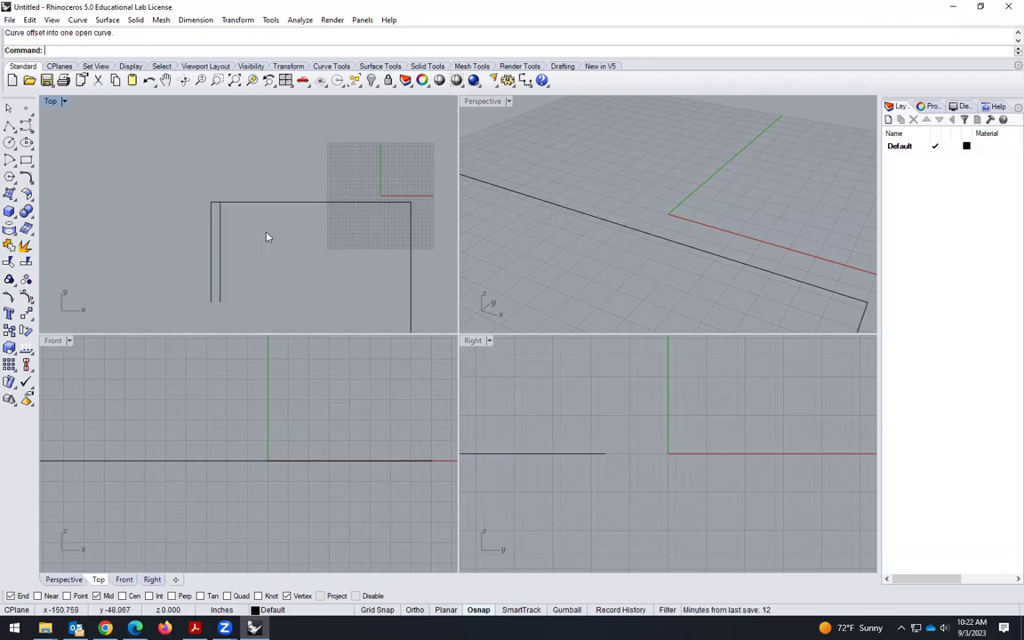
Offset the horizontal wall line and the right vertical wall line 12 inches toward the inside of the plan
right_click(272, 236)
left_click(273, 207)
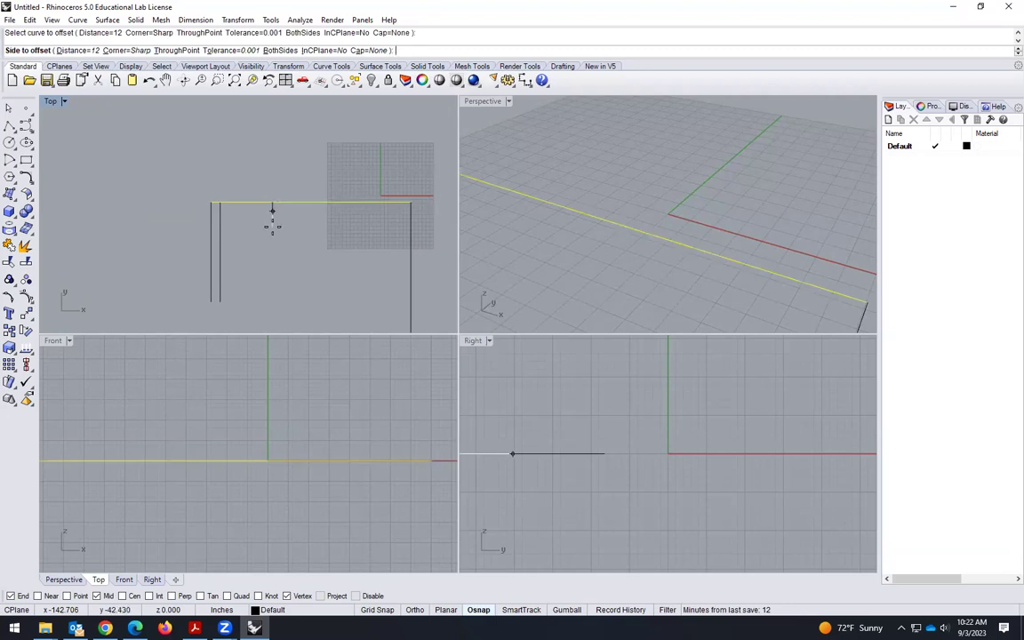
left_click(272, 225)
right_click(398, 273)
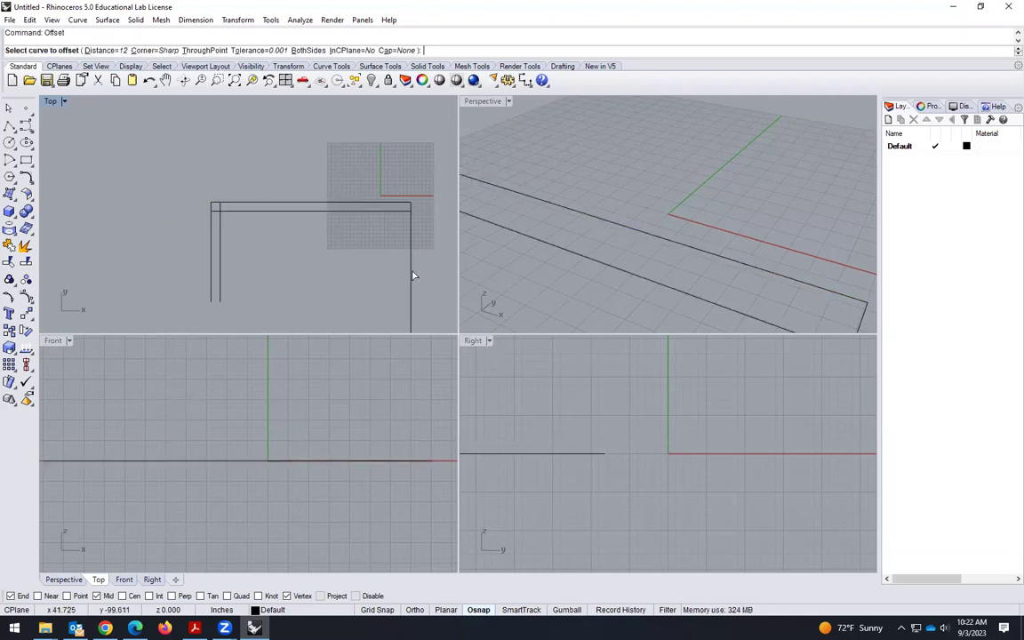
left_click(411, 270)
left_click(369, 279)
Close the open lower ends of the left and right walls with short horizontal lines between their endpoints
scroll(307, 237, "down", 1)
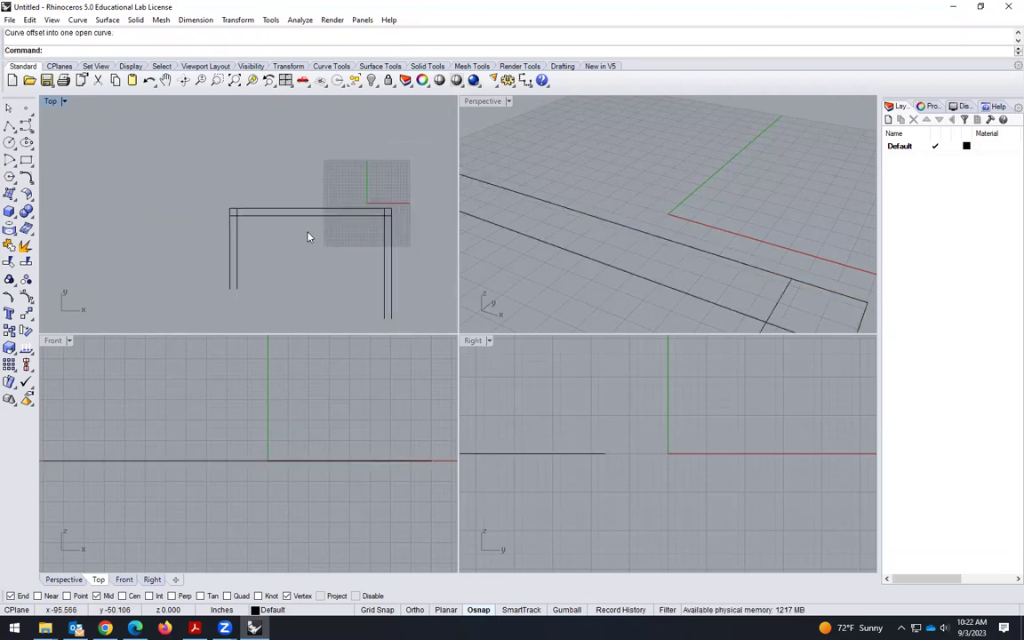
scroll(308, 237, "down", 1)
scroll(357, 324, "up", 1)
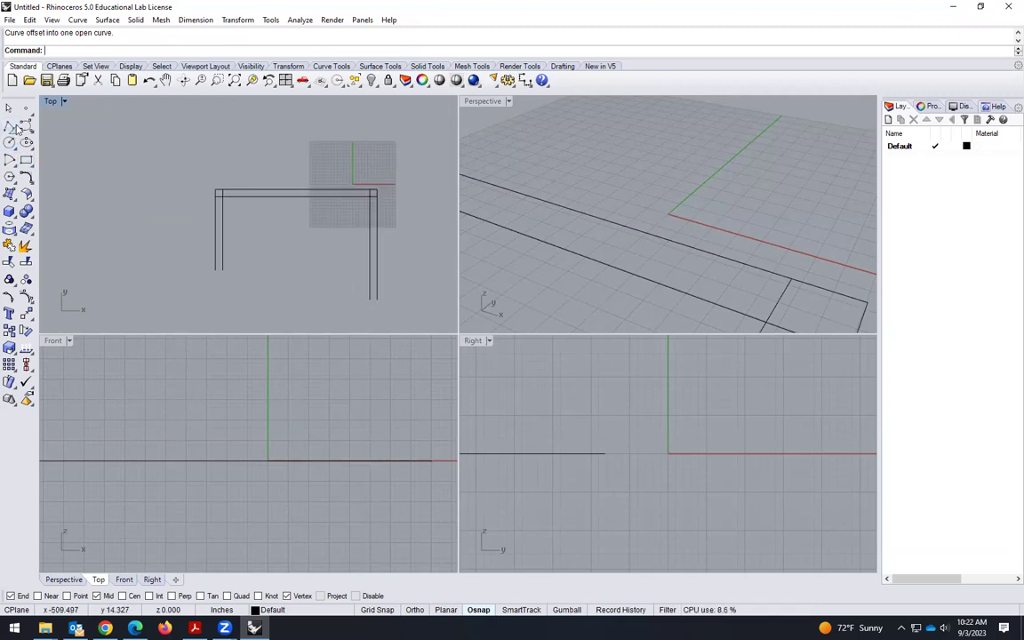
type("line")
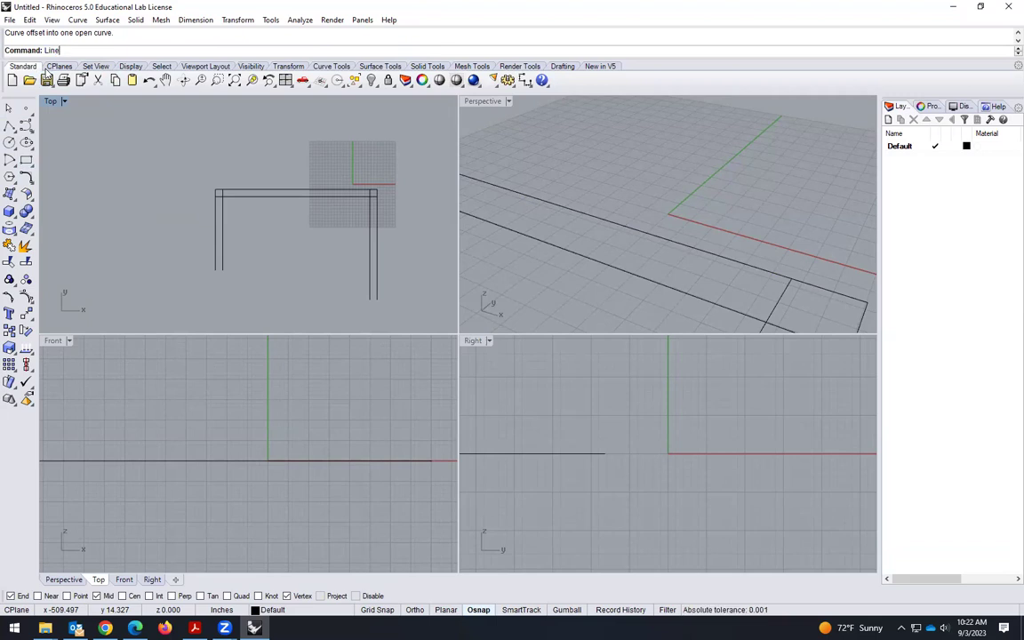
key("Return")
left_click(215, 271)
left_click(221, 270)
key("Return")
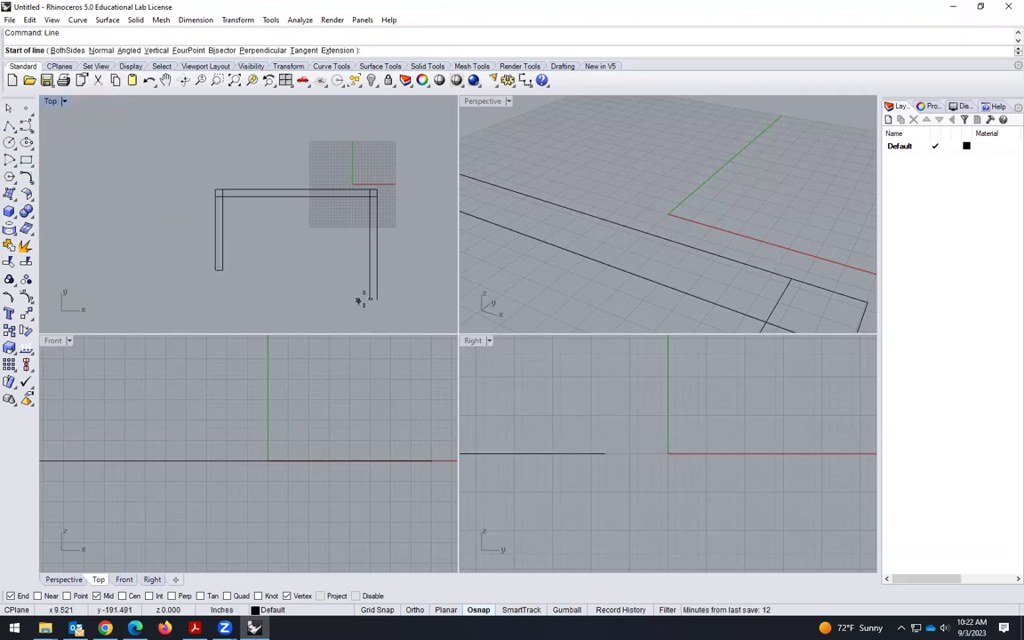
left_click(376, 298)
left_click(361, 320)
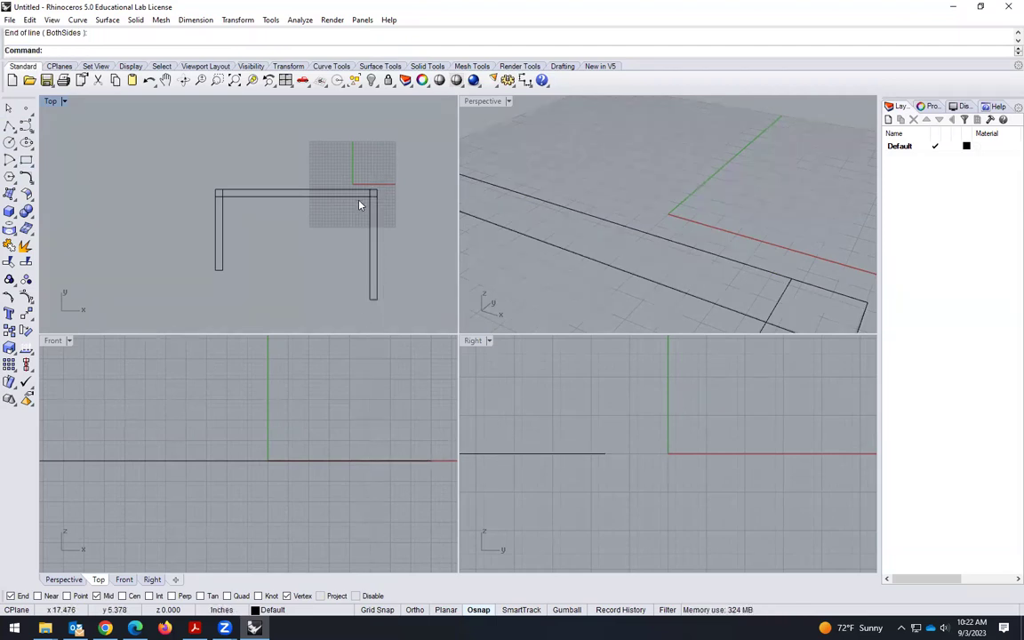
Chamfer the inner horizontal and inner right wall lines with distance 0 to trim the upper-right inside corner
scroll(360, 201, "up", 3)
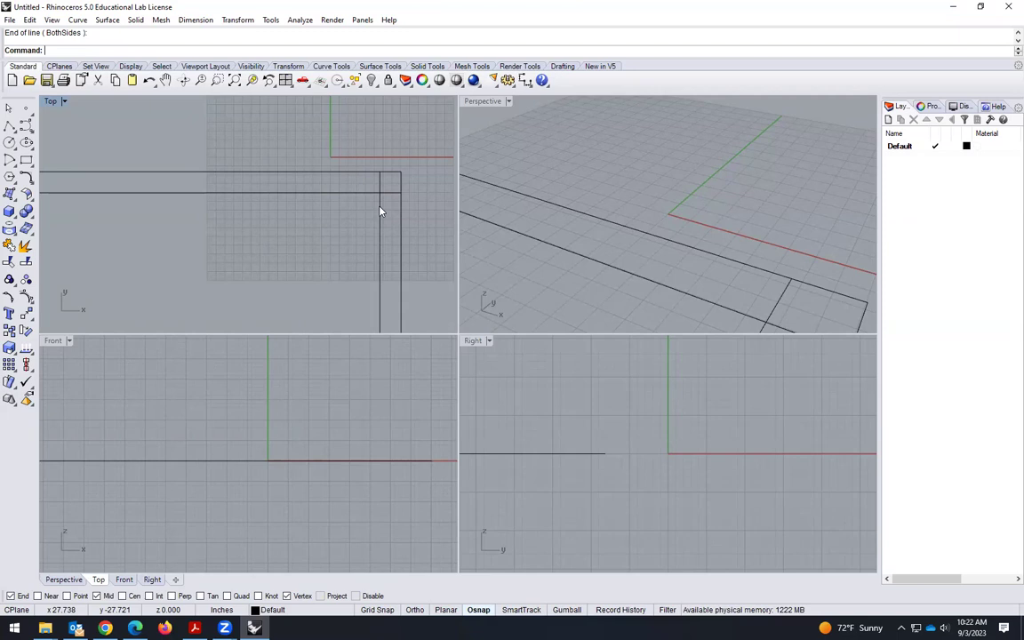
left_click(27, 176)
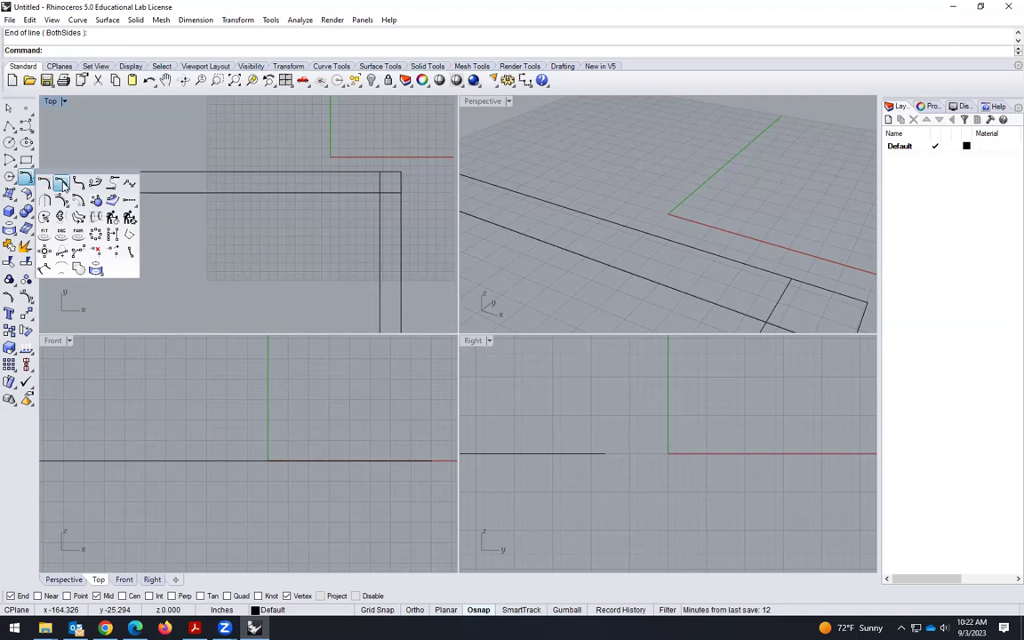
left_click(62, 184)
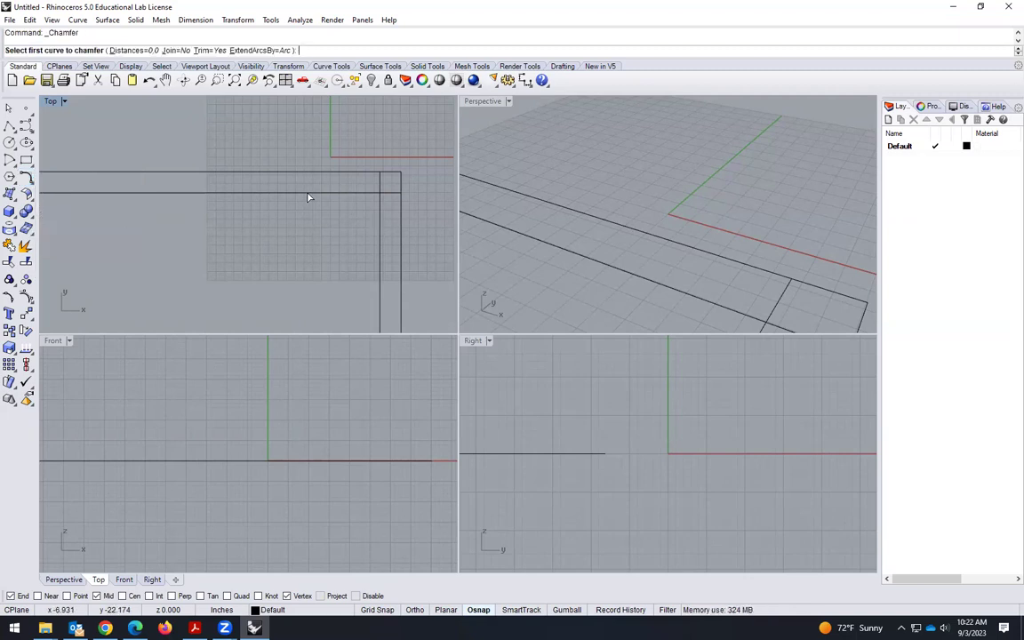
left_click(212, 193)
left_click(380, 283)
Chamfer the inner left and inner horizontal wall lines with distance 0 to trim the upper-left inside corner
scroll(384, 240, "down", 2)
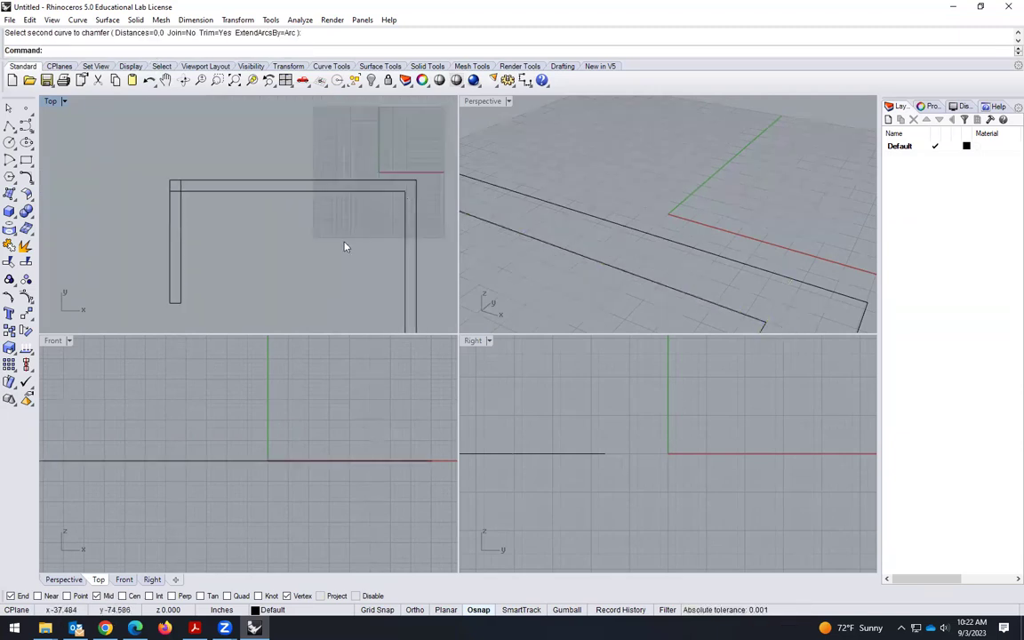
key("Return")
left_click(182, 237)
left_click(208, 192)
scroll(258, 222, "down", 2)
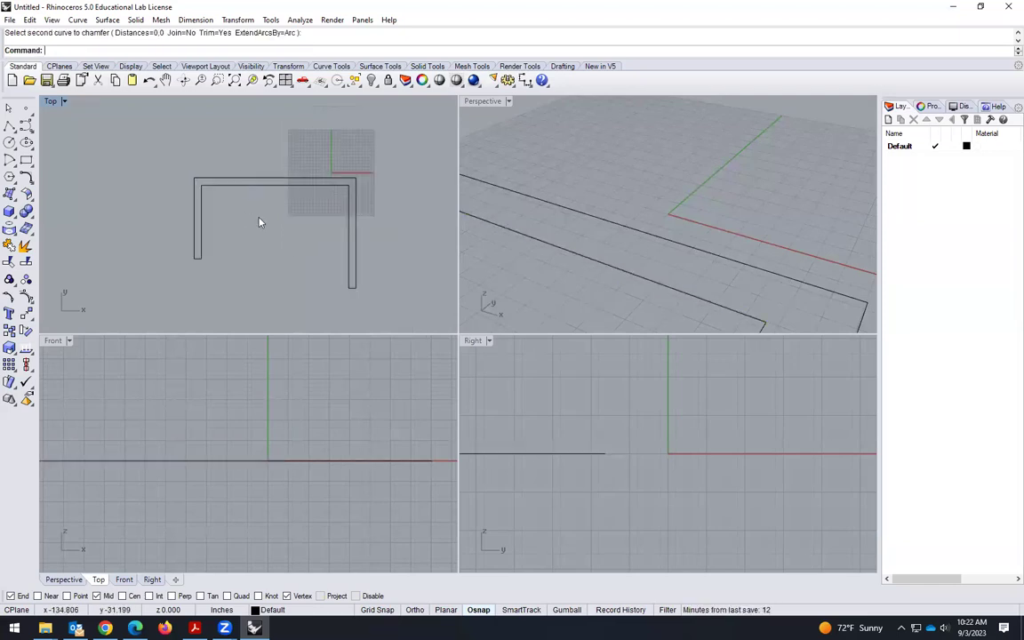
left_click(350, 270)
left_click(379, 261)
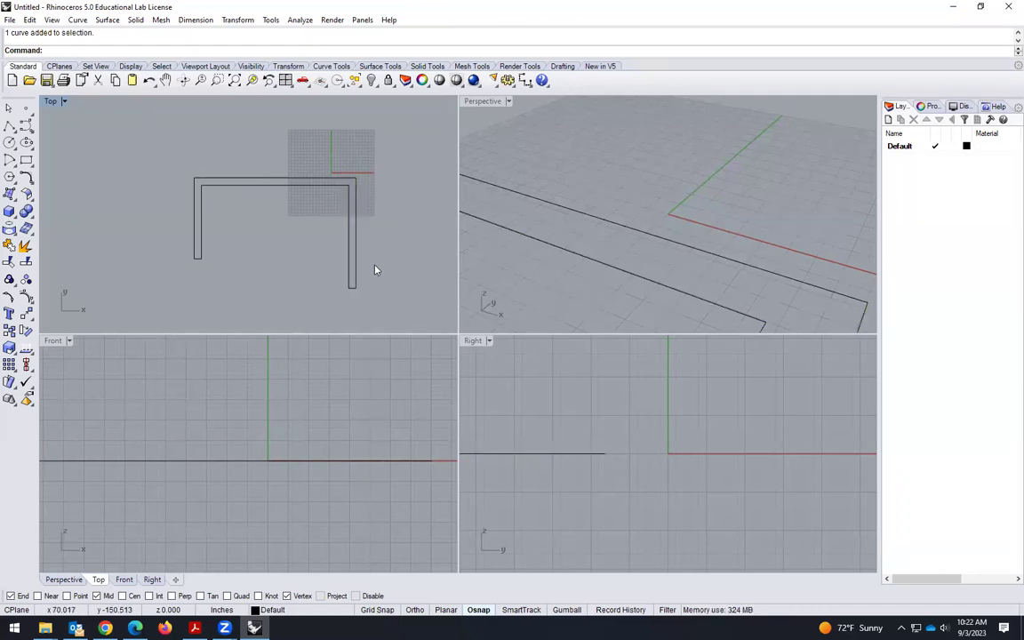
Sketch a closed U-shaped wall outline as one polyline to the left of the floor plan
left_click(10, 127)
left_click(69, 171)
left_click(69, 214)
left_click(82, 214)
left_click(83, 184)
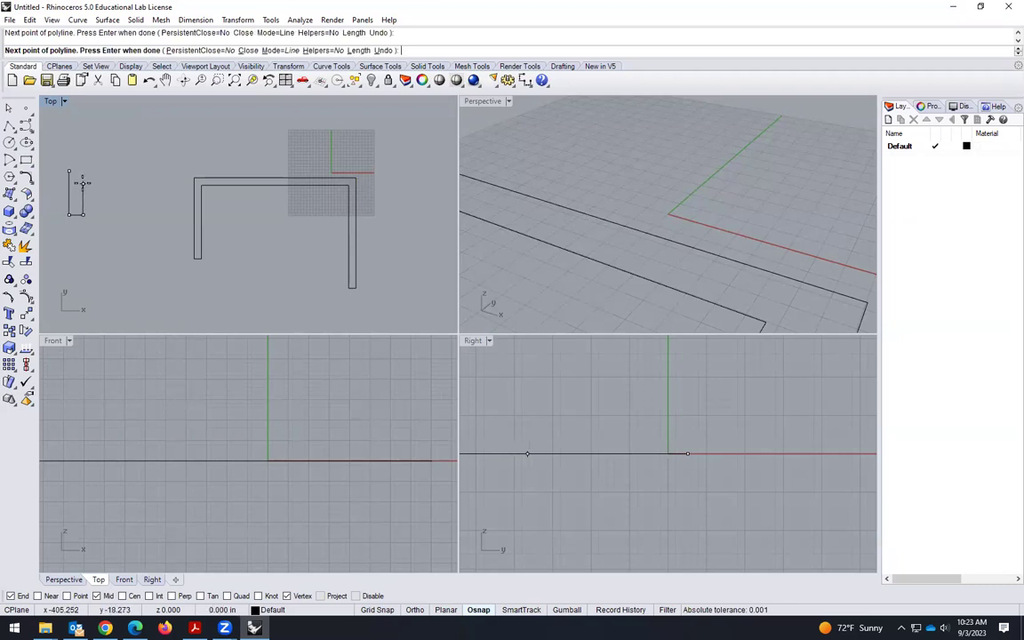
key("F8")
left_click(136, 184)
left_click(135, 246)
left_click(149, 247)
left_click(149, 171)
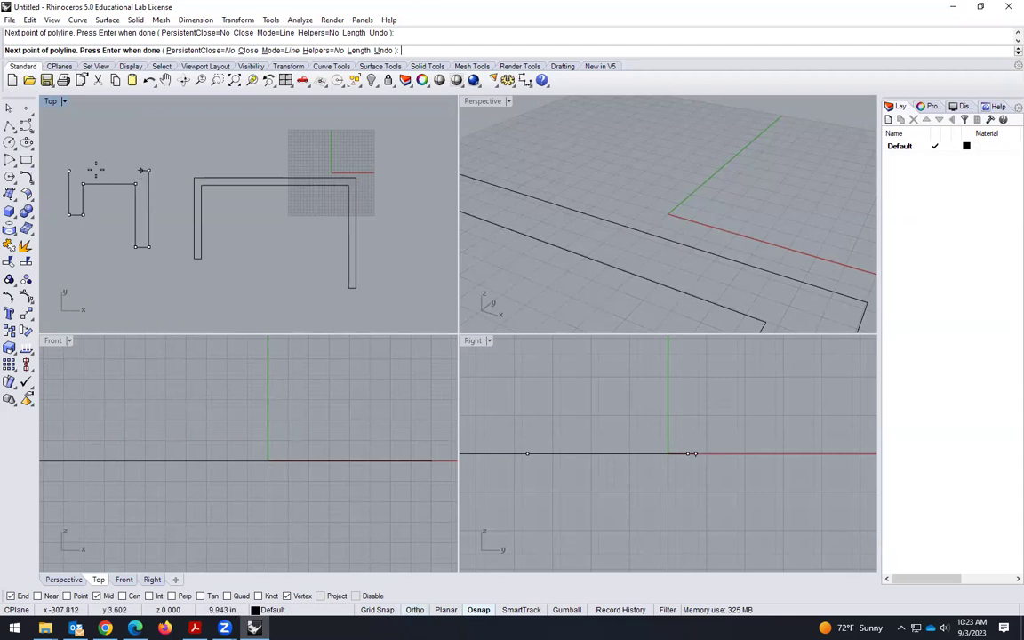
left_click(68, 171)
scroll(118, 190, "up", 2)
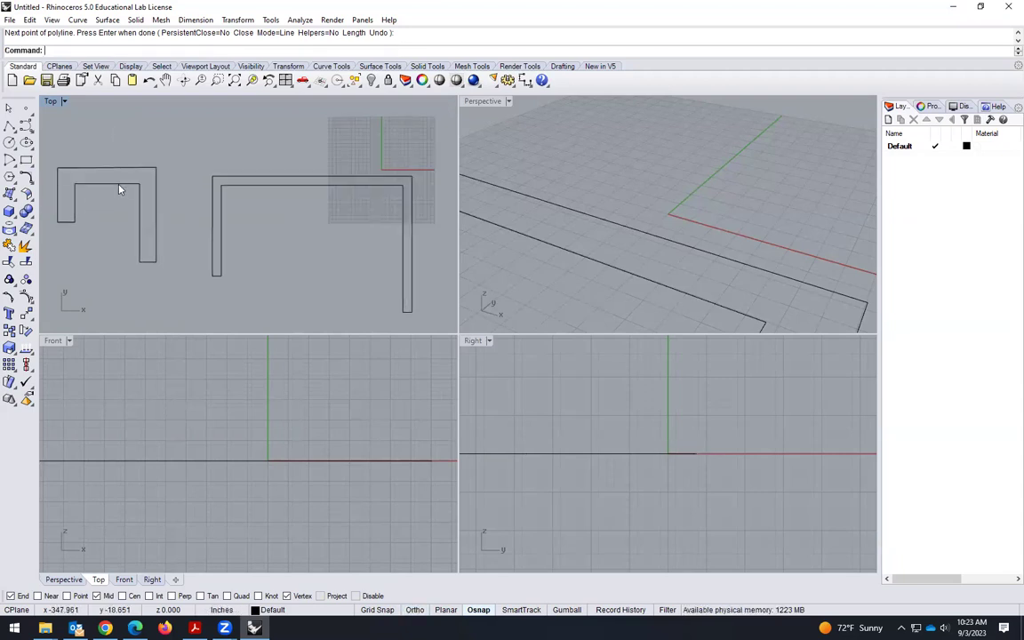
Delete the freehand U-shaped polyline beside the floor plan
left_click(119, 186)
left_click(216, 281)
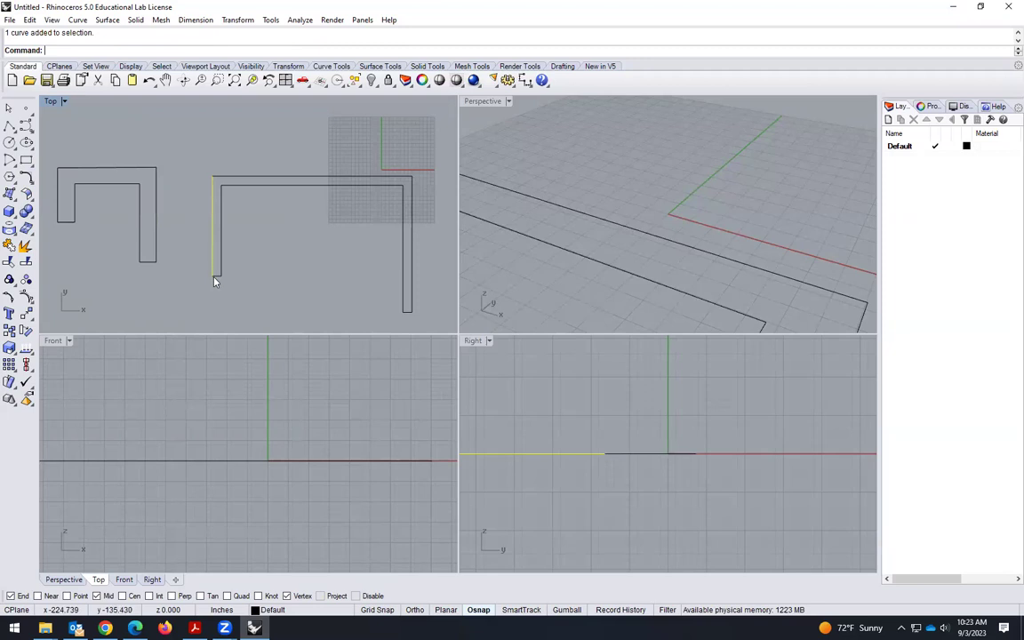
scroll(153, 309, "down", 2)
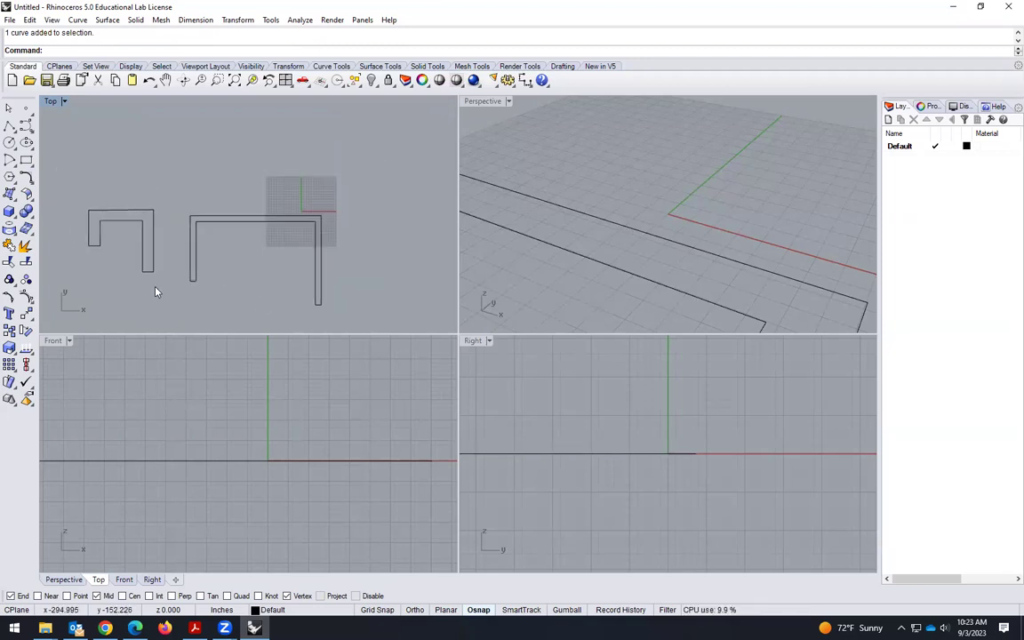
left_click(88, 226)
key("Delete")
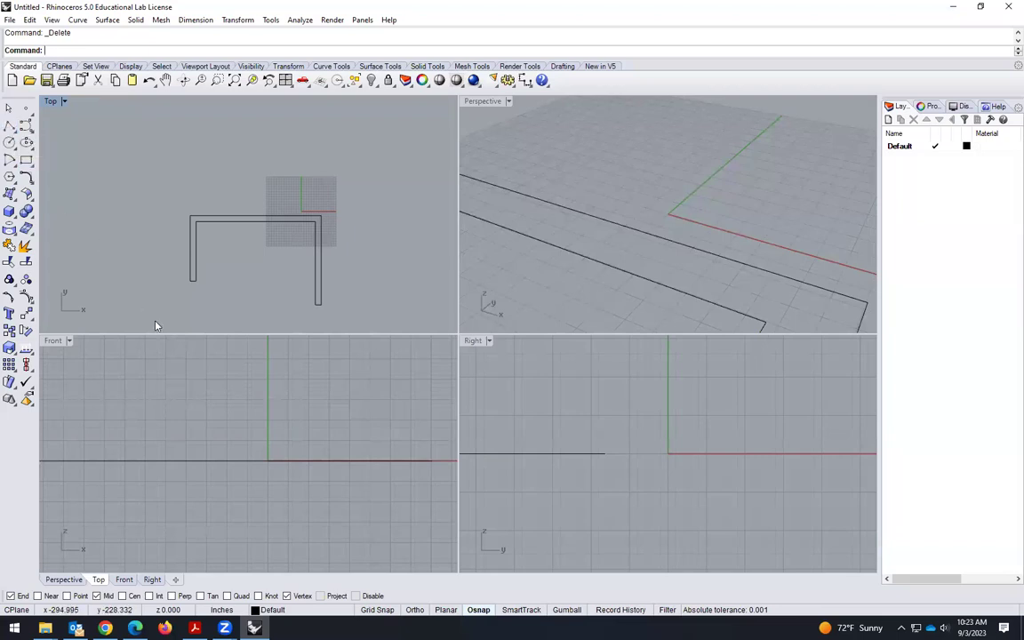
Join all the wall lines of the plan into one closed curve and check that it selects as a single object
left_click_drag(153, 320, 345, 252)
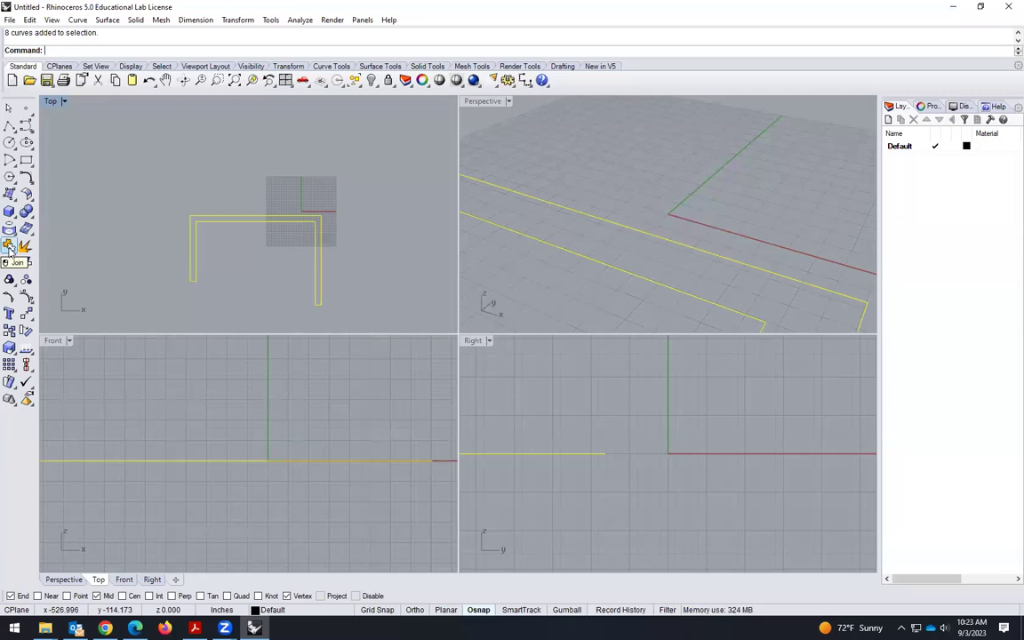
type("Join")
key("Return")
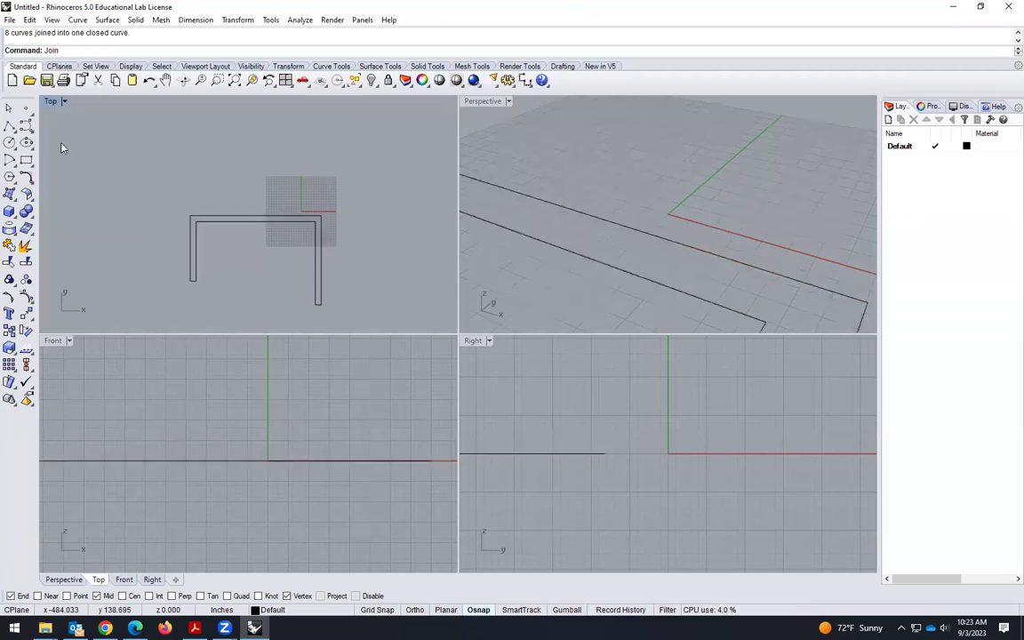
left_click(238, 235)
left_click(235, 232)
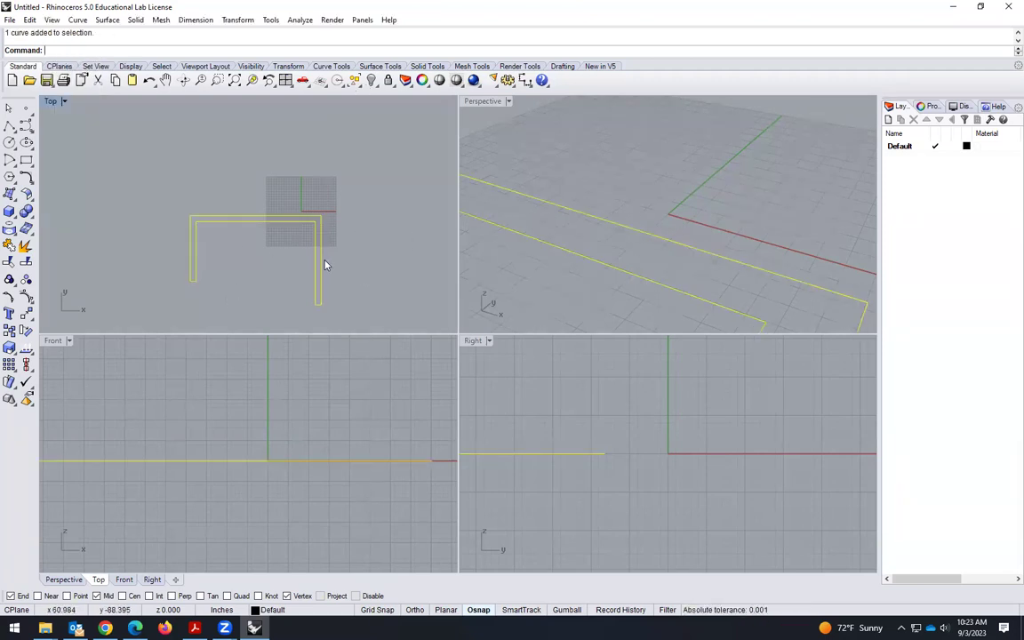
left_click(361, 267)
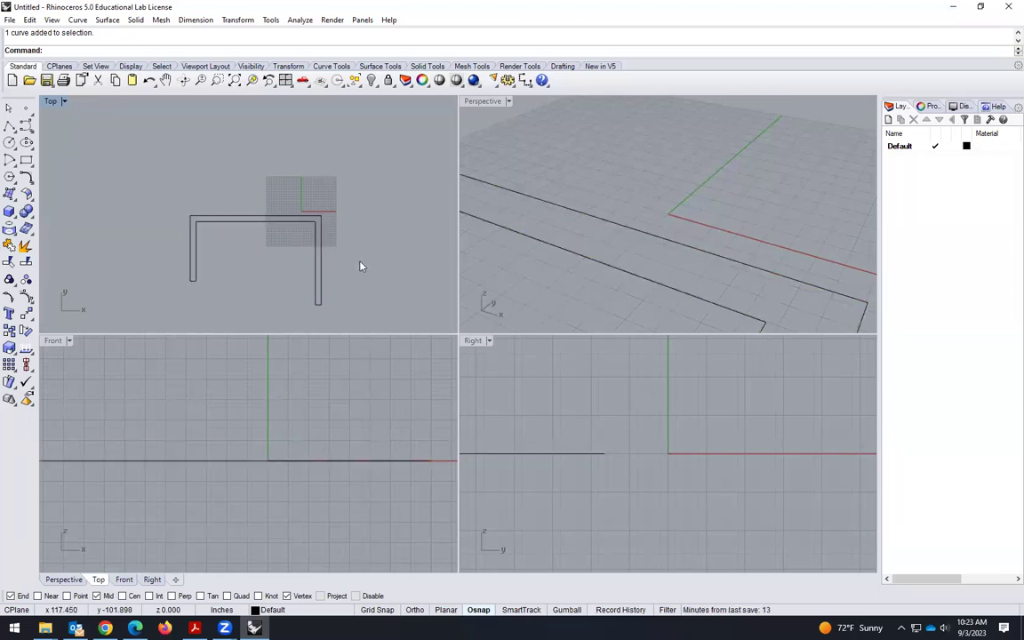
Following the dimensions in CLASSWORK 01.pdf, draw a 108-inch line straight down from the outer lower corner of the right wall
scroll(355, 208, "down", 3)
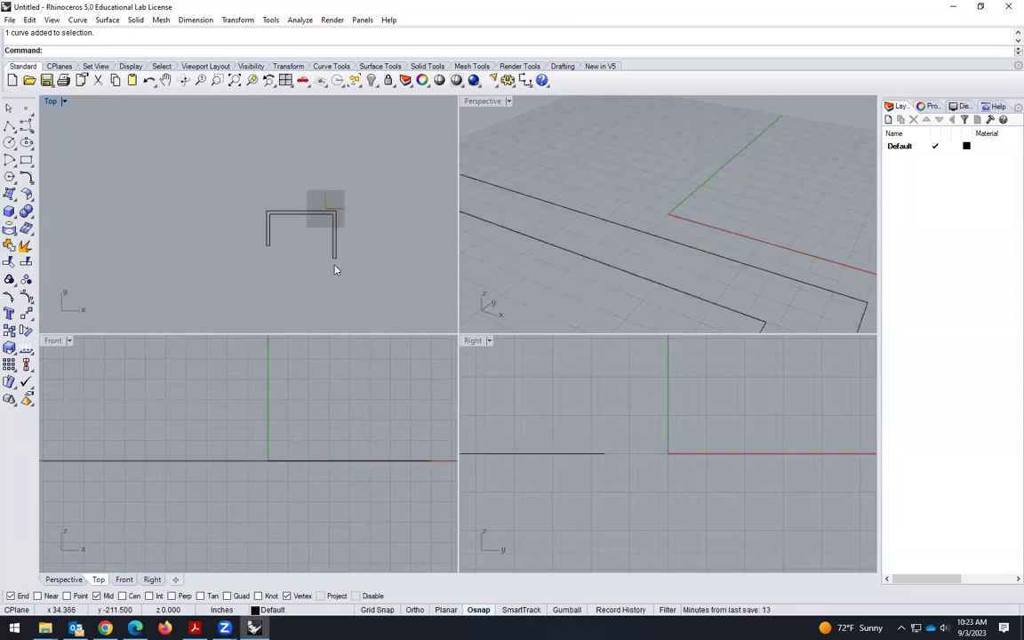
scroll(338, 258, "up", 2)
scroll(240, 249, "down", 1)
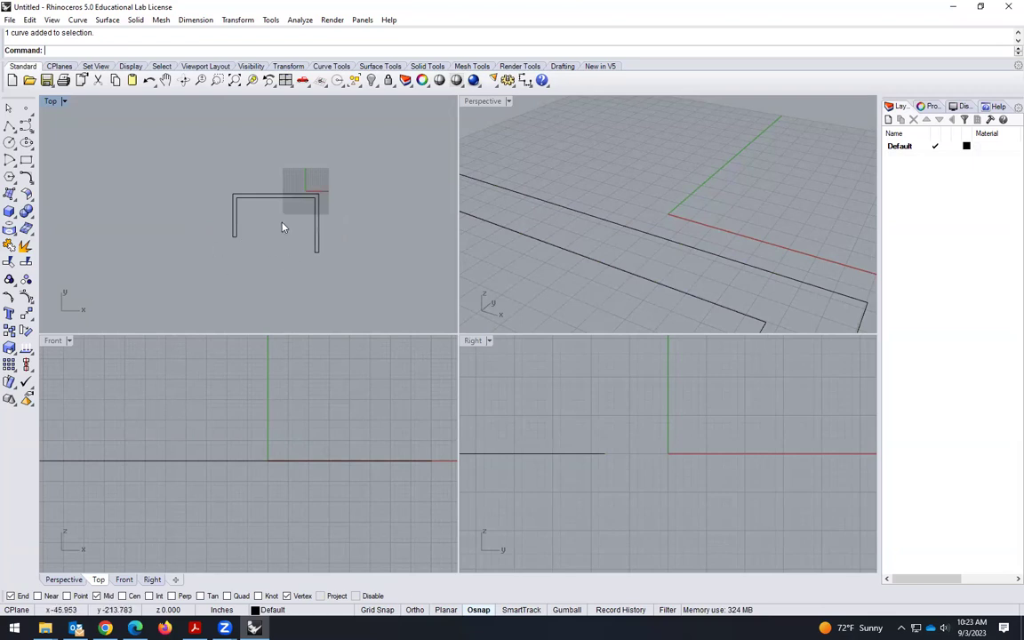
left_click(195, 628)
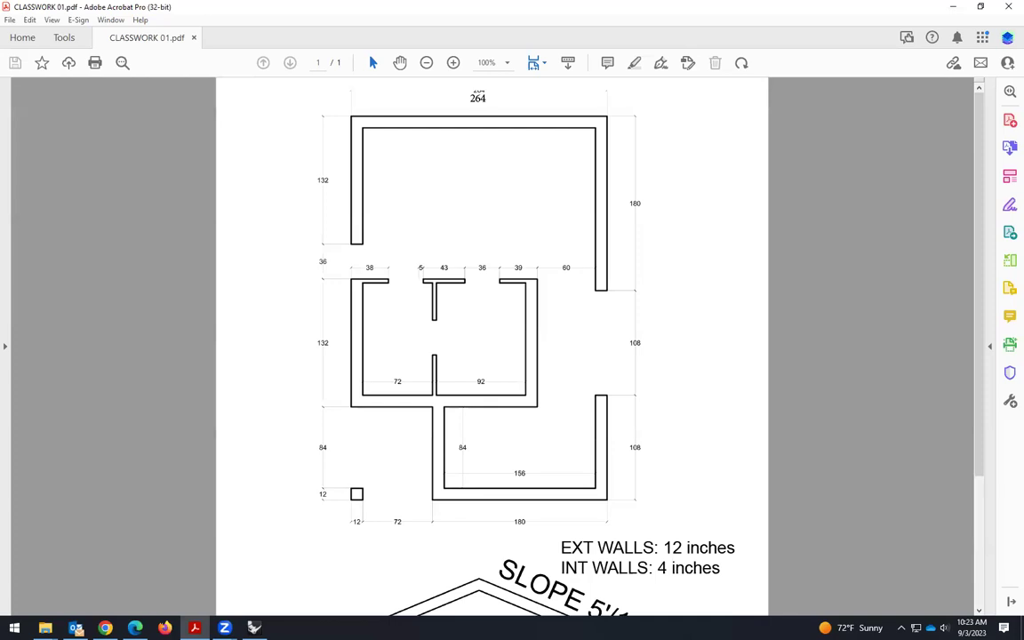
key("alt+Tab")
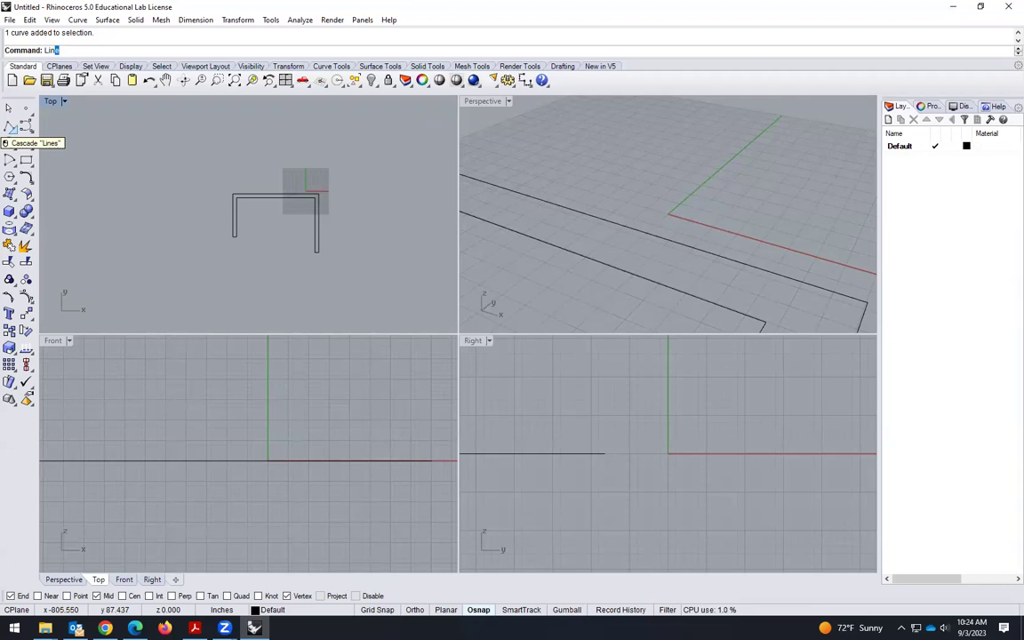
left_click(13, 129)
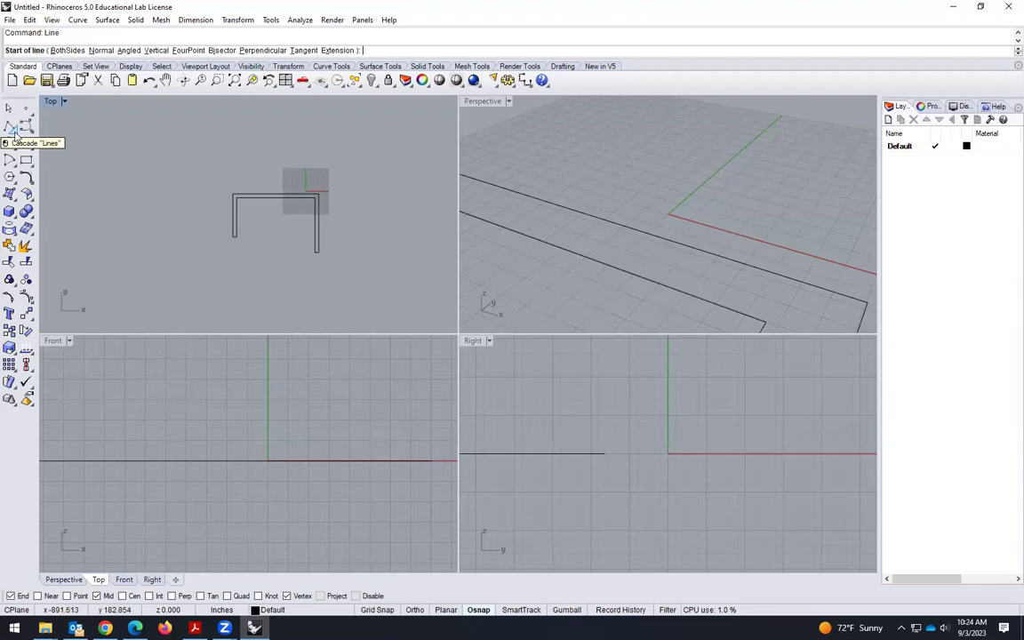
left_click(317, 256)
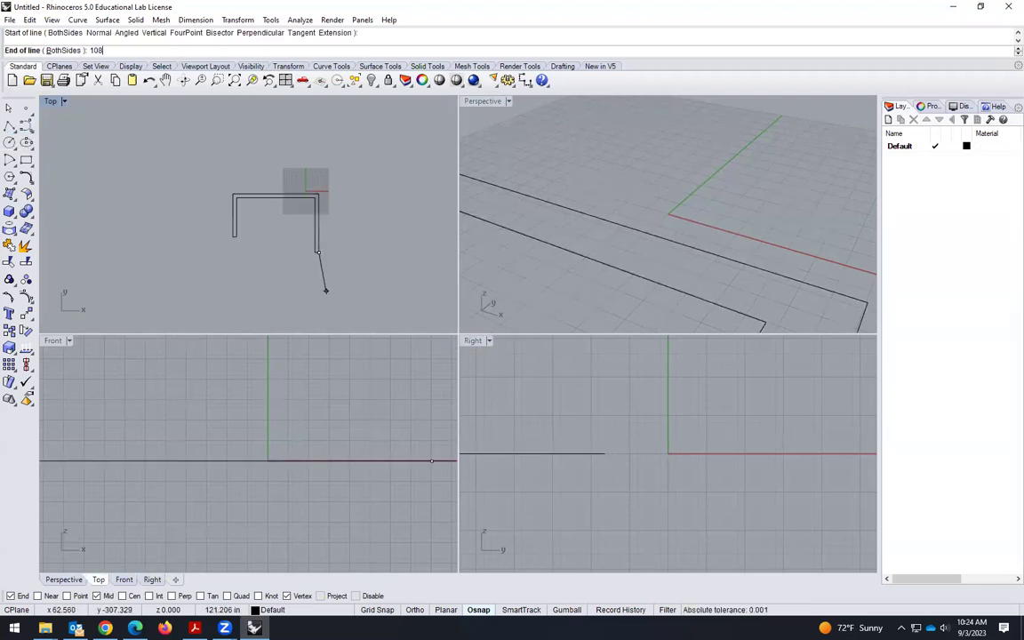
type("108")
key("Return")
key("shift")
left_click(345, 303)
Draw a second 108-inch vertical line straight down from the lower endpoint of the first 108-inch line
scroll(350, 288, "up", 4)
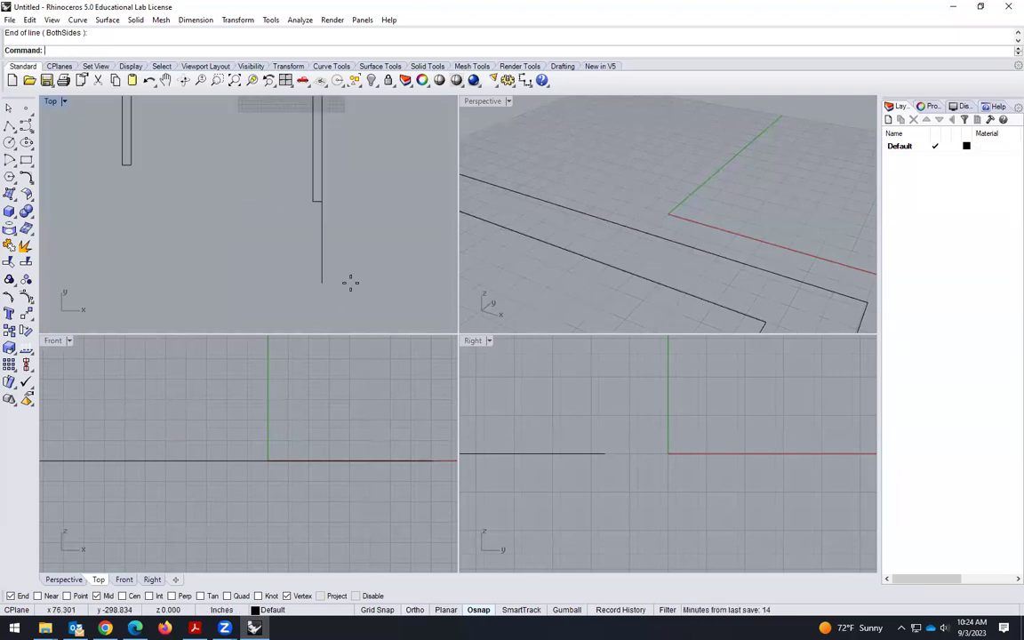
key("Return")
left_click(322, 282)
scroll(325, 280, "down", 2)
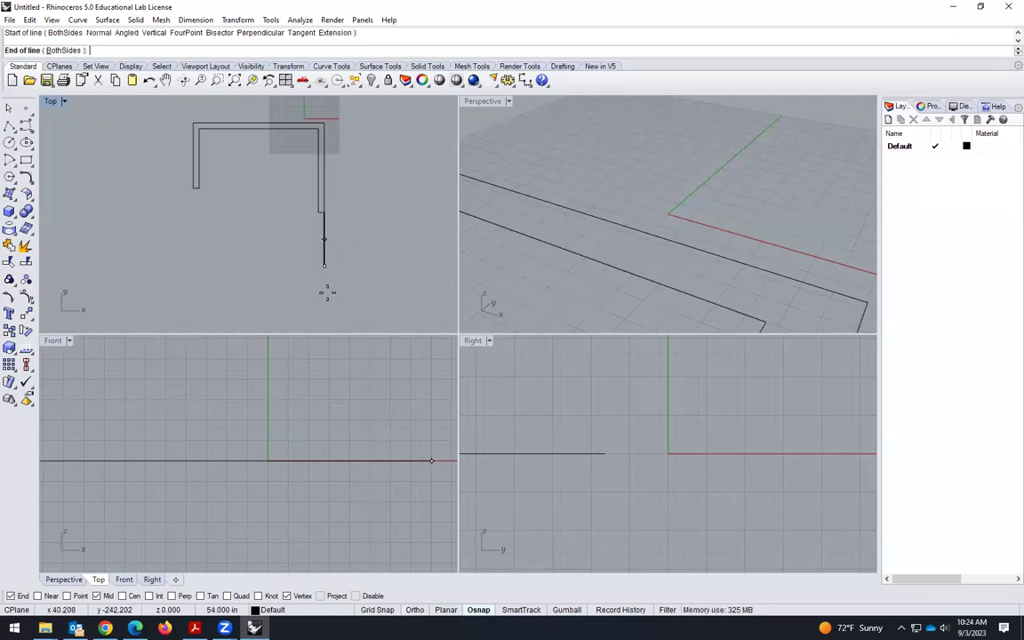
type("10")
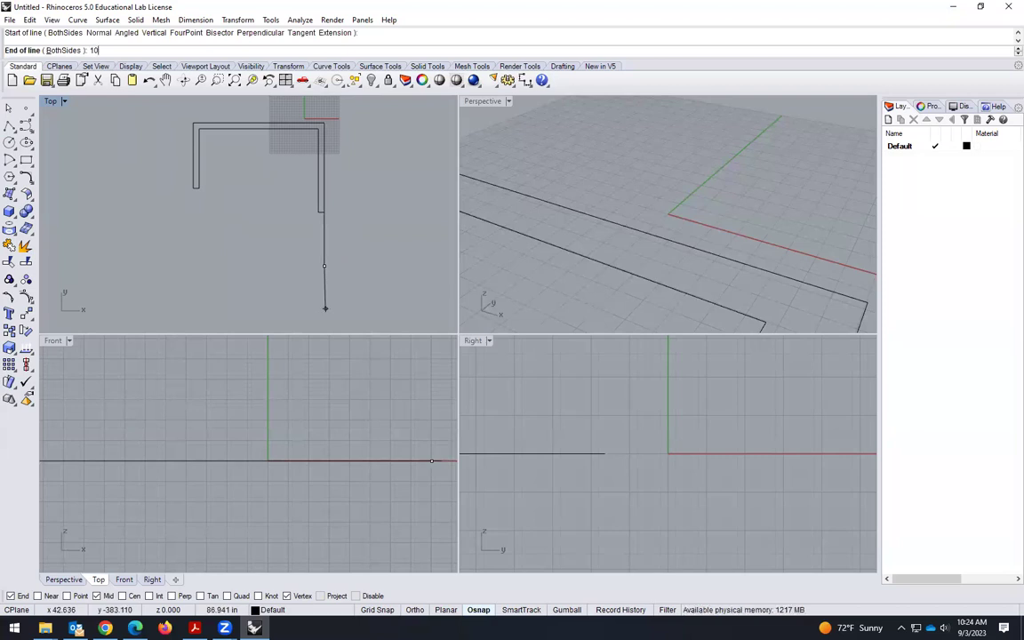
type("8")
key("Return")
scroll(353, 265, "down", 2)
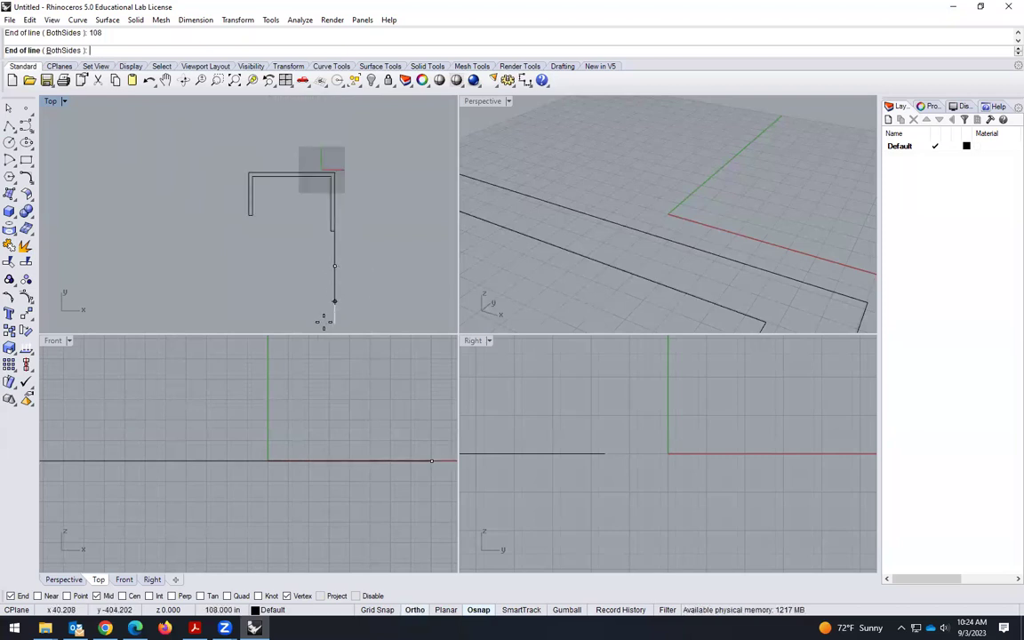
left_click(328, 318)
Draw a 180-inch horizontal line to the left from the lower endpoint of the second 108-inch line
key("Return")
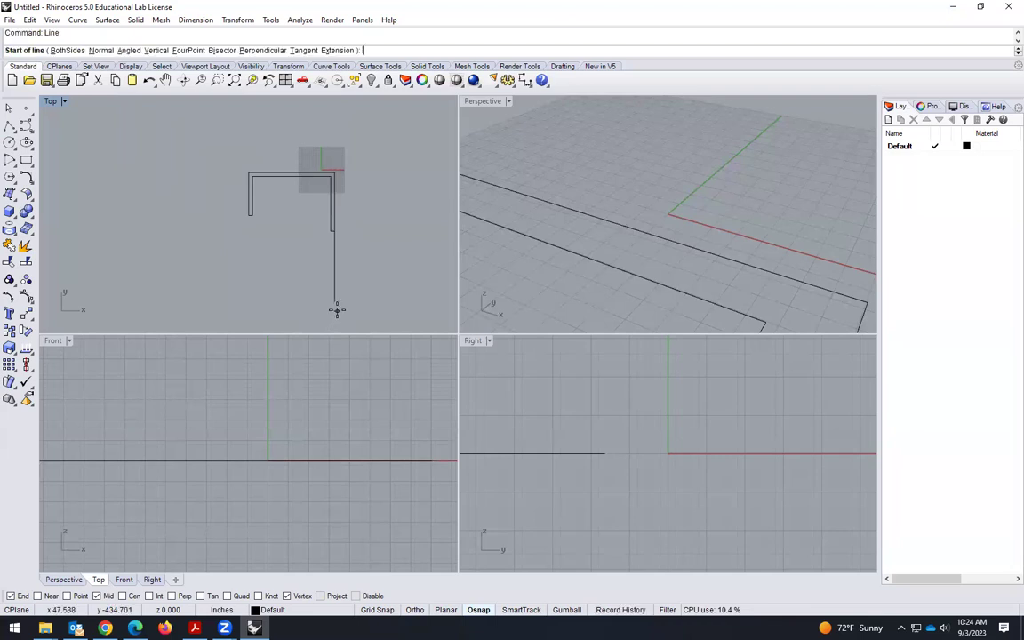
left_click(335, 301)
type("180")
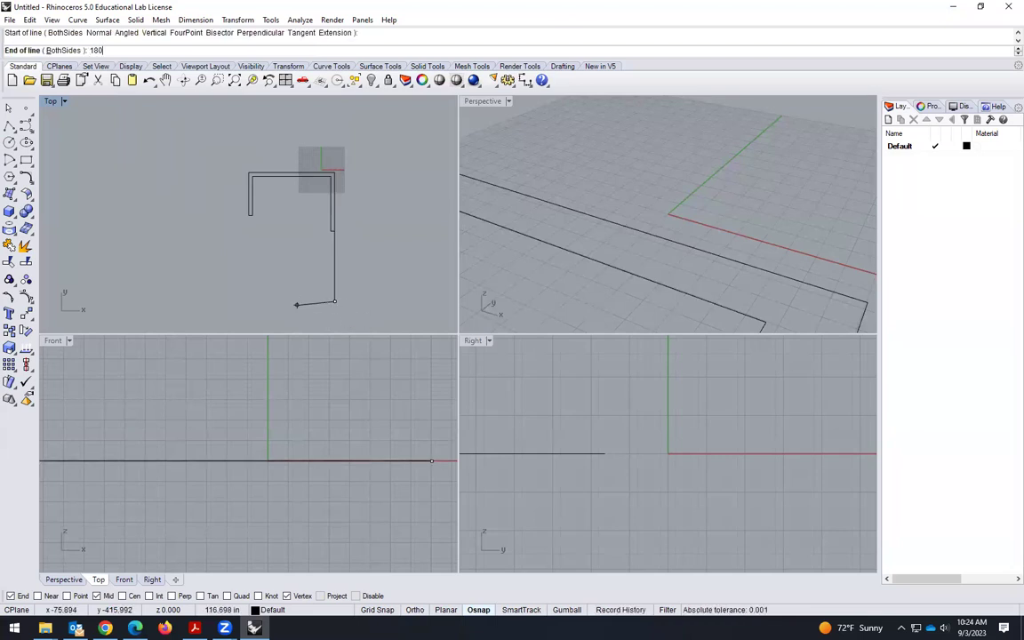
key("Return")
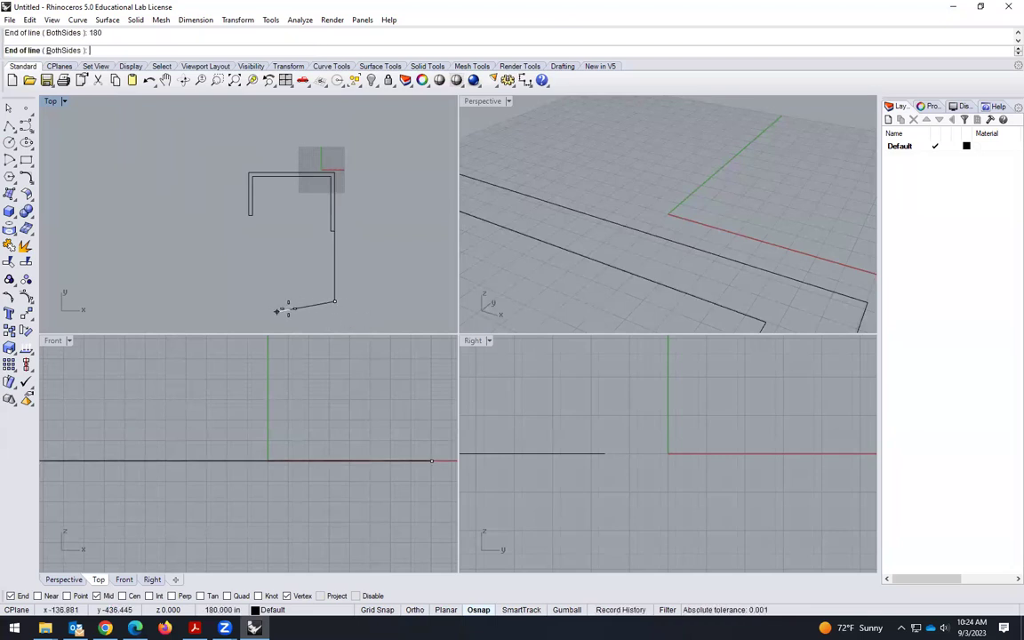
left_click(276, 301)
Delete the upper 108-inch vertical line that marks the opening below the right wall
scroll(316, 269, "up", 2)
left_click(344, 238)
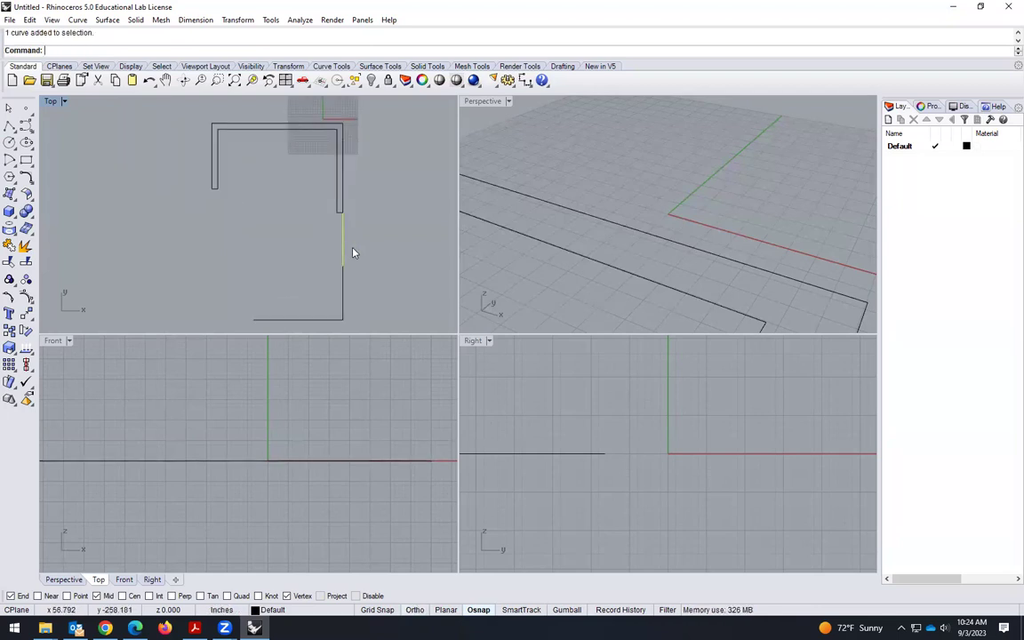
key("Delete")
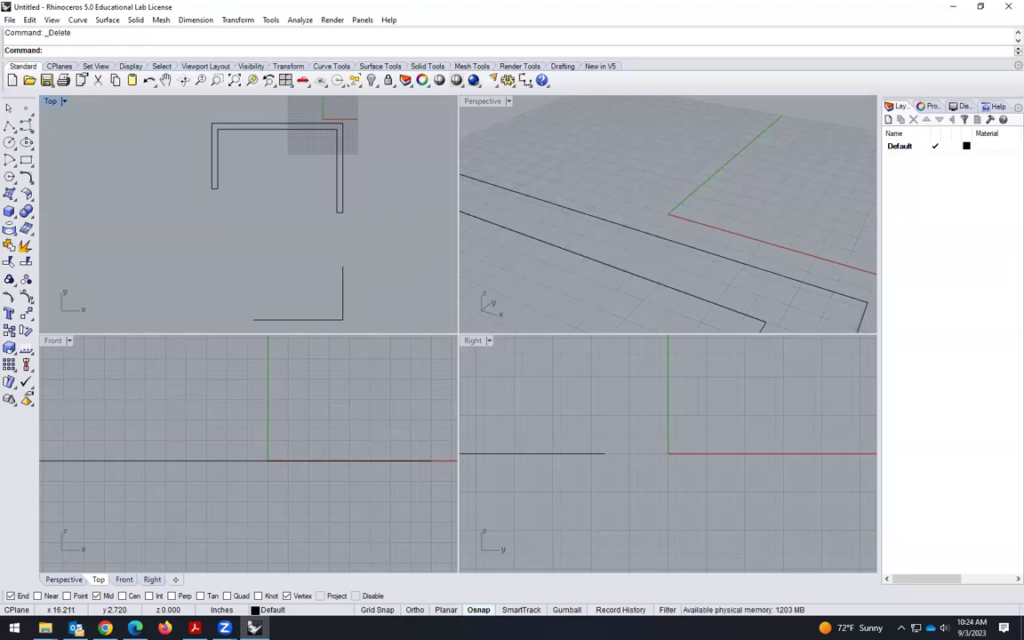
Following the dimensions in CLASSWORK 01.pdf, draw a 72-inch horizontal line to the left from the left end of the 180-inch line
key("alt+Tab")
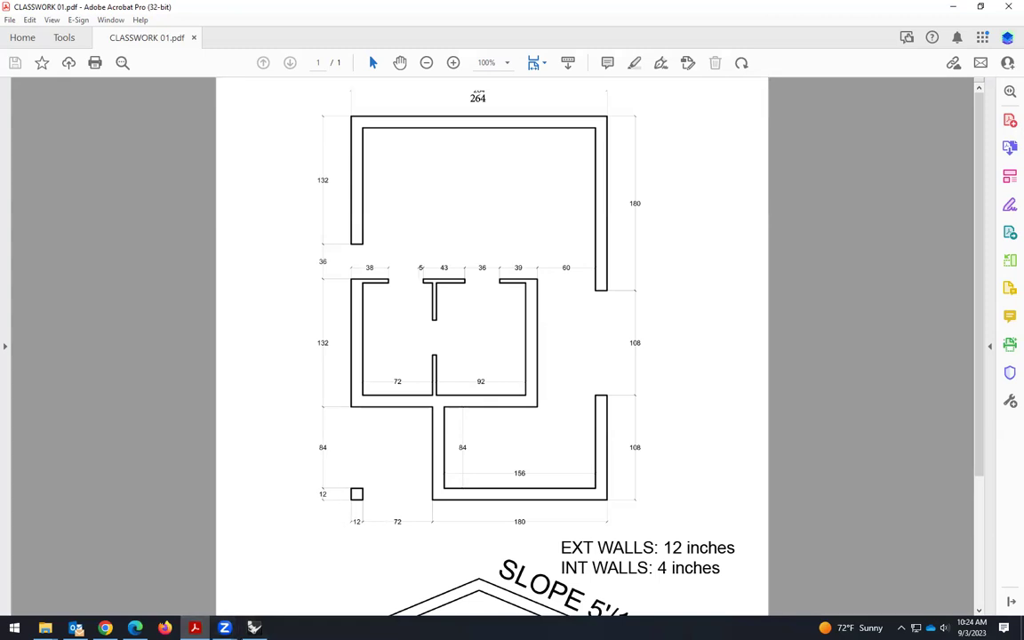
key("alt+Tab")
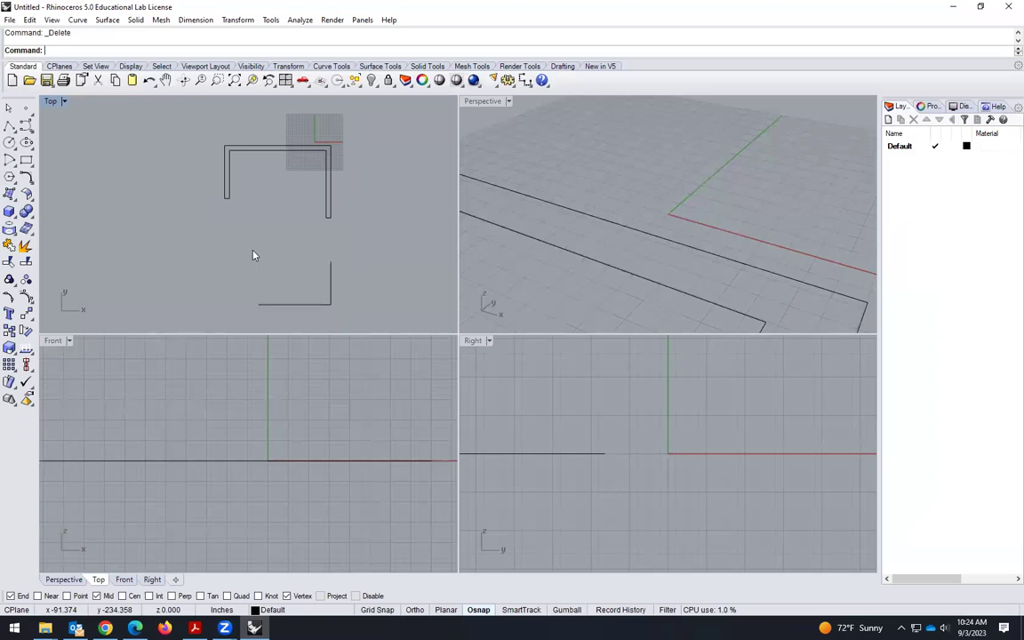
type("Line")
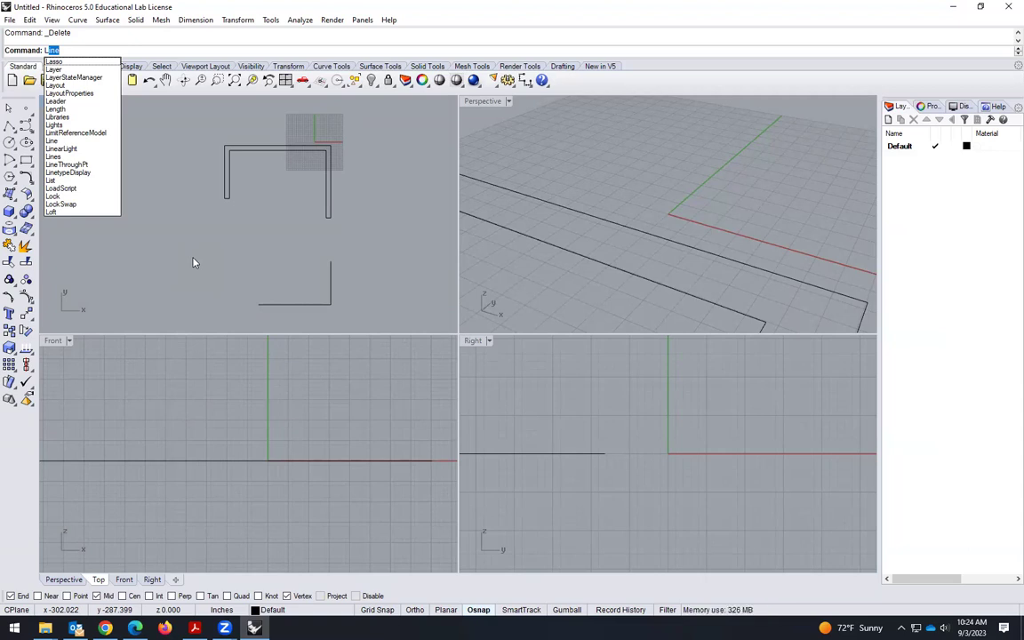
key("Return")
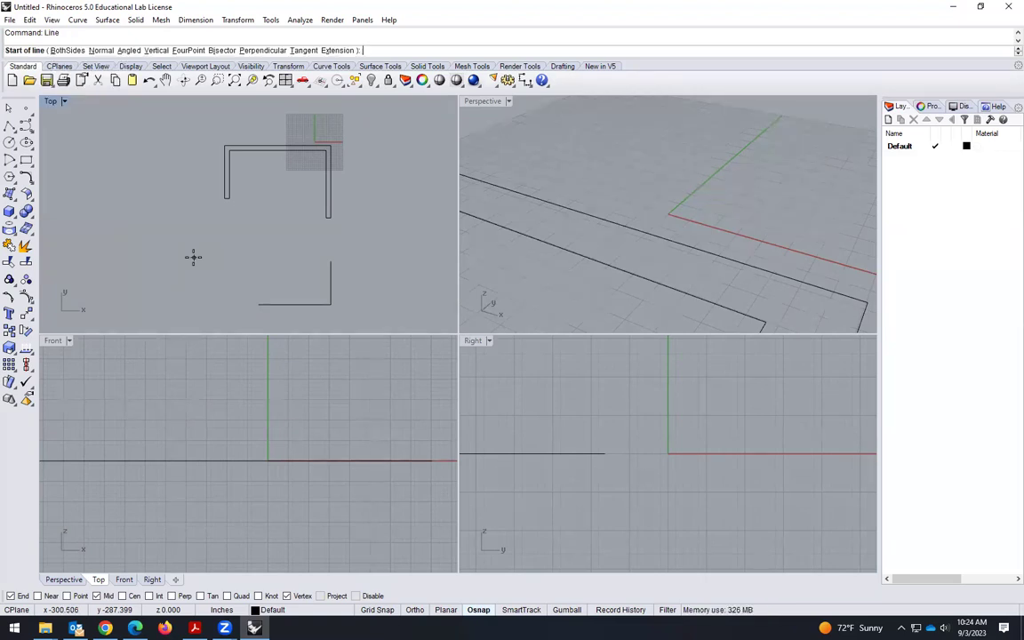
left_click(256, 307)
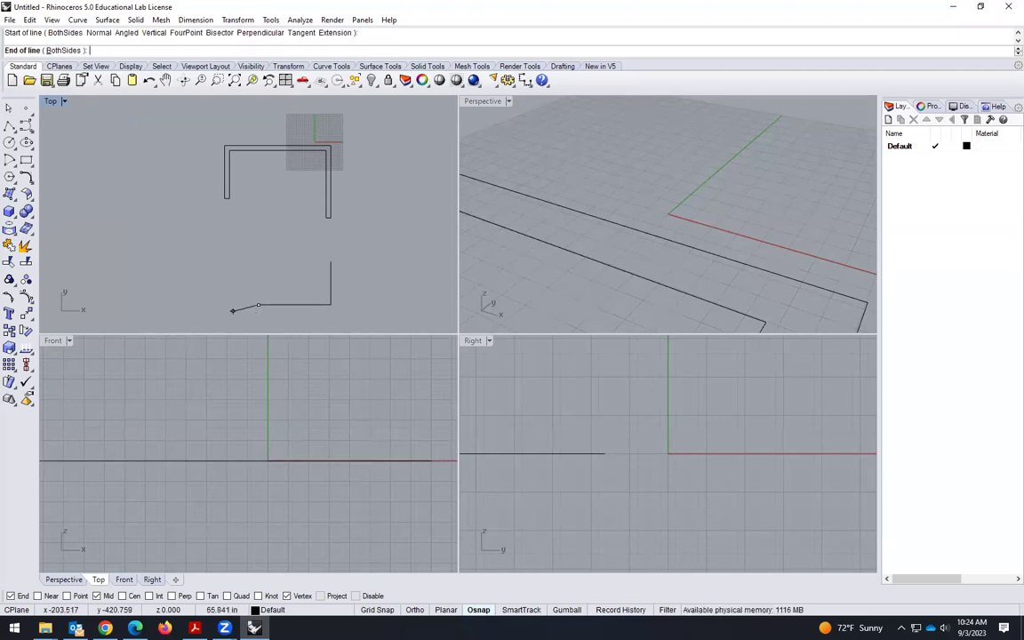
type("72")
key("Return")
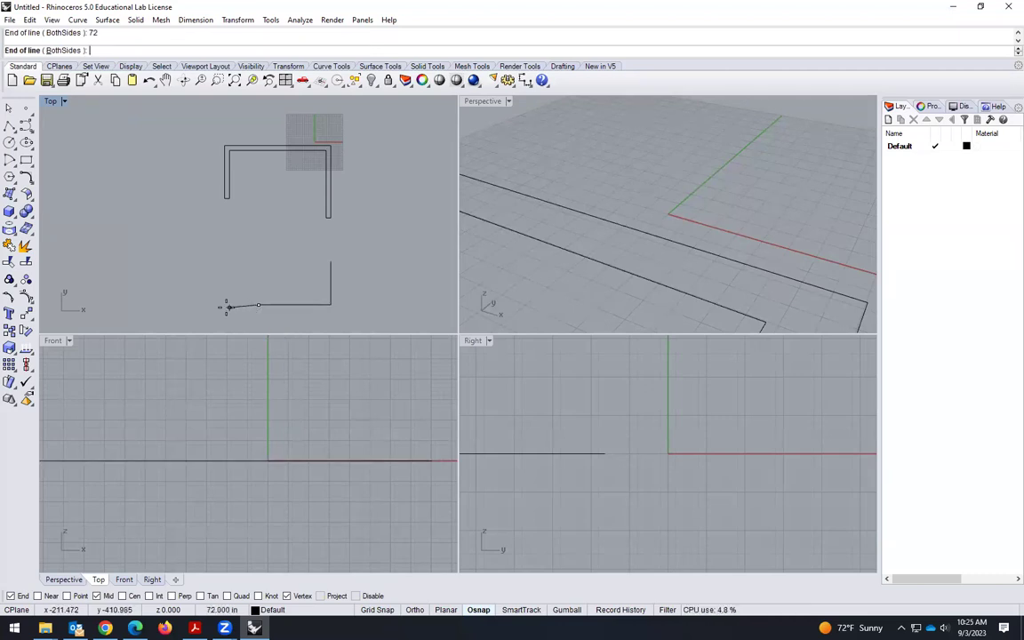
left_click(229, 307)
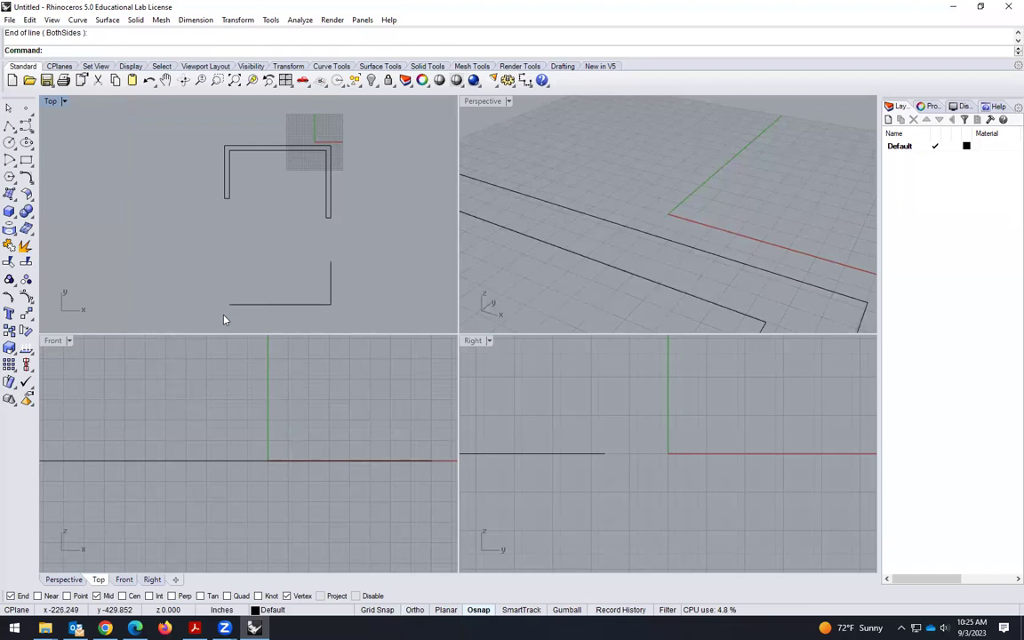
Draw a 12-inch horizontal line to the left from the left end of the 72-inch line
key("Return")
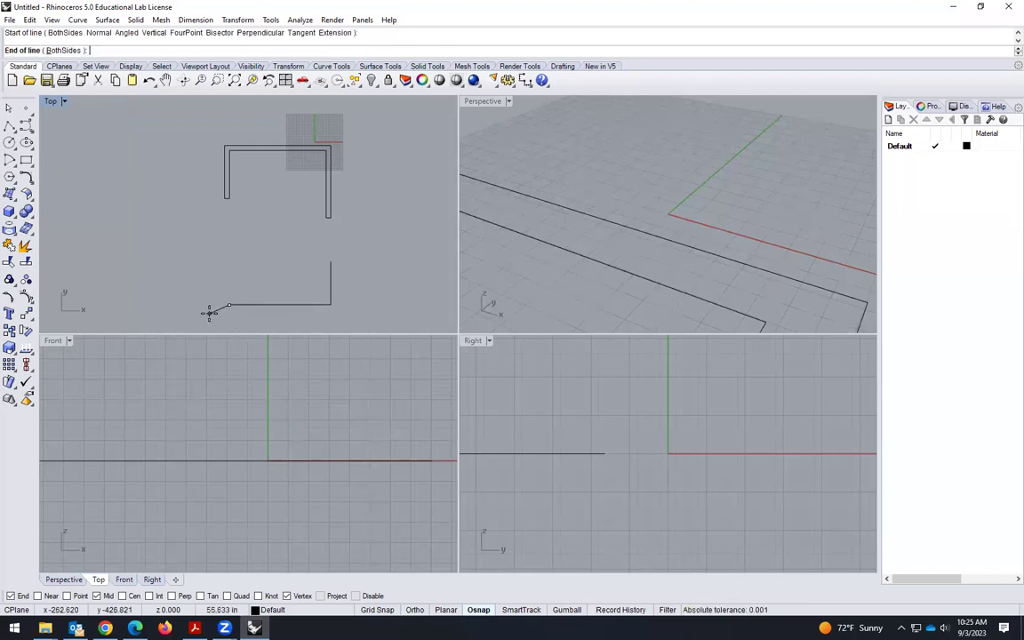
key("Return")
key("F8")
left_click(204, 309)
scroll(219, 309, "up", 3)
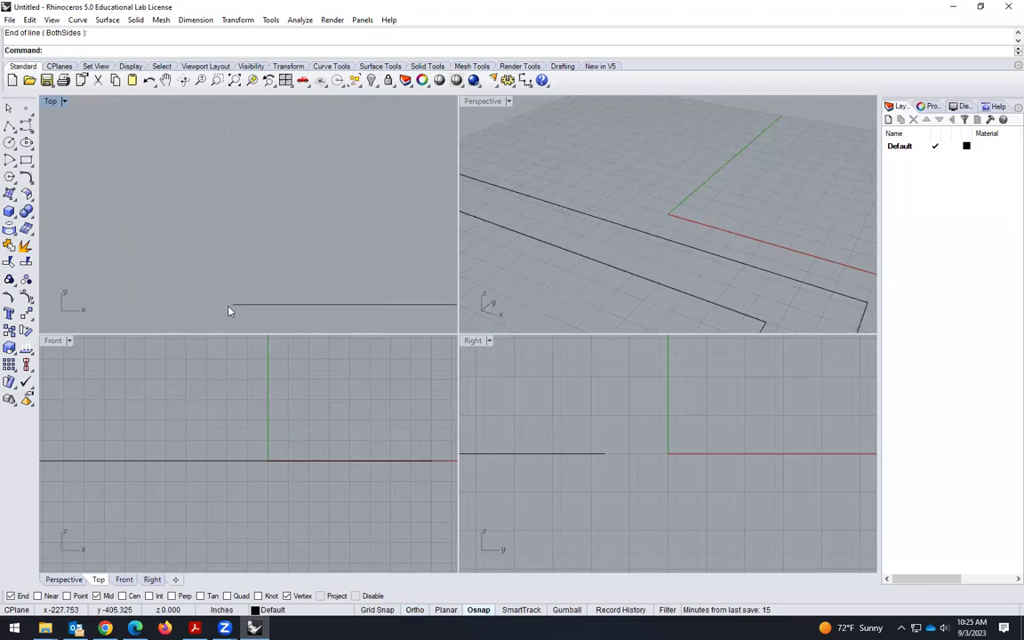
Draw a 12-inch vertical line up from the left end of the short 12-inch horizontal line
key("Return")
left_click(231, 305)
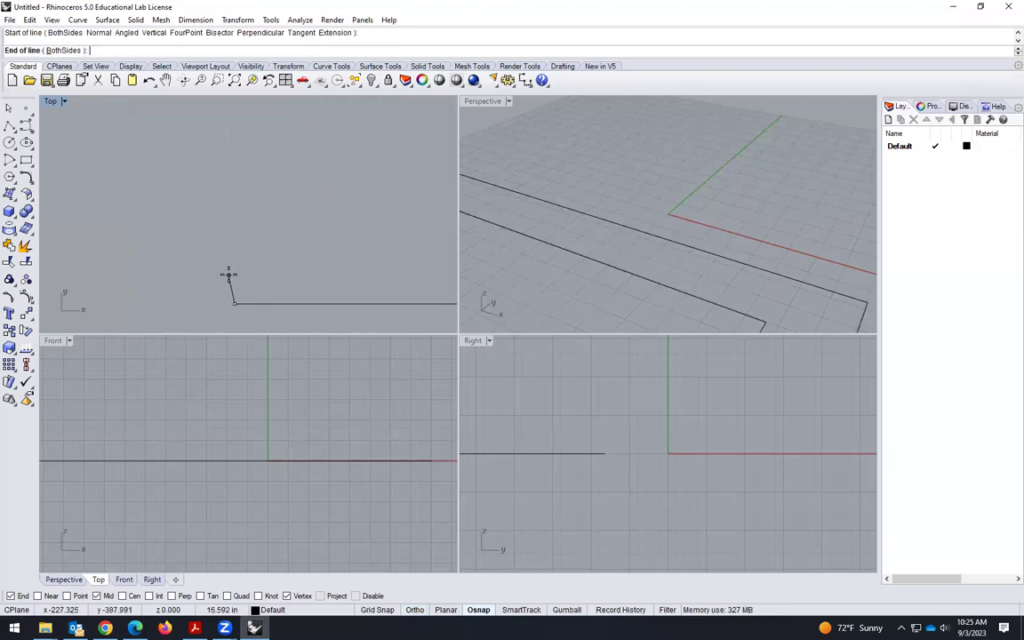
key("Return")
key("F8")
left_click(238, 266)
Delete the 72-inch line between the short corner lines and the 180-inch line
scroll(203, 304, "down", 3)
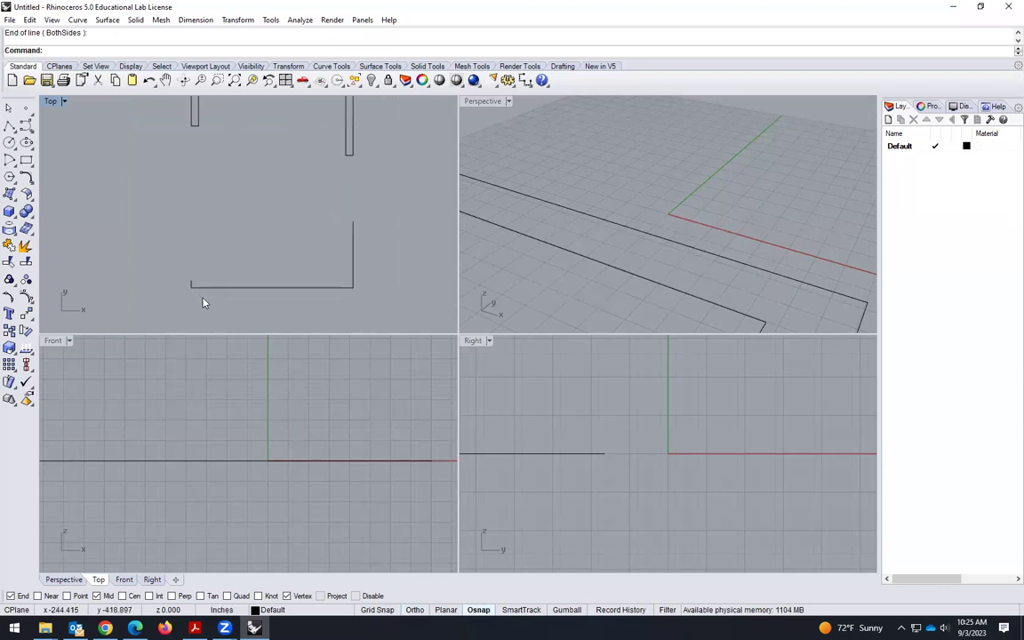
left_click(254, 287)
left_click(225, 300)
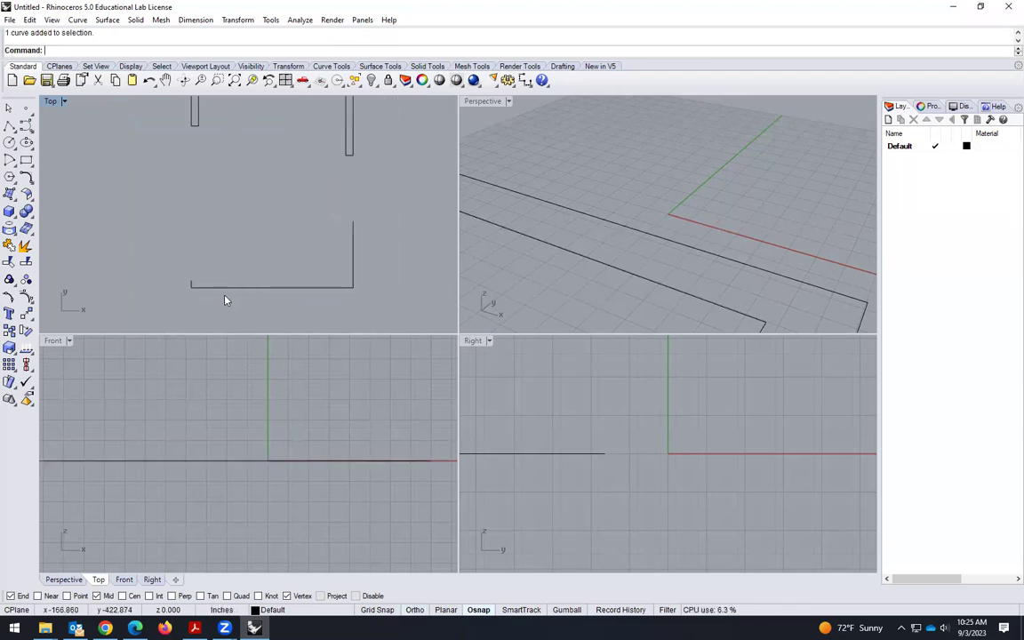
key("Delete")
Draw the column's upper and right sides as overlong crossing lines from the free ends of the two 12-inch lines
scroll(178, 298, "up", 3)
scroll(218, 241, "up", 2)
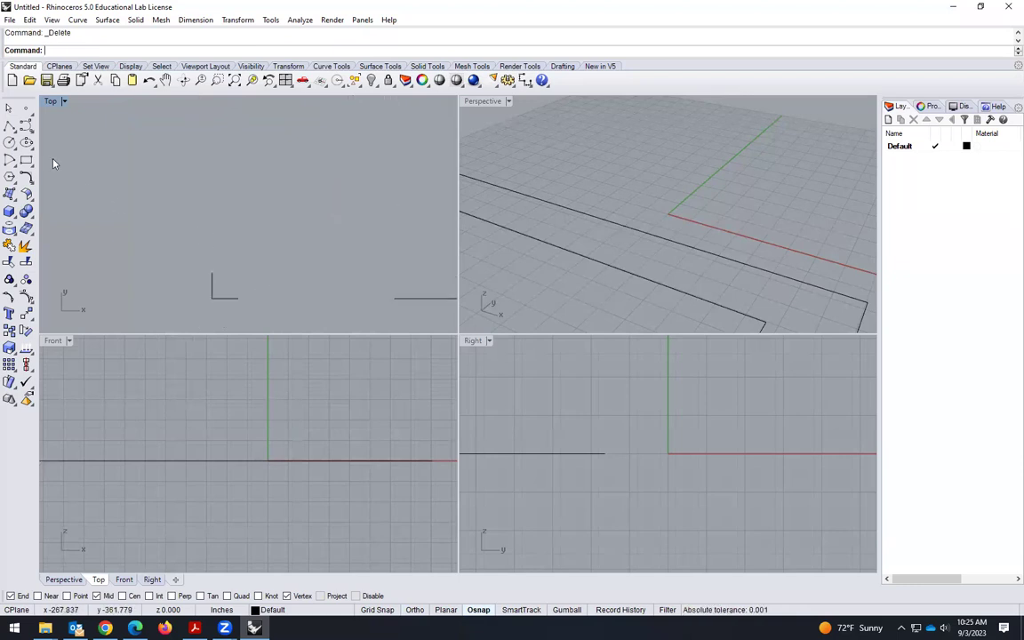
left_click(10, 127)
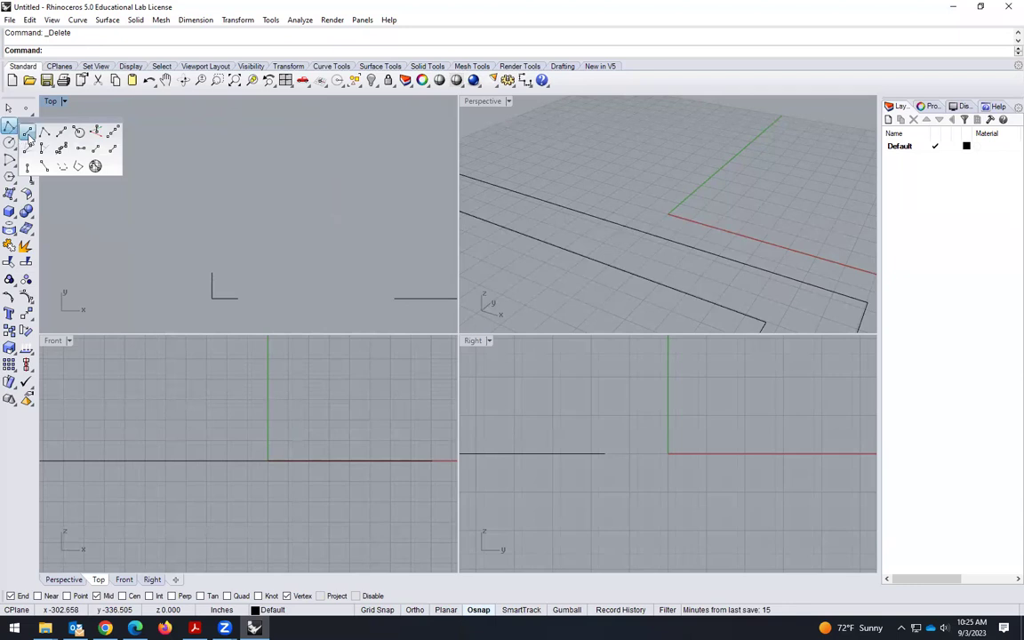
left_click(29, 133)
left_click(211, 273)
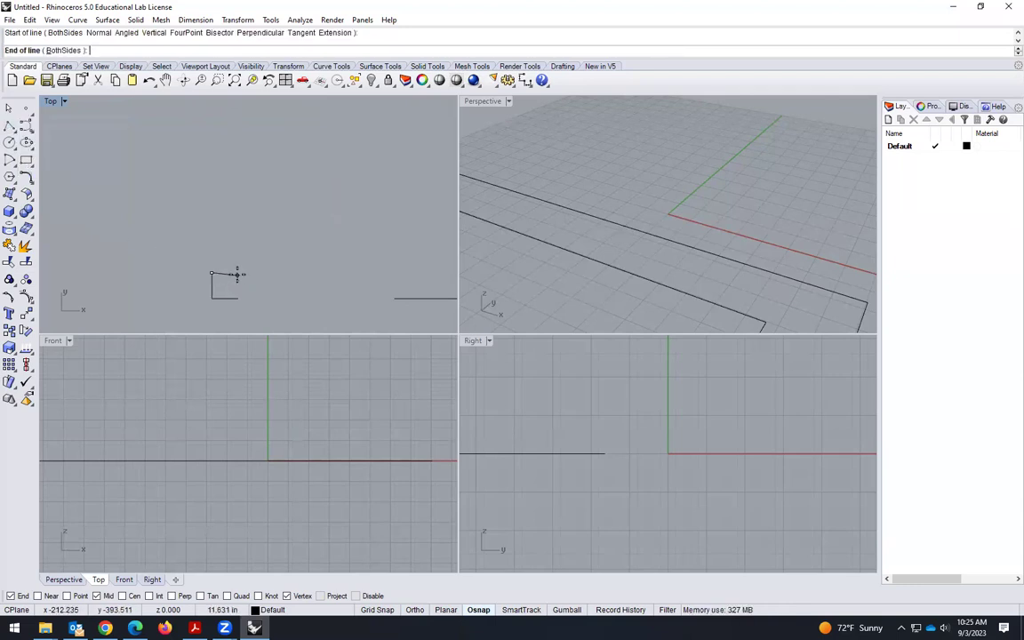
left_click(271, 273)
key("Return")
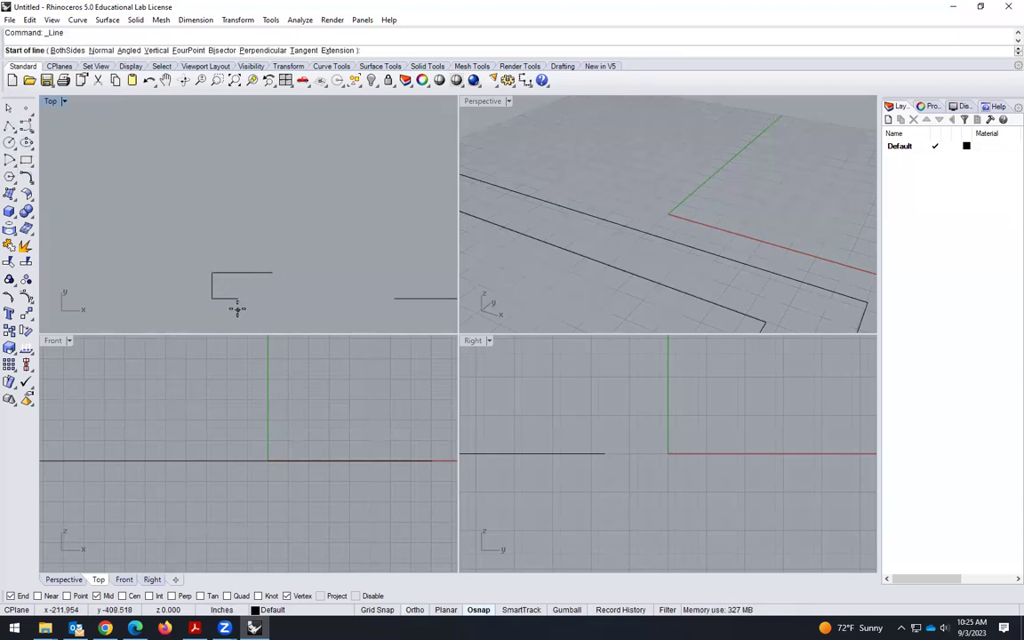
left_click(238, 298)
left_click(238, 218)
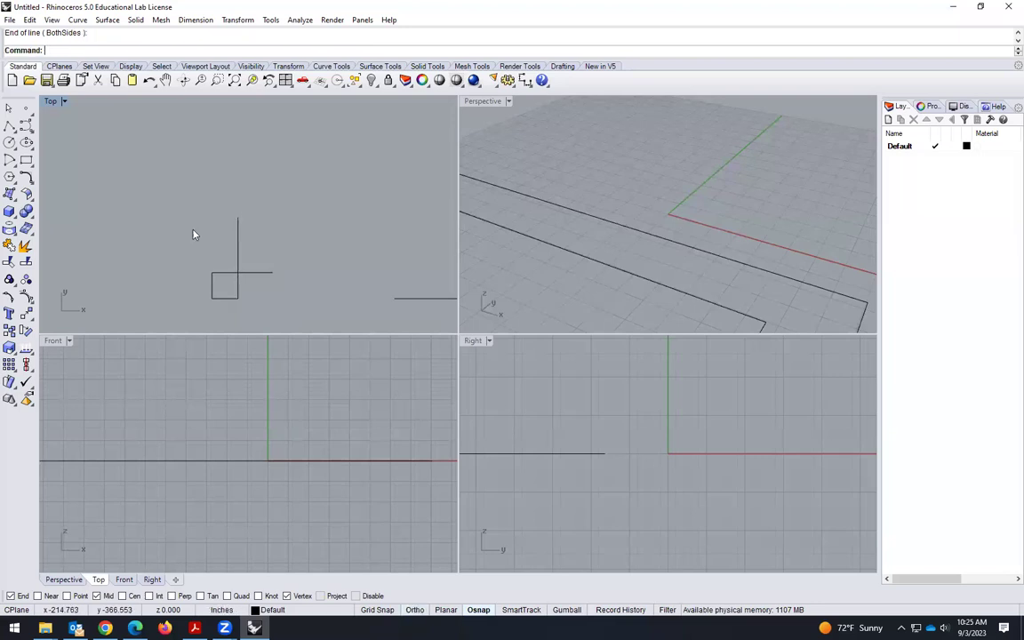
Chamfer the two crossing lines with distances 0,0 to trim the column into a 12-inch square
left_click(27, 177)
left_click(43, 200)
left_click(238, 283)
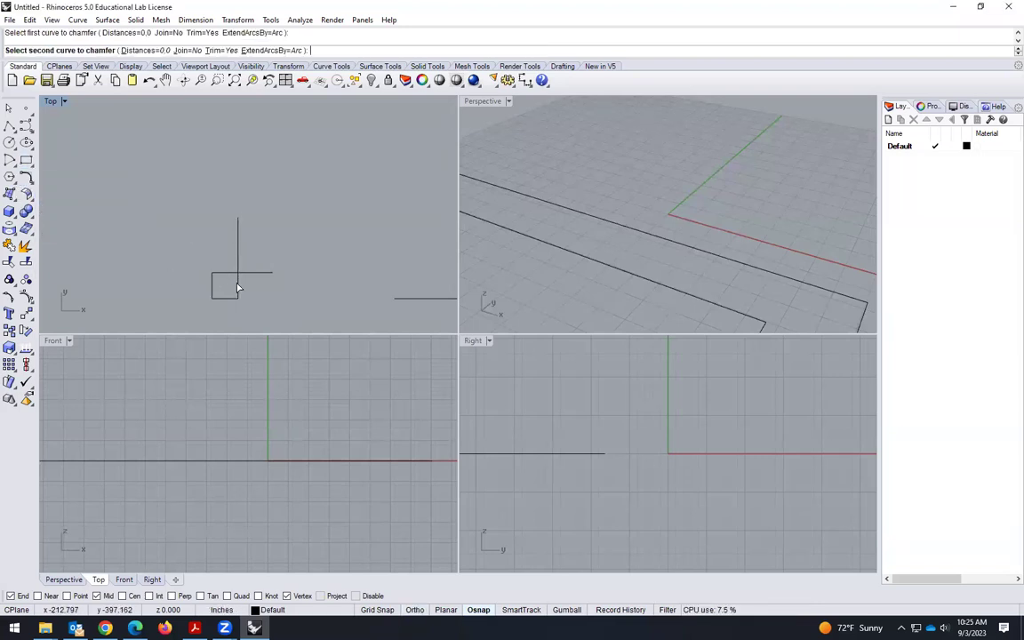
scroll(267, 317, "up", 5)
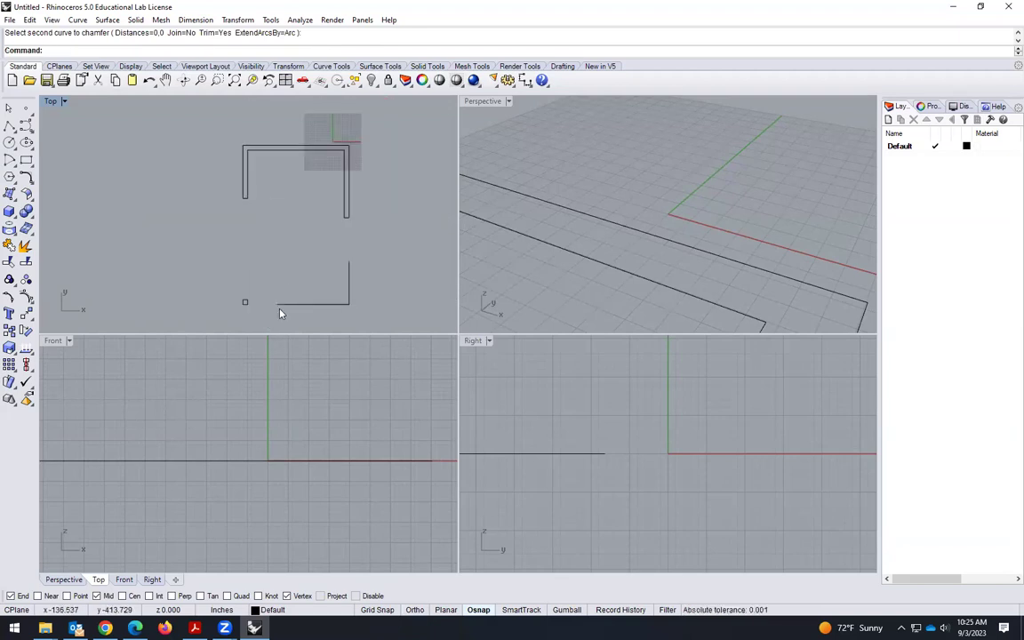
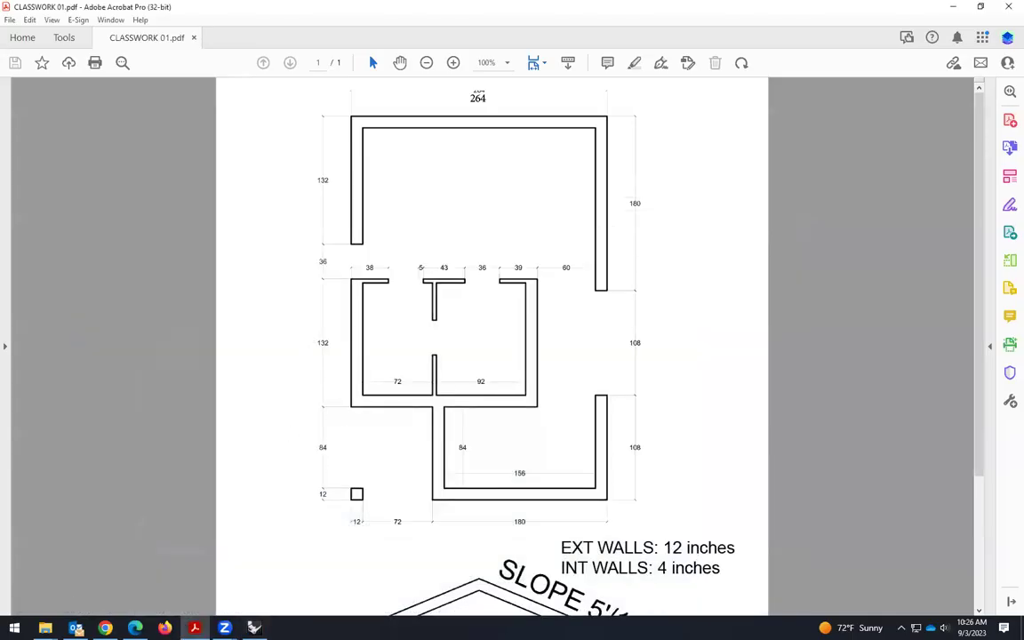
Draw a 132-inch vertical line up from the top of the guide line above the square column, and delete that guide line
key("alt+Tab")
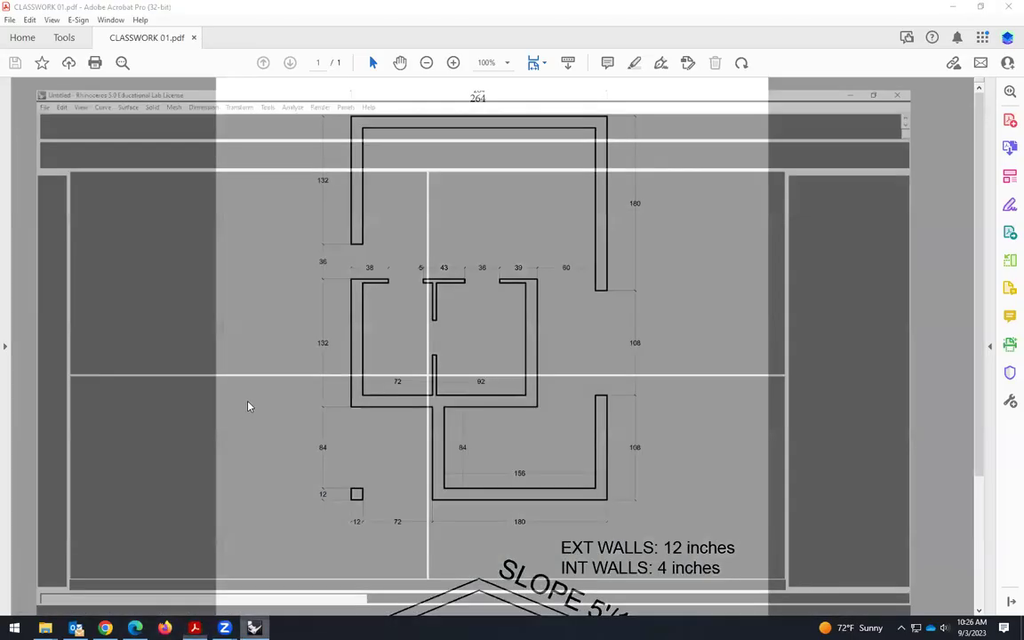
type("line")
key("Return")
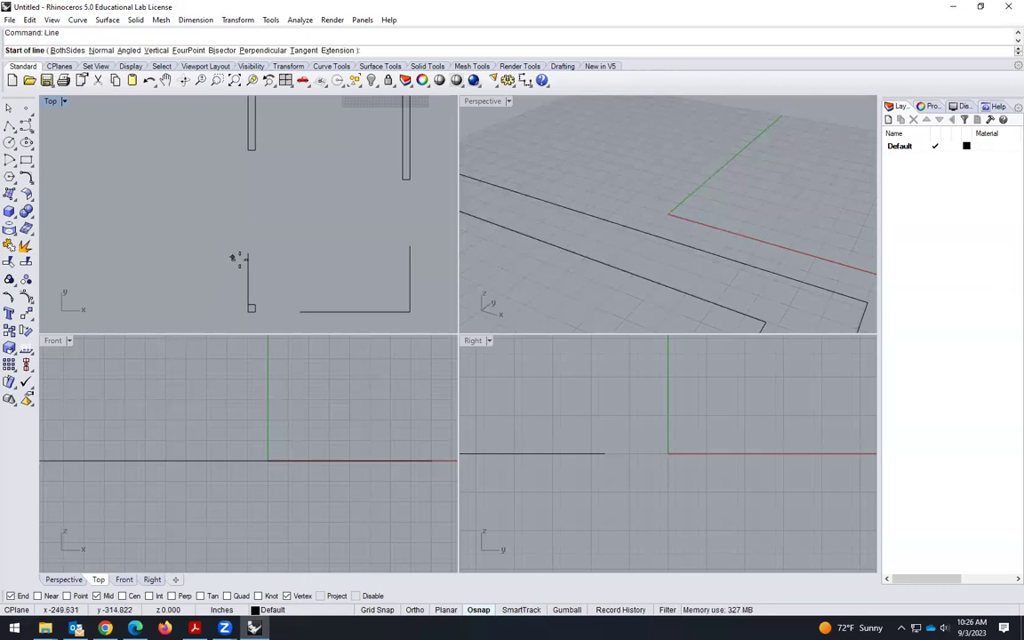
left_click(248, 254)
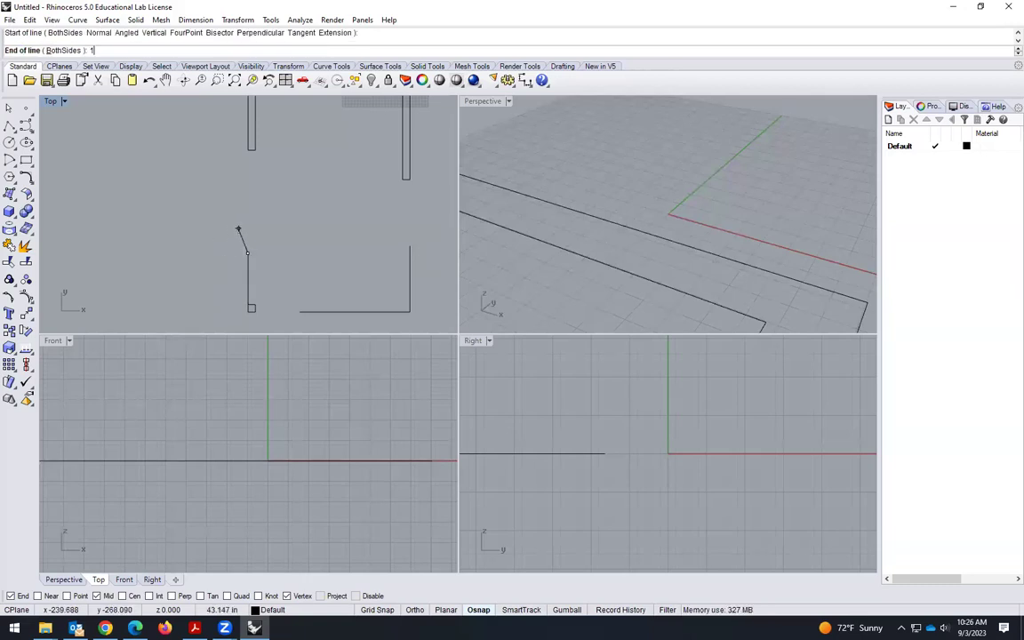
type("132")
key("Return")
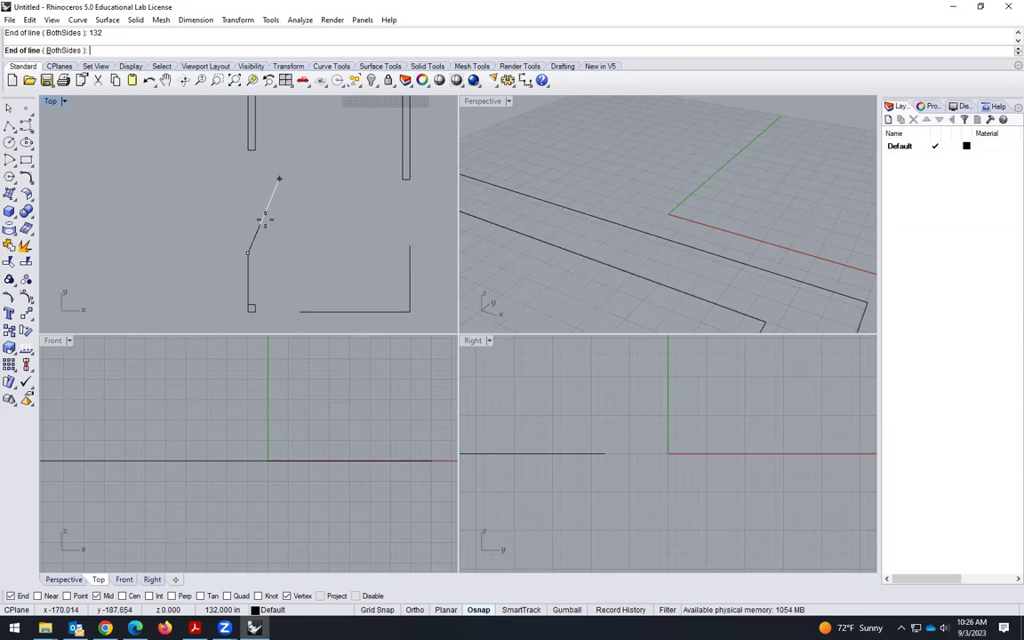
left_click(248, 175)
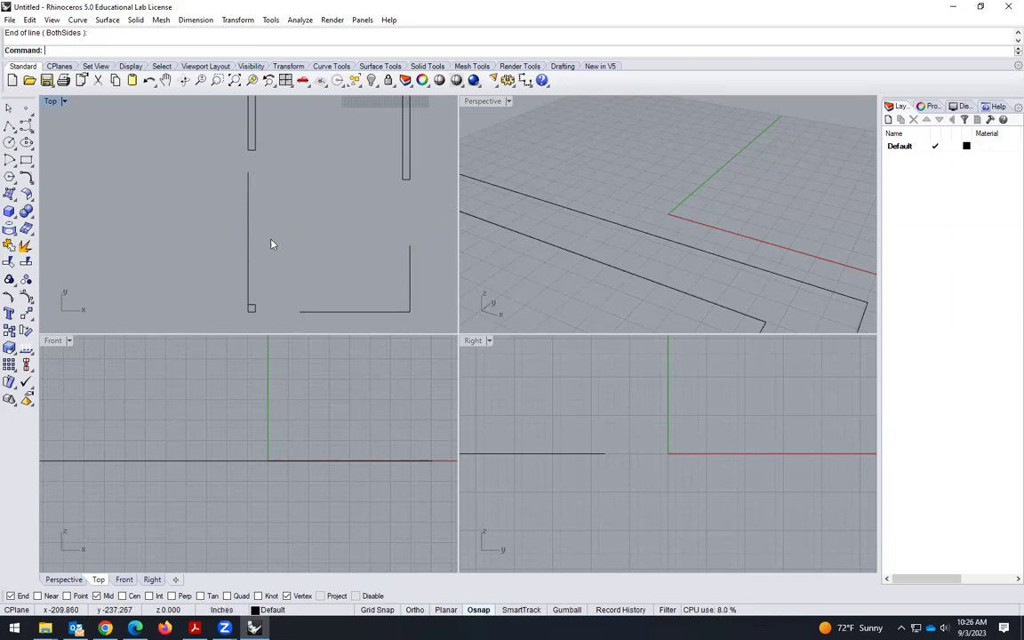
left_click(249, 283)
key("Delete")
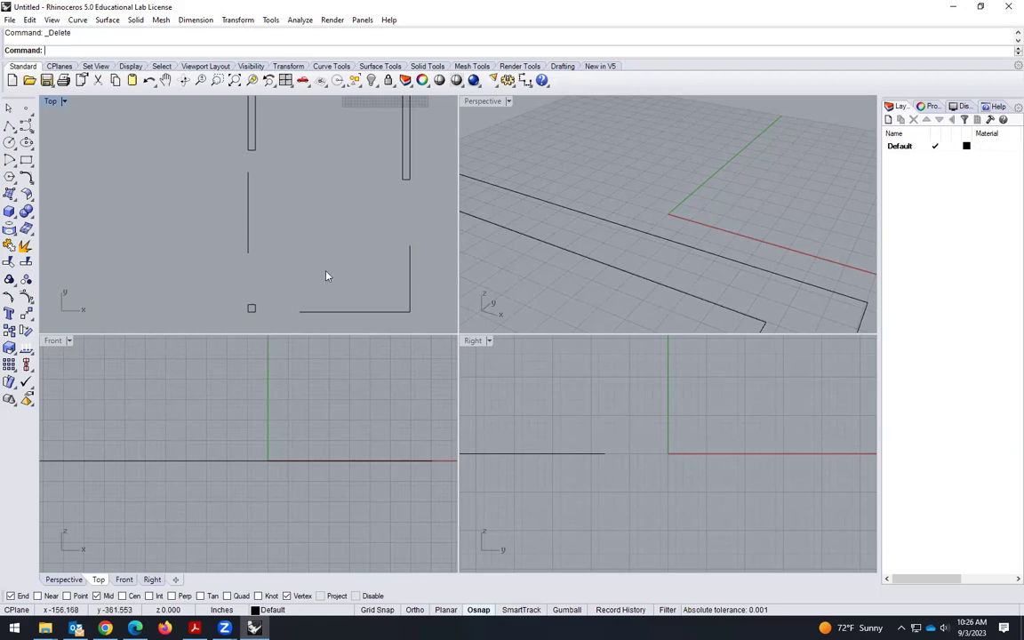
Draw a 12-inch line inward from the upper free end of the lower-right corner's vertical outer wall line
scroll(413, 304, "up", 3)
scroll(359, 220, "down", 1)
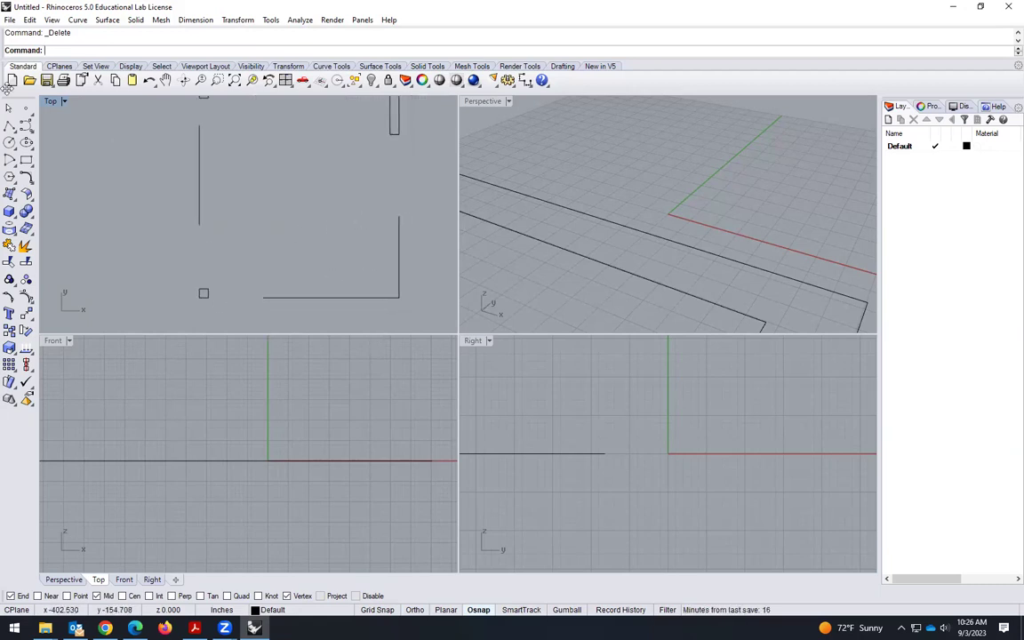
type("line")
key("Return")
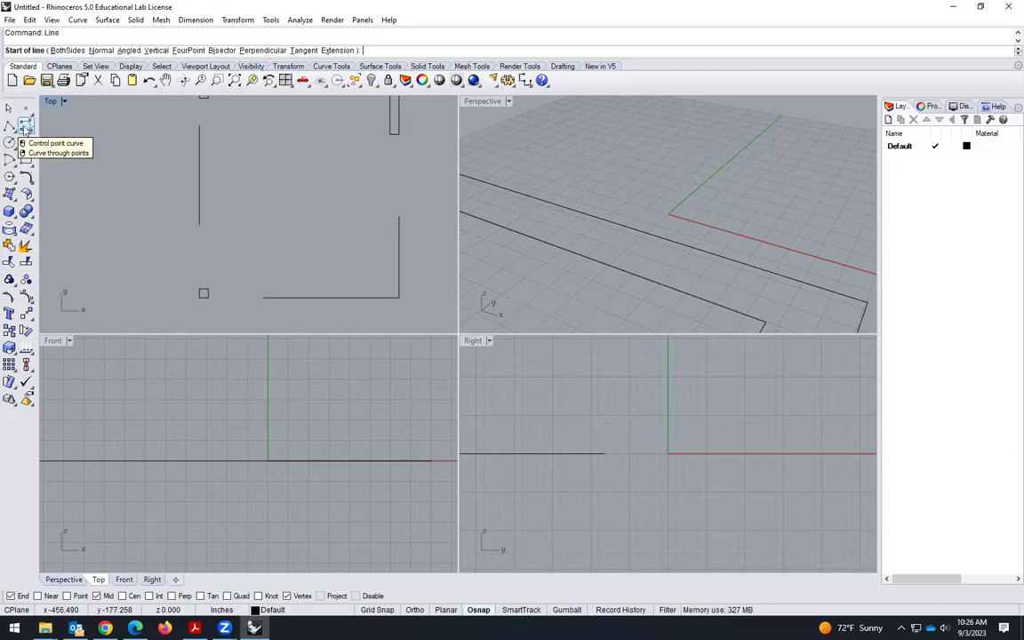
left_click(400, 218)
type("1")
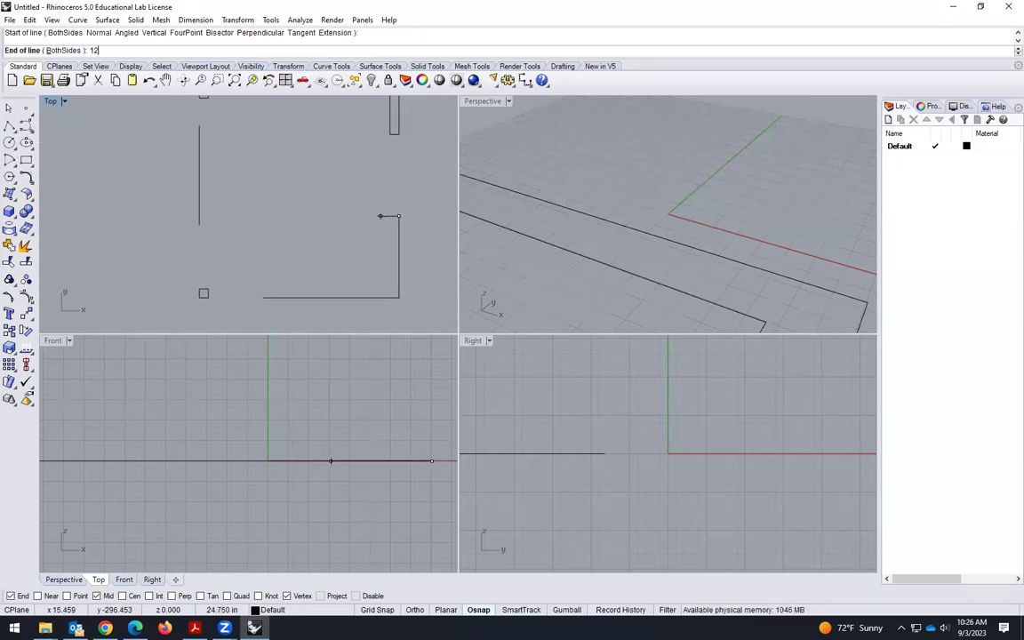
type("2")
key("Return")
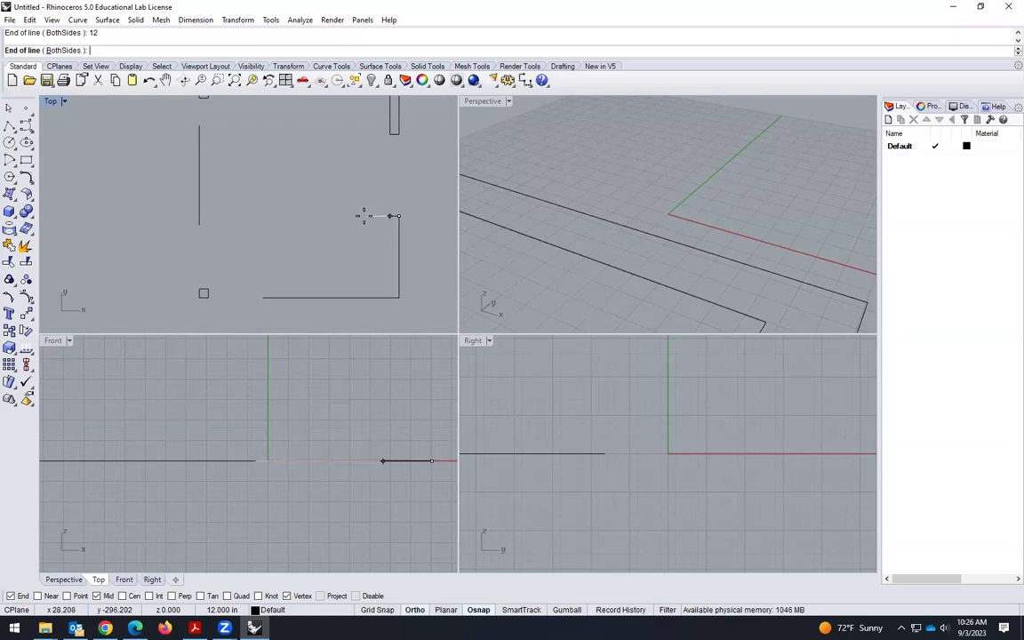
key("Escape")
Draw a 12-inch line upward from the left free end of the lower-right corner's horizontal outer wall line
key("Return")
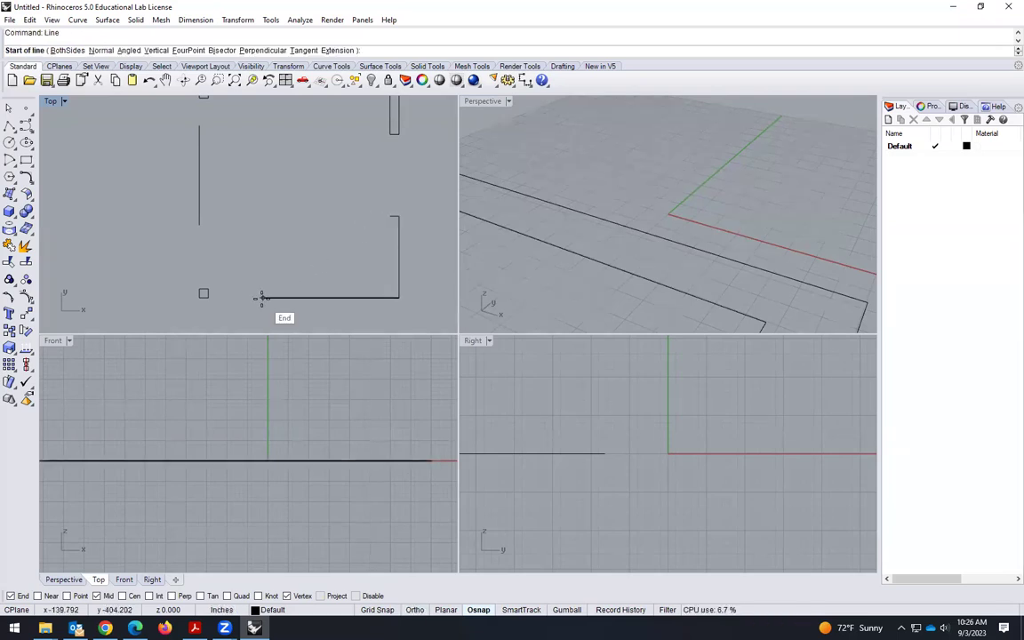
left_click(264, 294)
type("12")
key("Return")
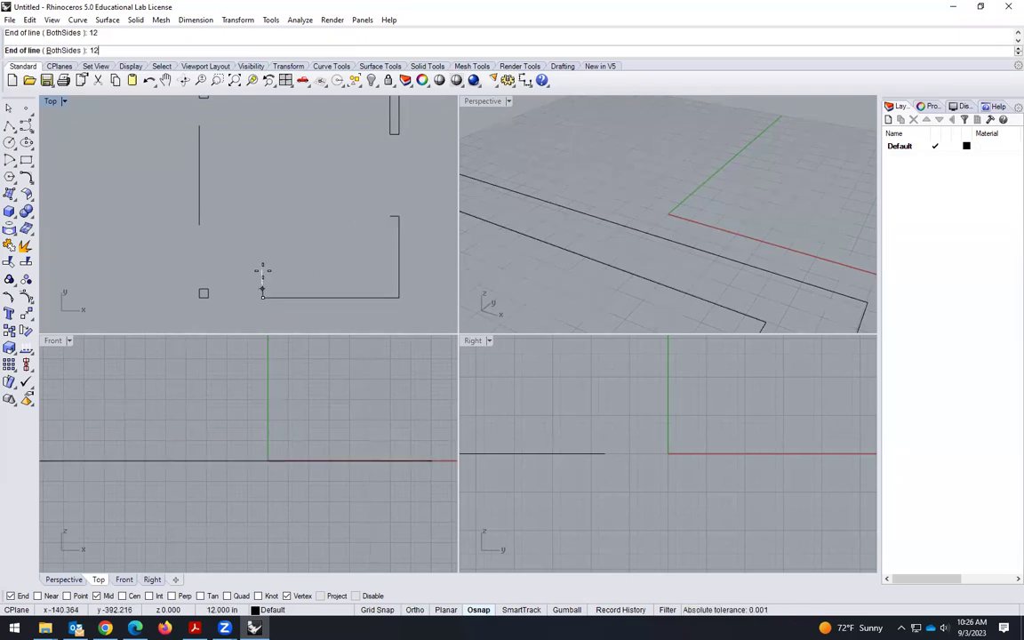
key("Escape")
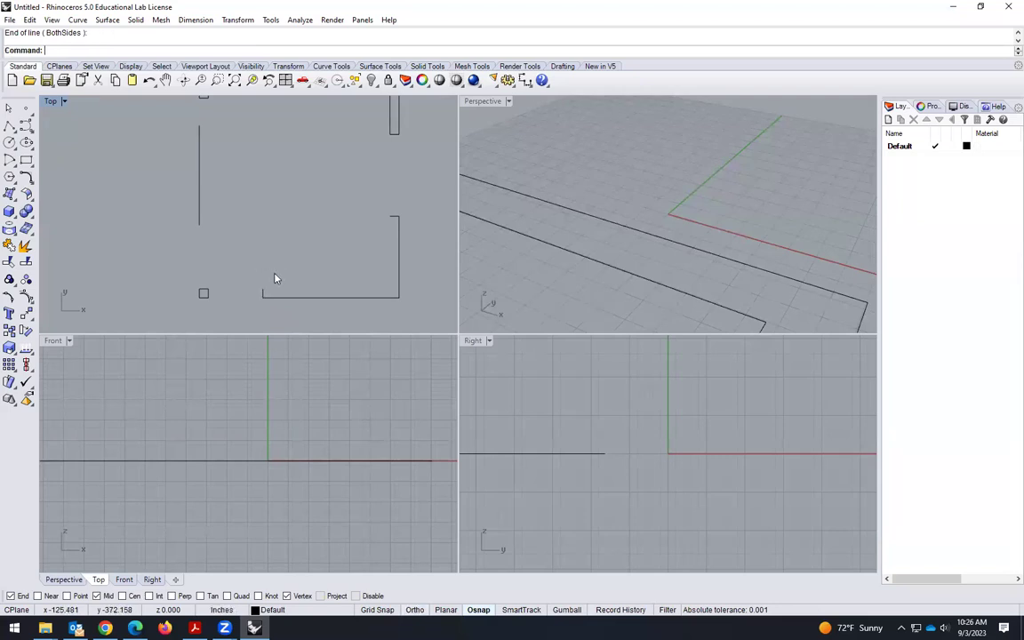
Draw the lower-right corner's inner wall faces as overlong crossing lines from the free ends of the two 12-inch lines
key("Return")
left_click(263, 291)
key("F8")
left_click(424, 289)
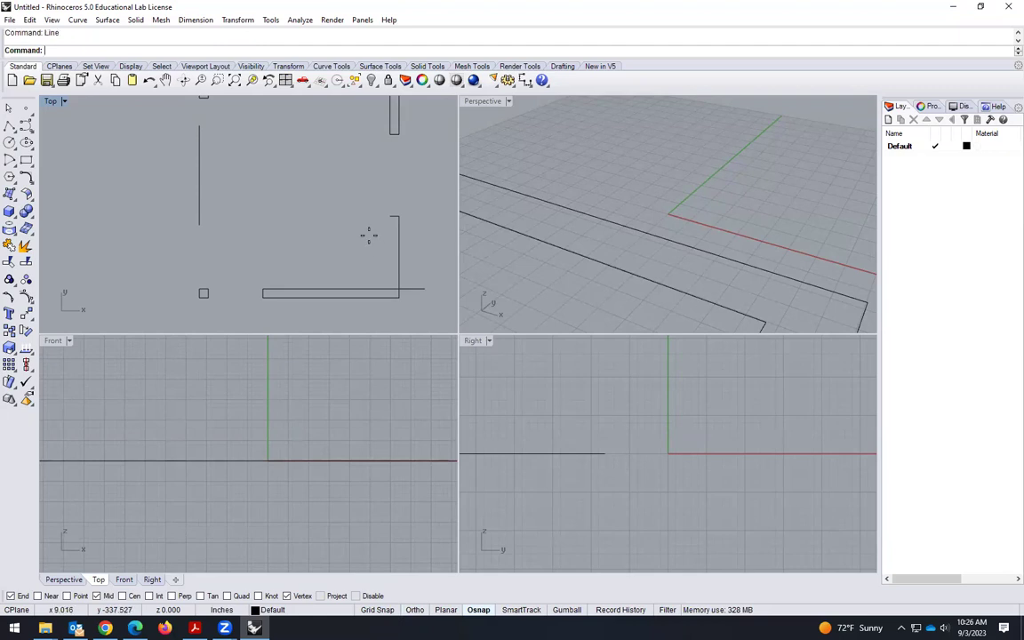
key("Return")
left_click(388, 216)
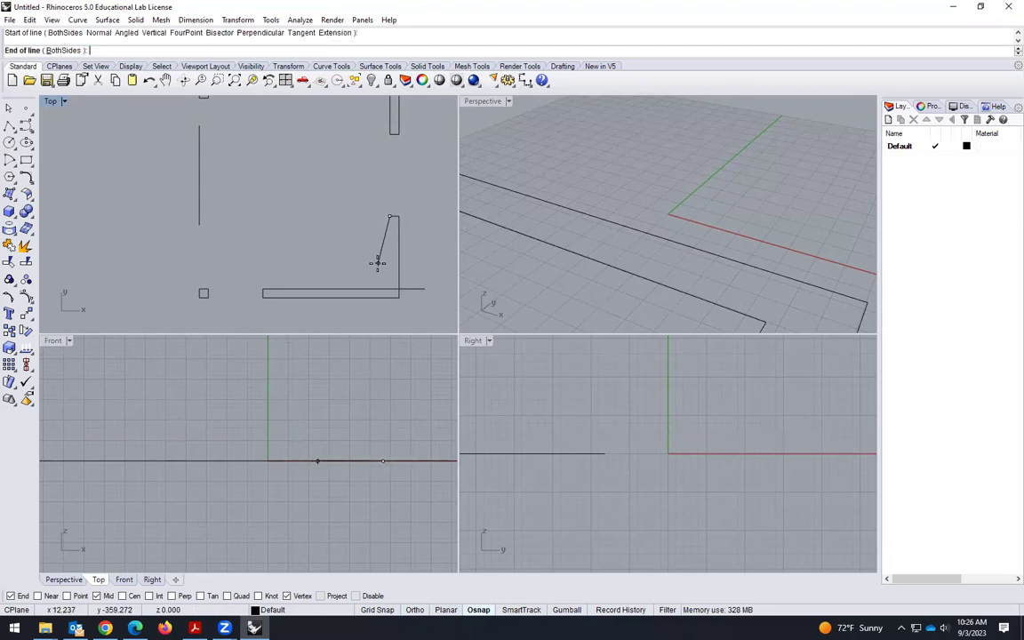
left_click(387, 323)
Chamfer the two crossing inner wall lines with distances 0,0 to trim them into a sharp corner
type("Chamfer")
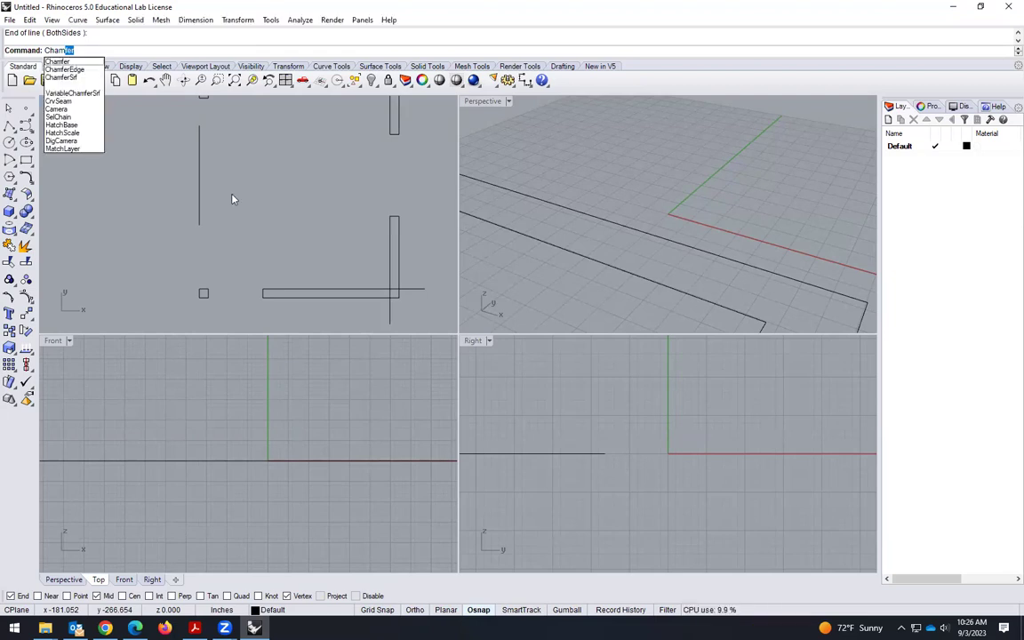
key("Return")
left_click(364, 294)
left_click(386, 279)
scroll(327, 286, "down", 4)
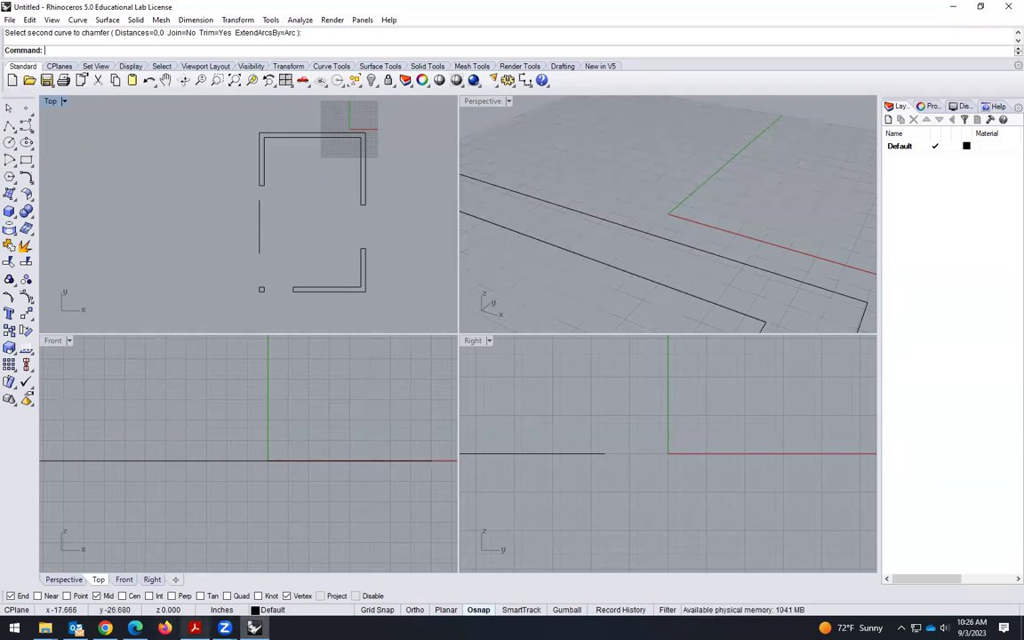
Check the room dimensions in CLASSWORK 01.pdf and draw a 60-inch line left from the lower inner end of the upper-right wall
left_click(194, 629)
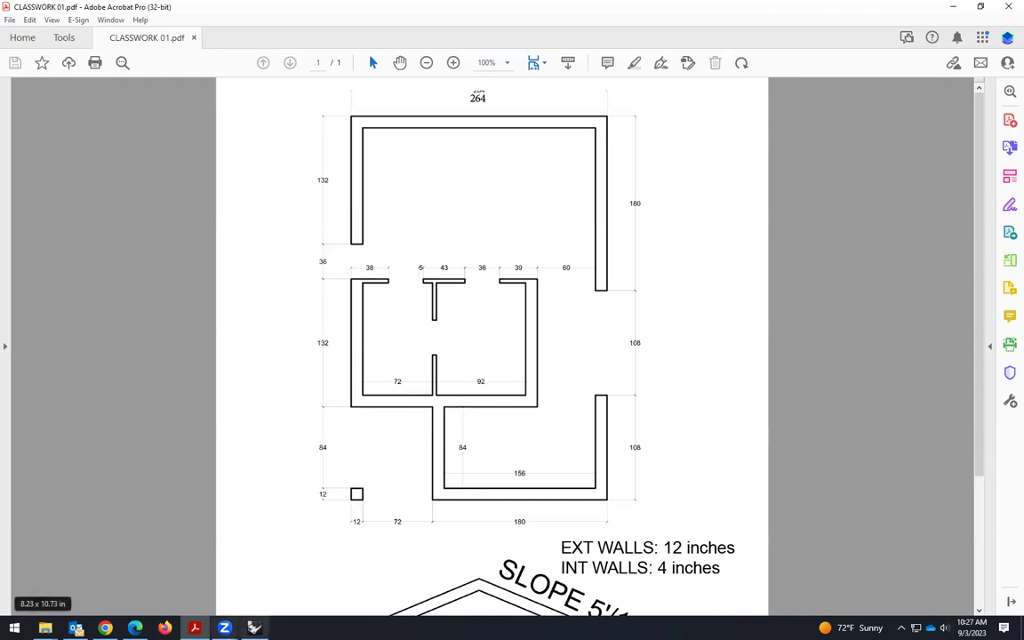
key("alt+Tab")
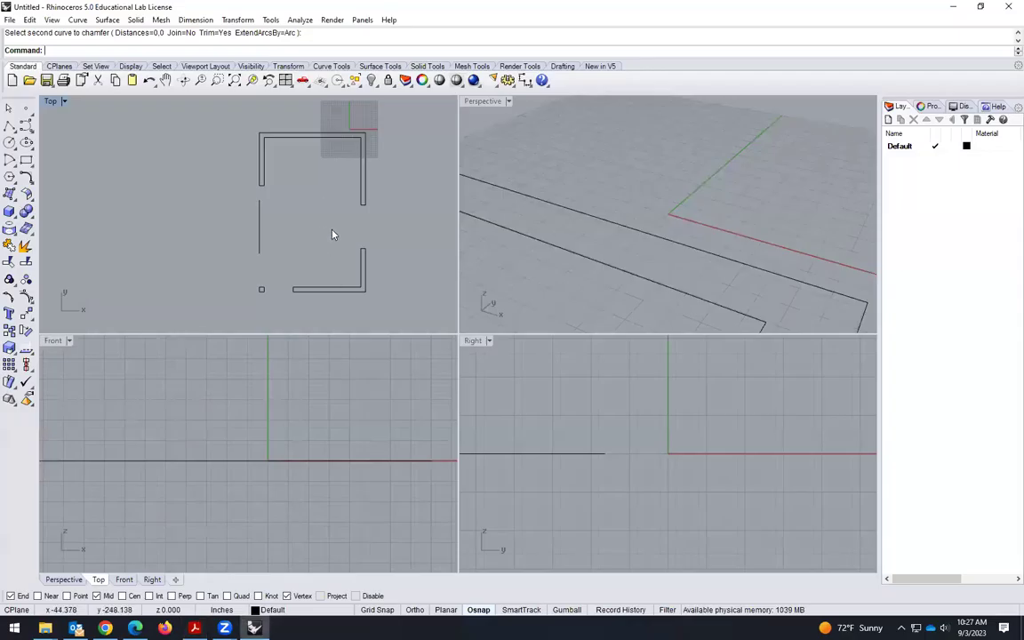
type("line")
key("Return")
scroll(354, 214, "up", 2)
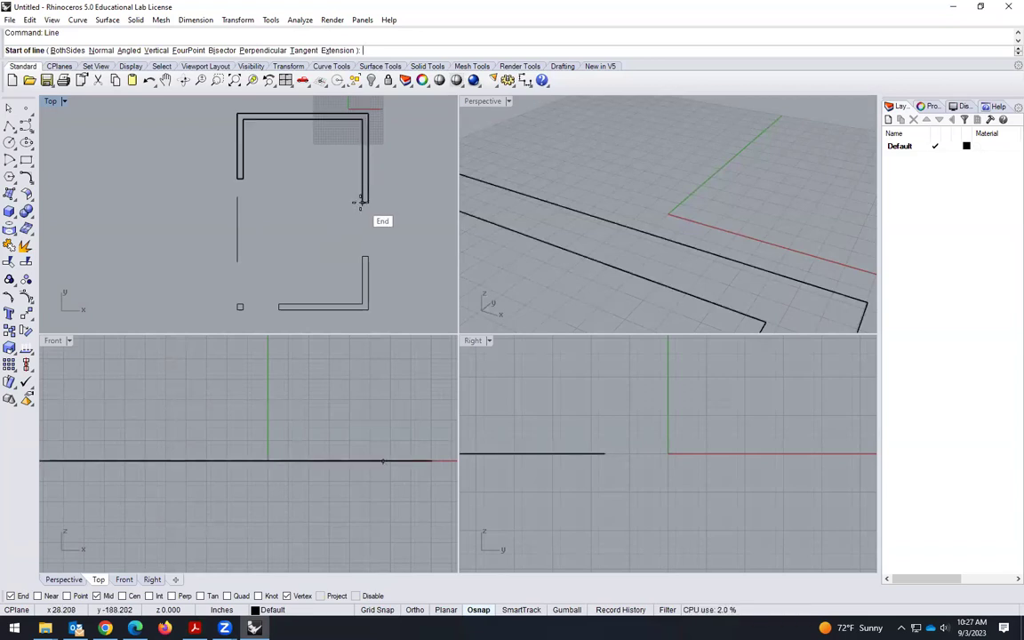
left_click(363, 202)
type("60")
key("Return")
left_click(327, 204)
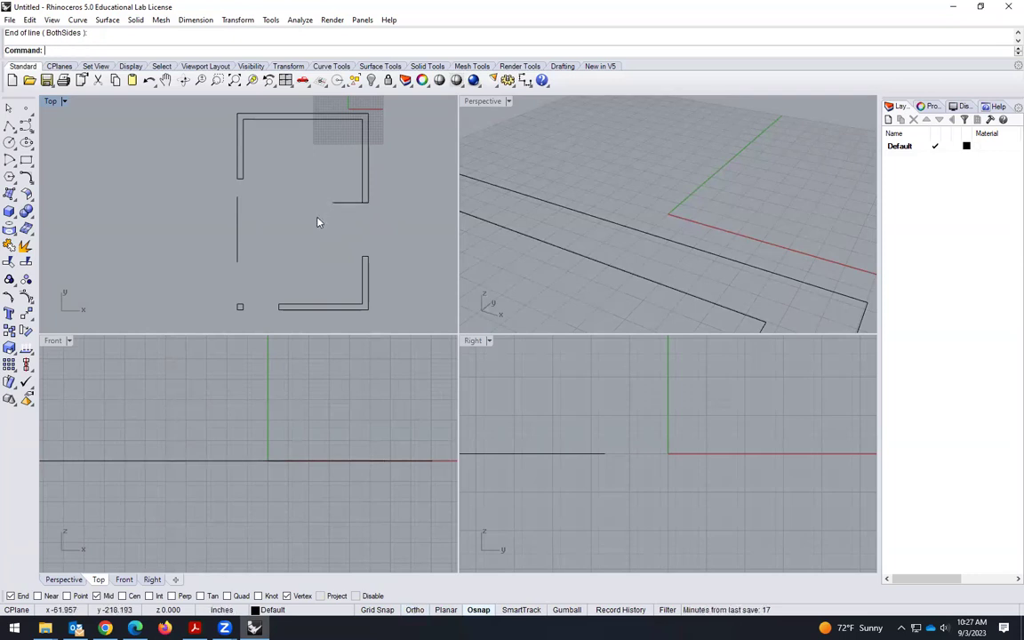
Draw a 39-inch line continuing left from the 60-inch line's free end, and delete the 60-inch line
key("Return")
left_click(332, 203)
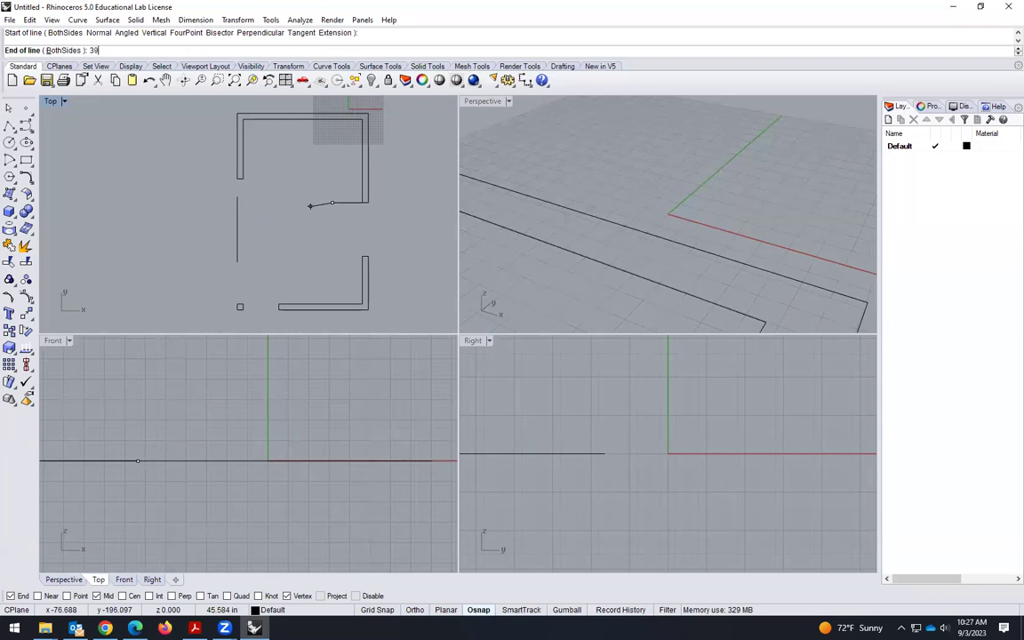
type("39")
key("Return")
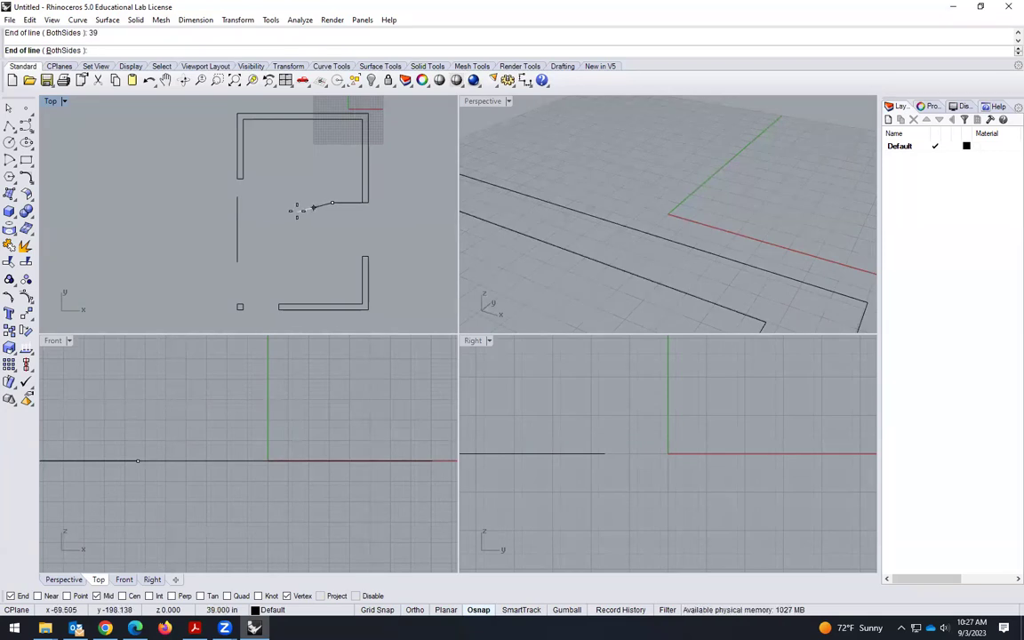
left_click(298, 211)
left_click(336, 207)
key("Delete")
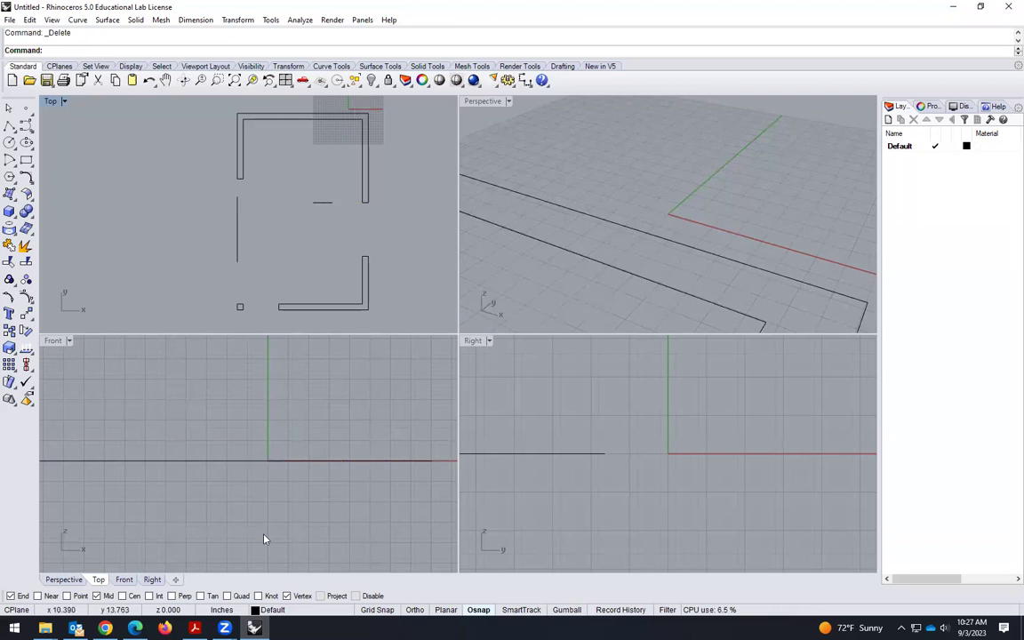
Draw a vertical line about 130 inches long down from the right end of the 39-inch line
scroll(334, 221, "up", 2)
type("line")
key("Return")
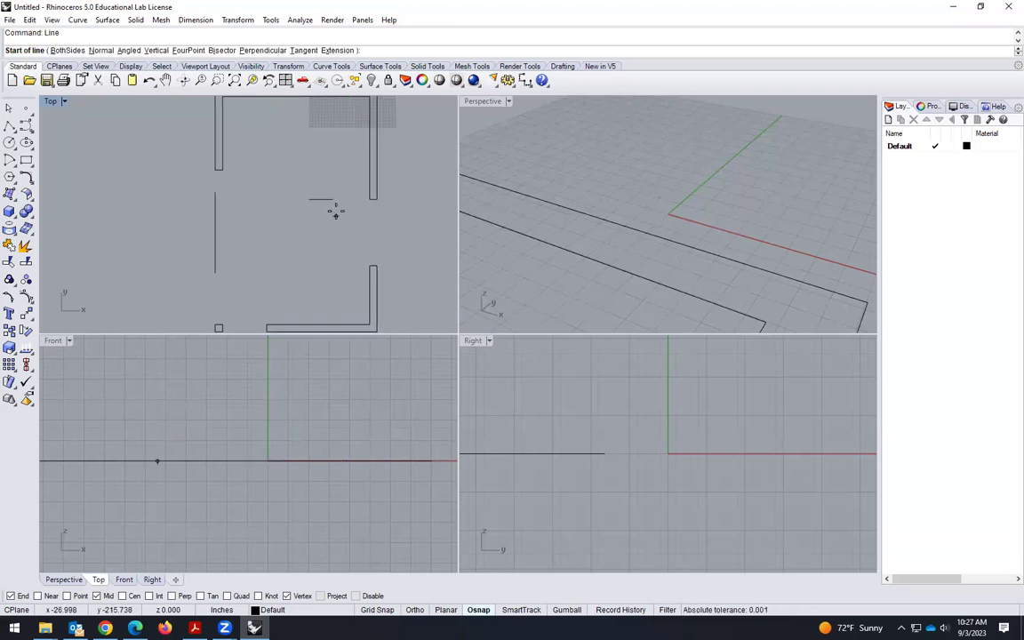
left_click(333, 200)
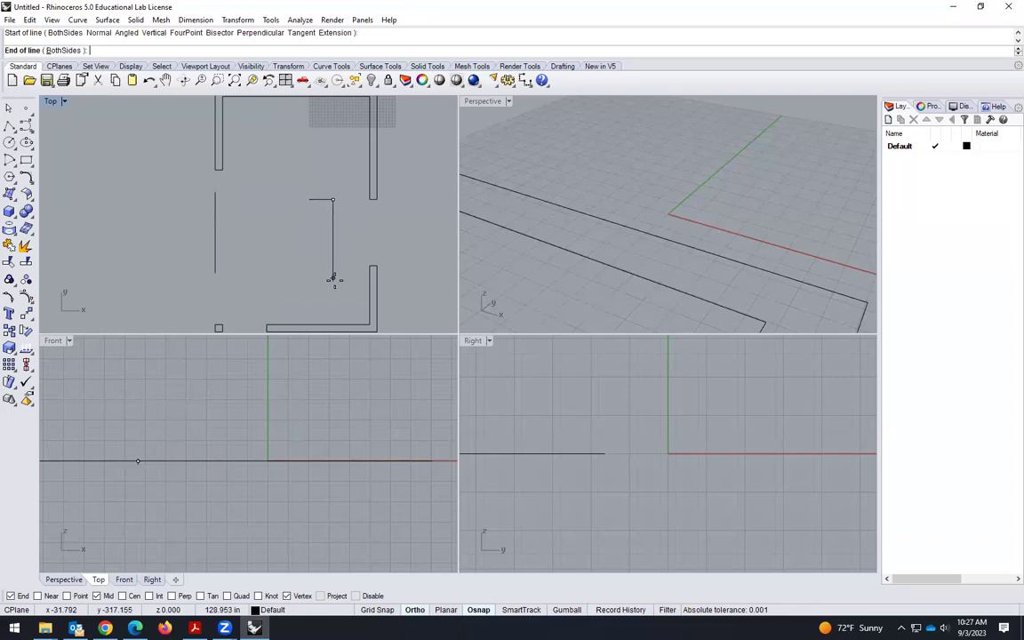
left_click(333, 281)
Check the plan in CLASSWORK 01.pdf and delete the 39-inch horizontal line
left_click(194, 628)
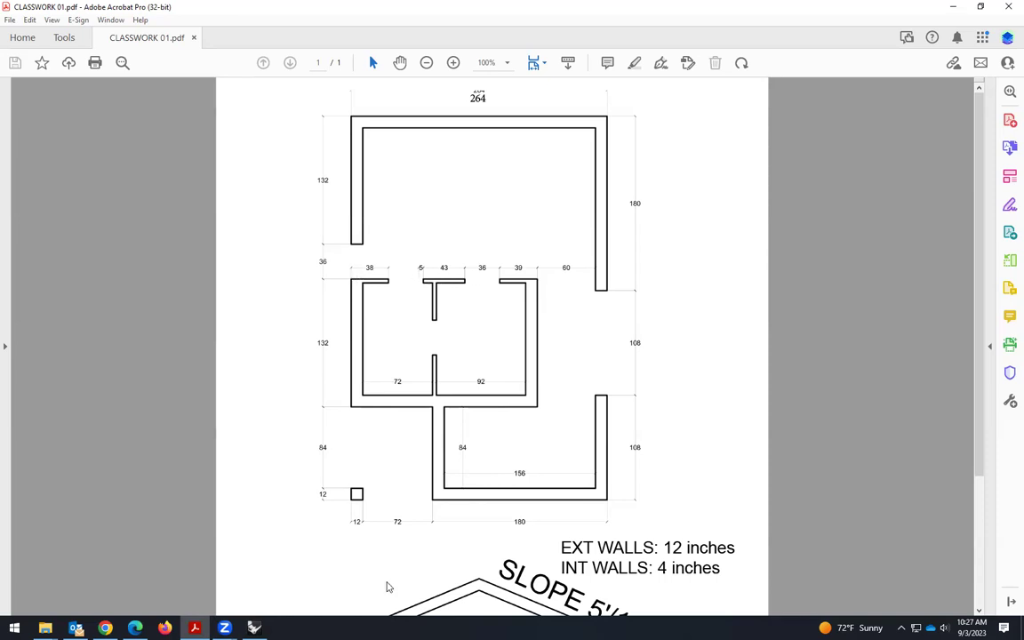
key("alt+Tab")
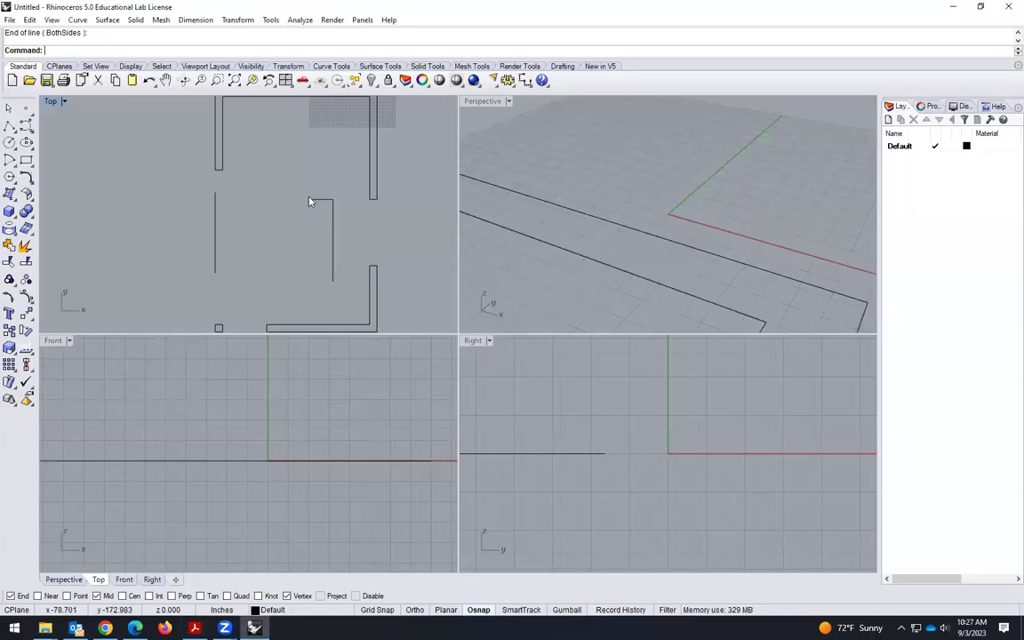
left_click(320, 200)
key("Delete")
Draw a horizontal line right from the top of the 132-inch vertical line, stopping short of the new right vertical line
type("line")
key("Return")
left_click(217, 190)
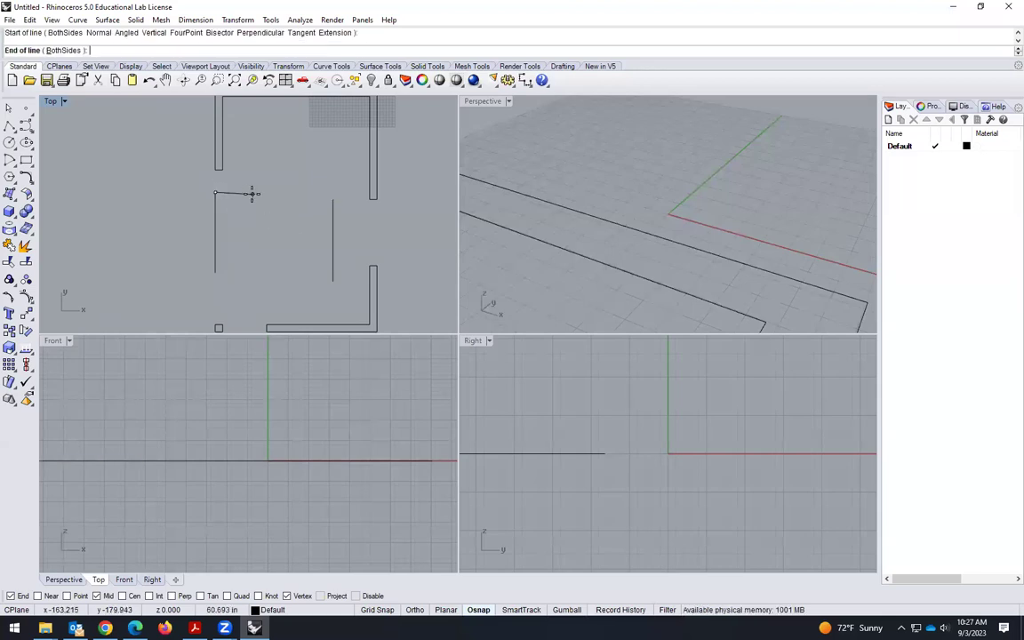
left_click(294, 192)
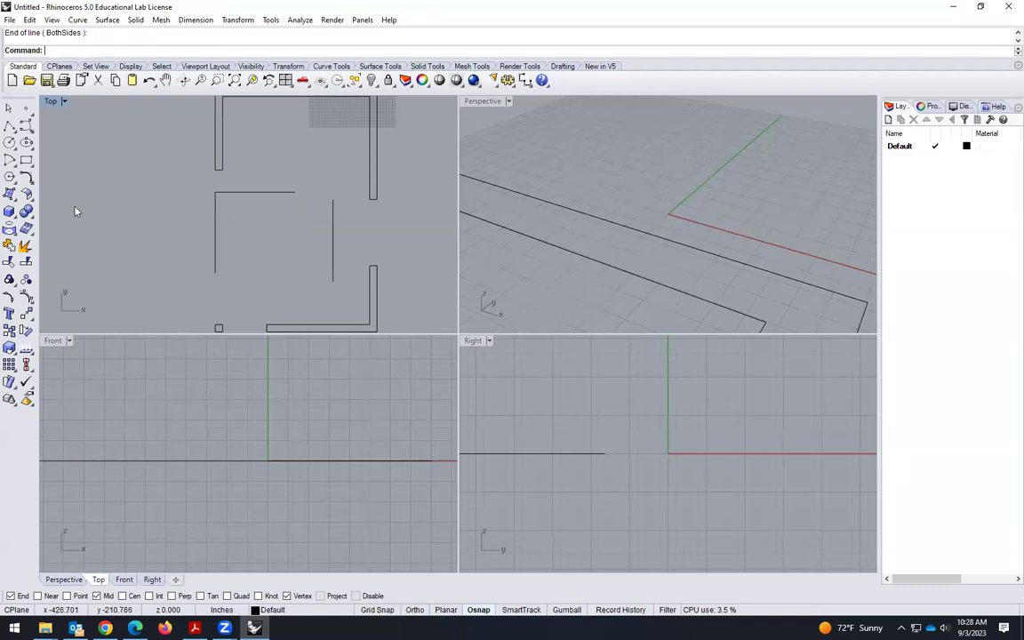
Chamfer the horizontal line and the right vertical line with distances 0,0 to form the middle room's upper right corner
type("cha")
key("Return")
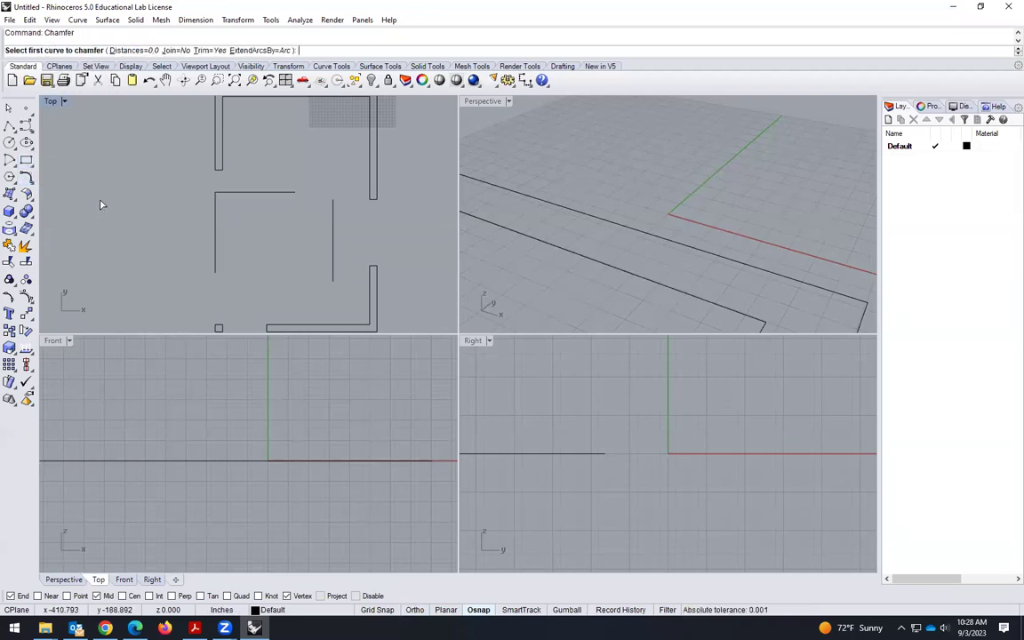
left_click(285, 192)
left_click(334, 212)
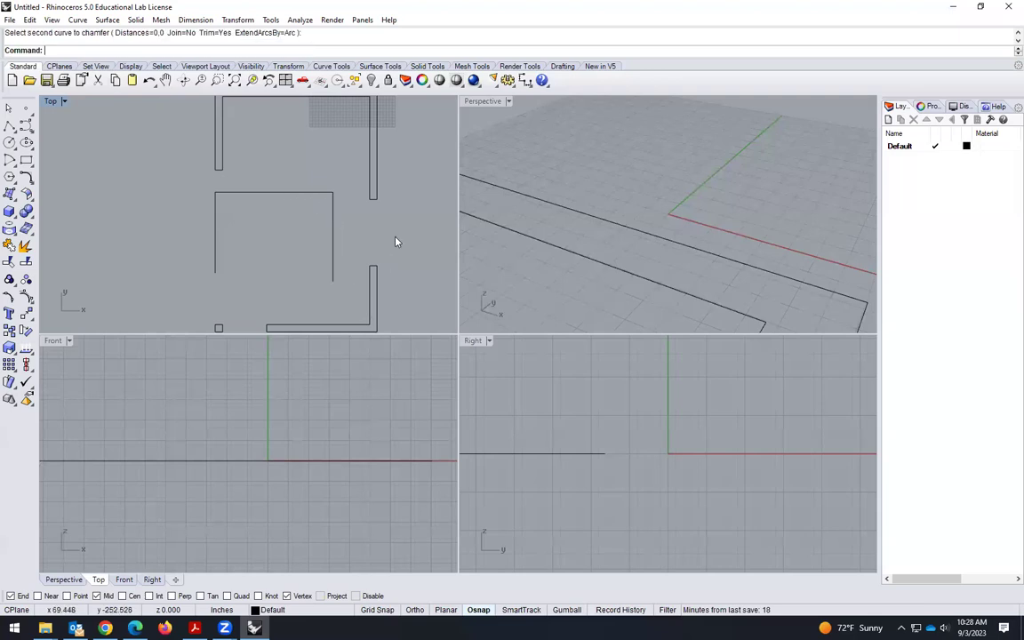
Check the spacing in CLASSWORK 01.pdf and offset the bottom wall's inner line 84 inches upward
scroll(397, 242, "down", 4)
scroll(339, 298, "up", 2)
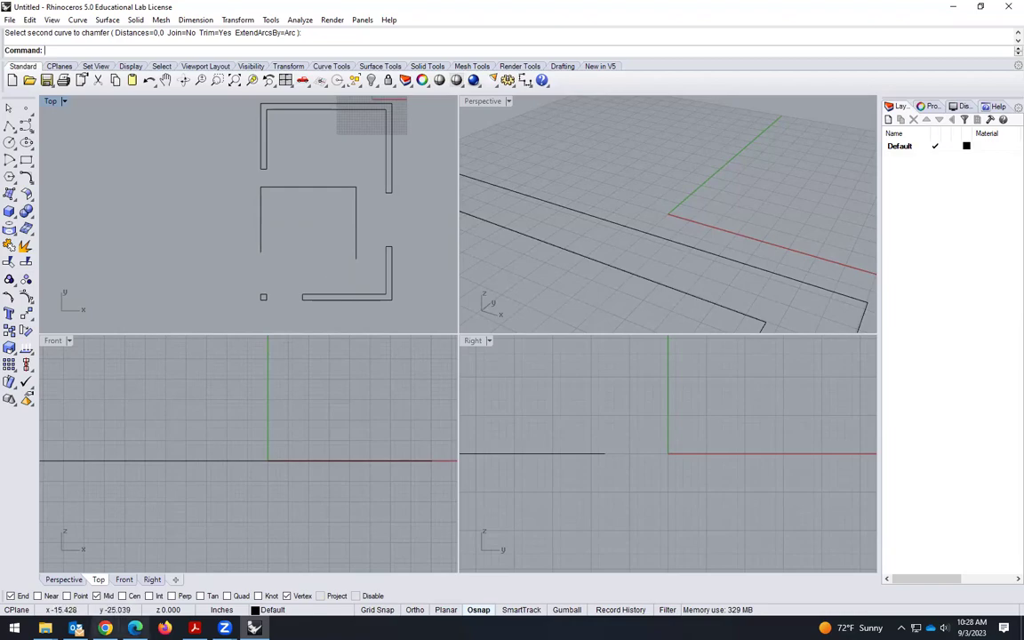
key("alt+Tab")
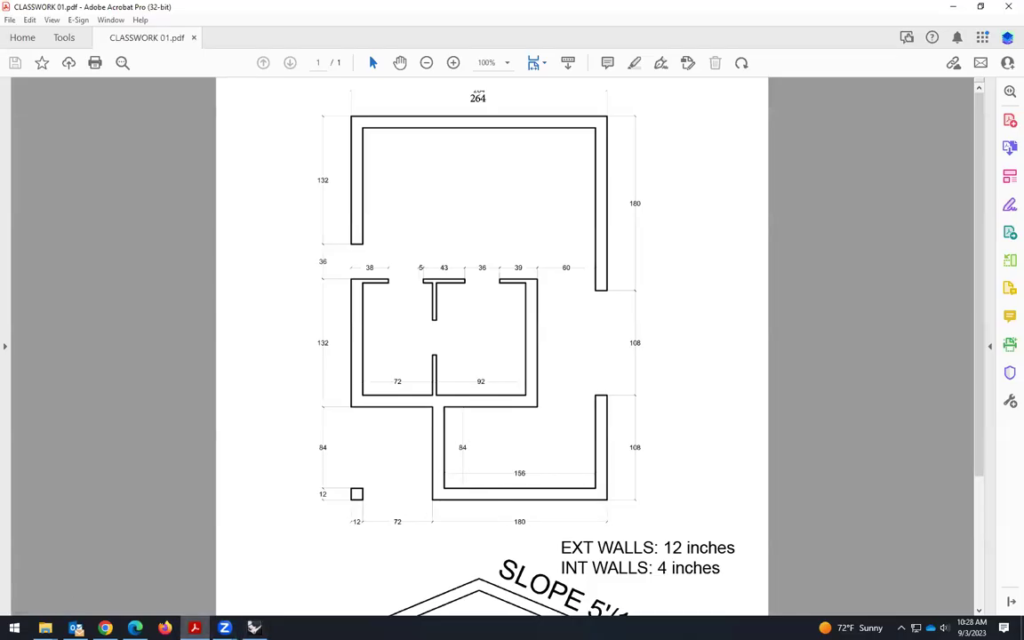
key("alt+Tab")
type("of")
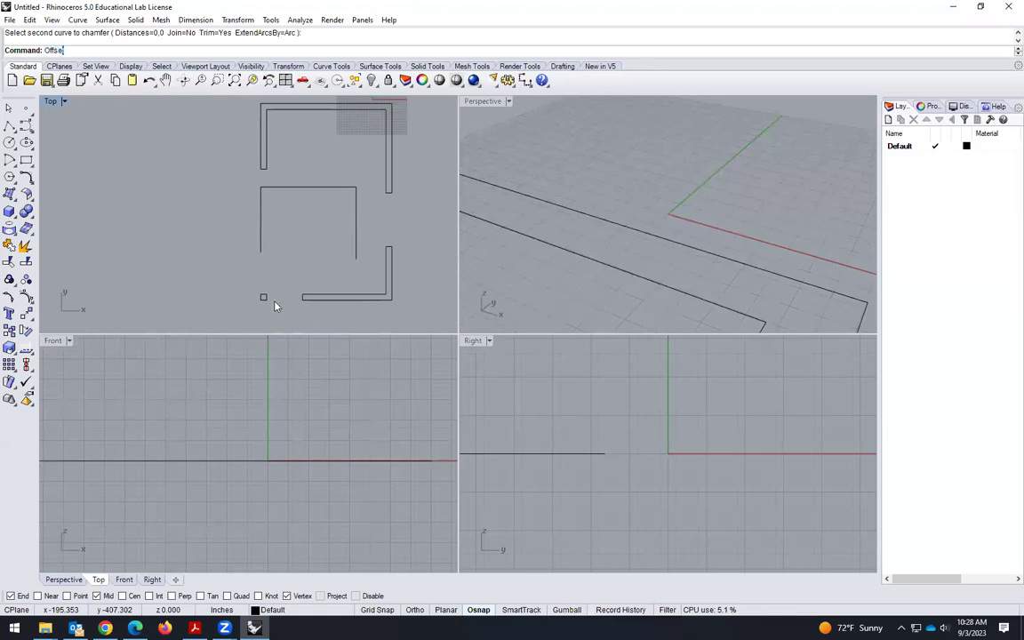
key("Return")
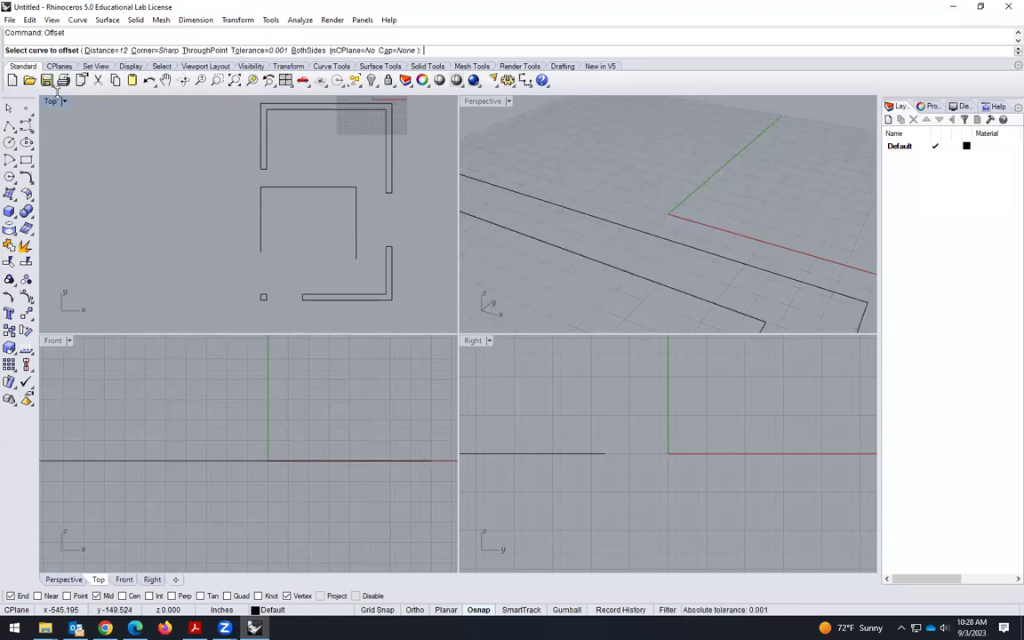
left_click(105, 51)
type("84")
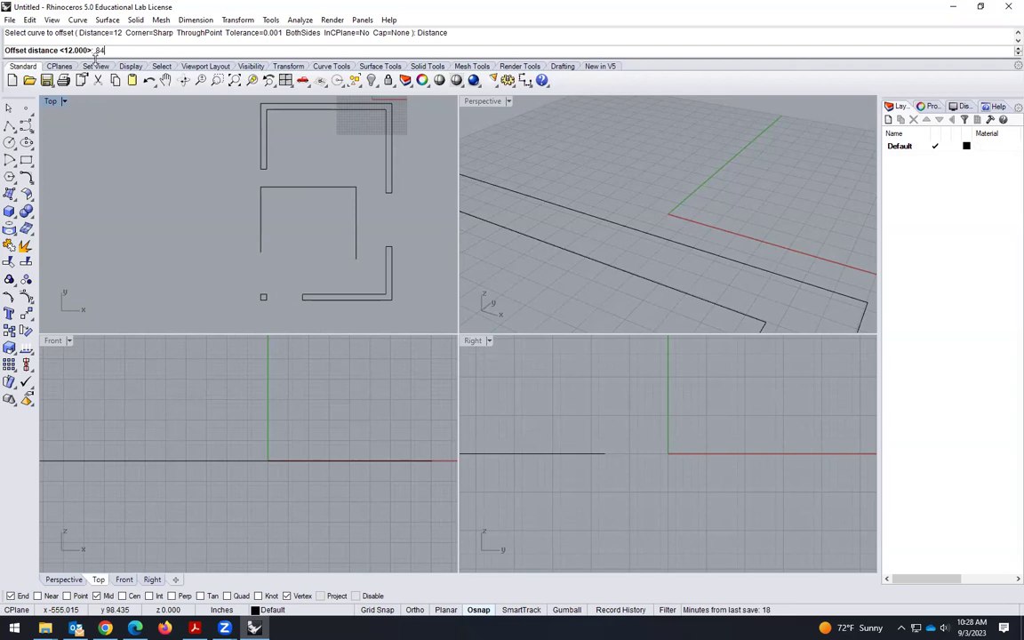
key("Return")
left_click(330, 297)
left_click(293, 244)
Chamfer the offset line with the left and right vertical lines at distances 0,0 to close the middle room's outer rectangle
scroll(270, 240, "up", 3)
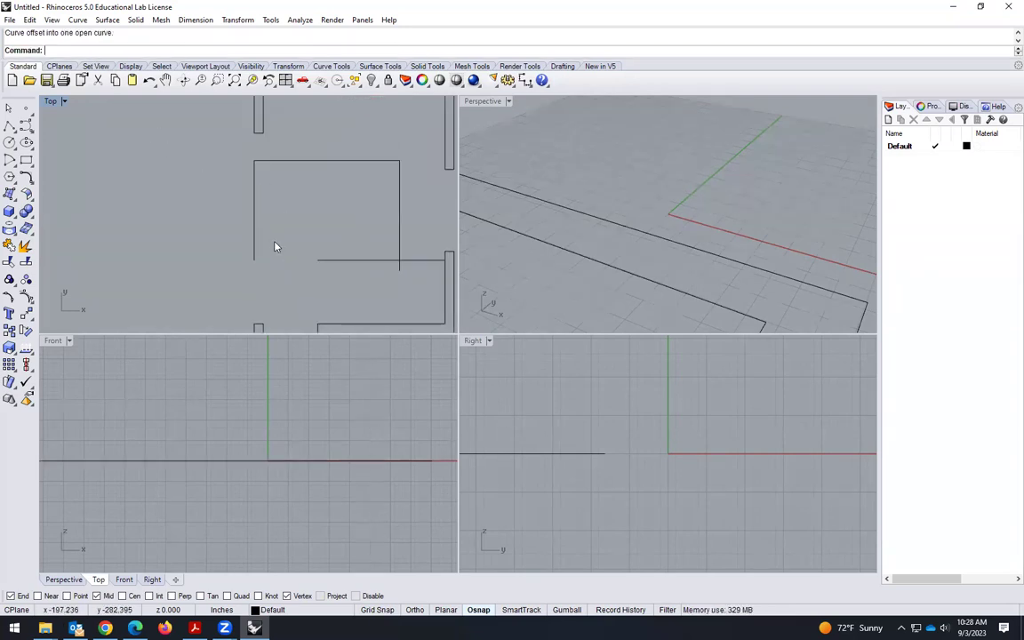
scroll(283, 259, "down", 2)
type("Chamfer")
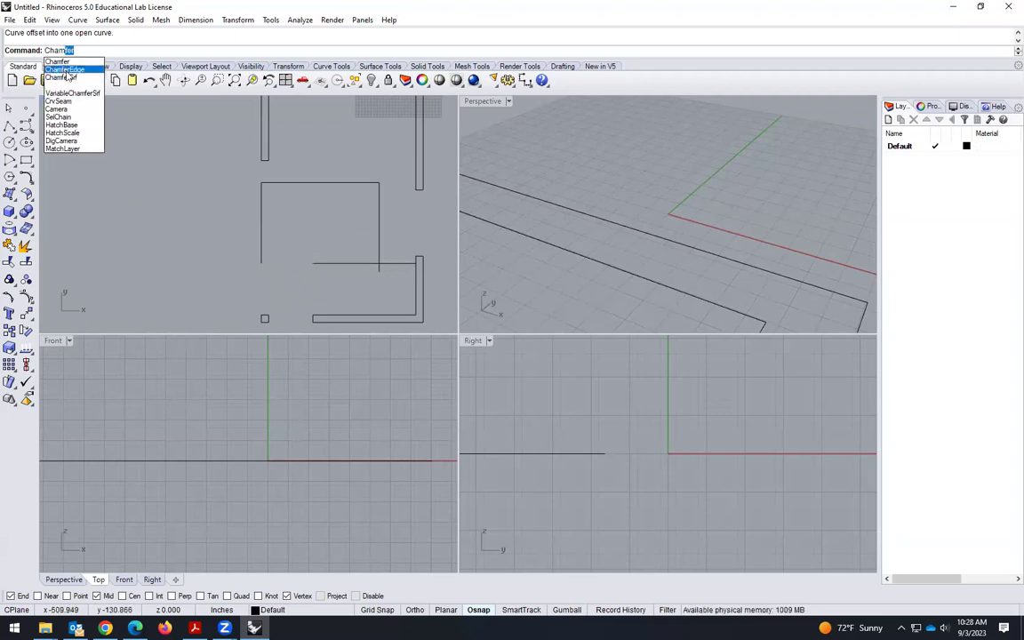
key("Return")
left_click(275, 245)
left_click(336, 266)
key("Return")
left_click(381, 248)
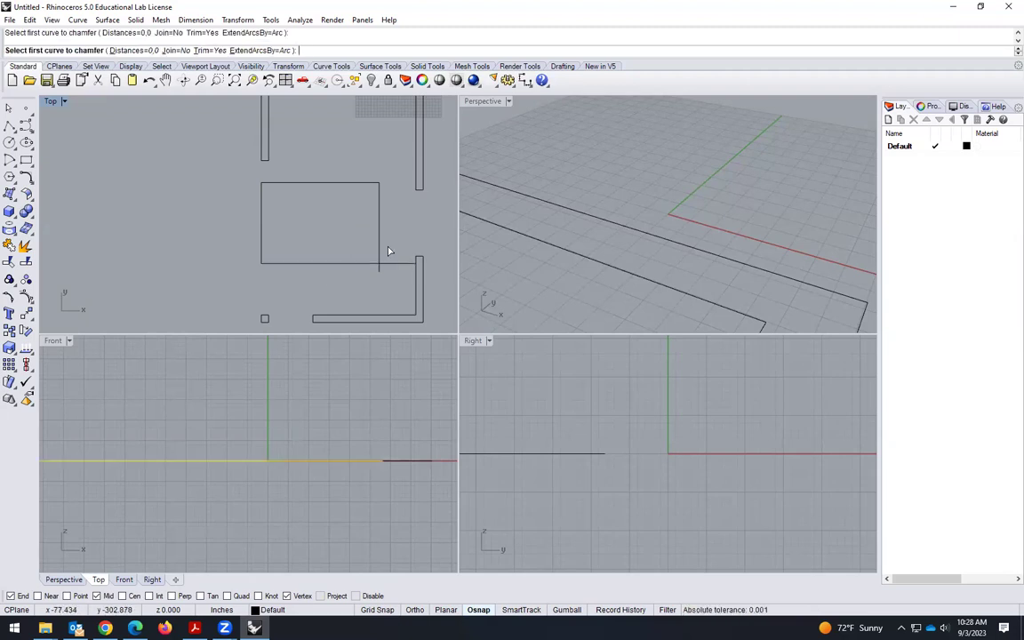
left_click(360, 263)
scroll(346, 251, "down", 3)
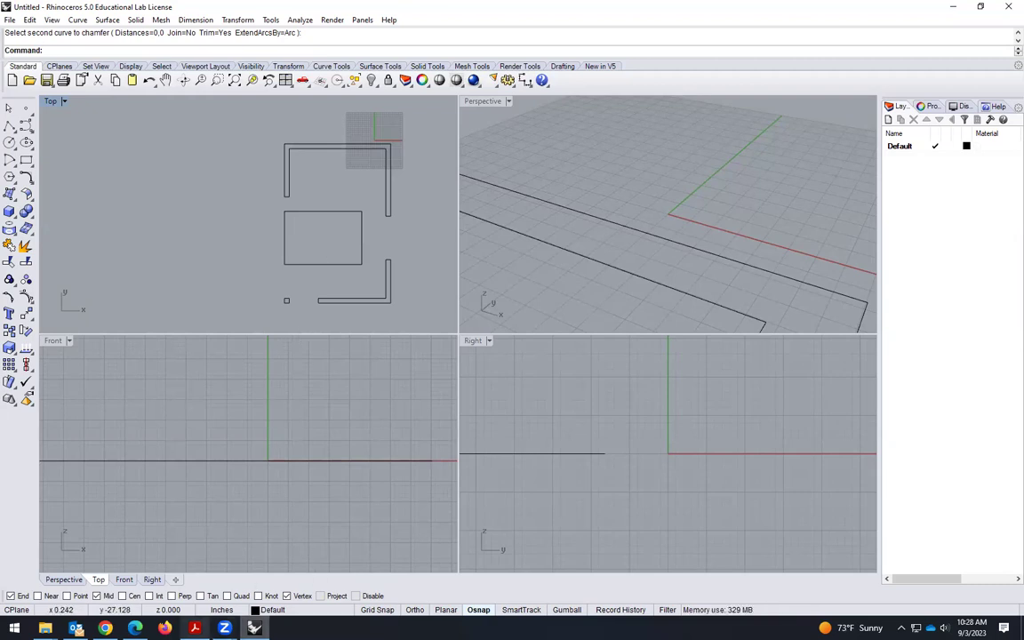
Check the layout in CLASSWORK 01.pdf and extend the bottom wall's left end line up to the middle room's lower line
left_click(195, 628)
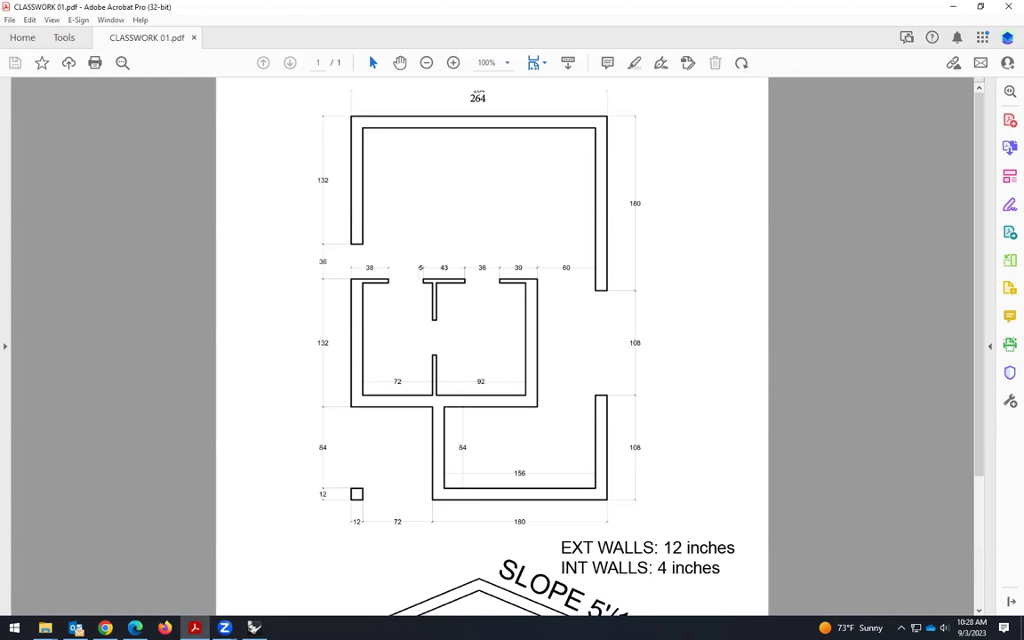
key("alt+Tab")
scroll(329, 280, "up", 3)
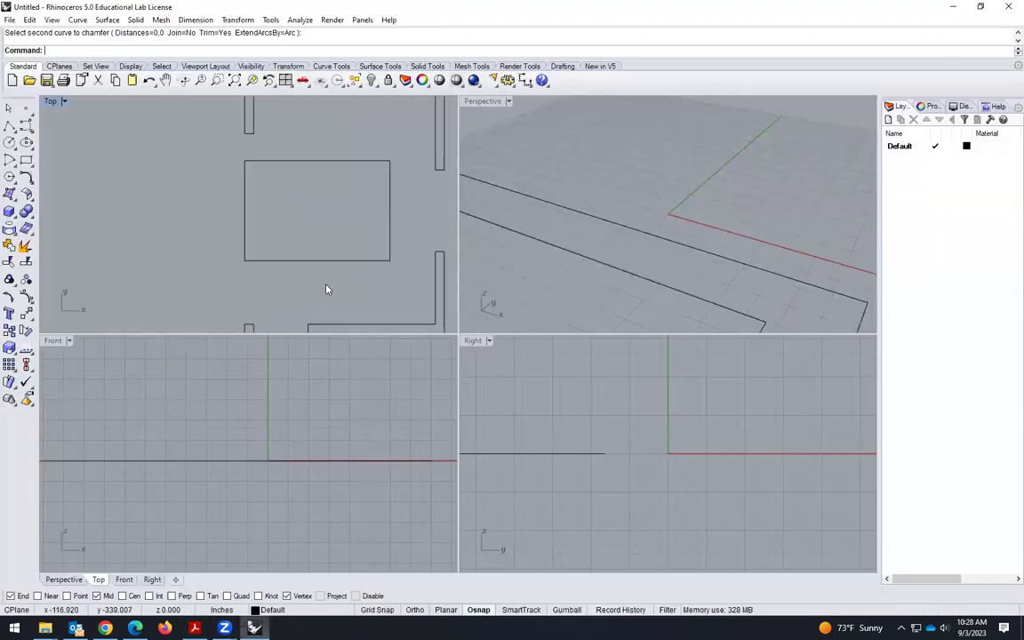
scroll(325, 289, "down", 2)
scroll(307, 316, "up", 2)
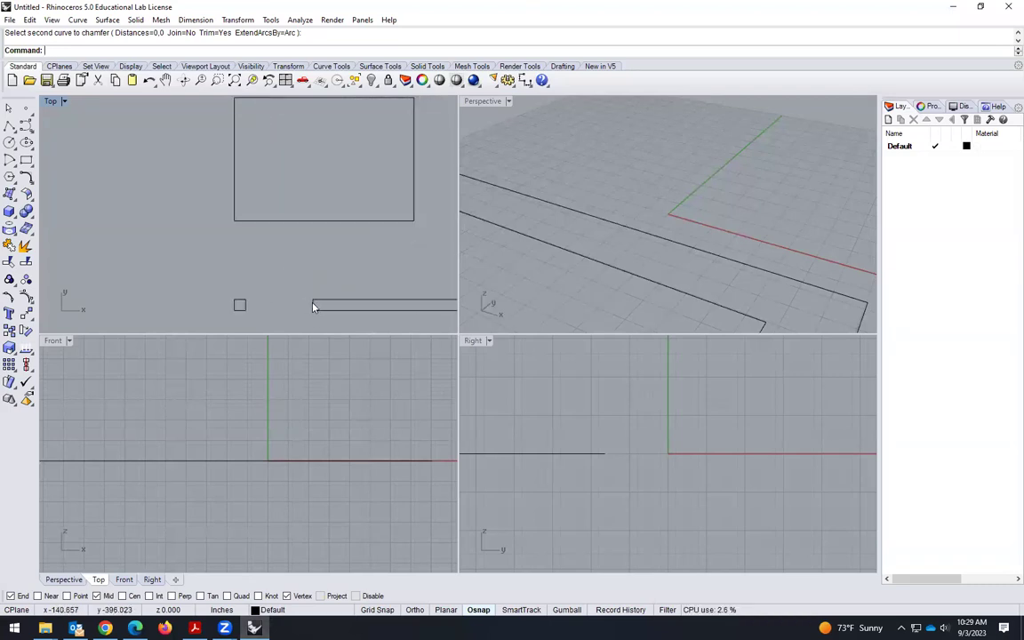
type("Extend")
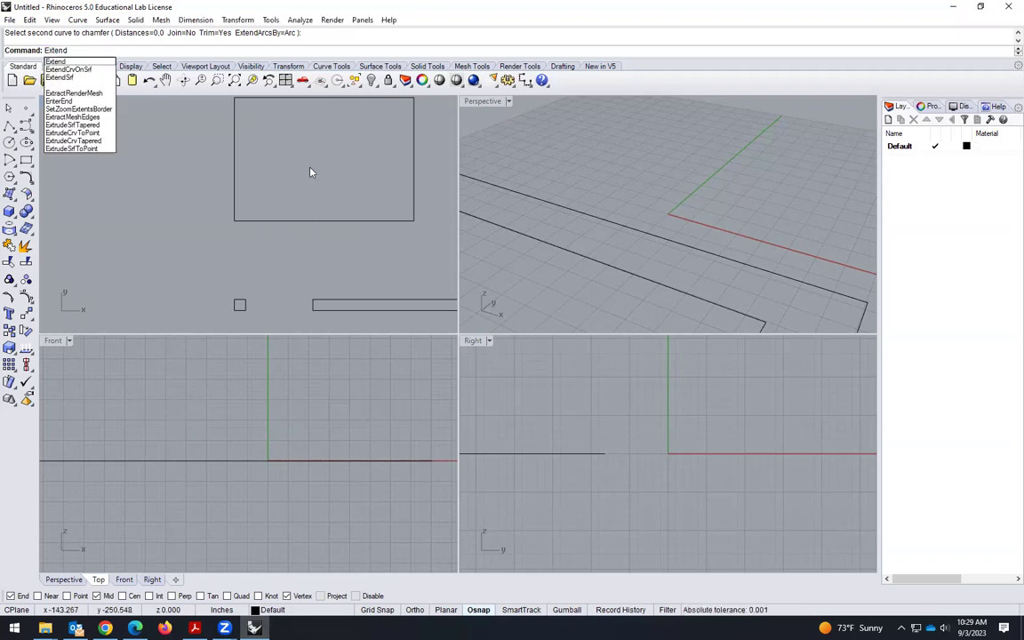
key("Return")
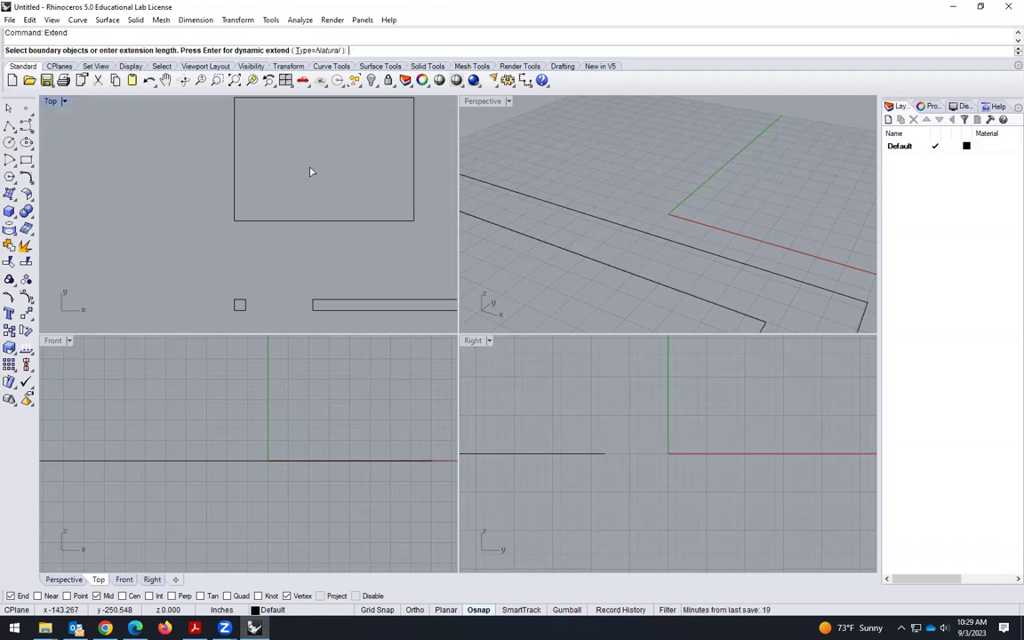
left_click(321, 221)
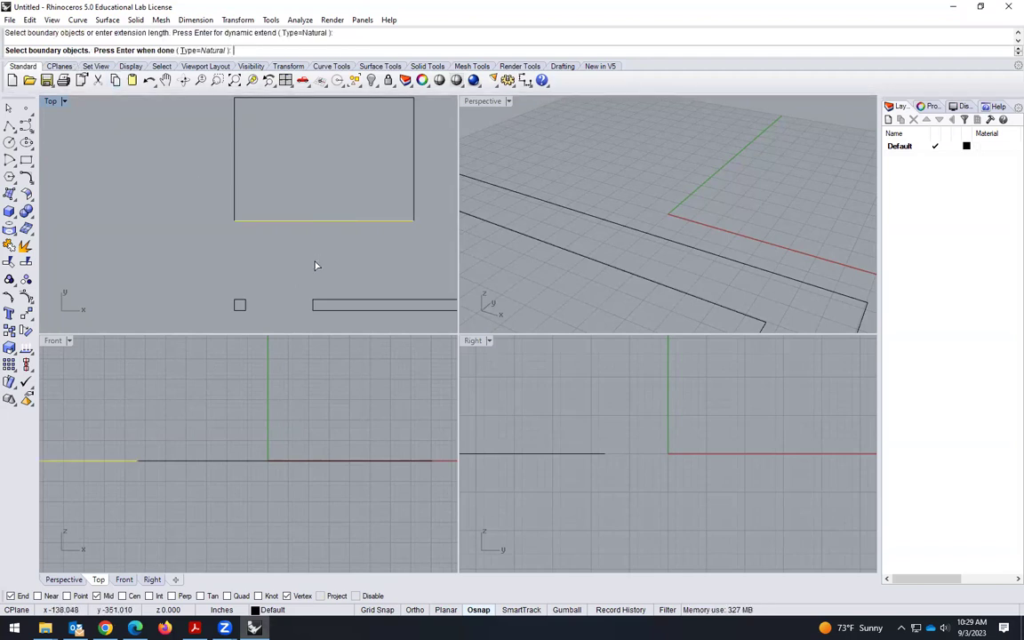
key("Return")
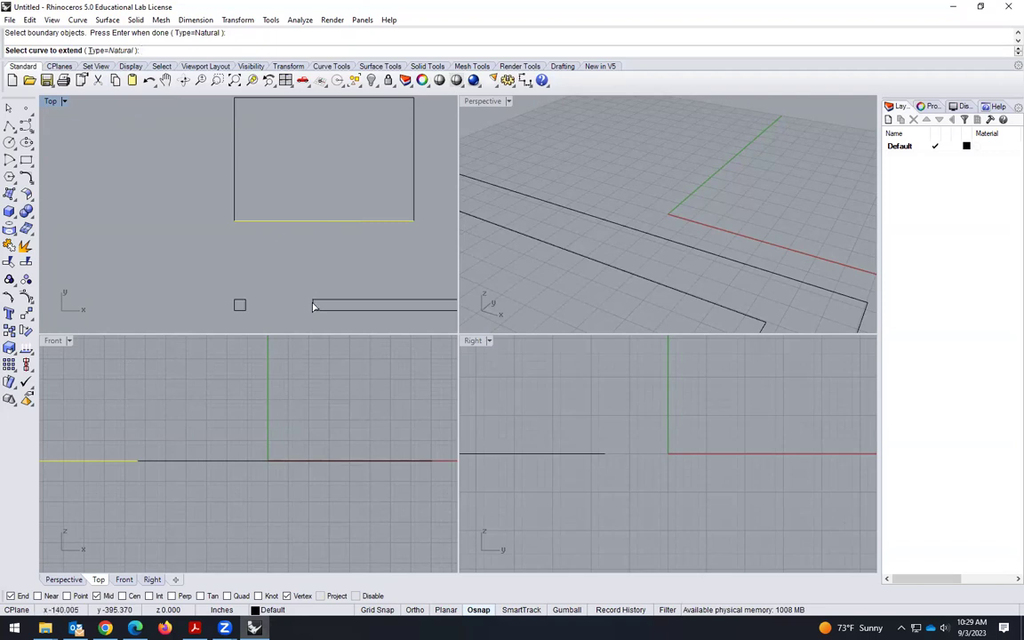
left_click(312, 306)
scroll(209, 267, "down", 2)
key("Return")
Offset the extended vertical line 12 inches toward the inside of the lower room
scroll(304, 254, "up", 3)
scroll(249, 233, "down", 2)
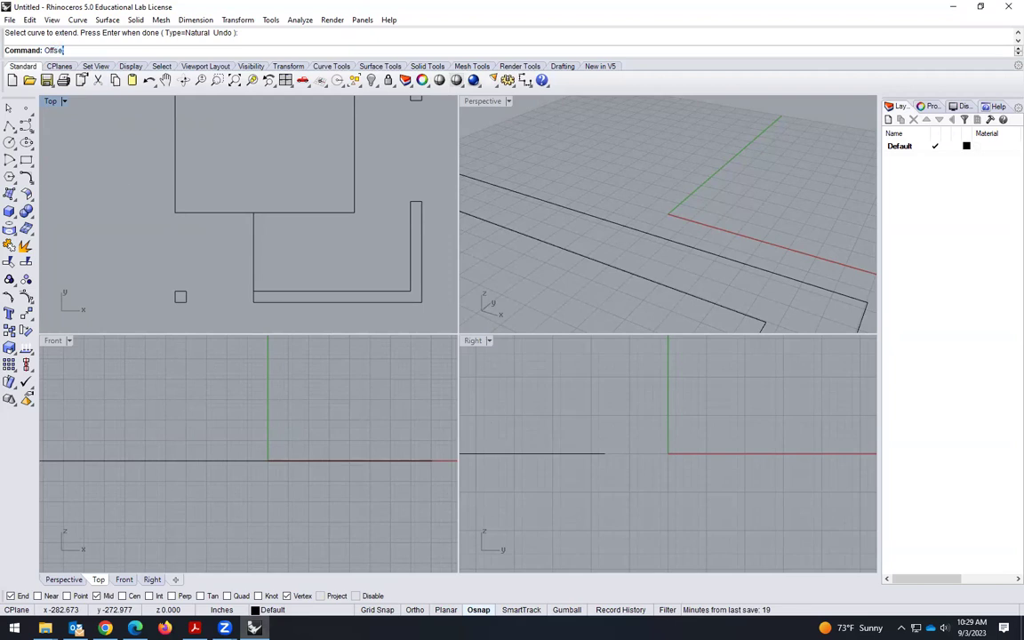
key("Return")
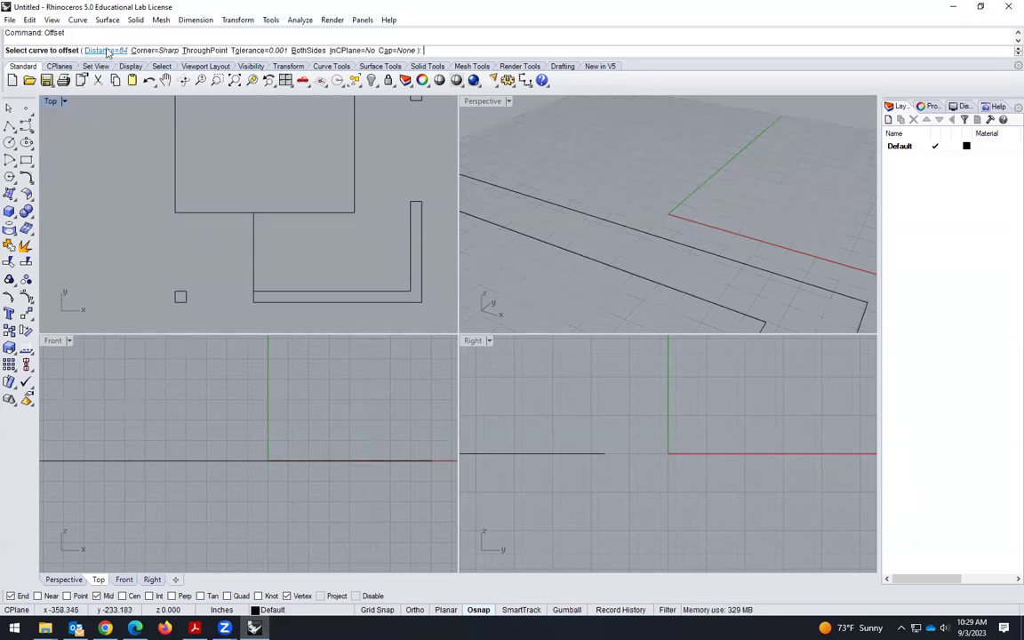
left_click(105, 51)
type("12")
key("Return")
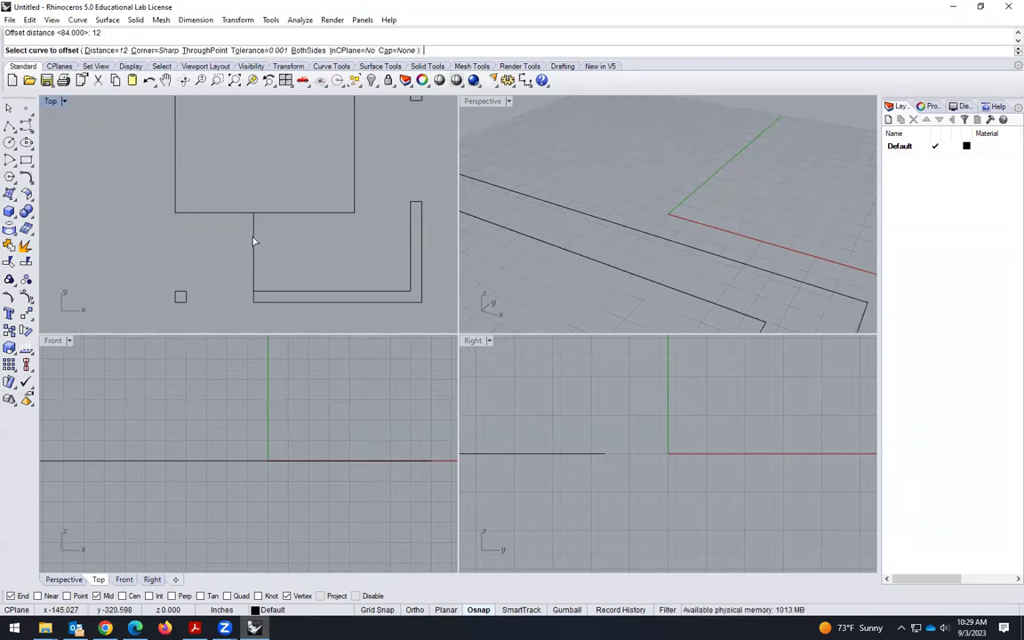
left_click(254, 245)
left_click(320, 281)
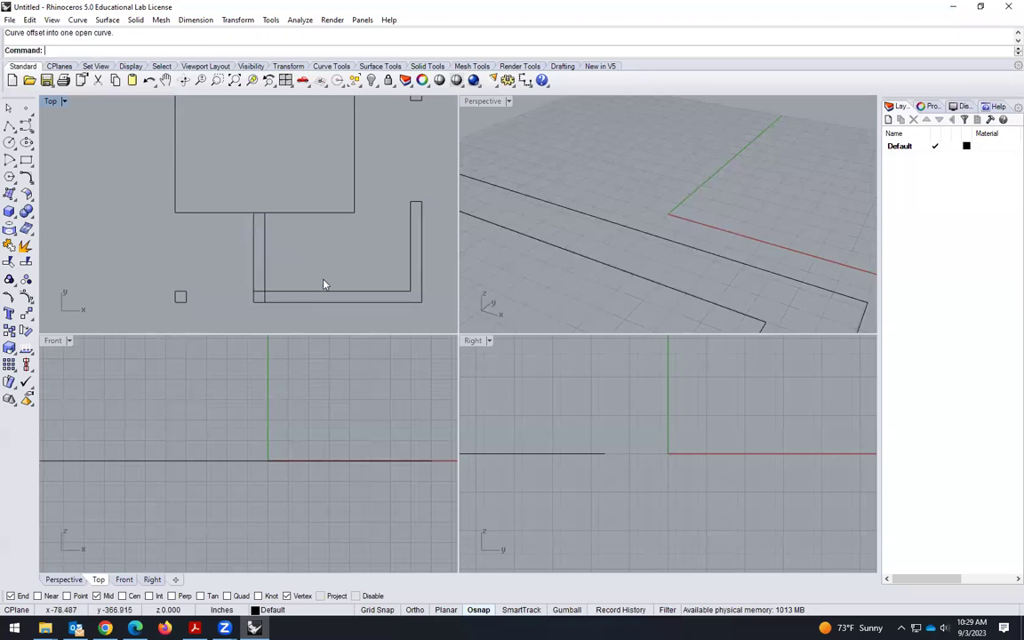
Chamfer the offset vertical line with the bottom wall's inner line at distances 0,0 to clean up the lower room's inner corner
scroll(310, 229, "up", 2)
scroll(277, 227, "down", 2)
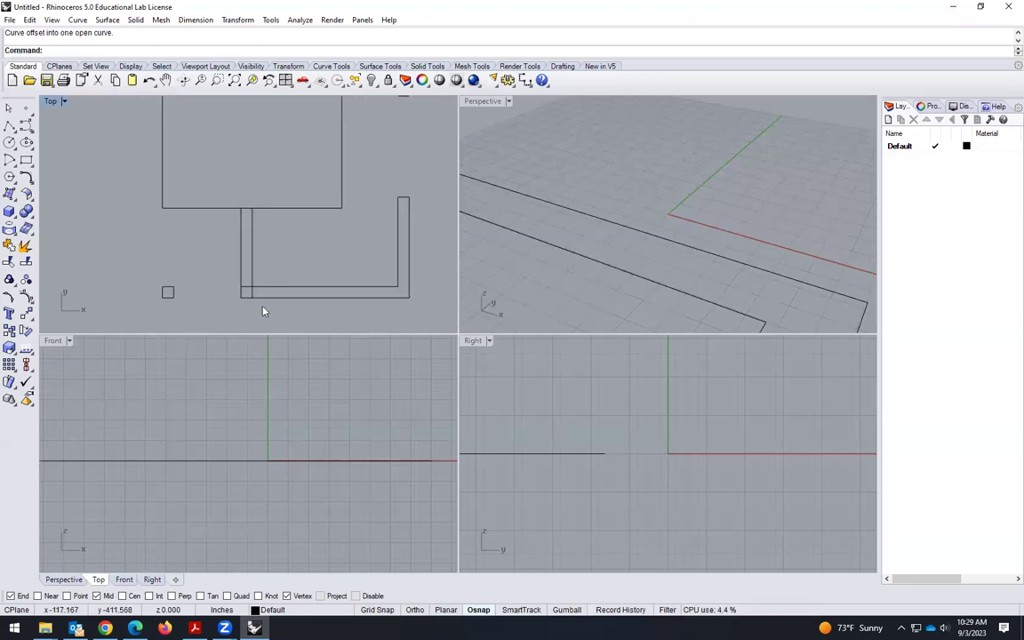
type("cha")
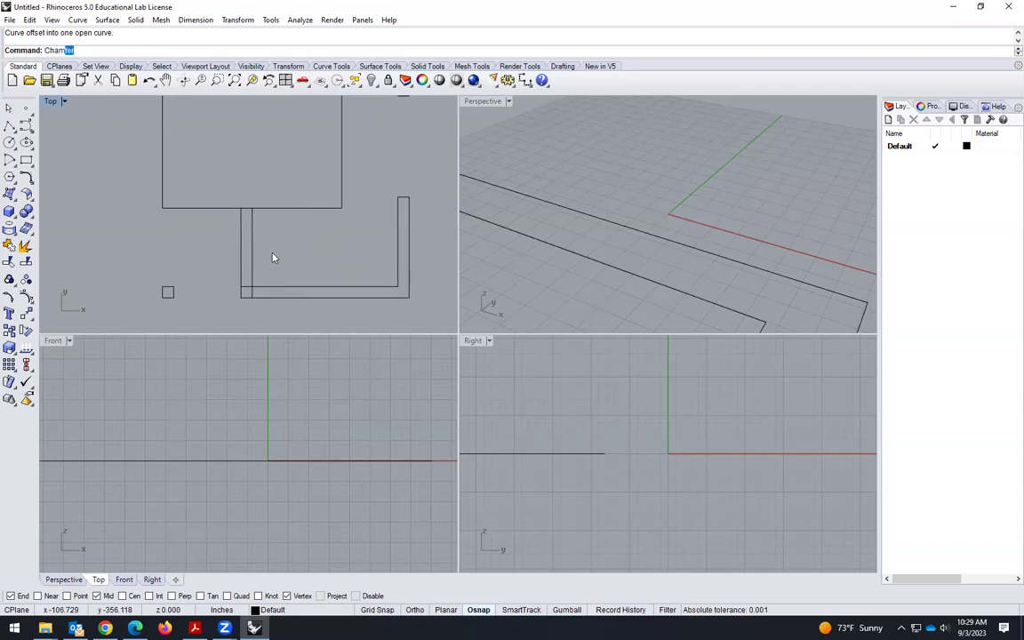
key("Return")
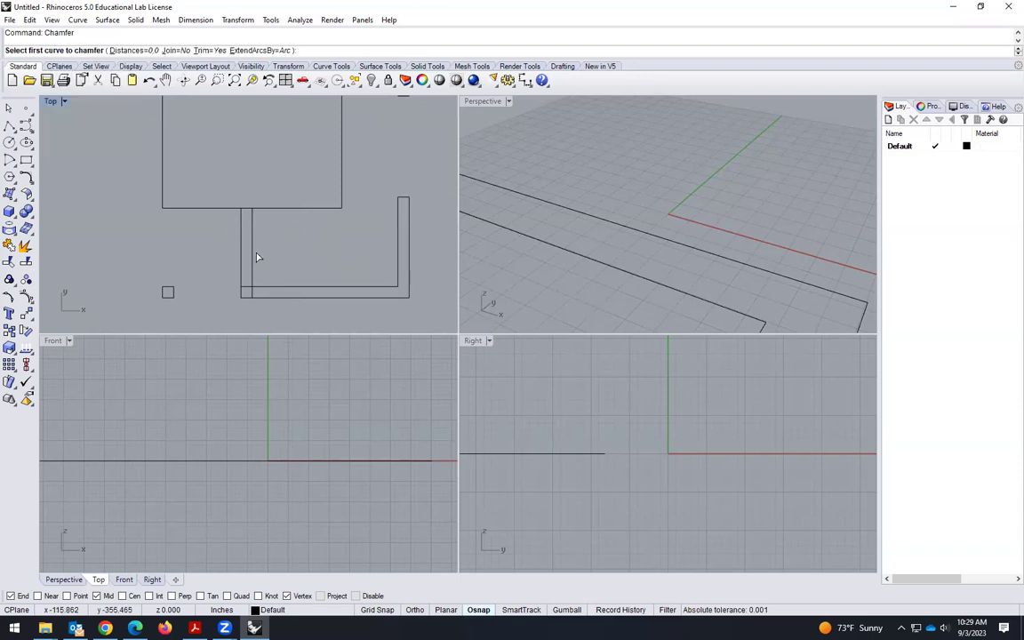
left_click(263, 279)
left_click(236, 209)
Trim the piece of the middle room's lower line between the two vertical wall lines, using those lines as cutting objects
scroll(258, 206, "up", 2)
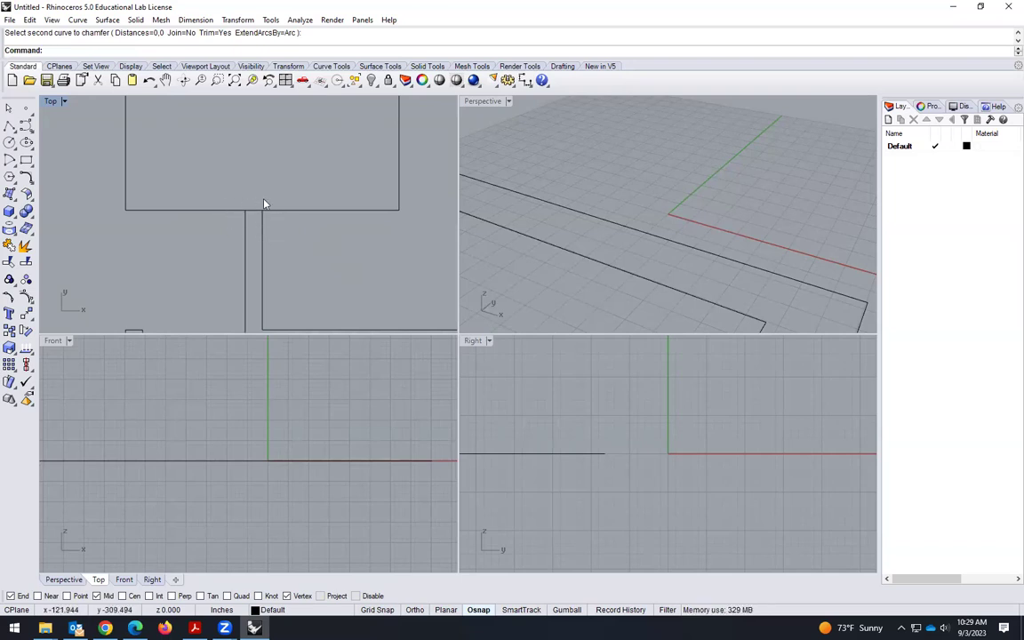
left_click(257, 217)
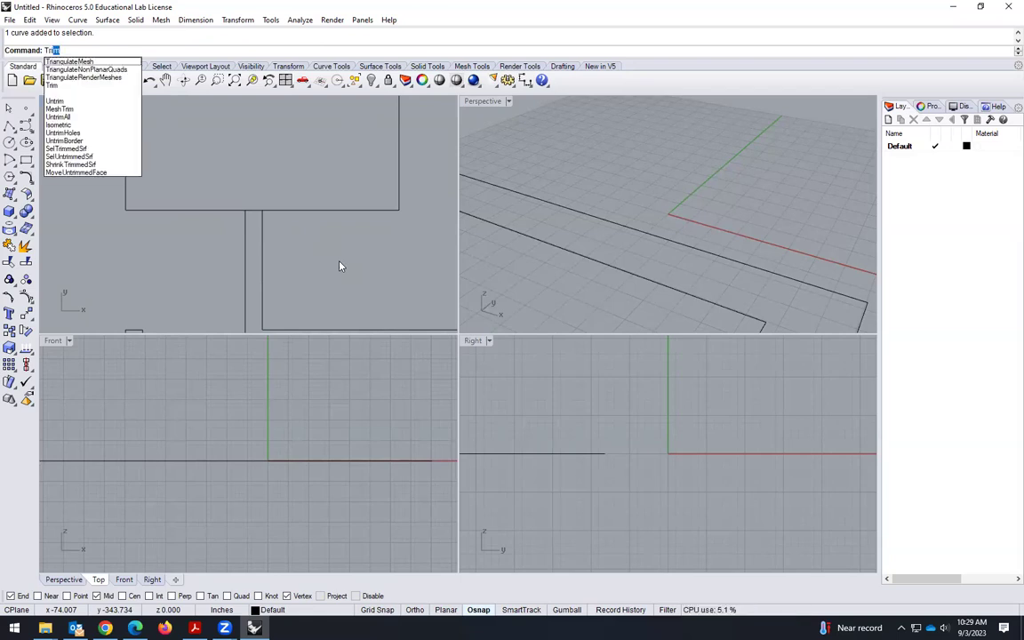
type("m")
key("Return")
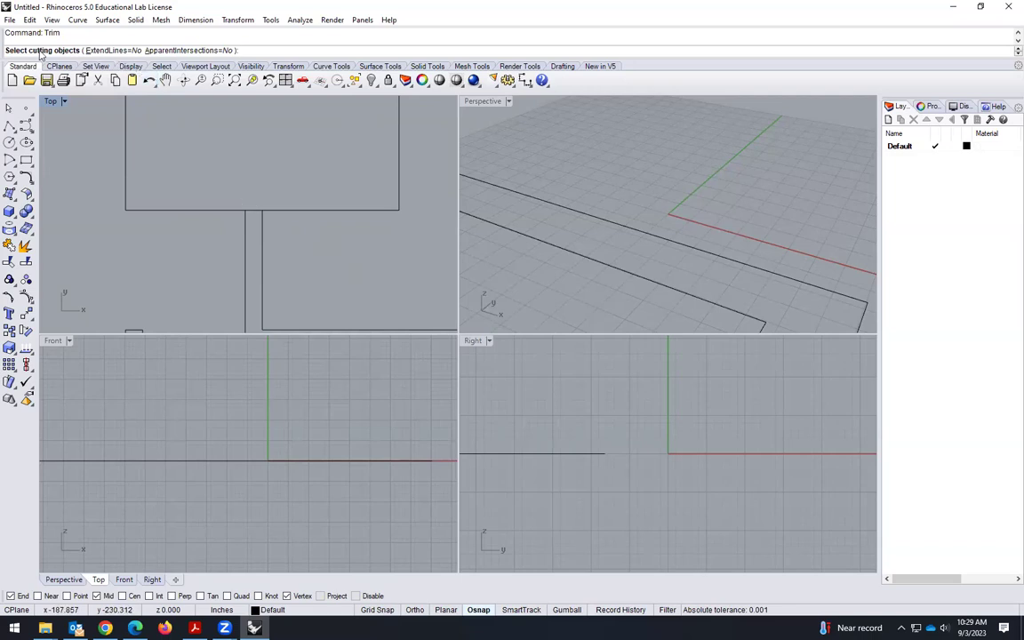
left_click_drag(216, 238, 217, 240)
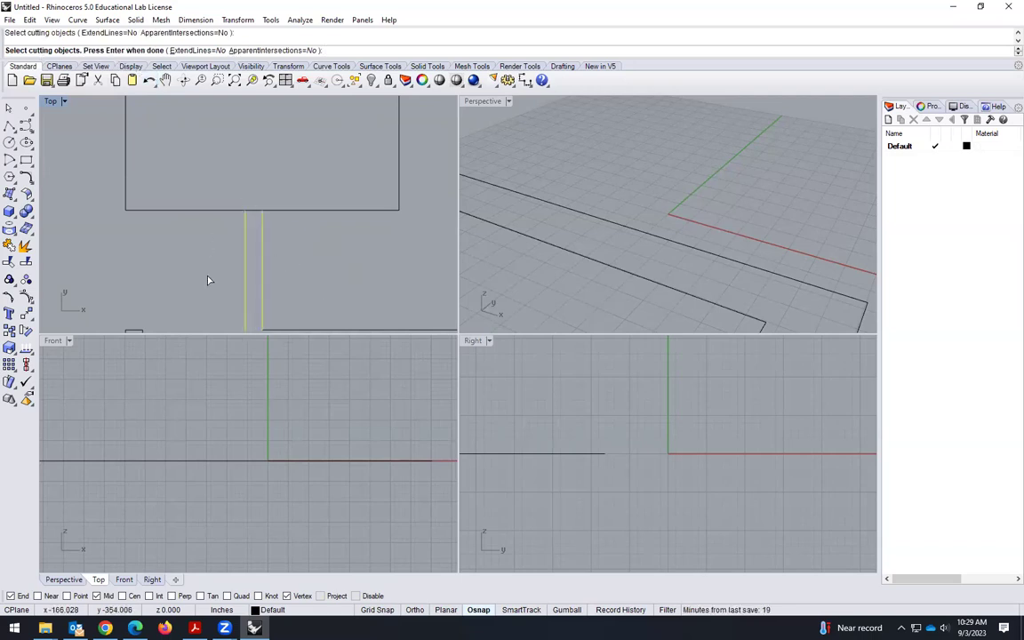
key("Return")
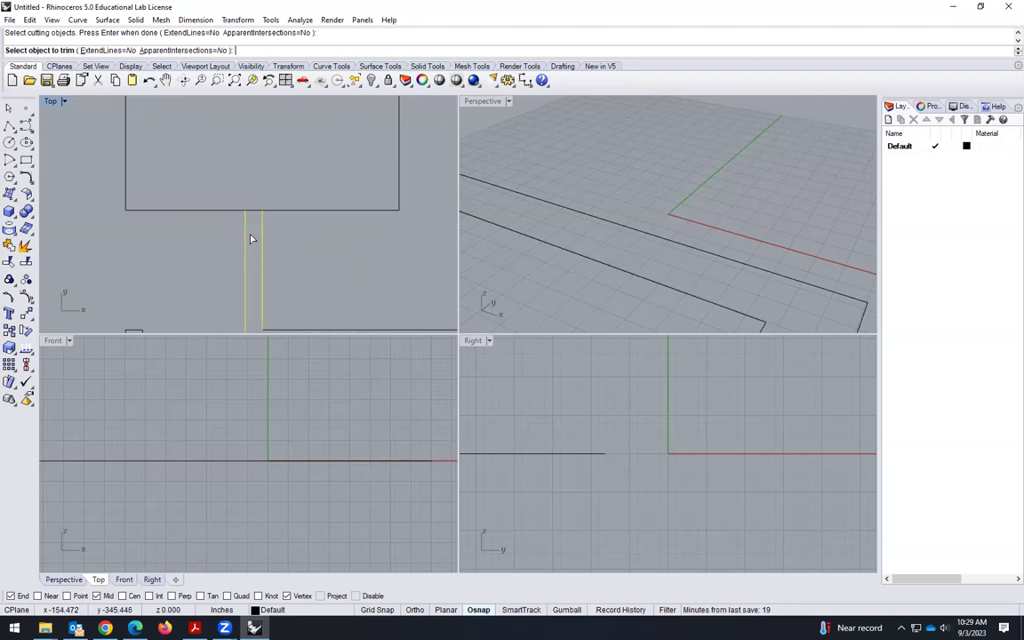
left_click(256, 211)
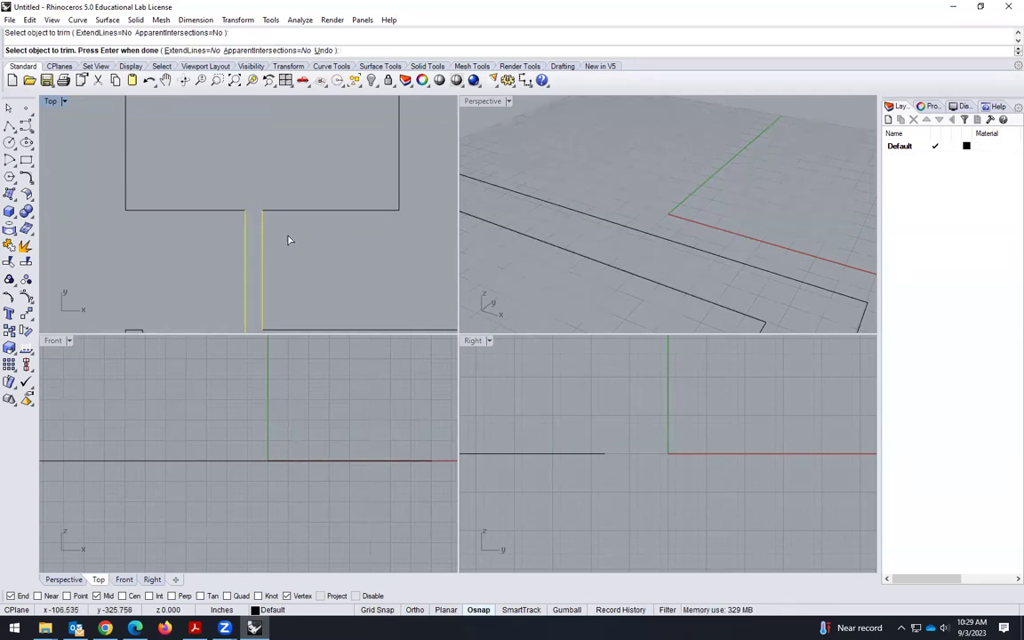
scroll(210, 241, "down", 3)
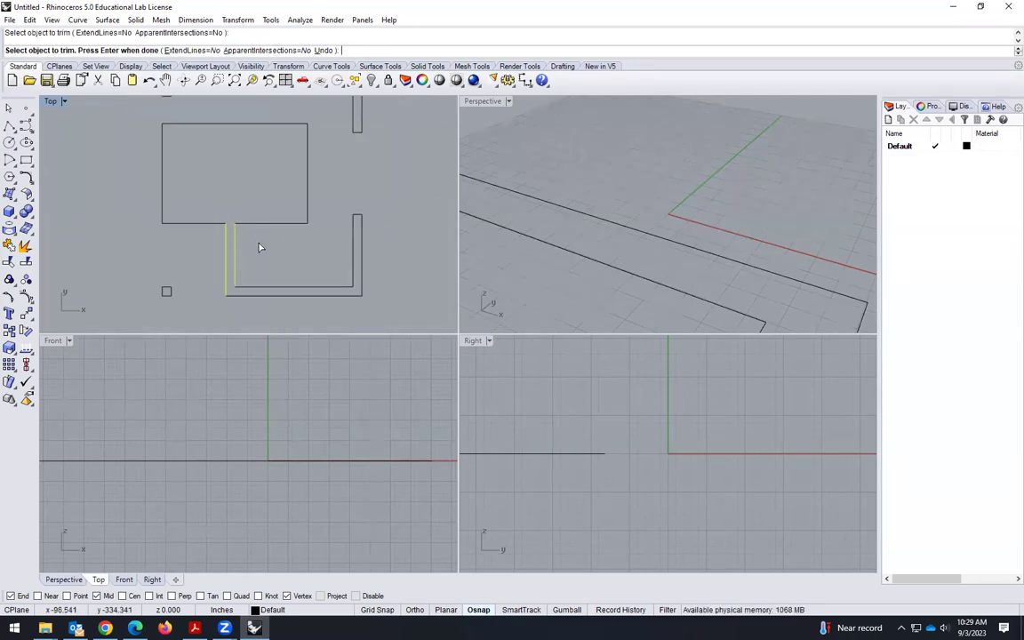
key("Return")
Select the upper walls, the lower walls and the middle rectangle in turn to examine which curves are already joined
scroll(288, 251, "down", 5)
scroll(299, 191, "up", 3)
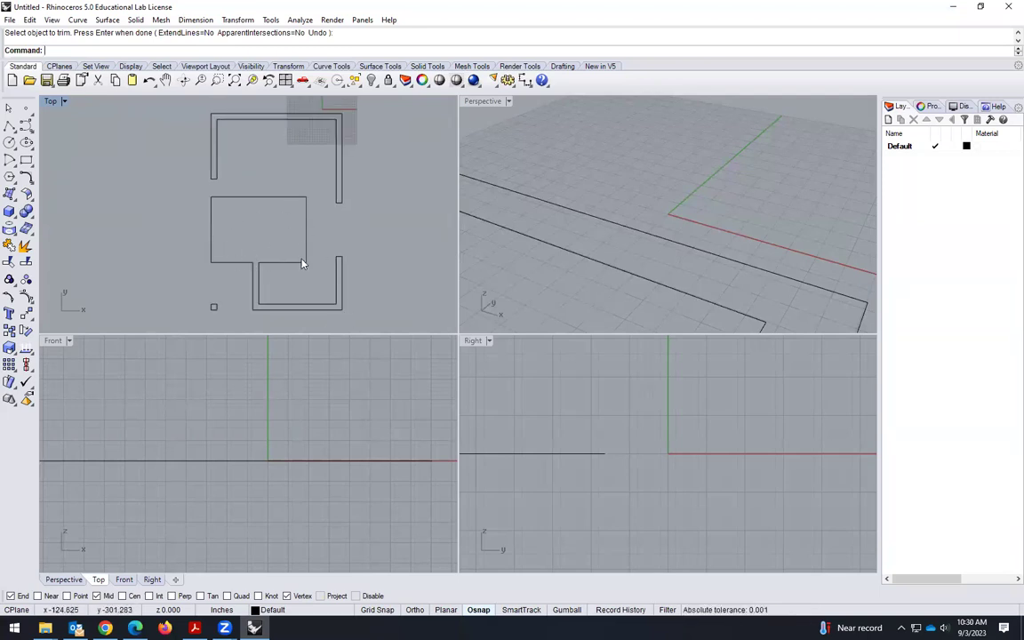
left_click(340, 198)
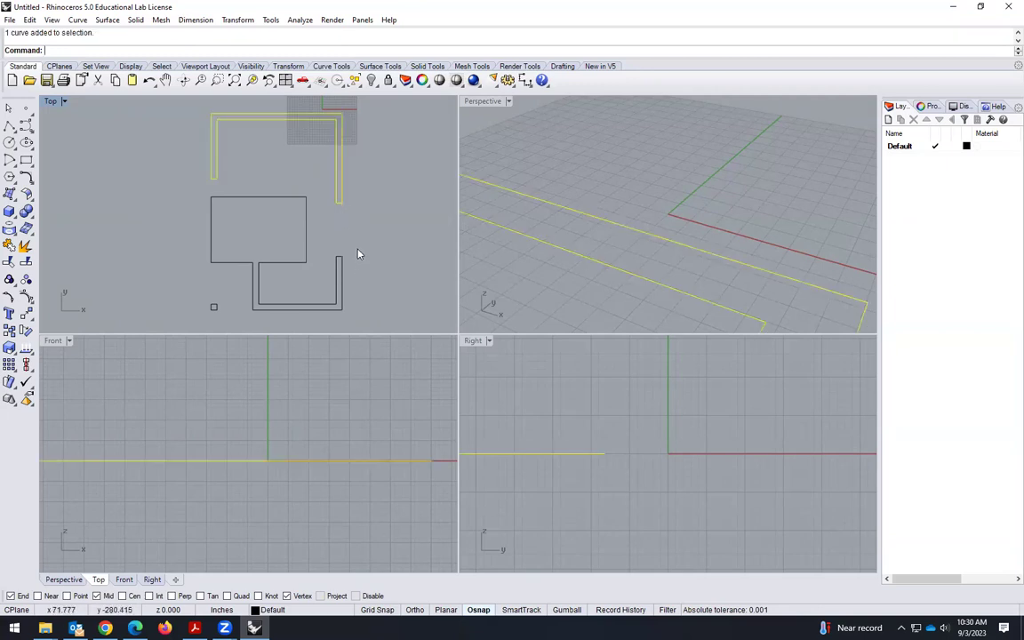
key("Escape")
key("Escape")
left_click_drag(200, 195, 366, 325)
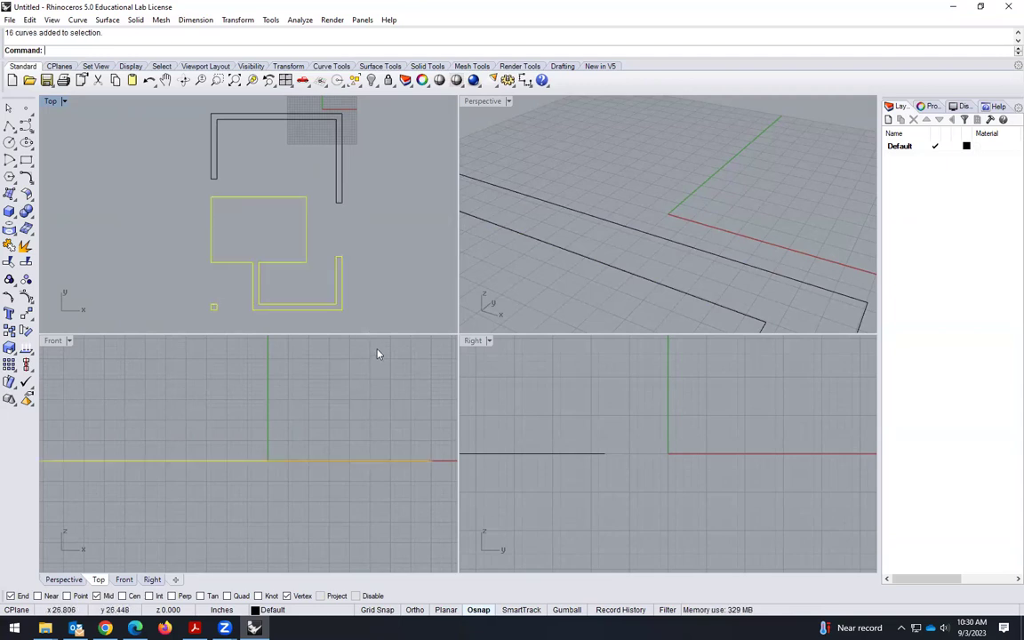
key("Escape")
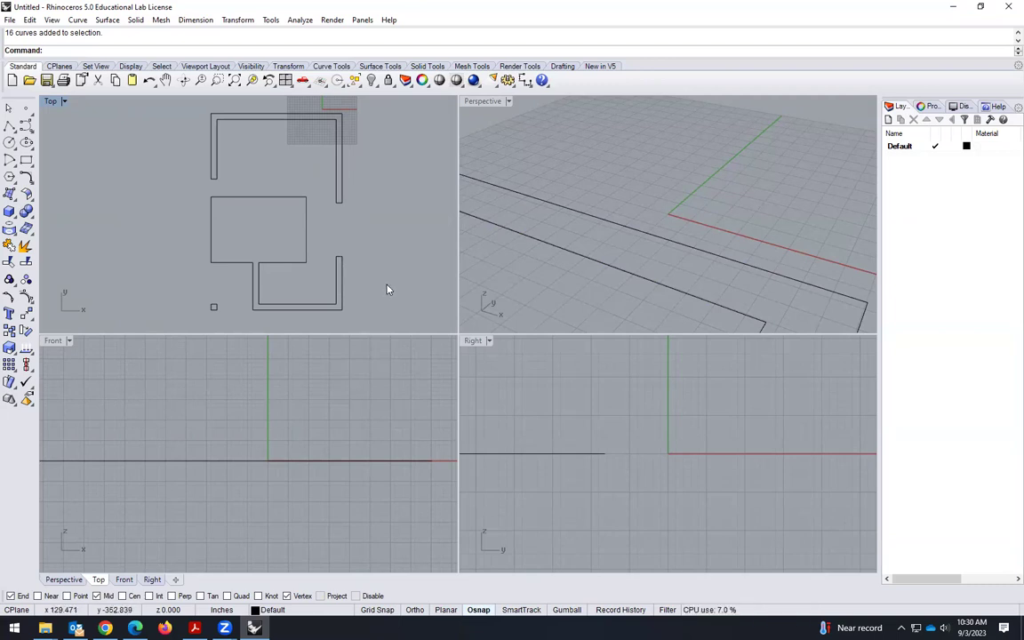
left_click_drag(287, 195, 284, 193)
key("Escape")
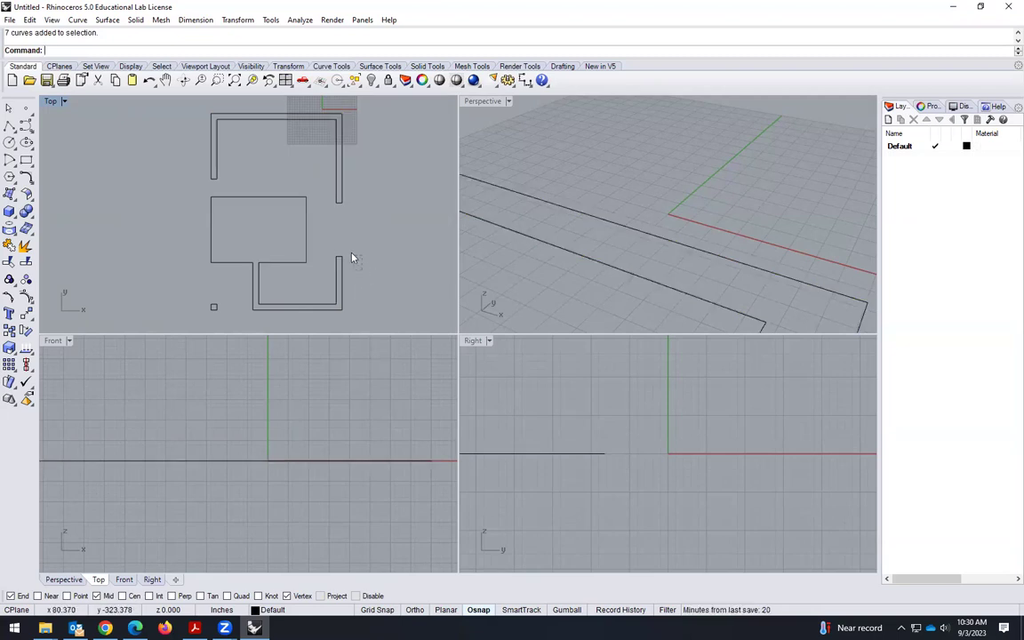
left_click_drag(339, 241, 339, 241)
scroll(339, 281, "up", 3)
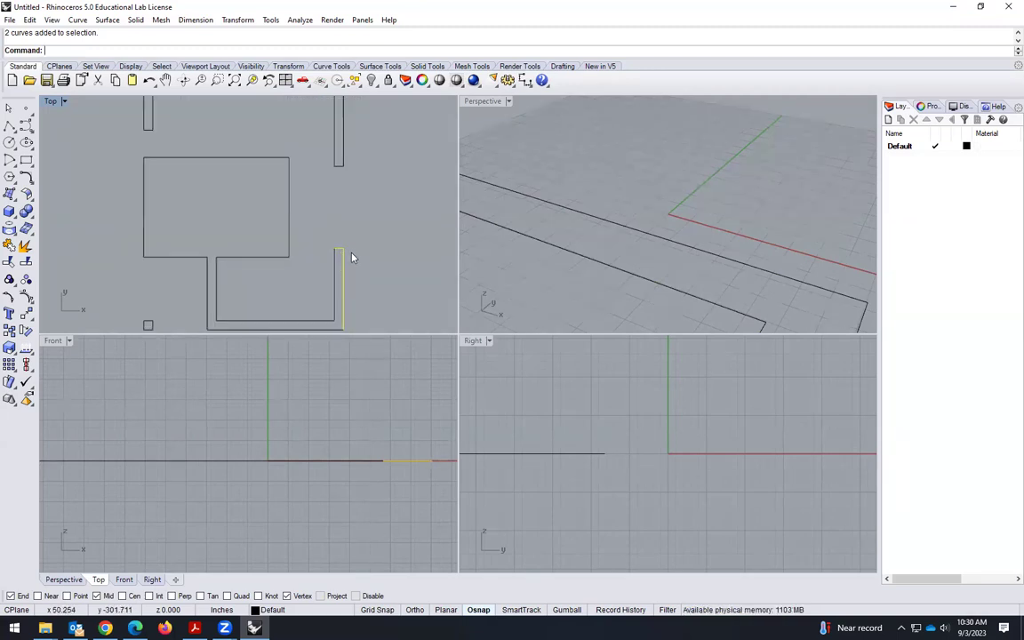
key("Escape")
scroll(344, 254, "down", 4)
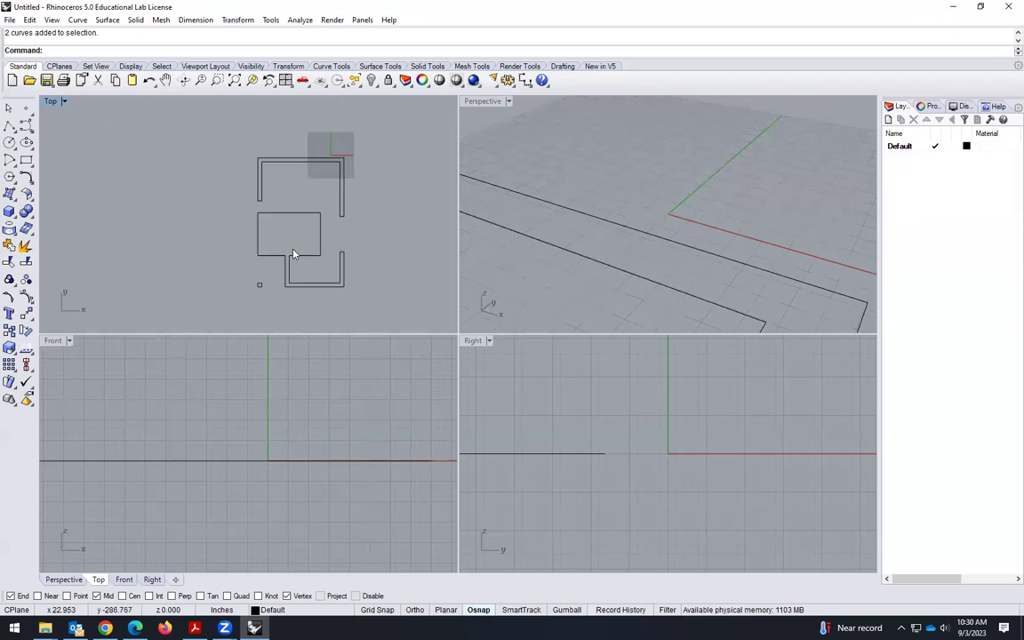
left_click_drag(254, 244, 326, 269)
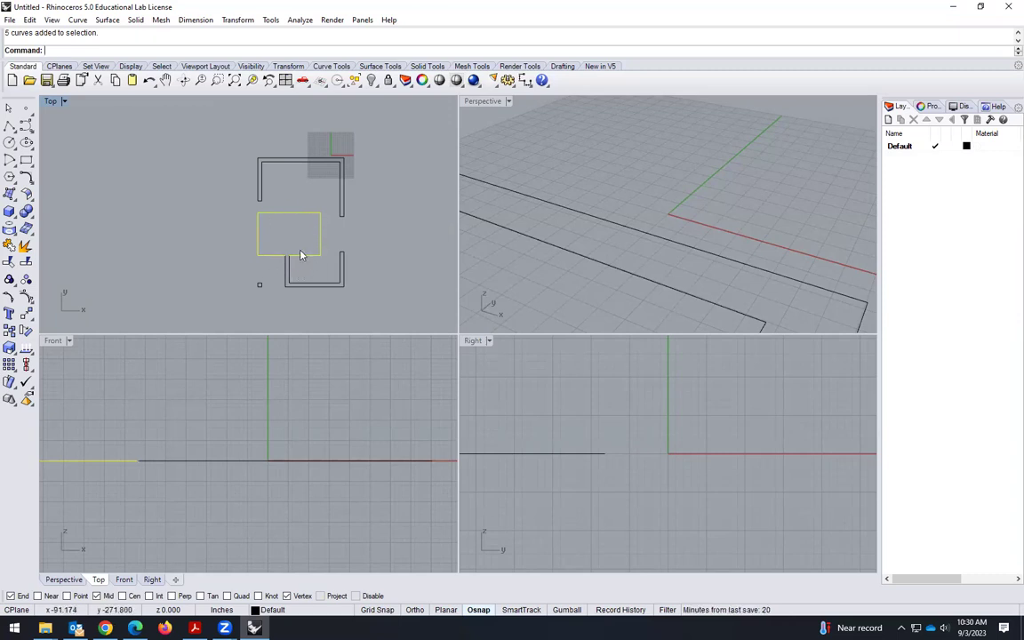
scroll(303, 255, "up", 1)
left_click(356, 281)
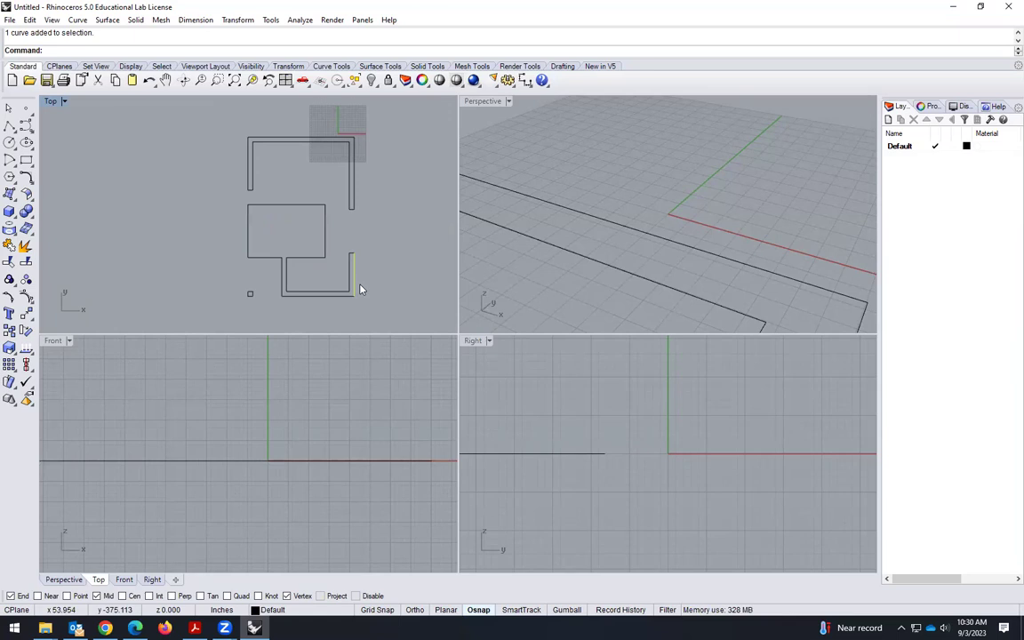
Join all the curves of the middle room, the lower walls and the square column into closed outlines
left_click(235, 208)
left_click_drag(262, 269, 260, 276)
left_click_drag(235, 199, 373, 308)
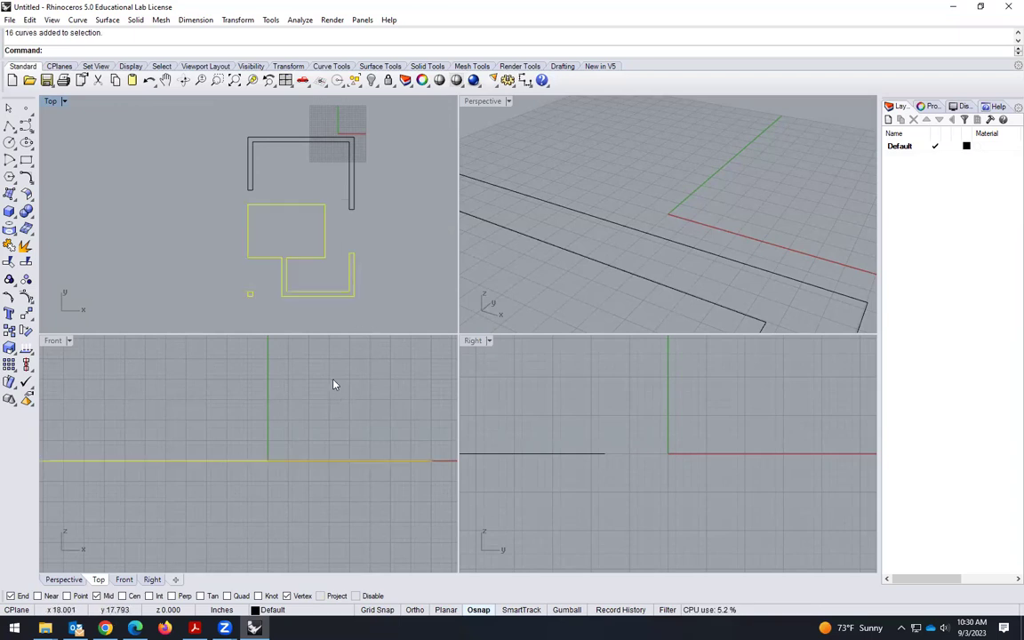
left_click(9, 247)
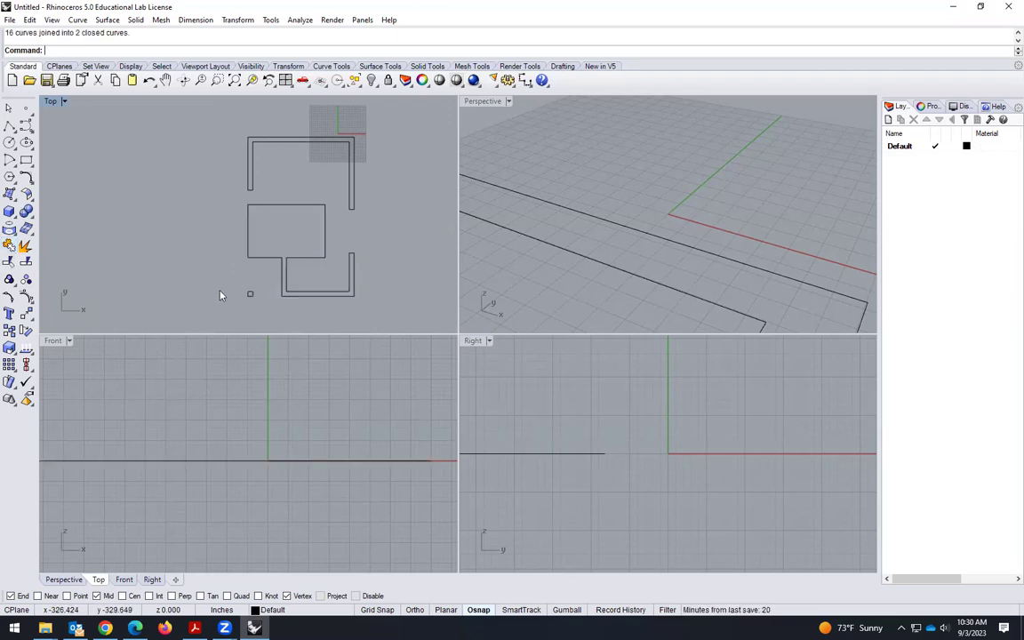
Select the wall and column outlines individually to check the joins and view the whole plan in perspective
left_click(299, 301)
left_click(252, 296)
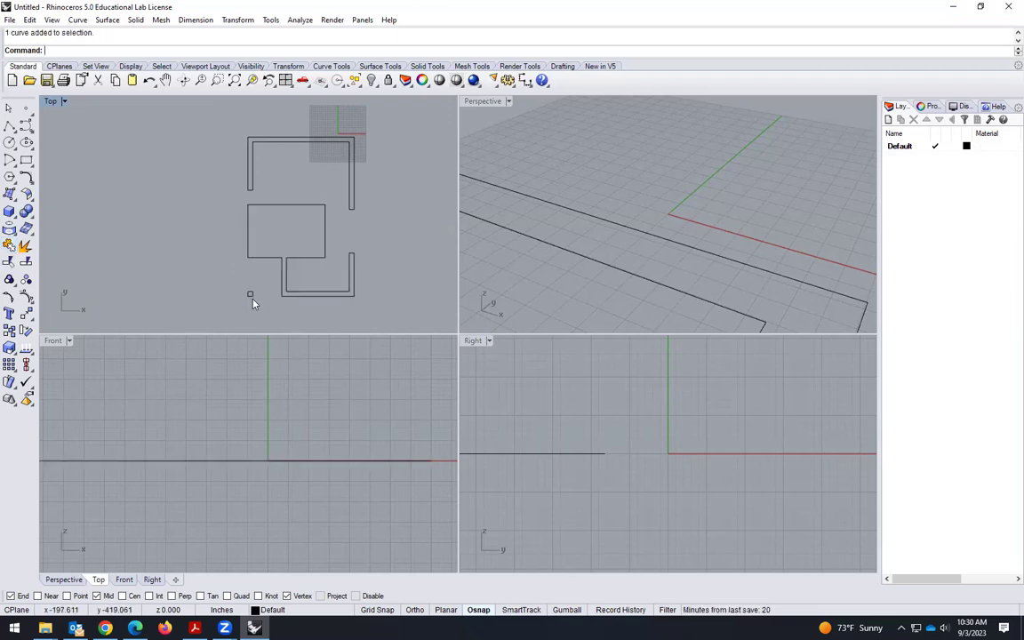
left_click(250, 189)
key("Escape")
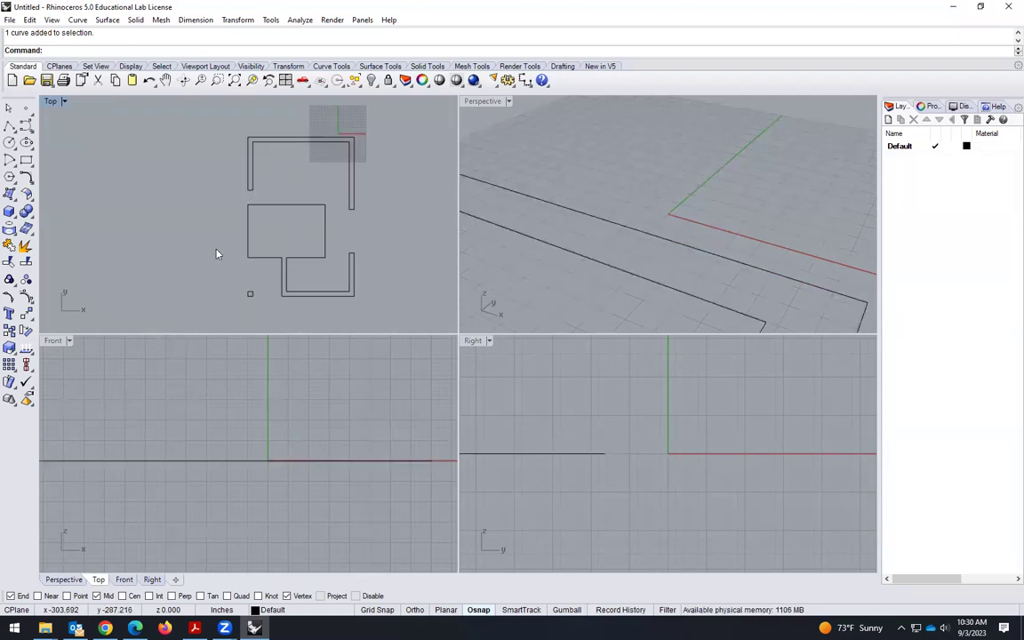
left_click(353, 278)
key("Escape")
right_click_drag(631, 290, 685, 231)
scroll(695, 245, "down", 5)
mouse_move(629, 285)
right_mouse_down()
mouse_move(663, 252)
mouse_move(633, 286)
right_mouse_up()
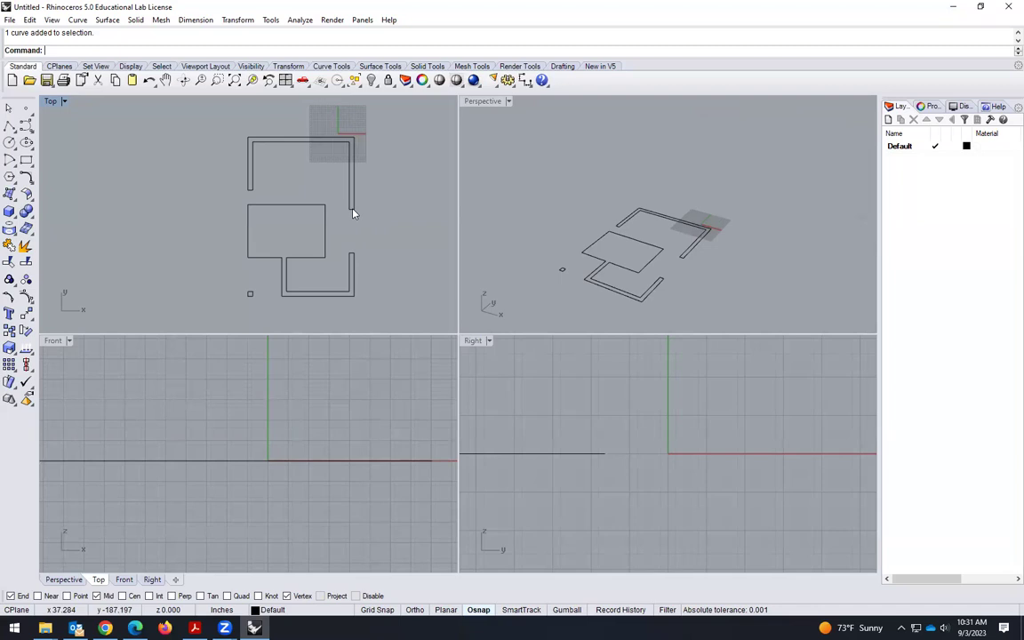
Extrude the upper wall, the joined middle room and lower wall, and the square column outlines upward into solids about 780 inches high
left_click(355, 279)
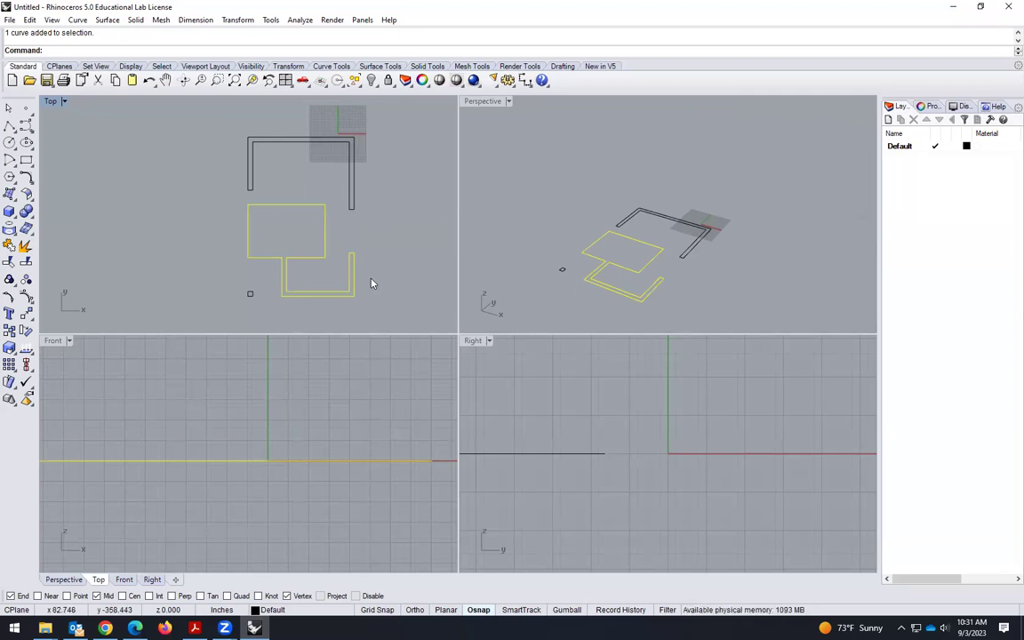
left_click(178, 231)
type("ExtrudeCrv")
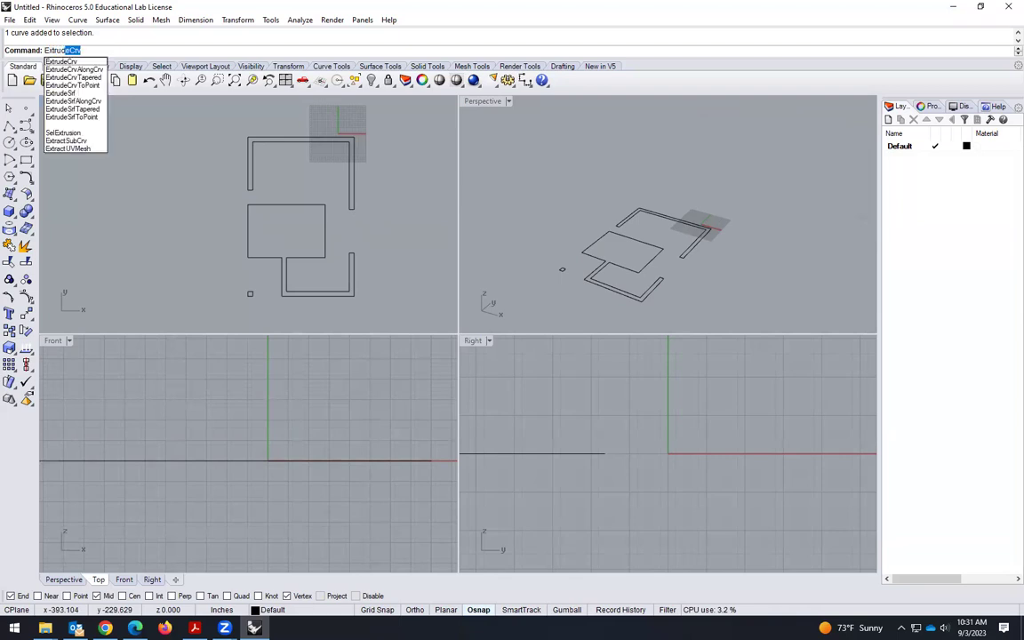
key("Return")
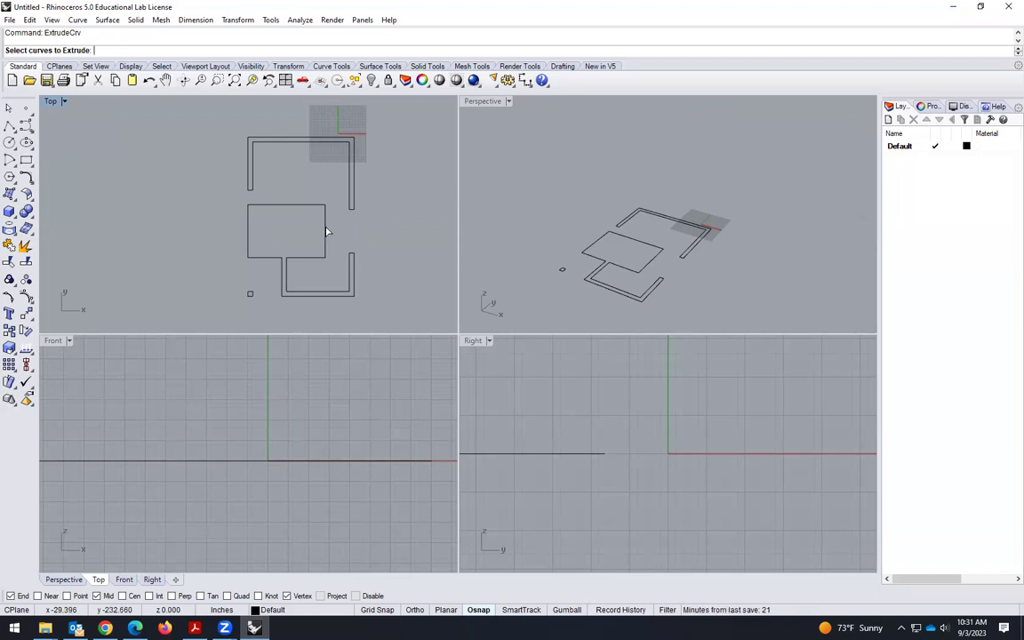
left_click(352, 196)
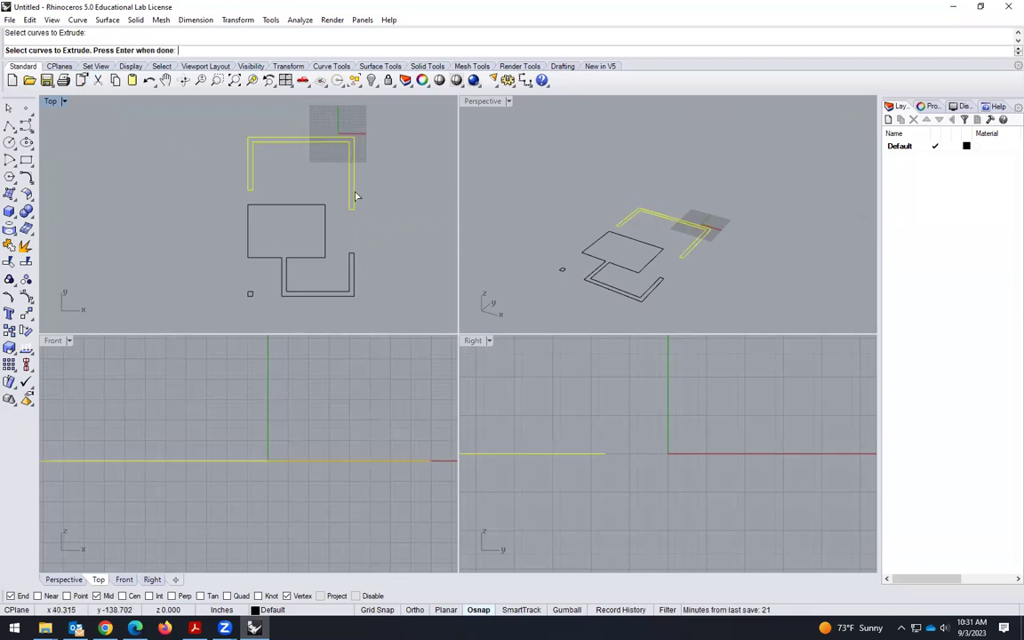
left_click(325, 232)
left_click(250, 295)
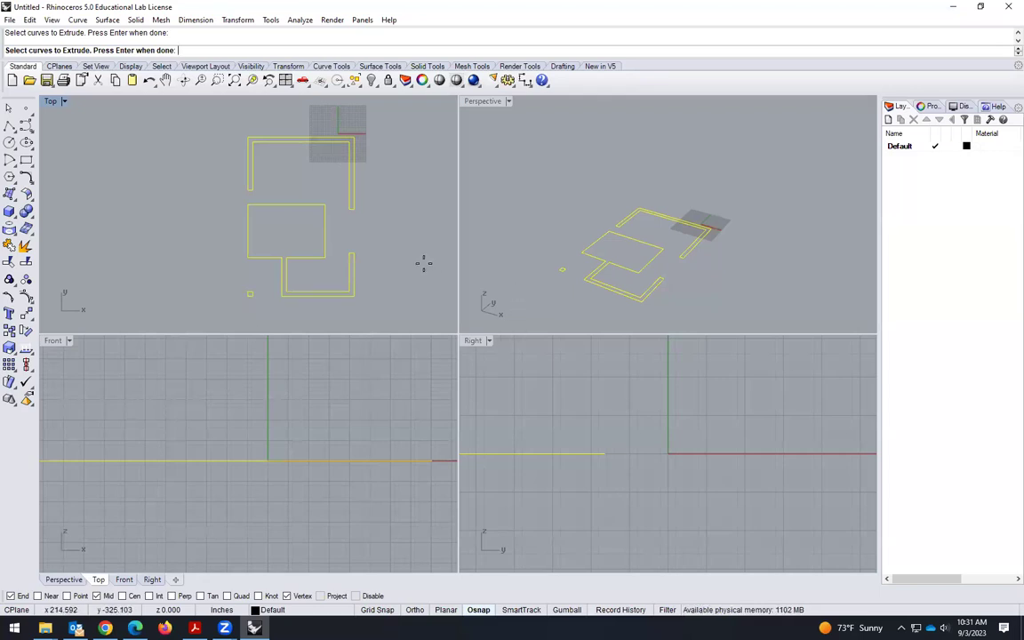
key("Return")
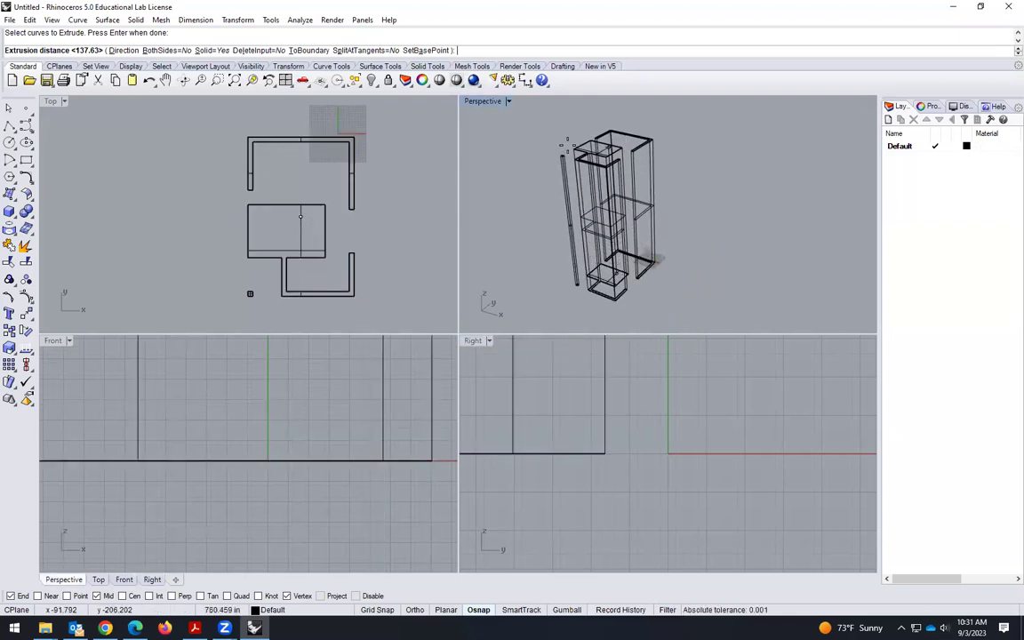
left_click(565, 144)
scroll(597, 206, "down", 3)
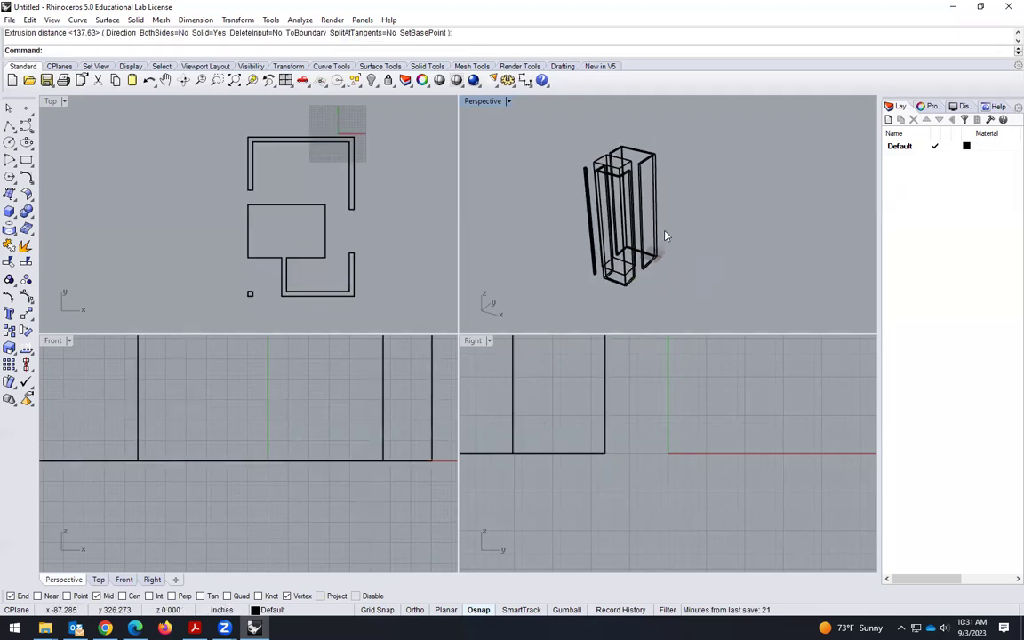
Examine the extruded walls, middle room and column from several angles and distances in the perspective, top and front views
right_click(698, 302)
scroll(623, 267, "down", 2)
scroll(301, 429, "down", 3)
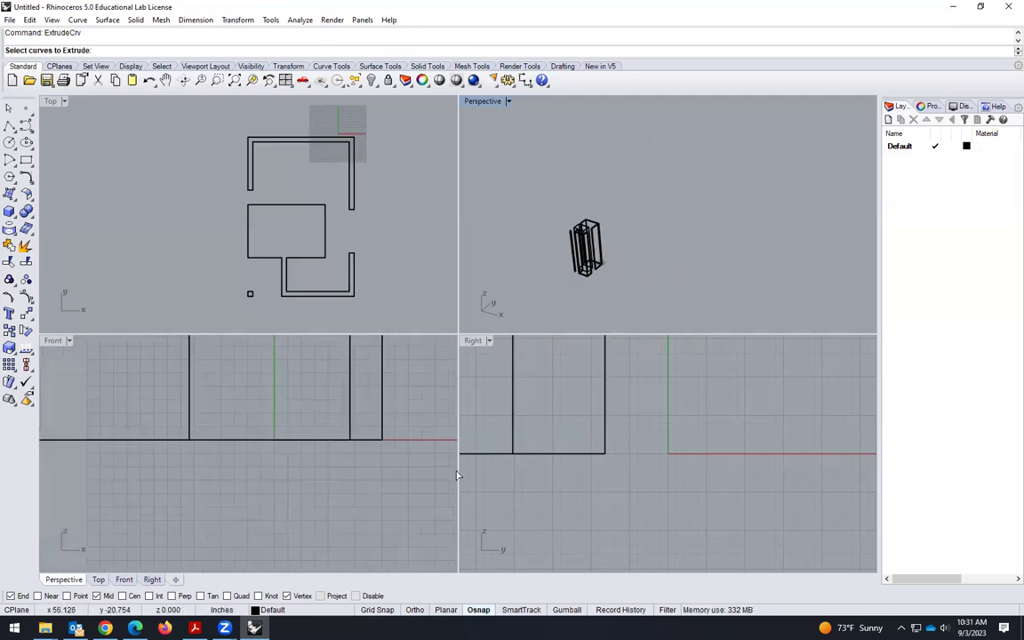
scroll(311, 429, "down", 5)
scroll(324, 397, "up", 2)
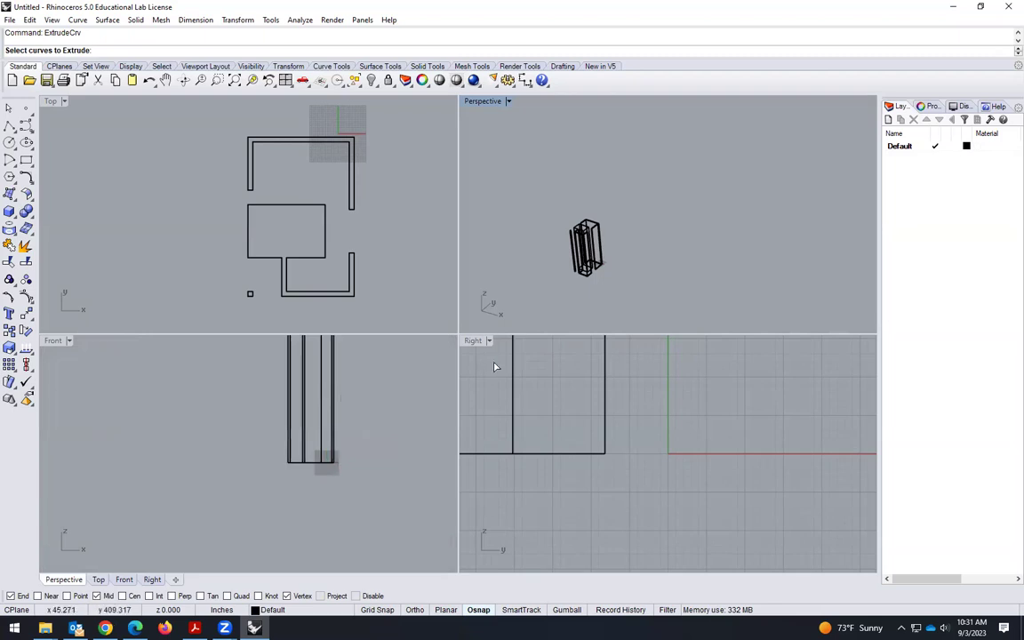
scroll(587, 286, "up", 3)
scroll(627, 303, "down", 3)
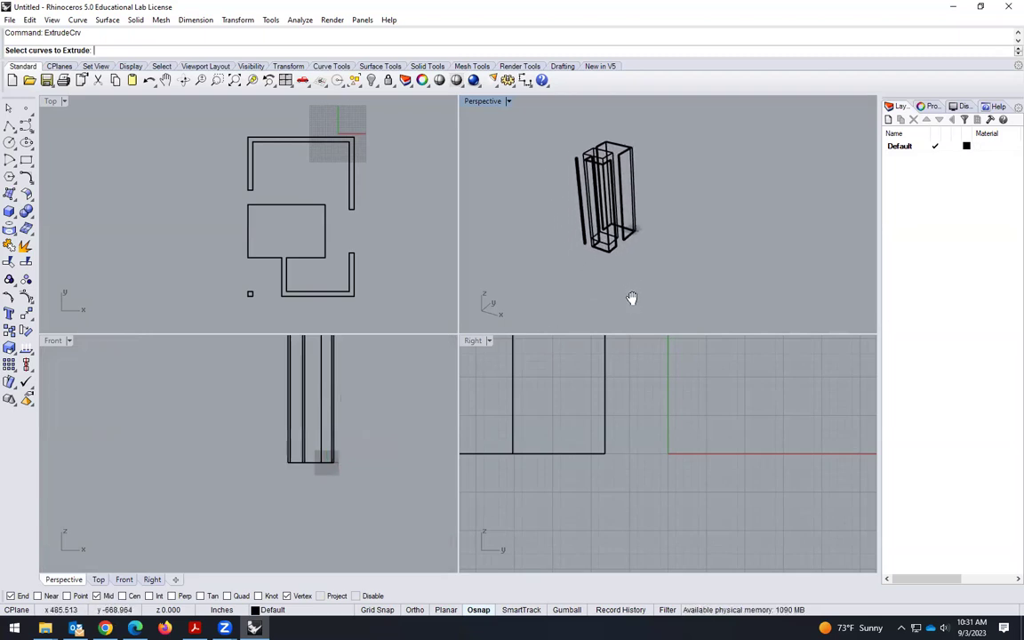
scroll(290, 274, "up", 2)
scroll(290, 274, "down", 3)
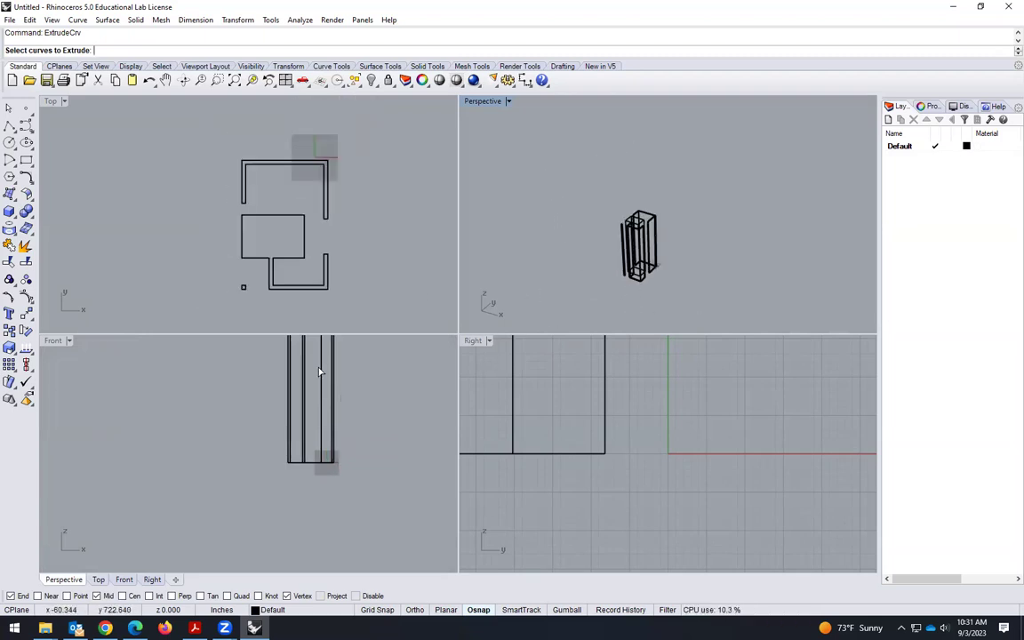
right_click_drag(780, 227, 608, 297)
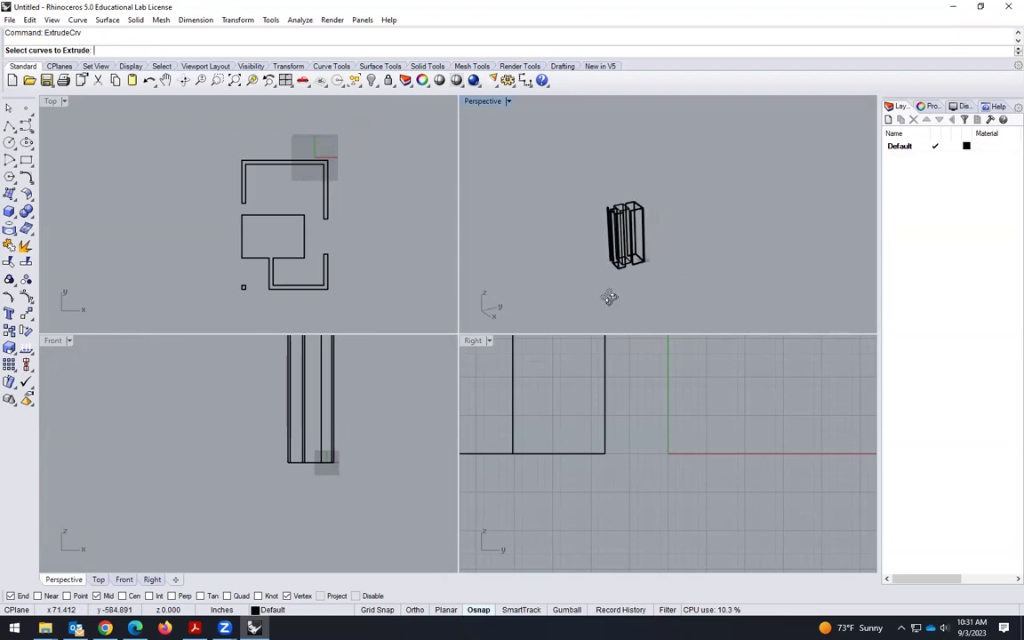
scroll(664, 292, "up", 3)
right_click_drag(678, 286, 694, 259)
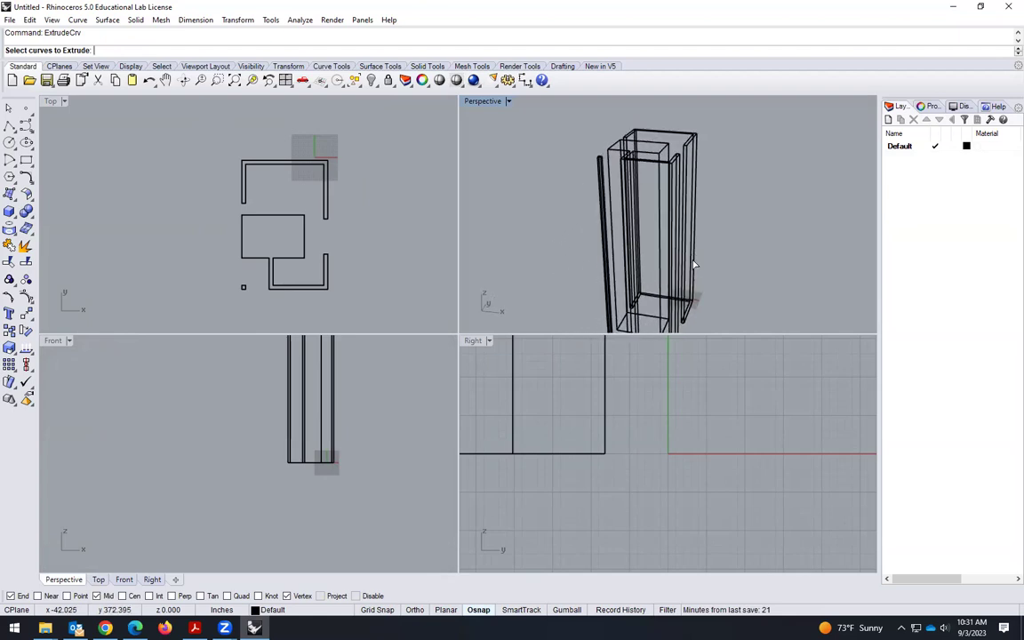
scroll(727, 256, "down", 4)
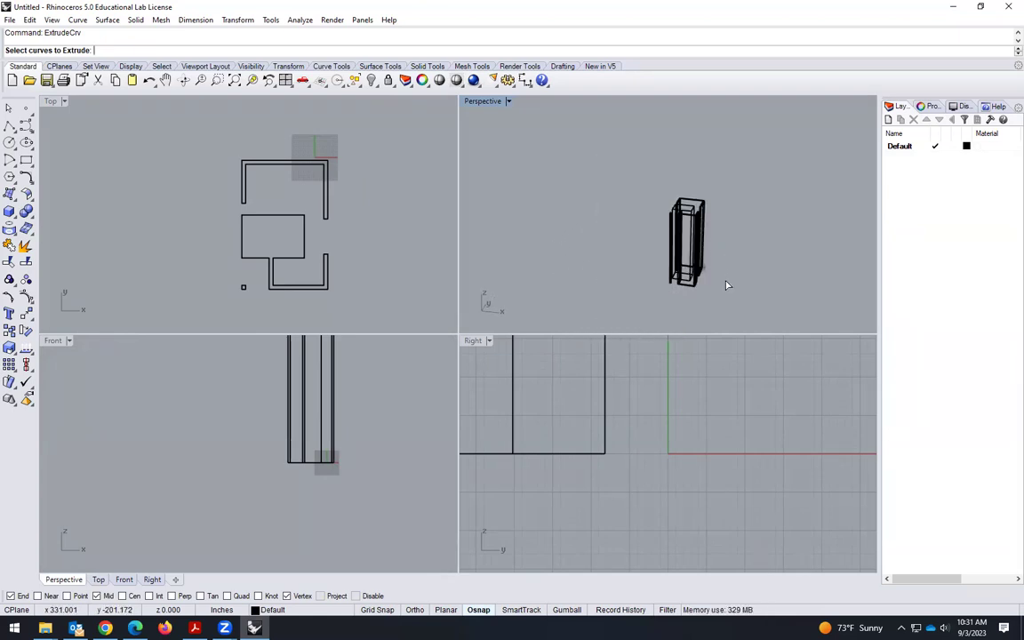
right_click_drag(729, 283, 679, 294, "shift")
scroll(745, 254, "up", 2)
right_click_drag(745, 253, 630, 254)
scroll(691, 222, "down", 3)
scroll(691, 223, "up", 2)
scroll(690, 222, "down", 2)
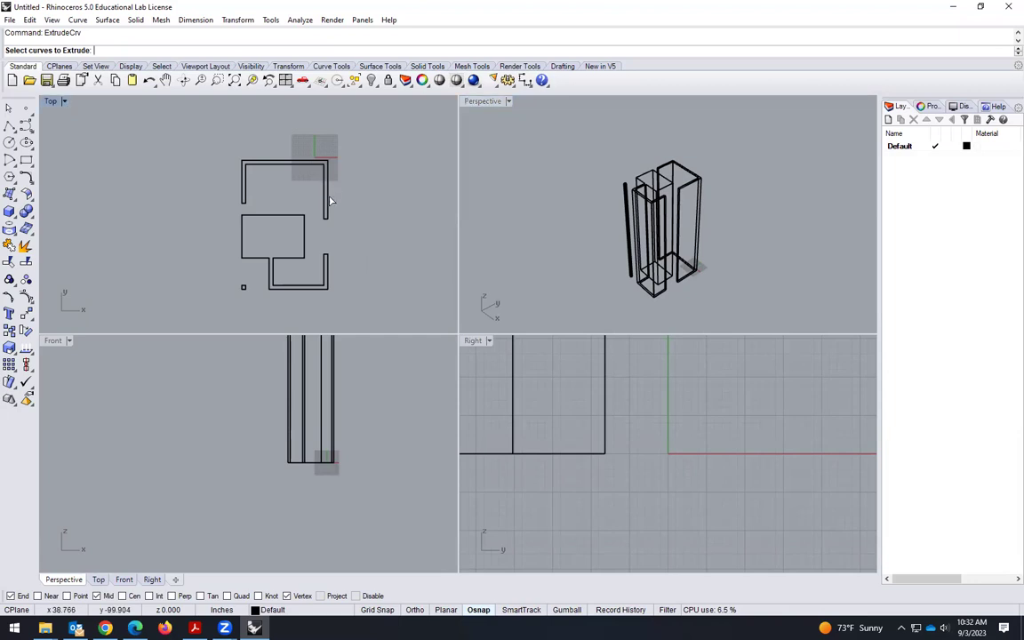
Select the upper wall's base curve among the overlapping extrusion edges, view it in perspective, and cancel the extrusion
left_click(297, 217)
key("Escape")
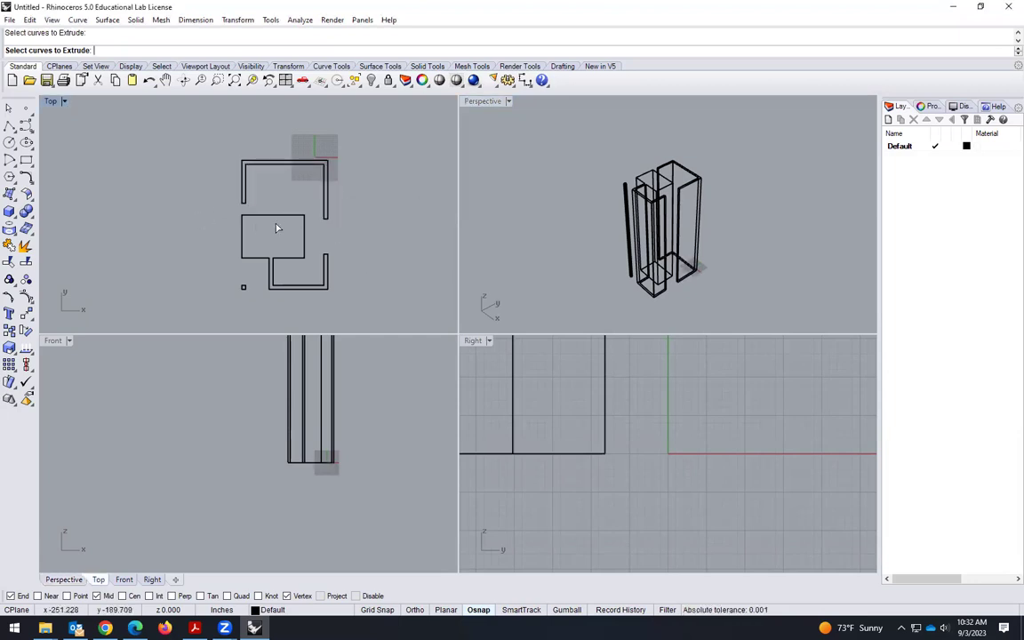
left_click(327, 203)
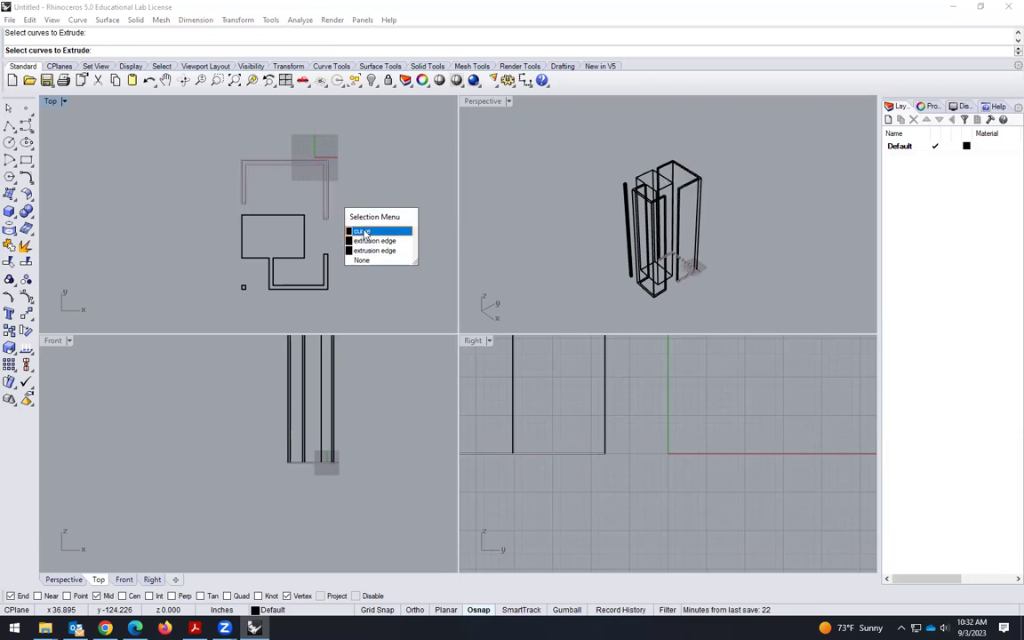
left_click(364, 232)
scroll(551, 240, "up", 3)
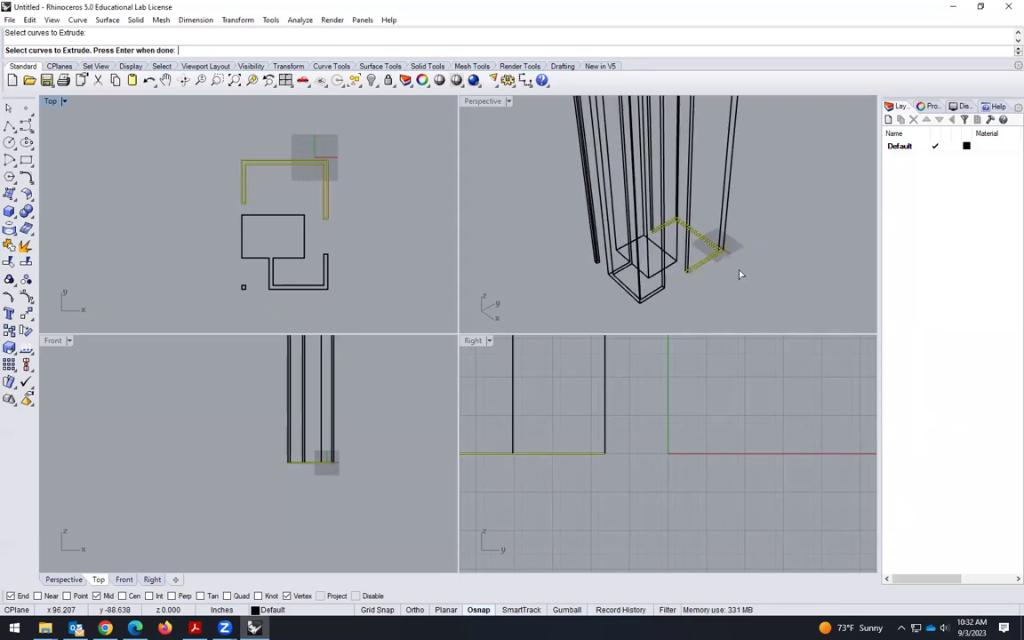
scroll(740, 275, "up", 4)
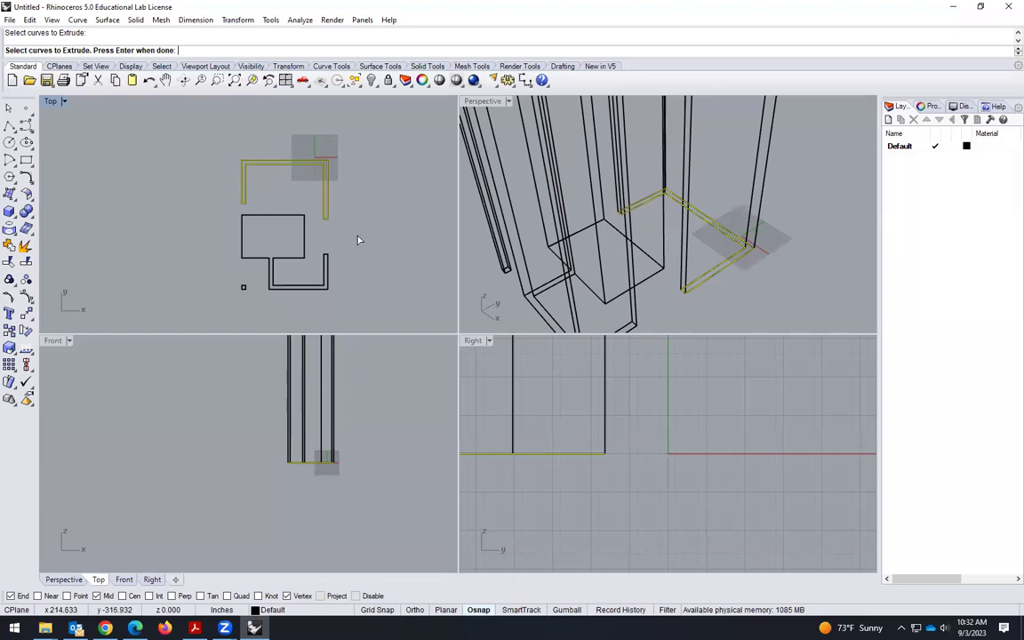
key("Escape")
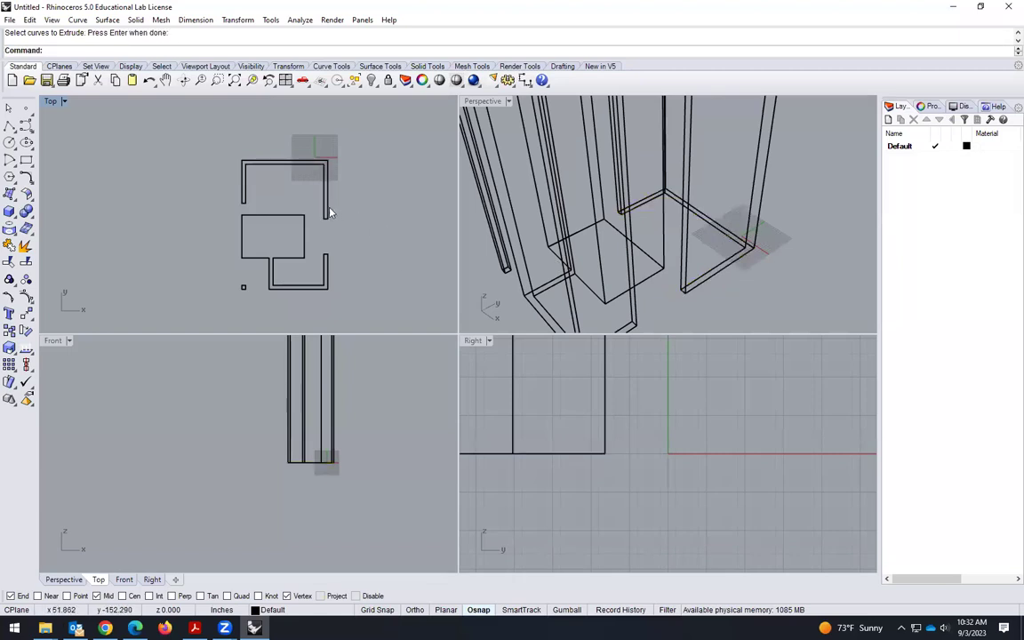
Select the upper wall's extrusion instead of its base curve, examine it in perspective, and clear the selection
left_click(327, 215)
left_click(381, 249)
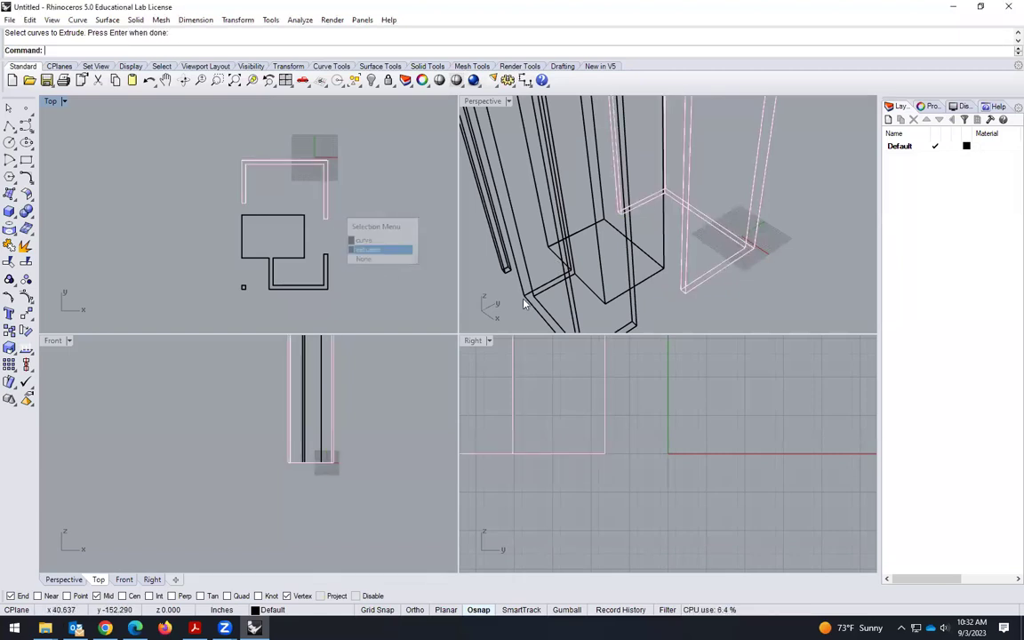
scroll(716, 297, "down", 5)
scroll(704, 176, "up", 8)
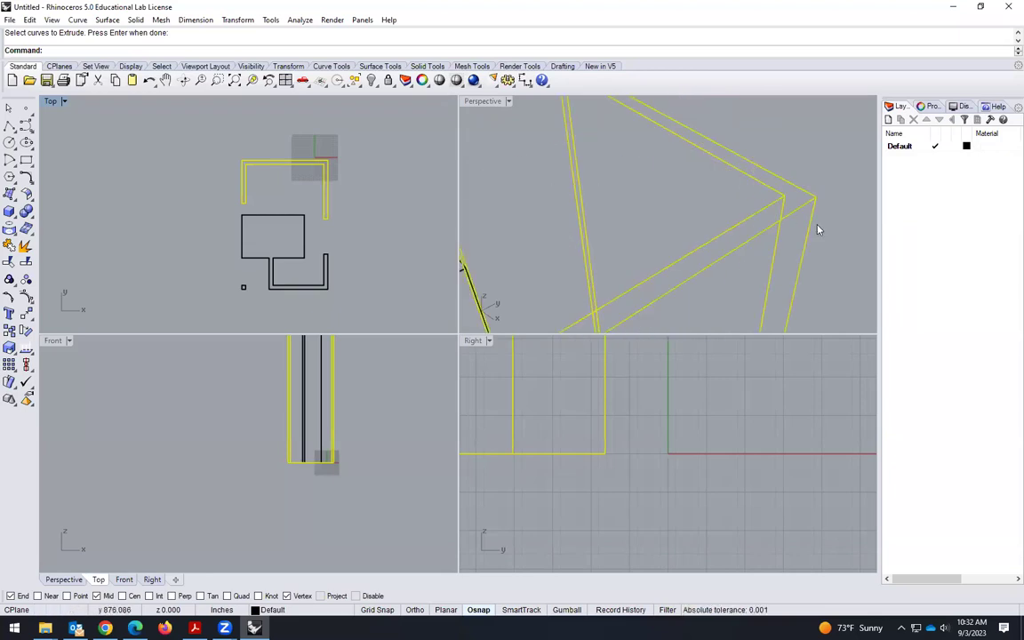
scroll(640, 199, "down", 5)
key("Escape")
scroll(331, 215, "up", 2)
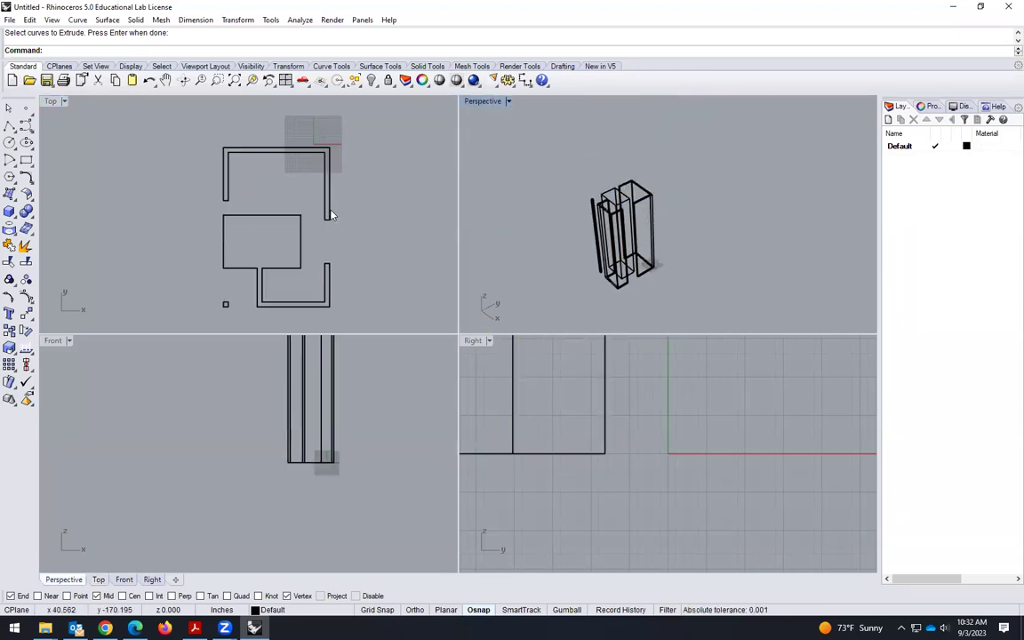
Compare the overlapping curve and extrusion of the upper wall and middle room, then inspect the middle room's base curve in perspective
left_click(330, 216)
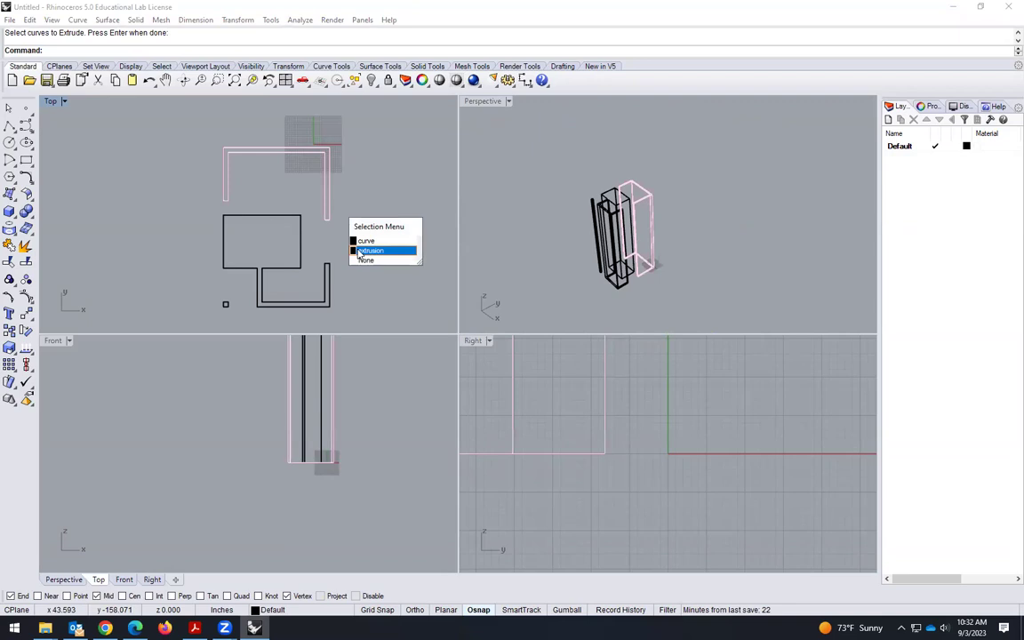
left_click(329, 208)
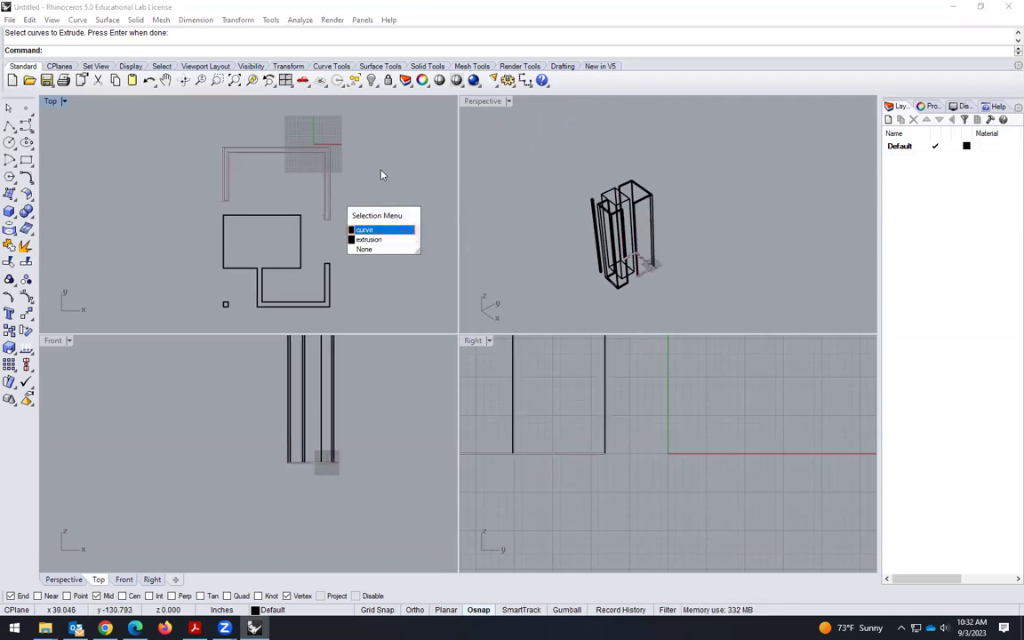
left_click(301, 242)
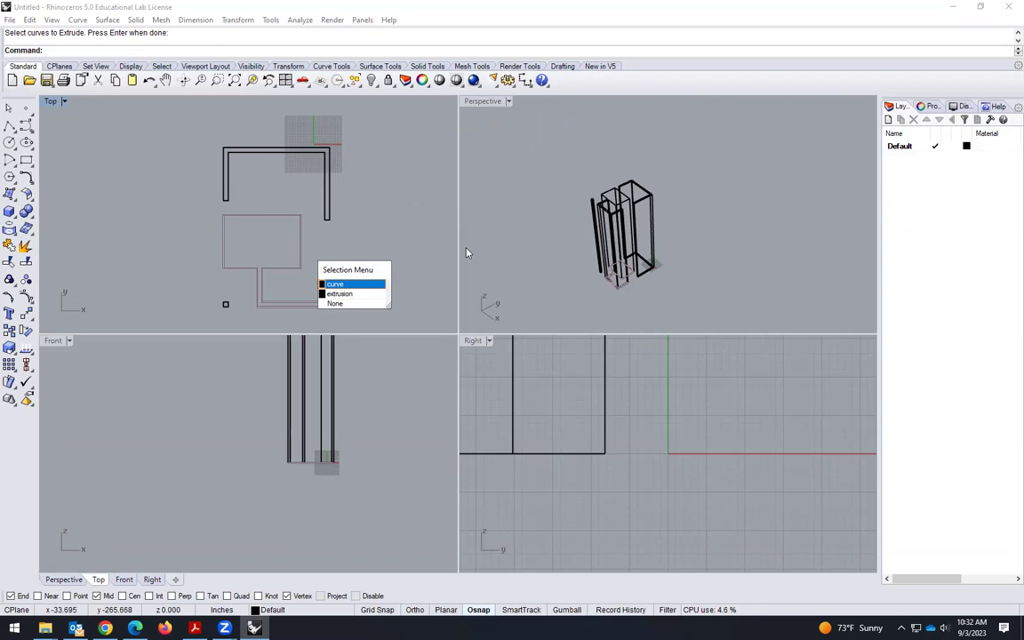
key("Down")
key("Up")
key("Escape")
left_click(310, 265)
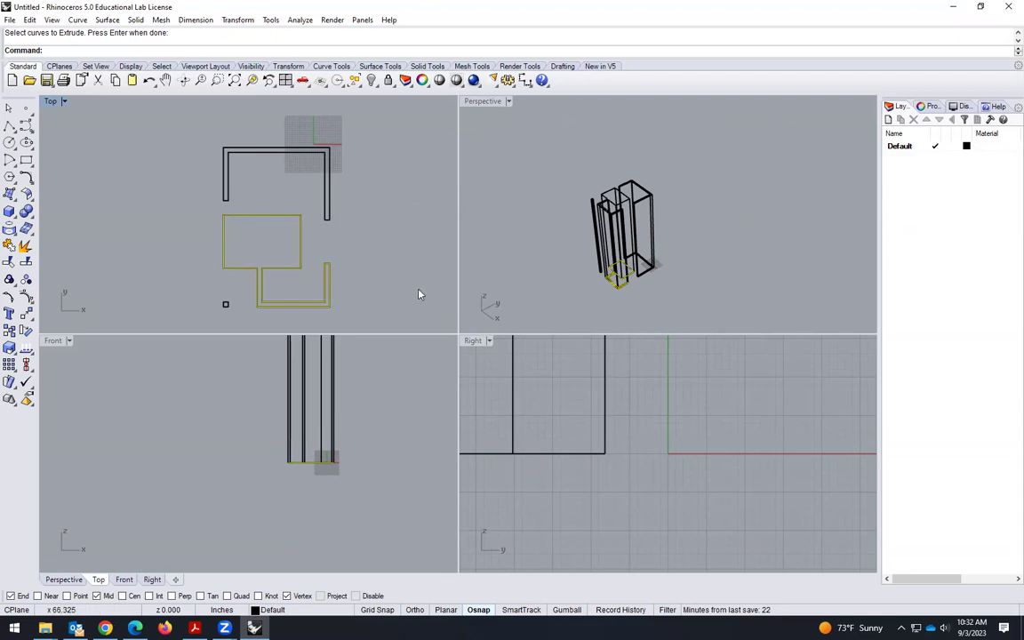
scroll(590, 272, "up", 5)
scroll(637, 284, "up", 4)
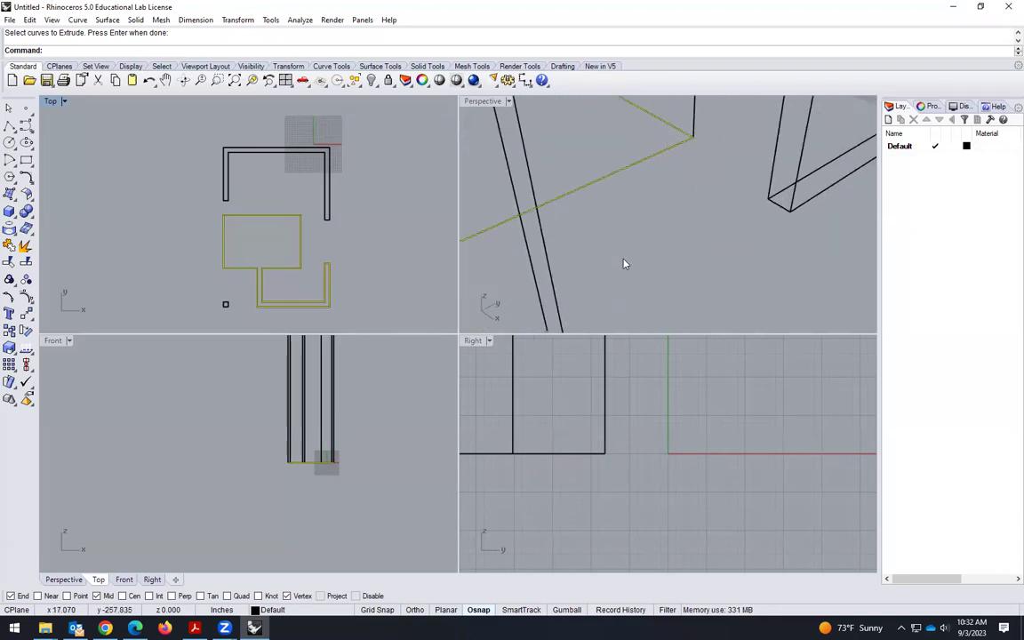
scroll(690, 247, "down", 7)
scroll(676, 240, "down", 3)
scroll(637, 161, "up", 2)
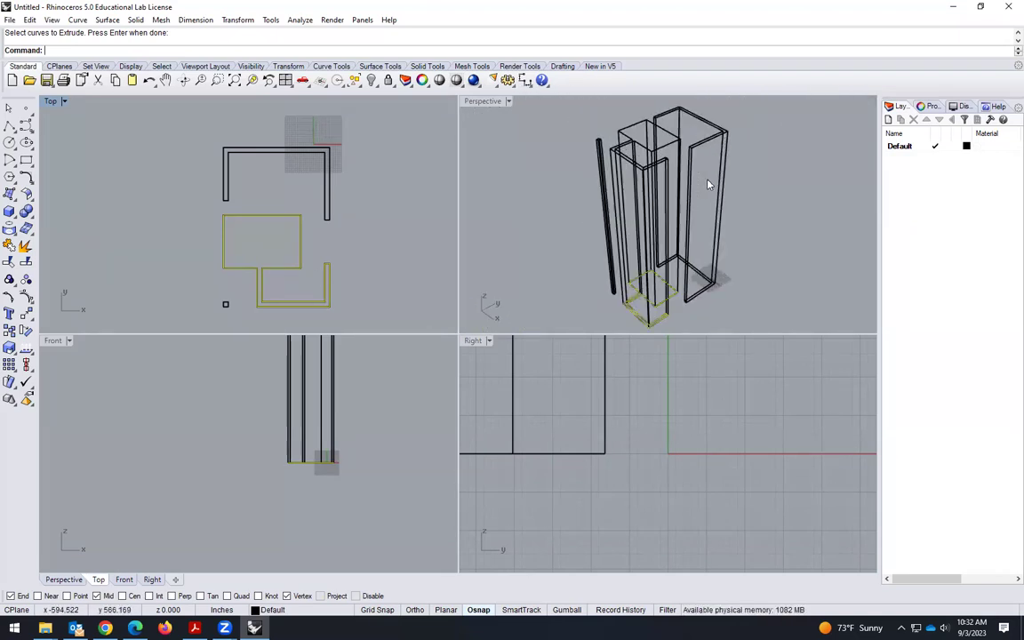
left_click(363, 263)
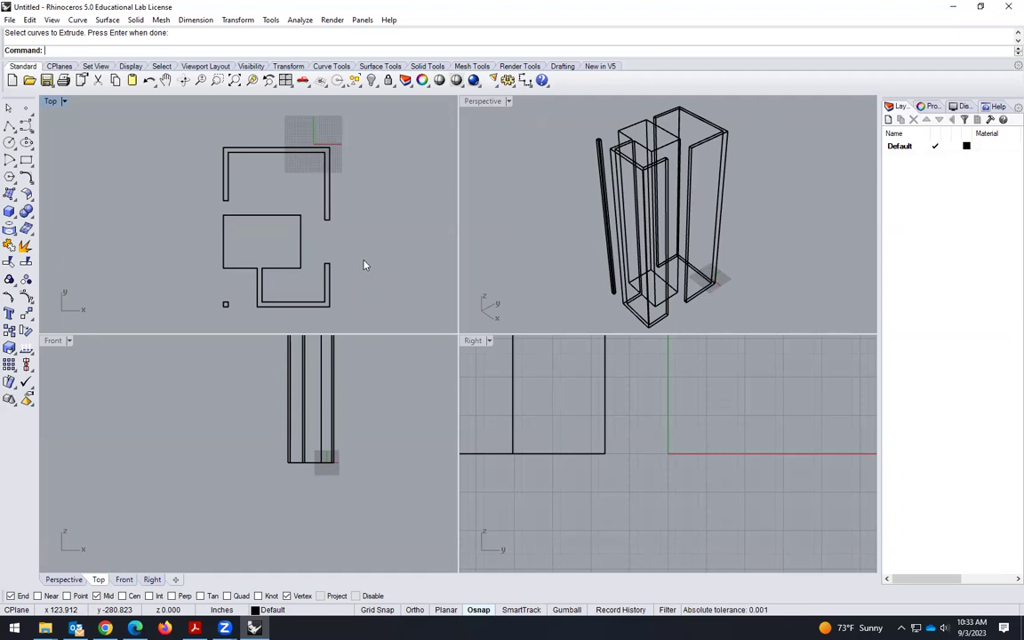
Switch to CLASSWORK 01.pdf in Adobe Acrobat and examine the floor plan dimensions, wall thicknesses and elevation heights
left_click(194, 629)
scroll(460, 412, "down", 4)
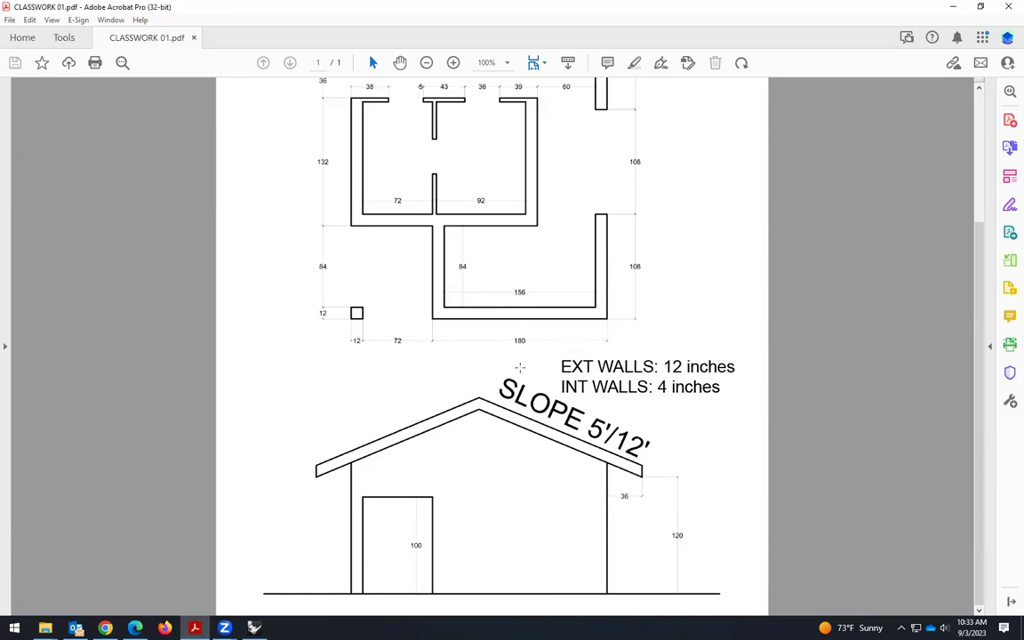
scroll(520, 364, "up", 4)
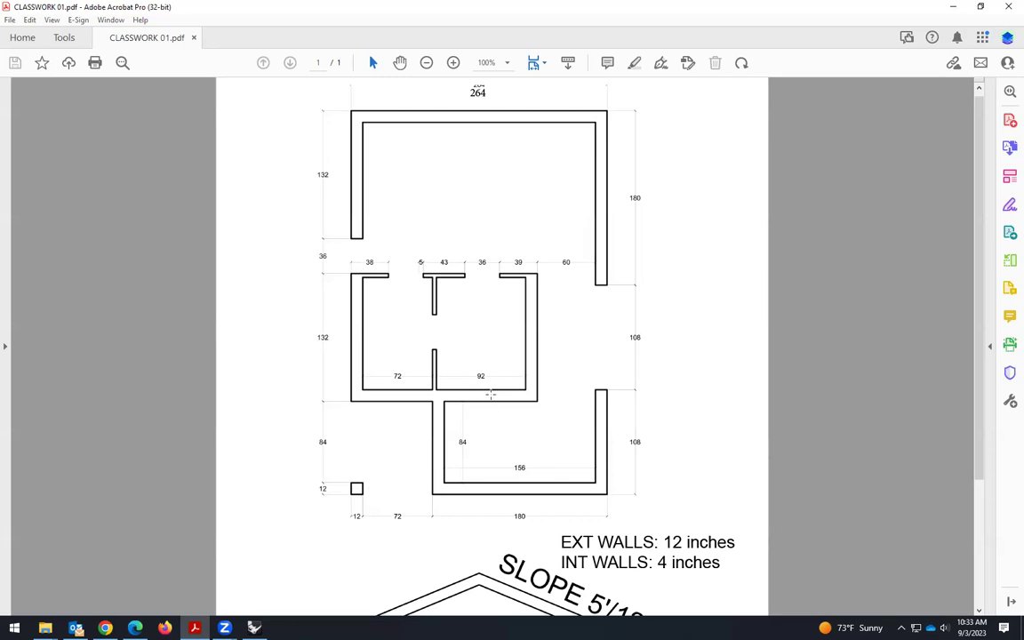
scroll(655, 579, "down", 5)
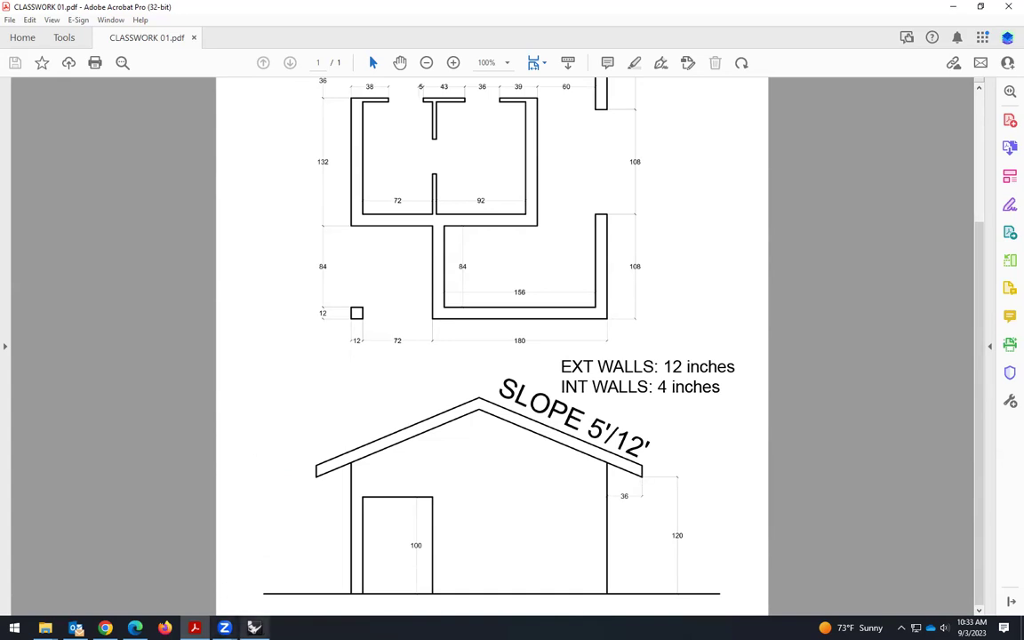
Switch back to the Rhino house model
key("alt+Tab")
scroll(373, 257, "down", 3)
scroll(343, 265, "up", 2)
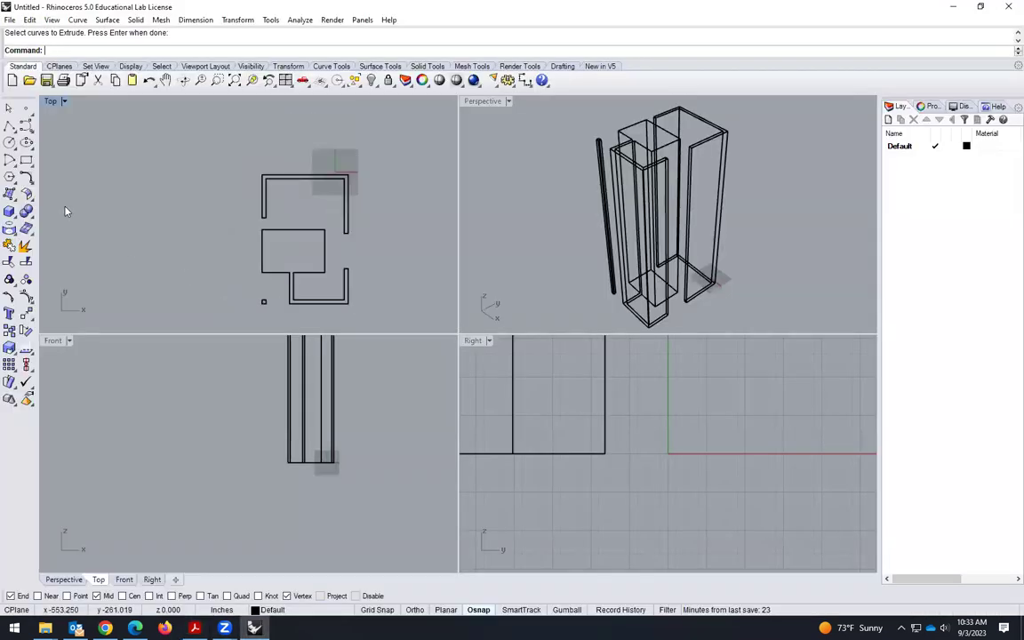
Draw a rectangle in the top view from the building's upper-left outer corner to its lower-right outer corner
left_click(26, 161)
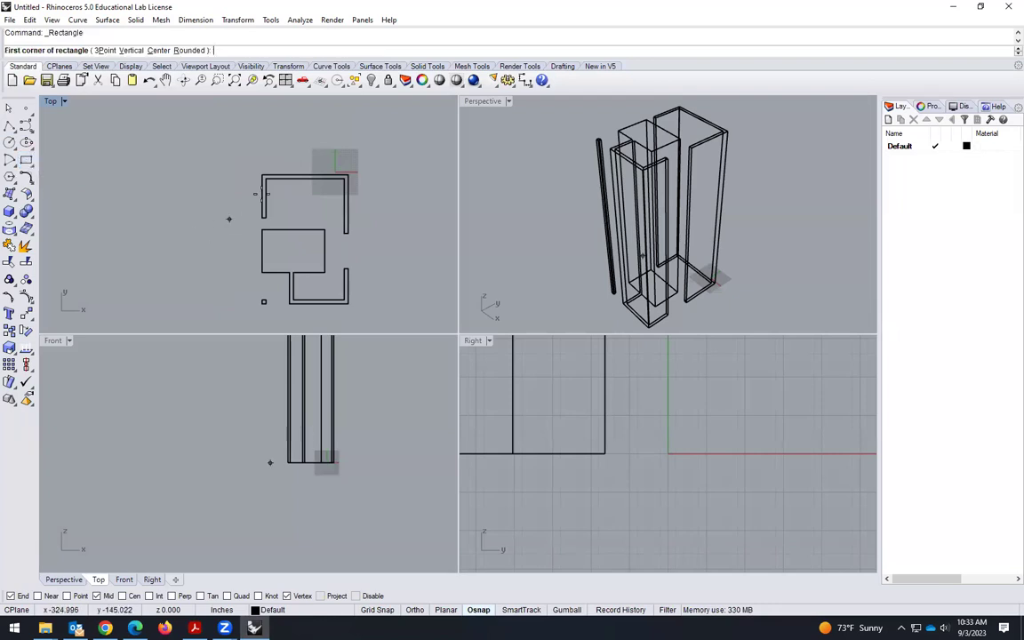
scroll(258, 178, "up", 5)
left_click(259, 150)
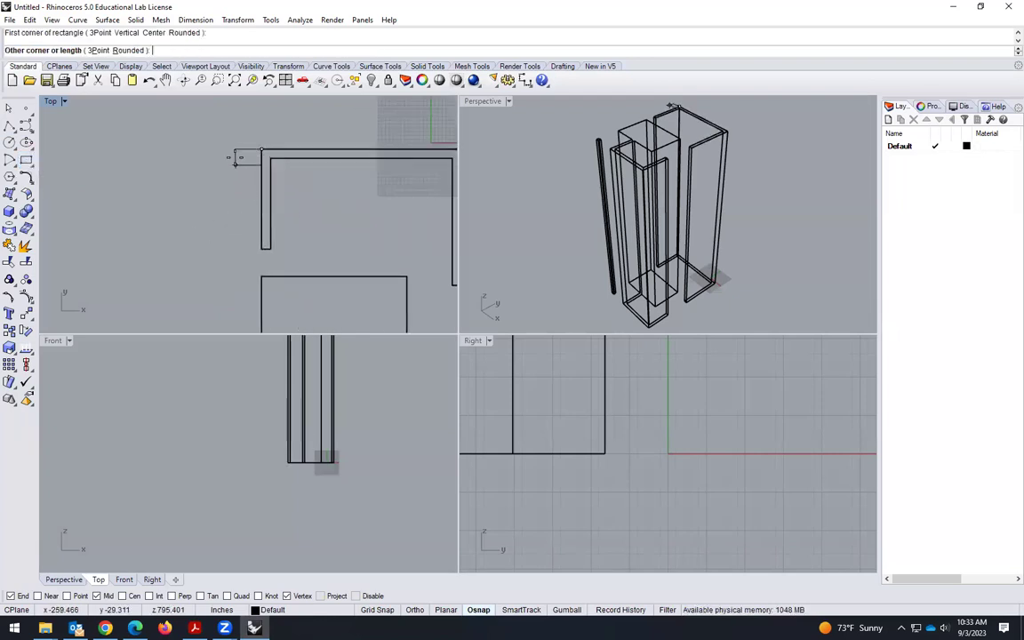
scroll(256, 158, "down", 3)
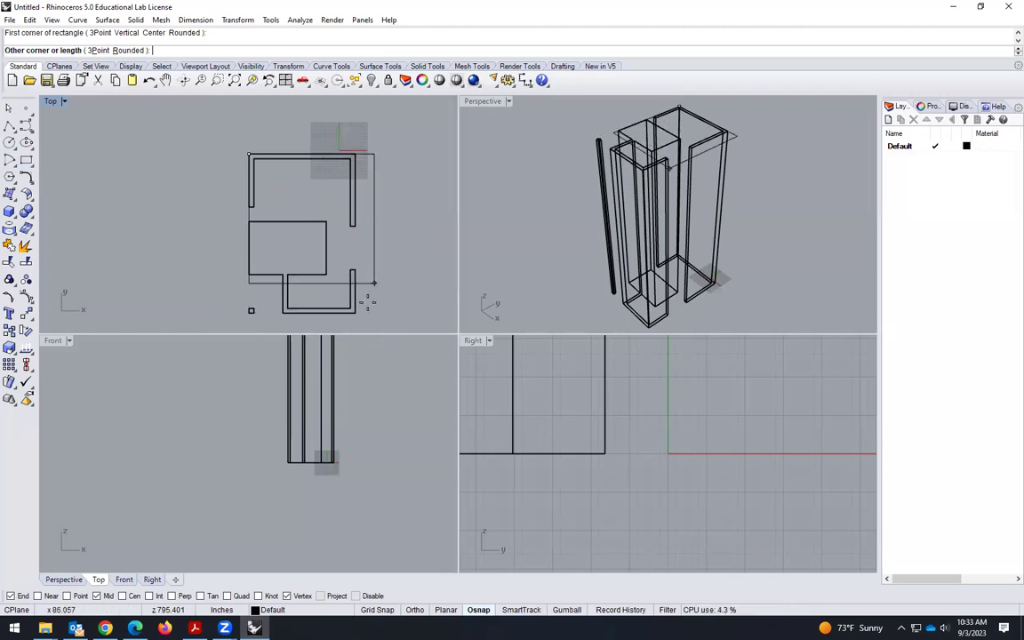
left_click(358, 322)
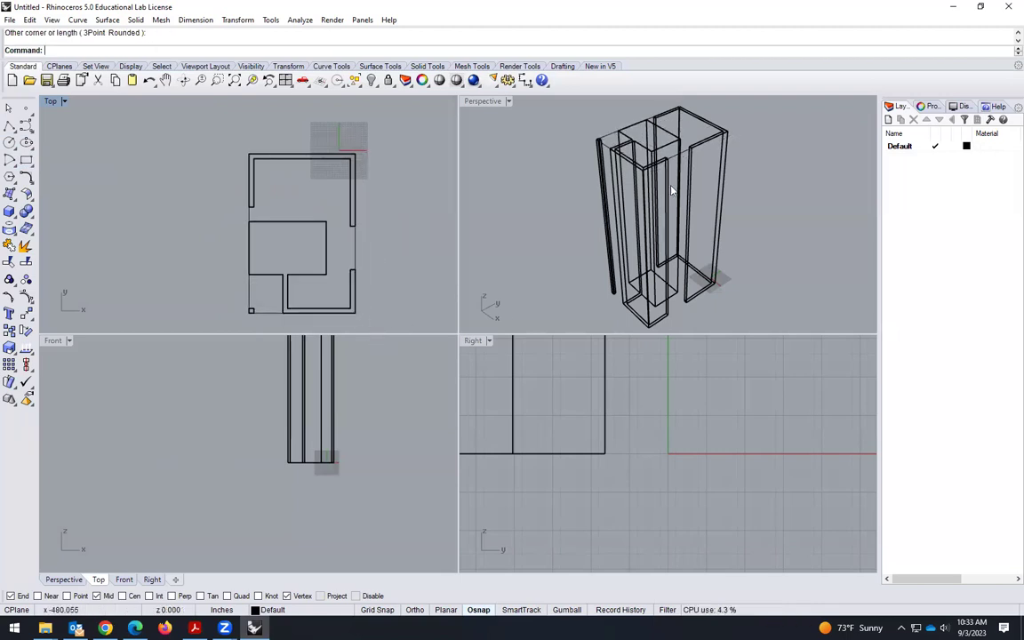
Select the bounding rectangle lying at the top of the wall extrusions and delete it
left_click(713, 163)
scroll(713, 162, "up", 5)
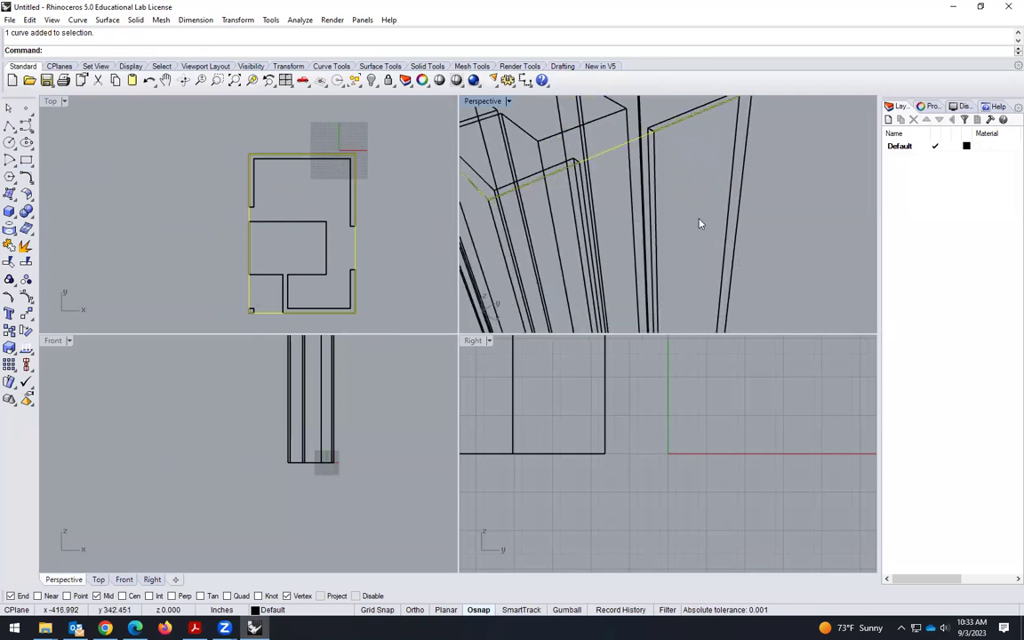
scroll(745, 284, "down", 6)
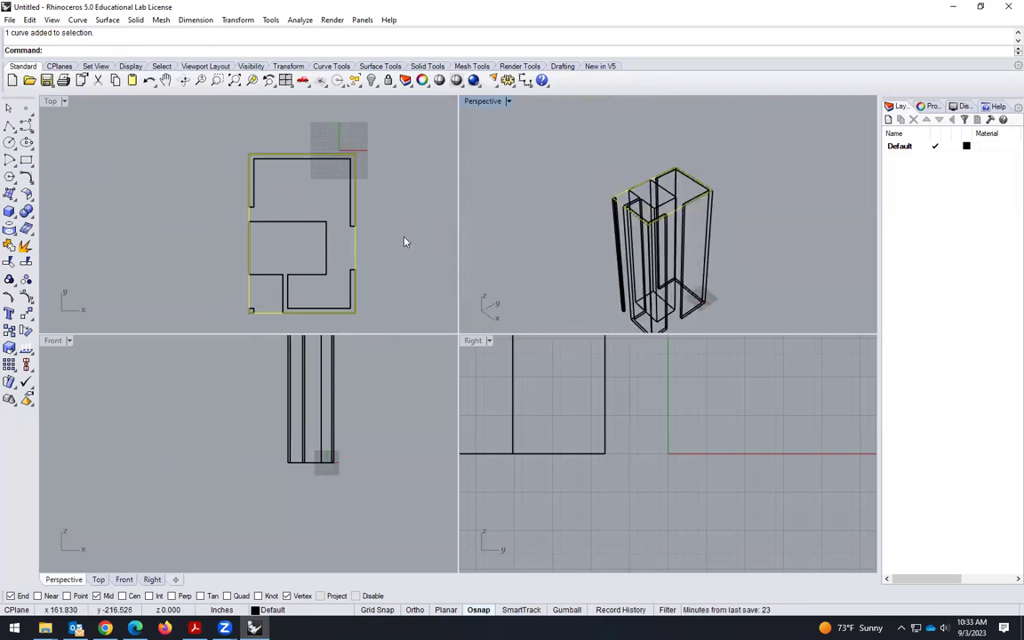
key("Delete")
Draw a rectangle around the building at ground level in perspective, snapping to opposite outer corners of the wall bases
right_click_drag(498, 233, 673, 248)
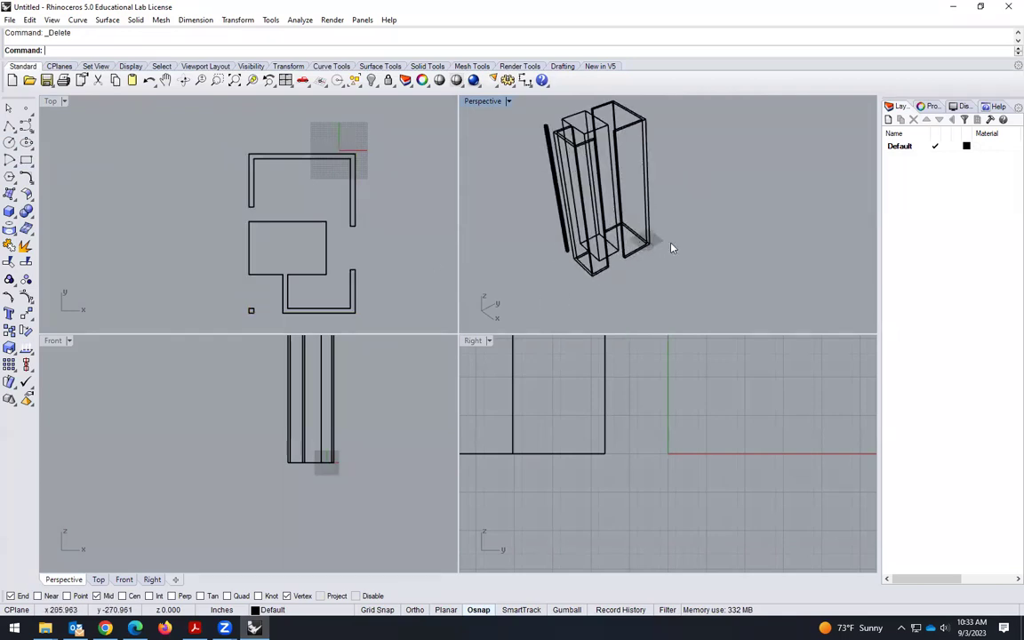
scroll(553, 233, "up", 3)
scroll(542, 227, "down", 3)
scroll(534, 200, "up", 1)
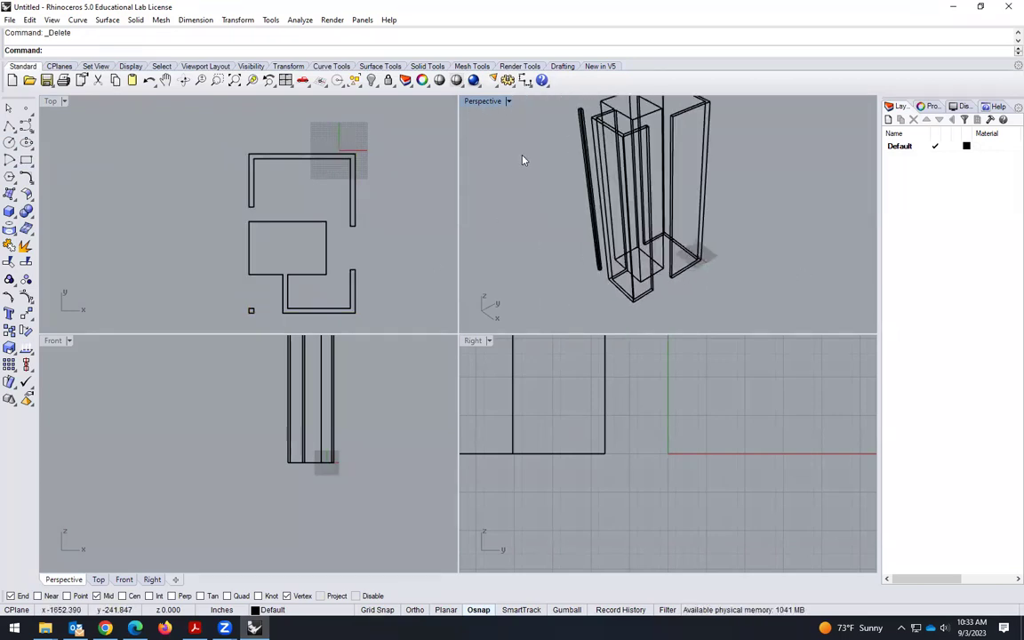
scroll(533, 209, "up", 2)
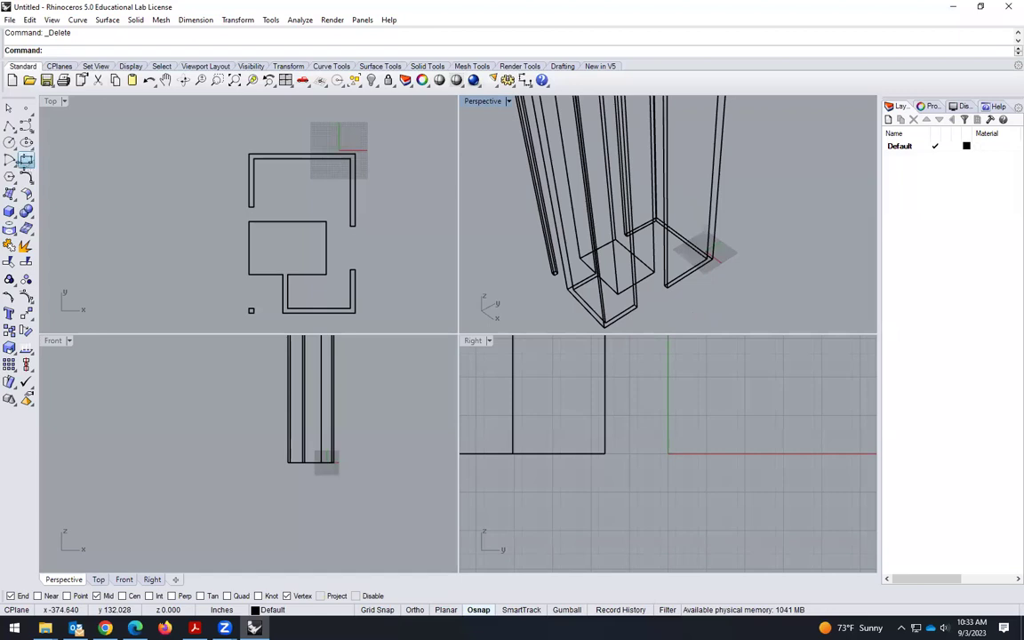
left_click(25, 160)
scroll(684, 236, "up", 3)
scroll(674, 204, "up", 4)
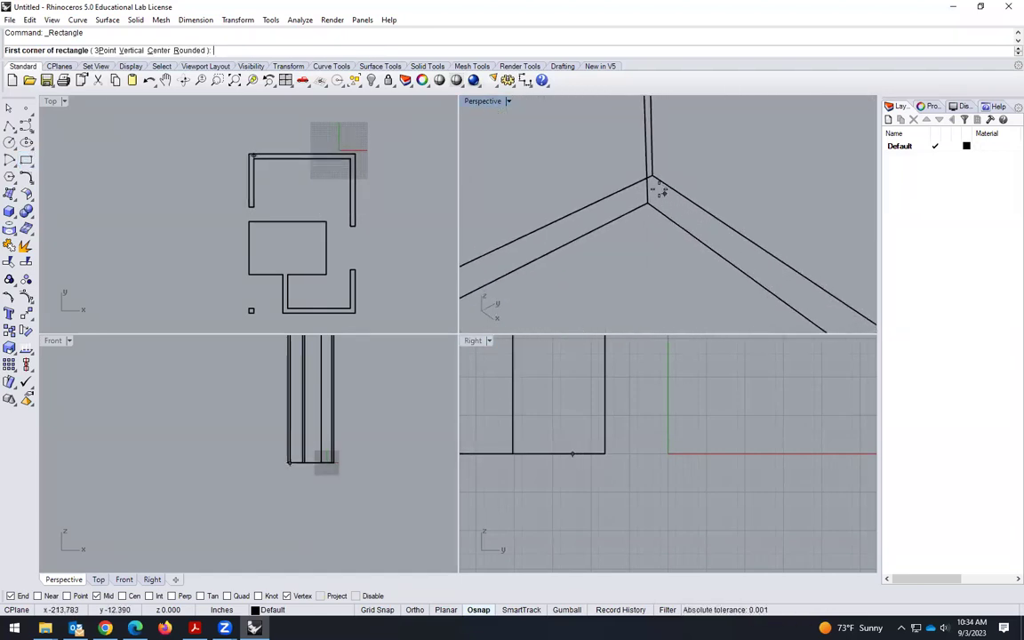
left_click(653, 176)
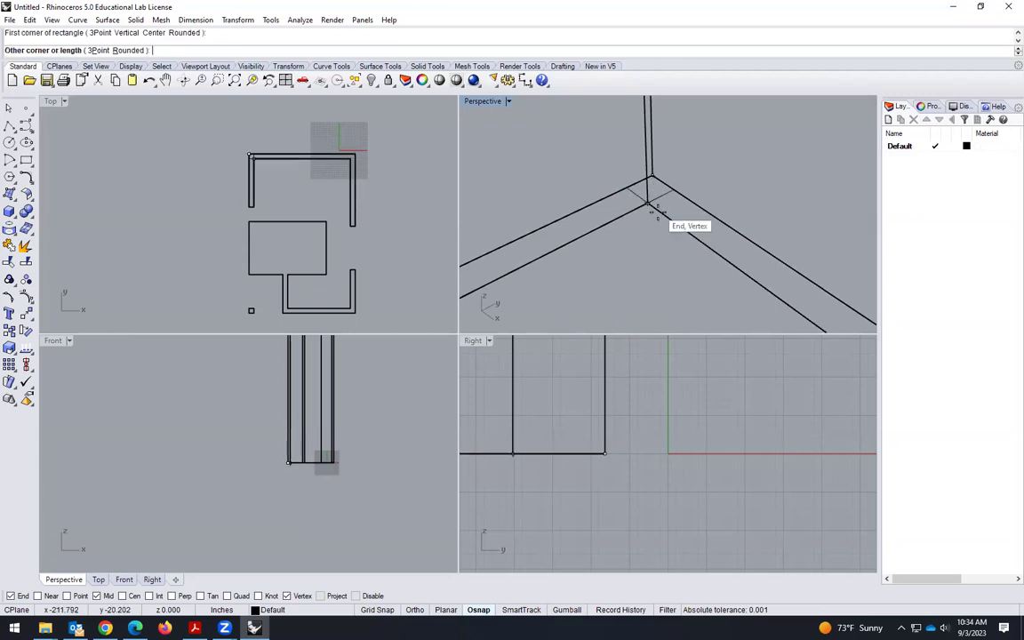
scroll(681, 164, "down", 5)
scroll(656, 233, "up", 5)
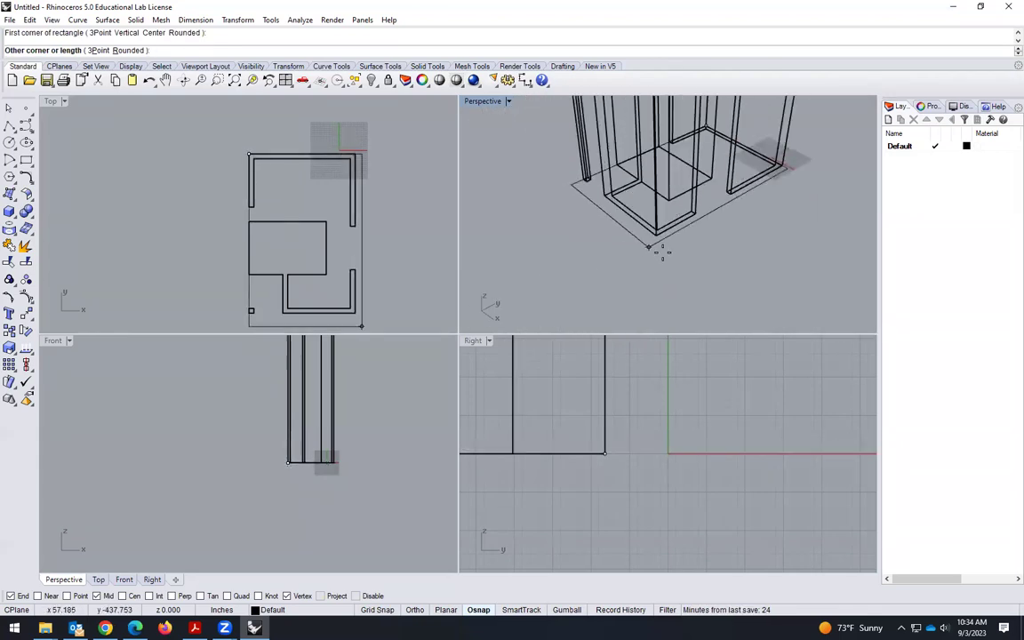
left_click(594, 145)
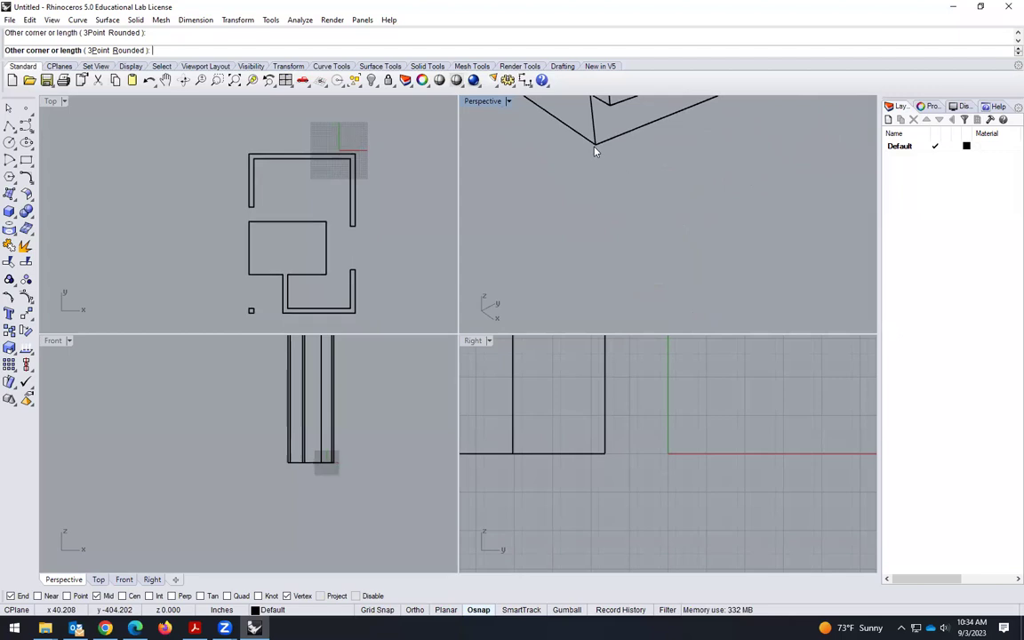
Examine how the ground-level rectangle fits the wall bases in the top and perspective views
scroll(597, 231, "down", 4)
scroll(396, 313, "down", 1)
scroll(728, 291, "down", 4)
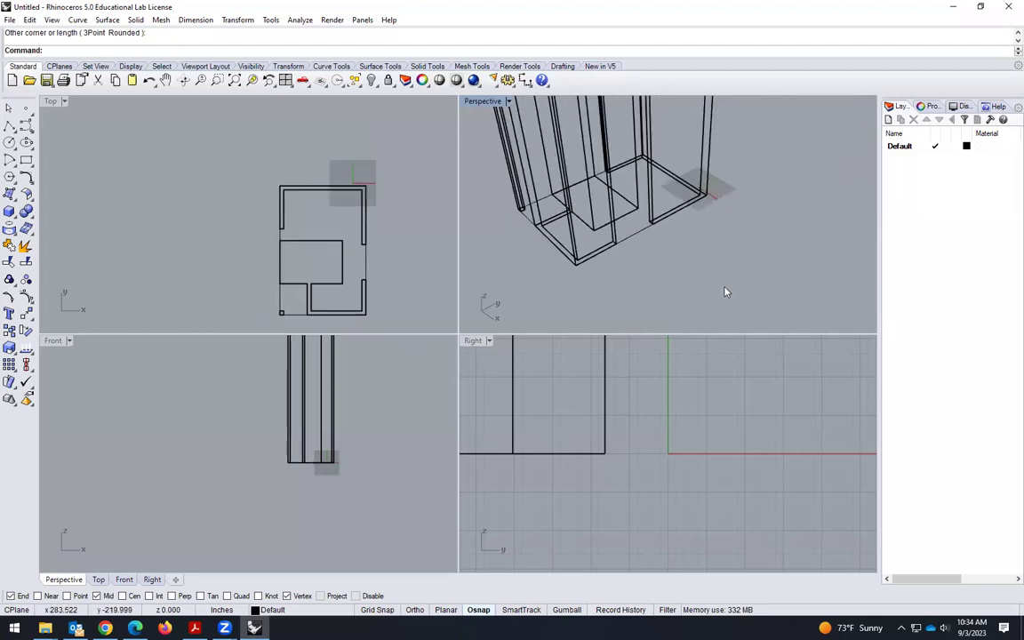
scroll(714, 350, "down", 2)
scroll(516, 311, "down", 2)
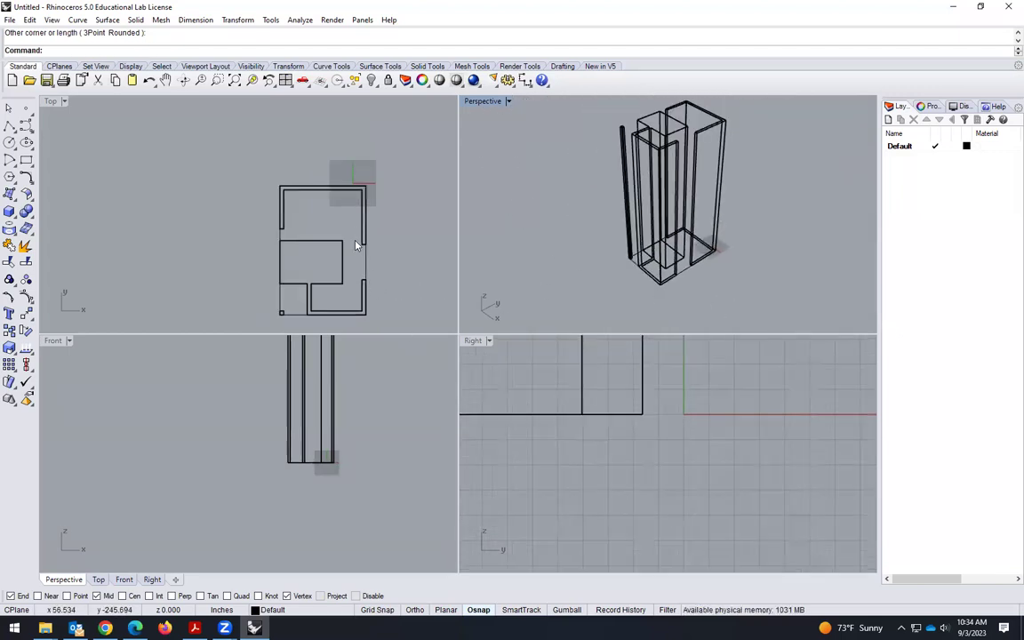
scroll(363, 202, "up", 2)
scroll(640, 257, "up", 2)
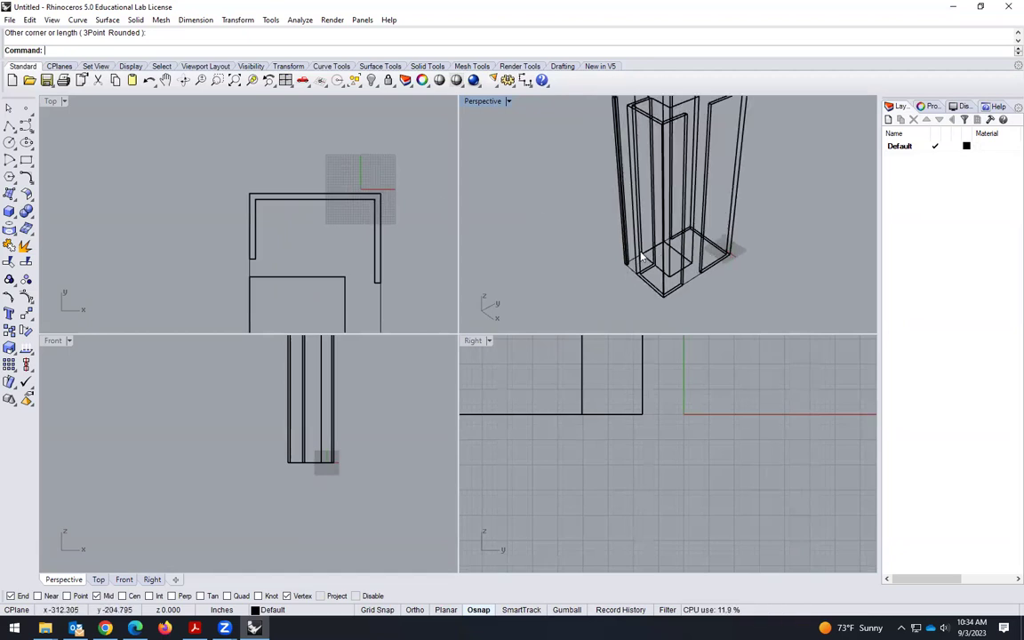
scroll(624, 259, "down", 2)
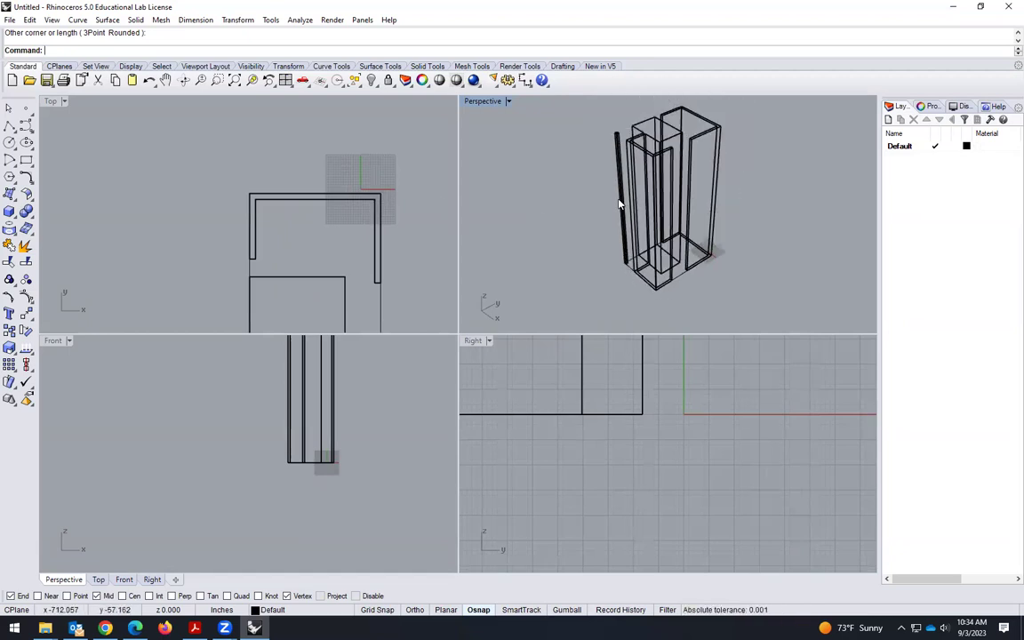
scroll(405, 276, "down", 2)
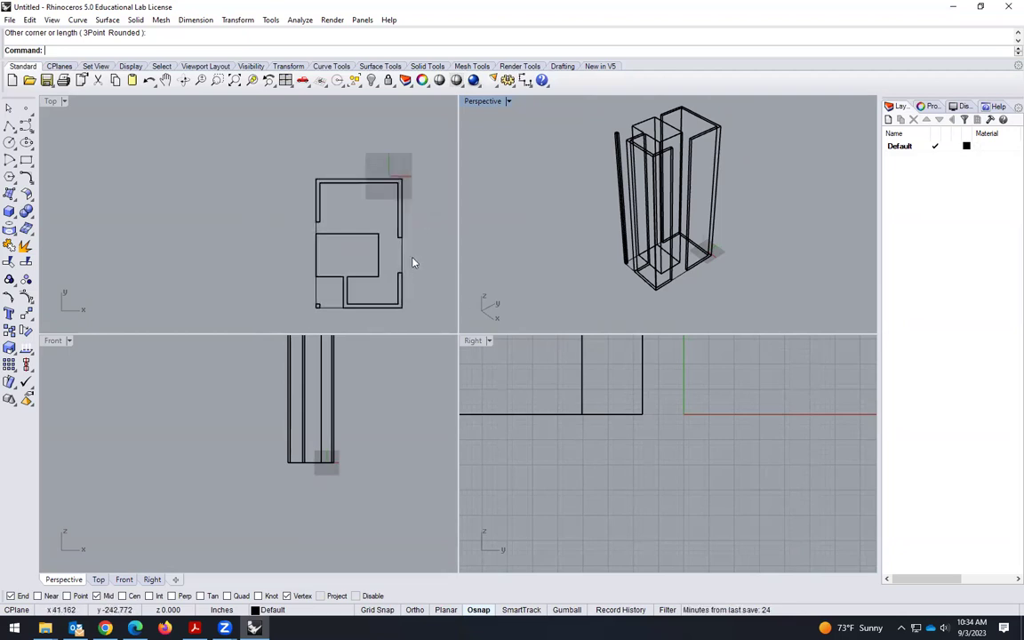
scroll(649, 300, "up", 4)
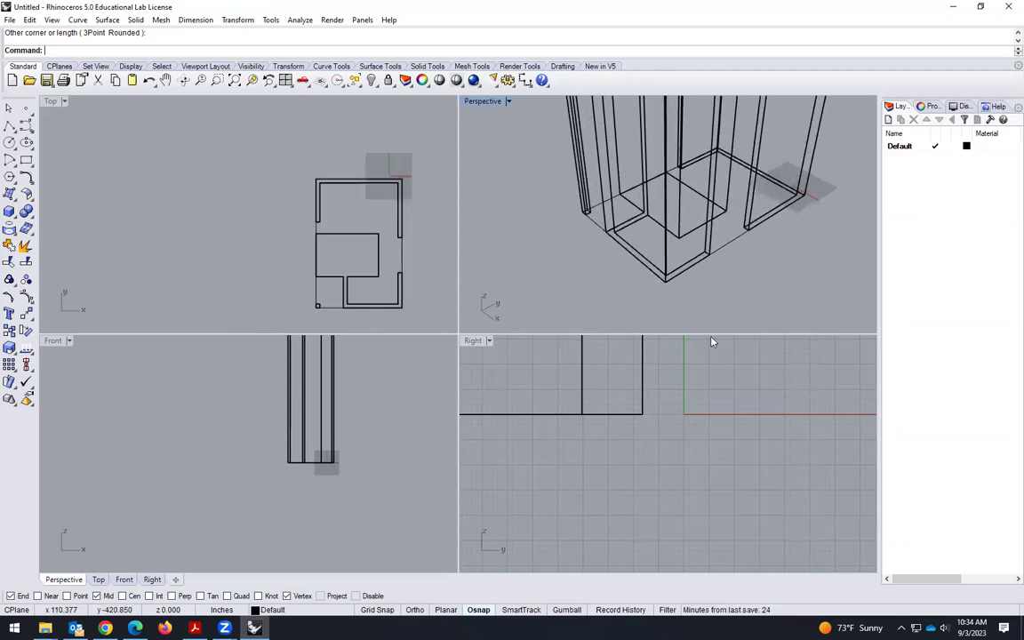
scroll(711, 343, "up", 1)
scroll(670, 274, "up", 1)
scroll(673, 283, "up", 1)
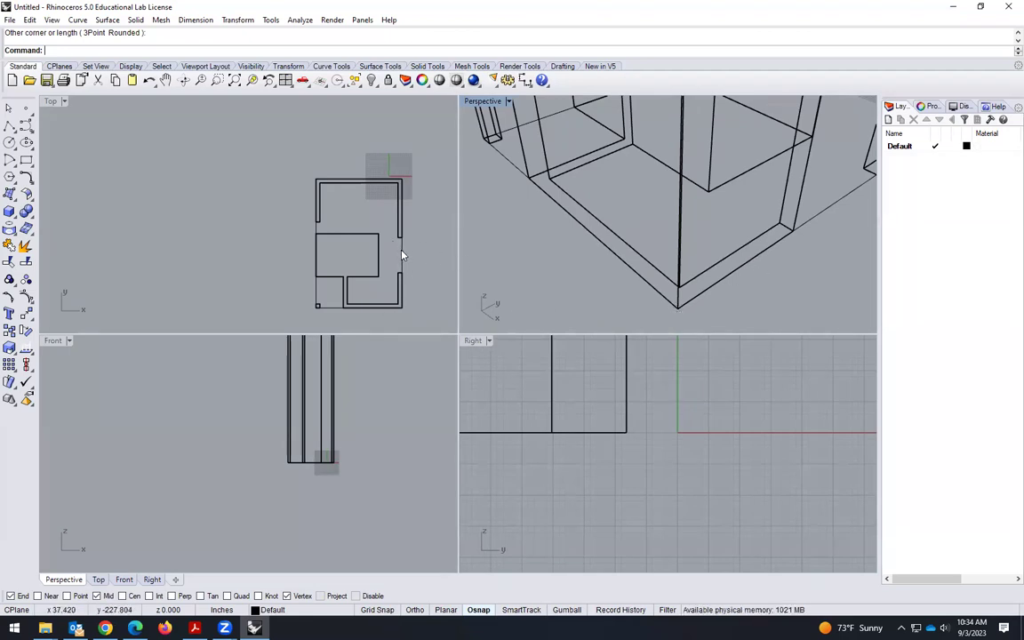
Offset the ground-level rectangle outward by 36 inches for the roof overhang
type("offset")
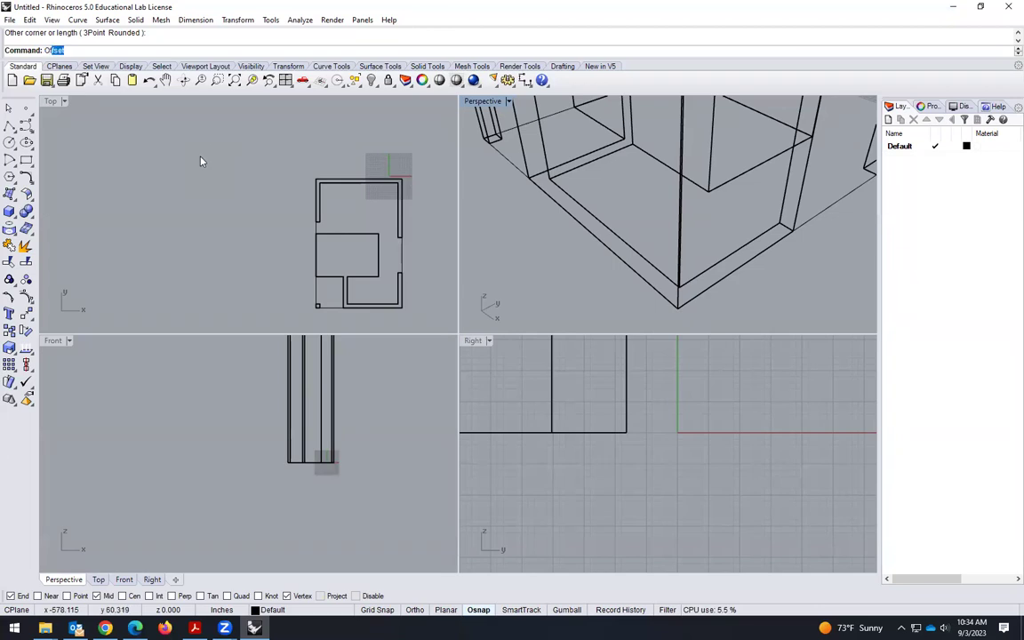
key("Return")
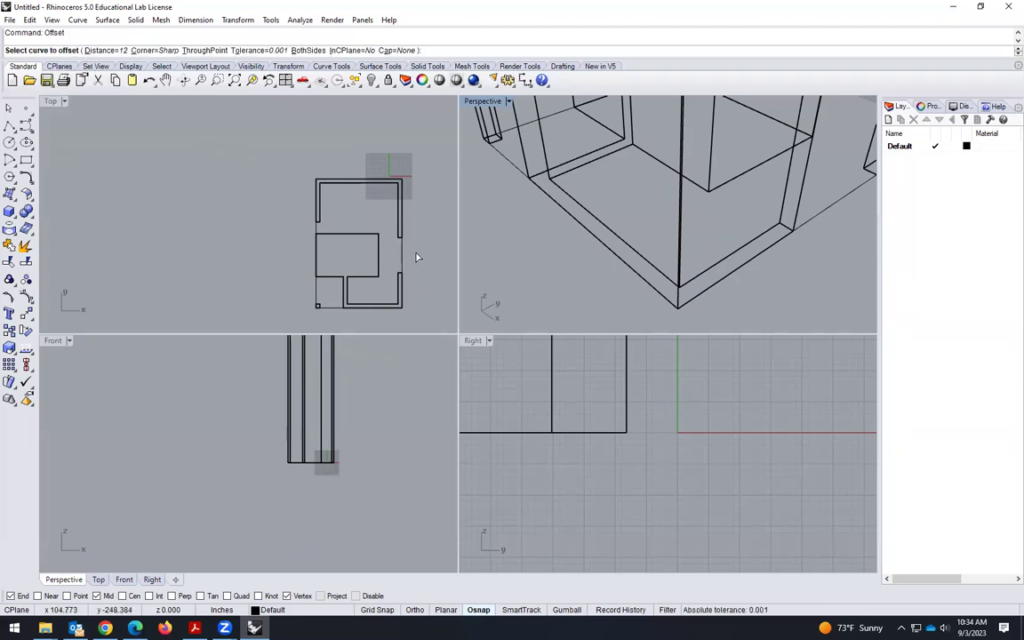
left_click(402, 256)
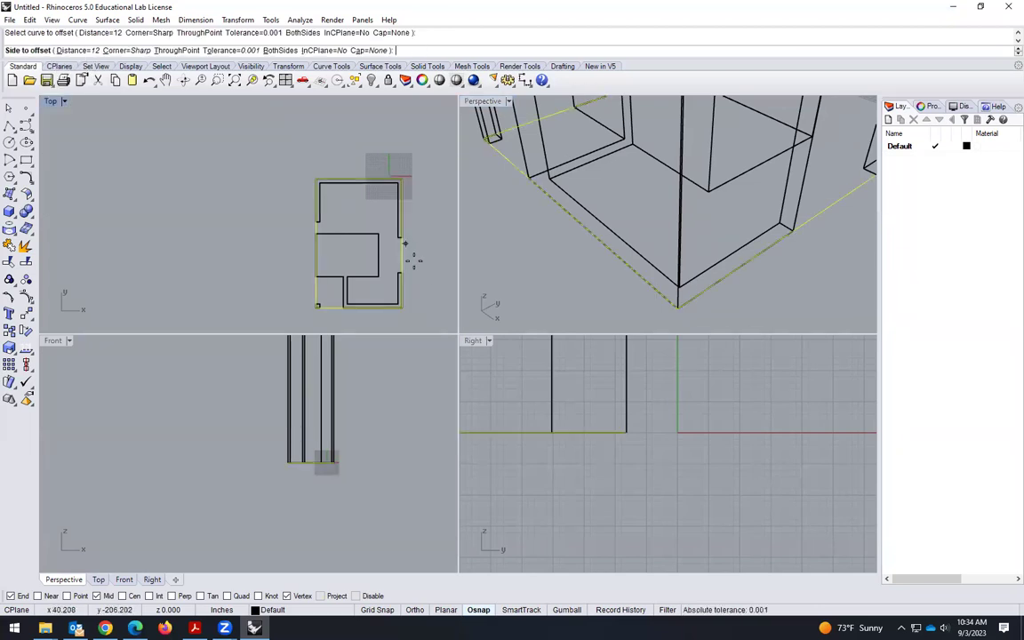
left_click(71, 50)
type("36")
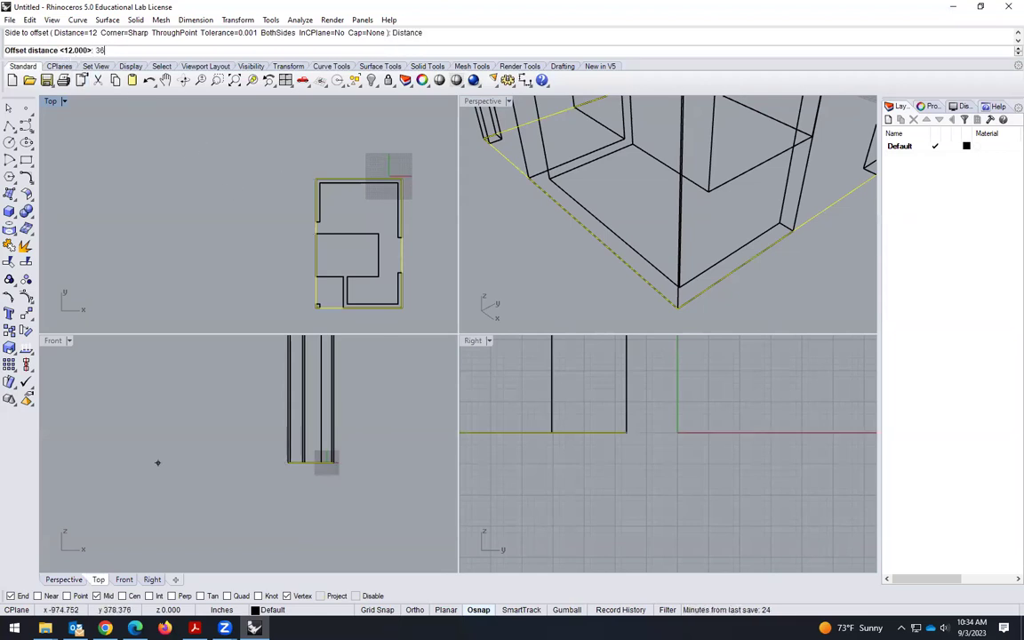
key("Return")
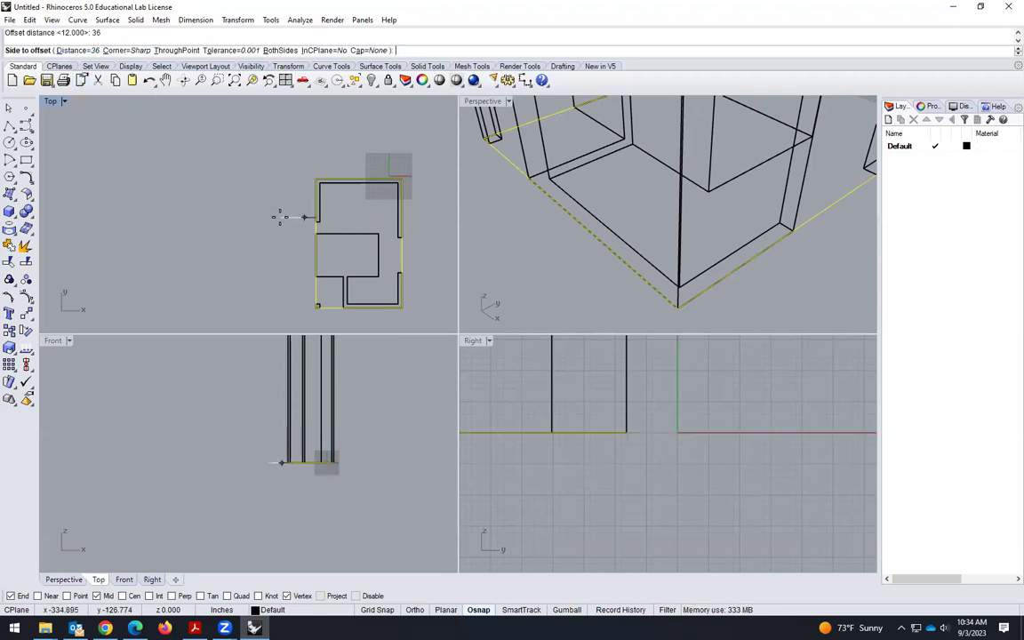
left_click(280, 217)
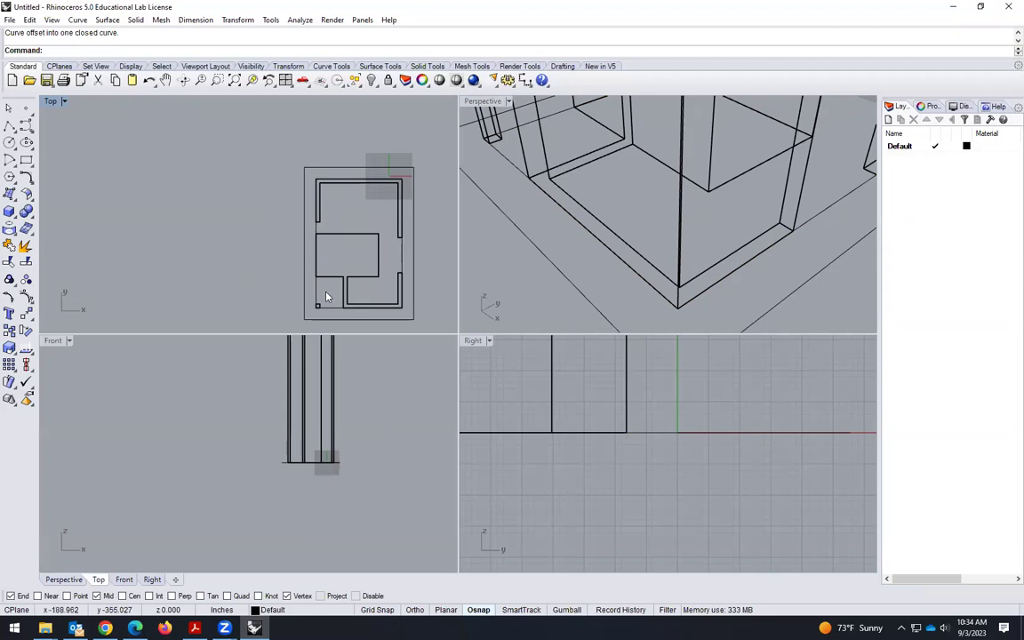
Delete the original inner rectangle that follows the outer wall faces, keeping the offset outline
scroll(328, 292, "down", 2)
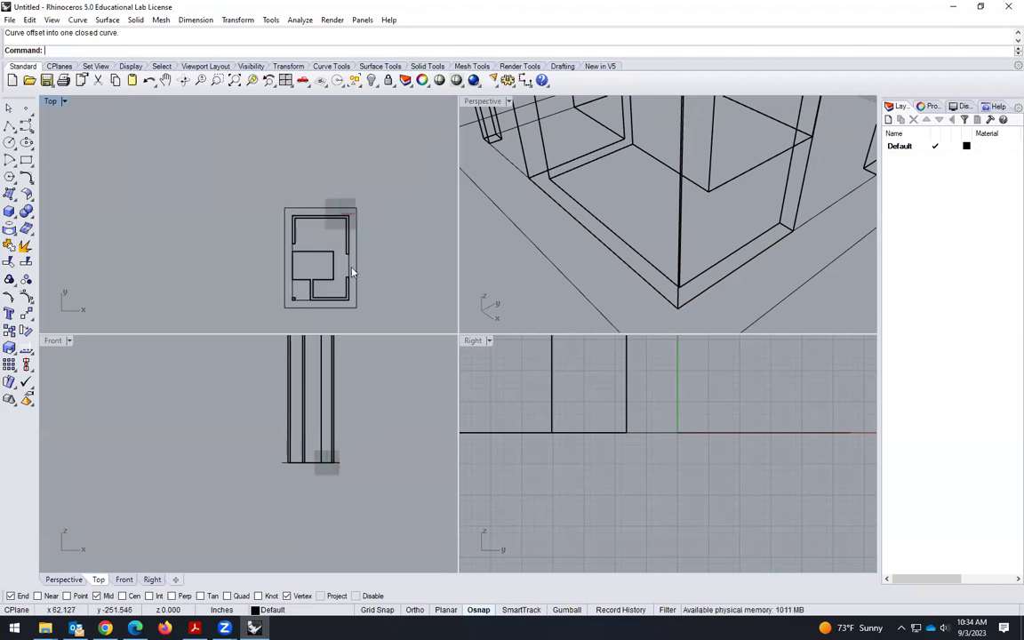
left_click(350, 275)
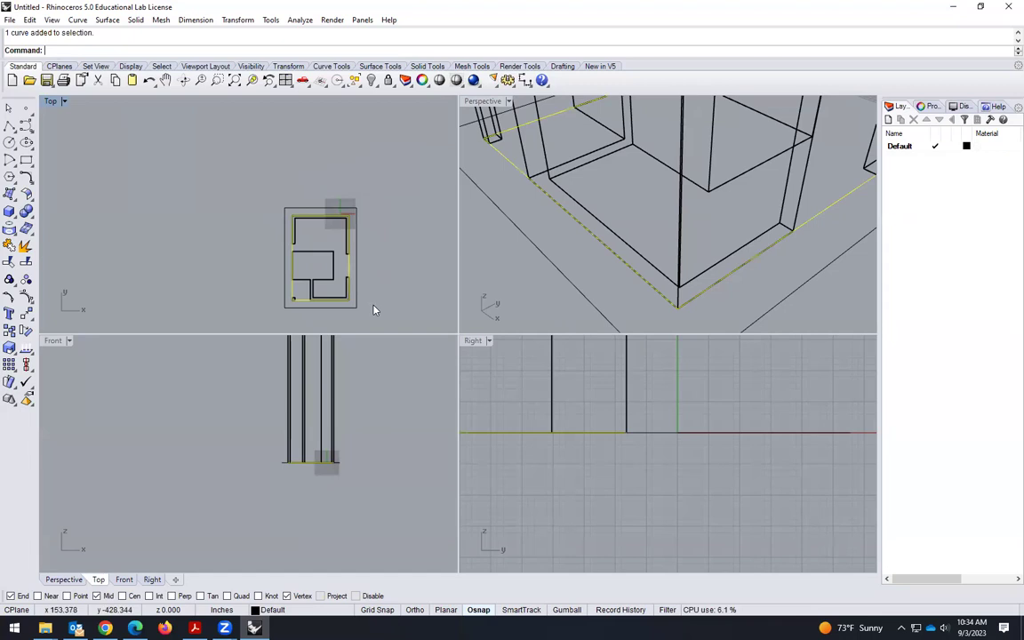
key("Delete")
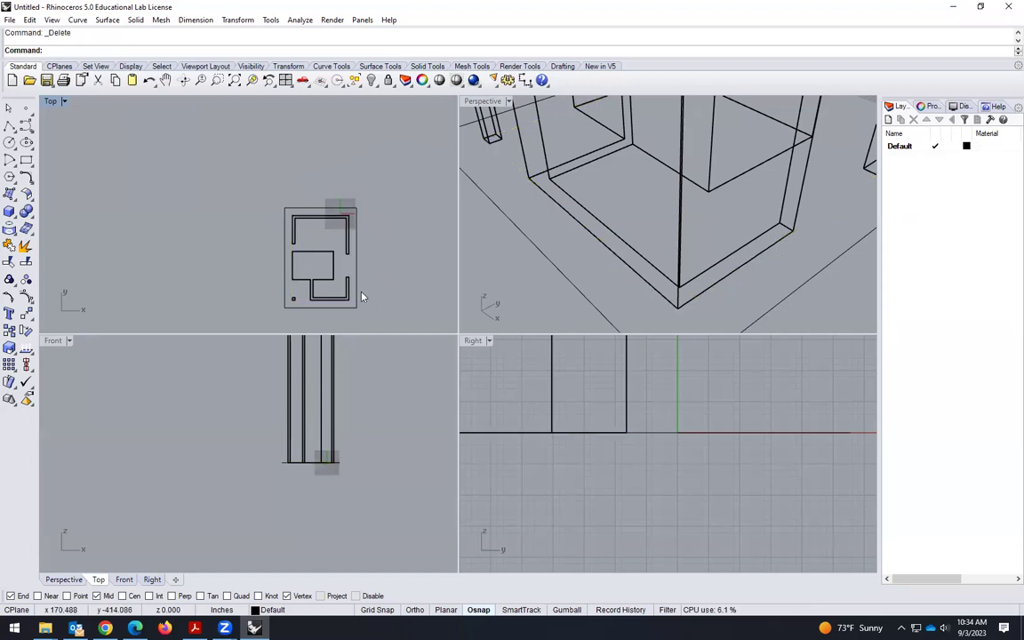
Check the offset roof outline by selecting and deselecting it, and examine it around the walls in top and perspective views
scroll(391, 259, "down", 4)
left_click(374, 267)
left_click(404, 264)
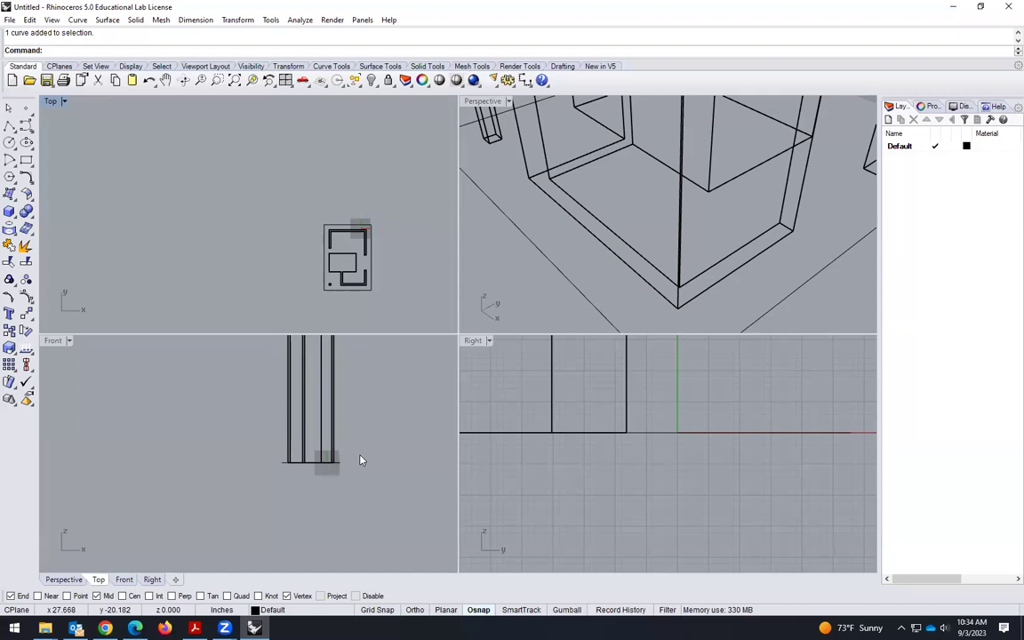
scroll(578, 297, "down", 5)
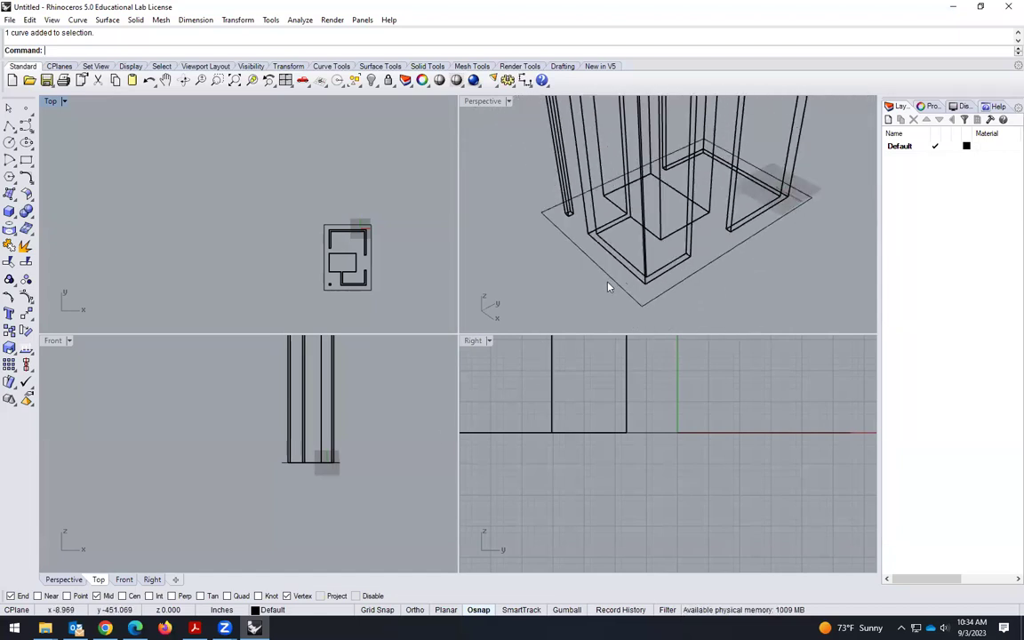
right_click_drag(608, 287, 623, 222)
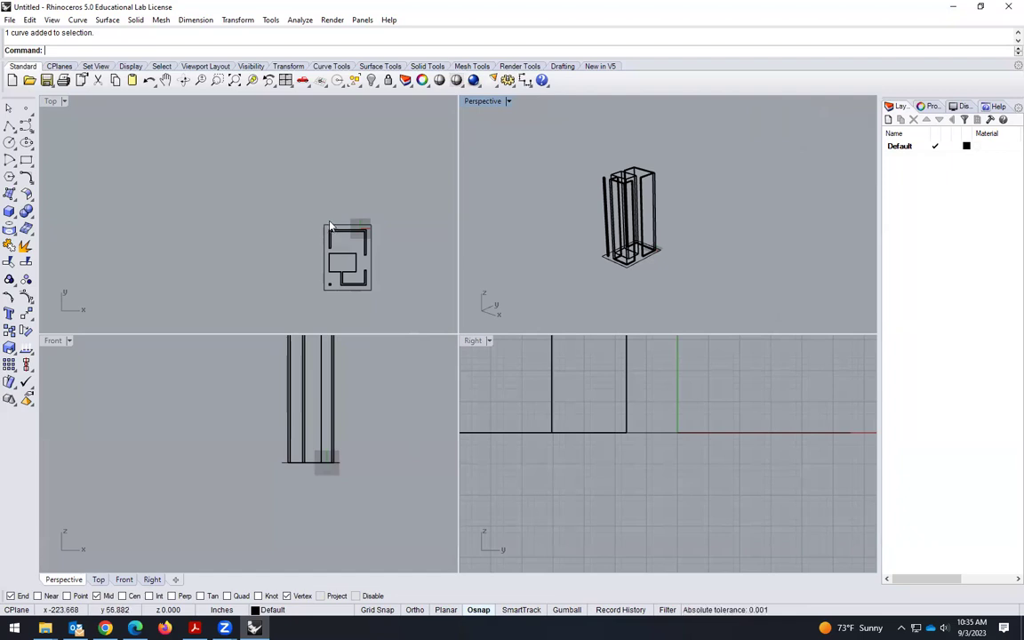
scroll(586, 268, "up", 2)
right_click_drag(586, 269, 553, 223)
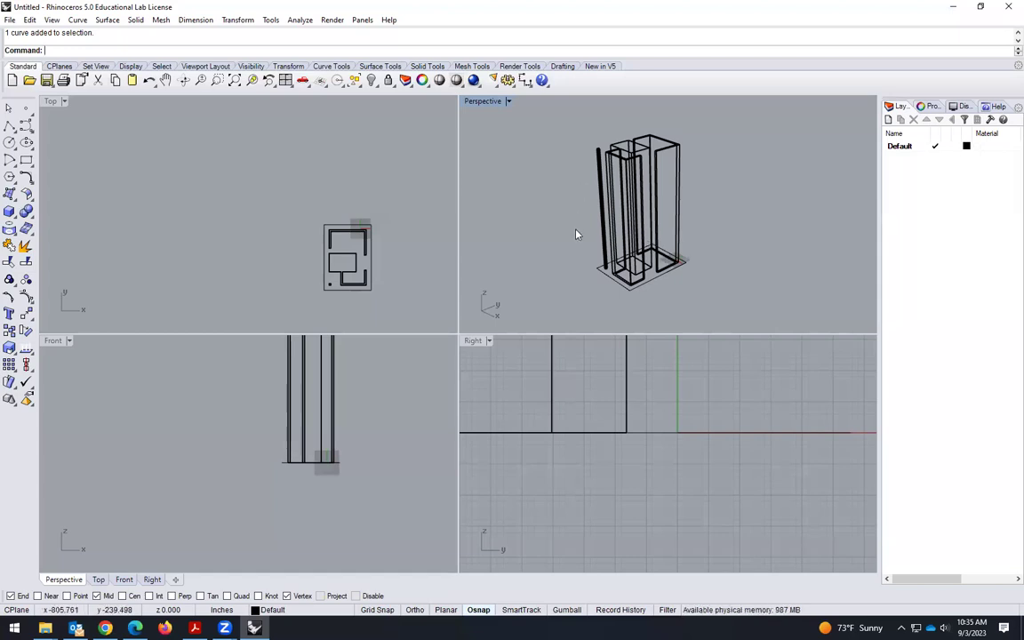
scroll(391, 289, "up", 6)
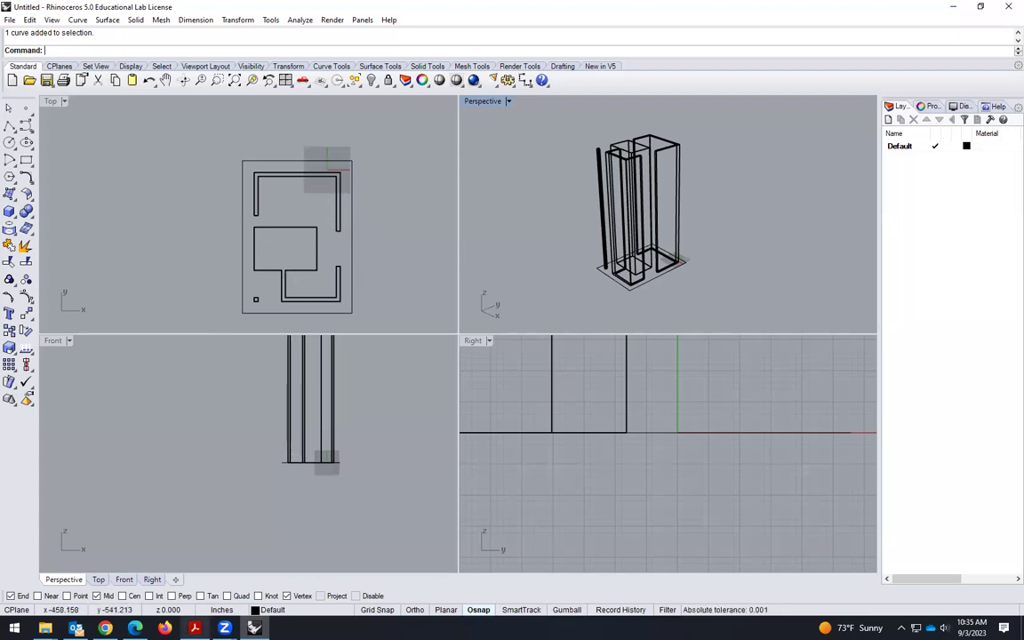
Check the CLASSWORK 01 elevation in Adobe Acrobat for the roof's eave height, overhang and slope, and return to Rhino
left_click(194, 628)
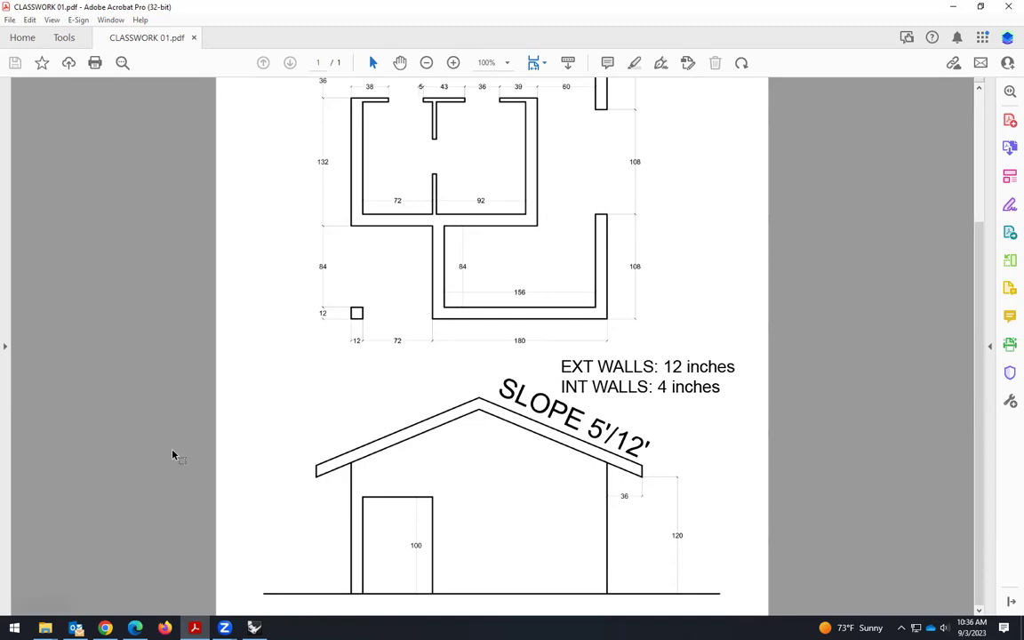
left_click(255, 628)
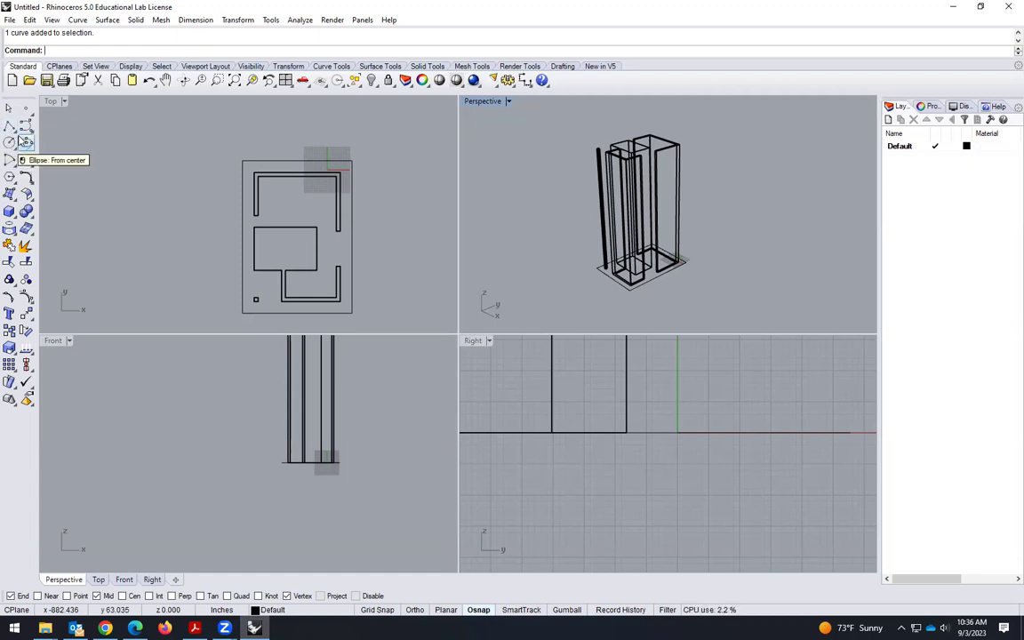
left_click(11, 128)
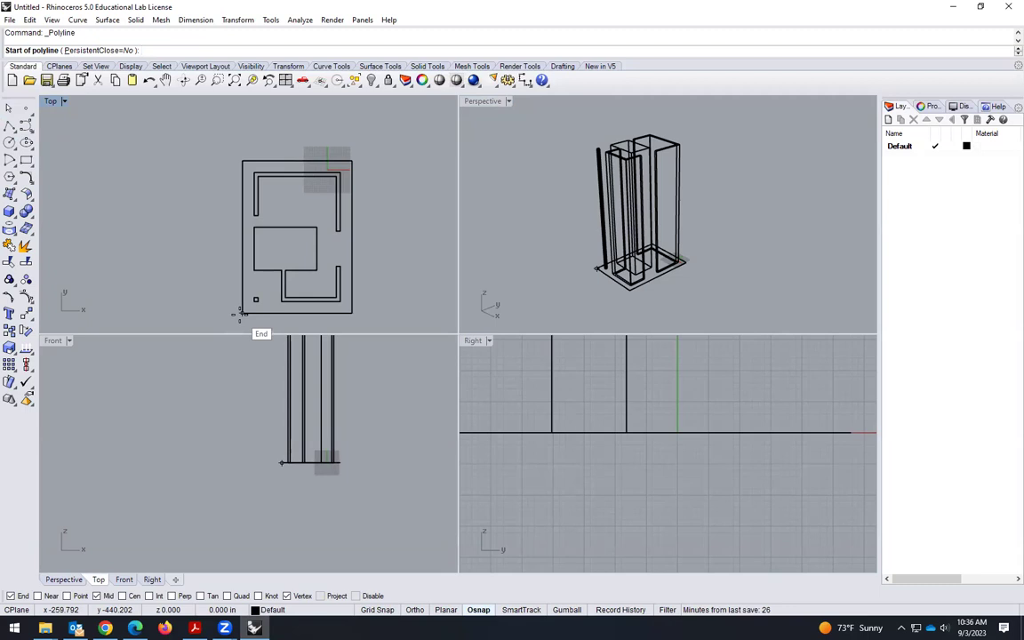
left_click(241, 312)
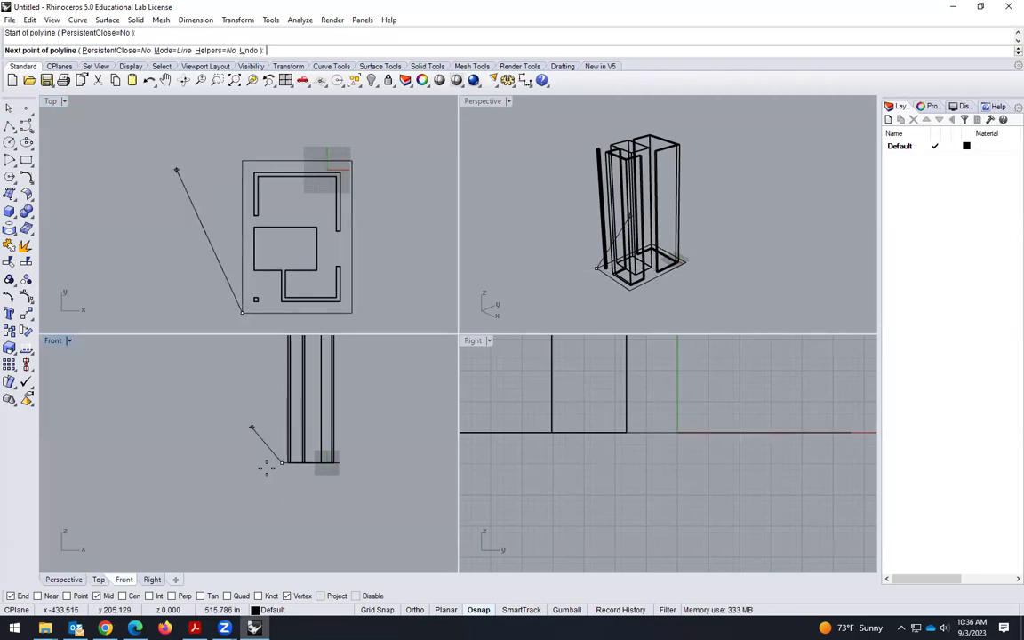
scroll(293, 452, "up", 2)
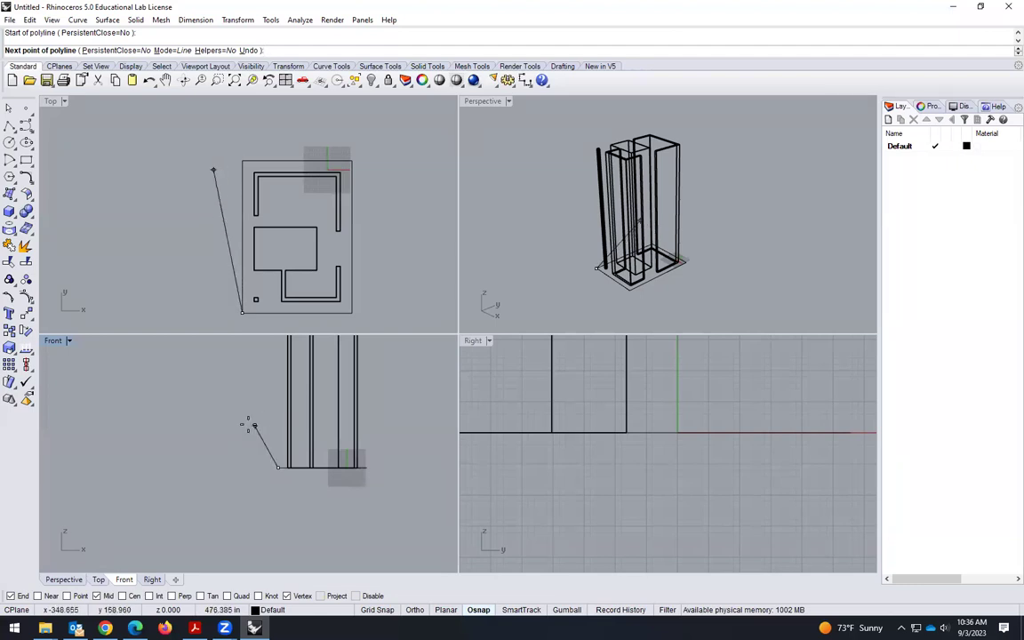
scroll(251, 416, "up", 2)
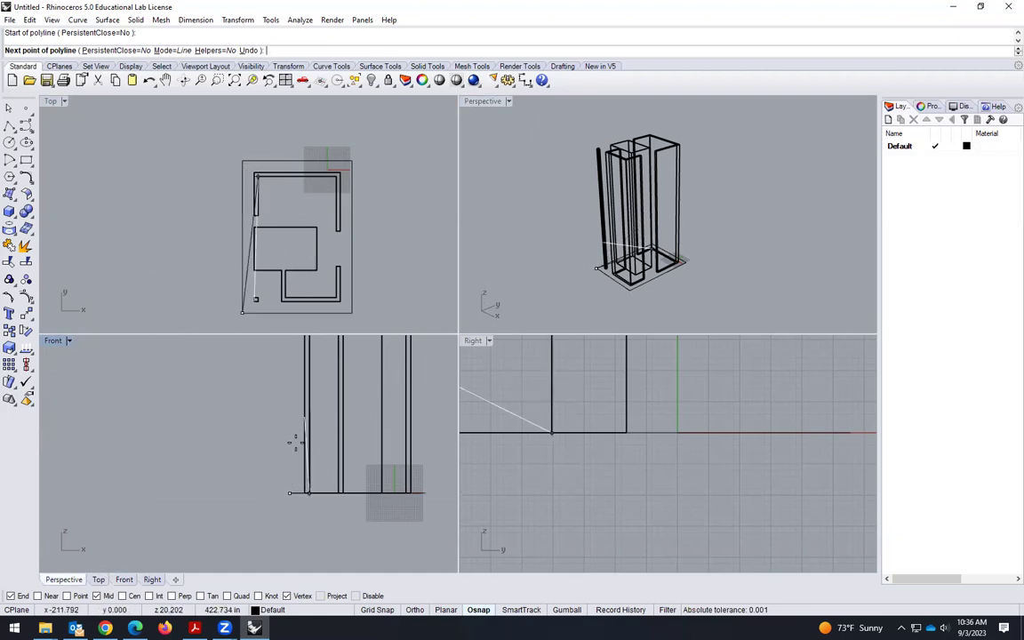
scroll(103, 406, "down", 2)
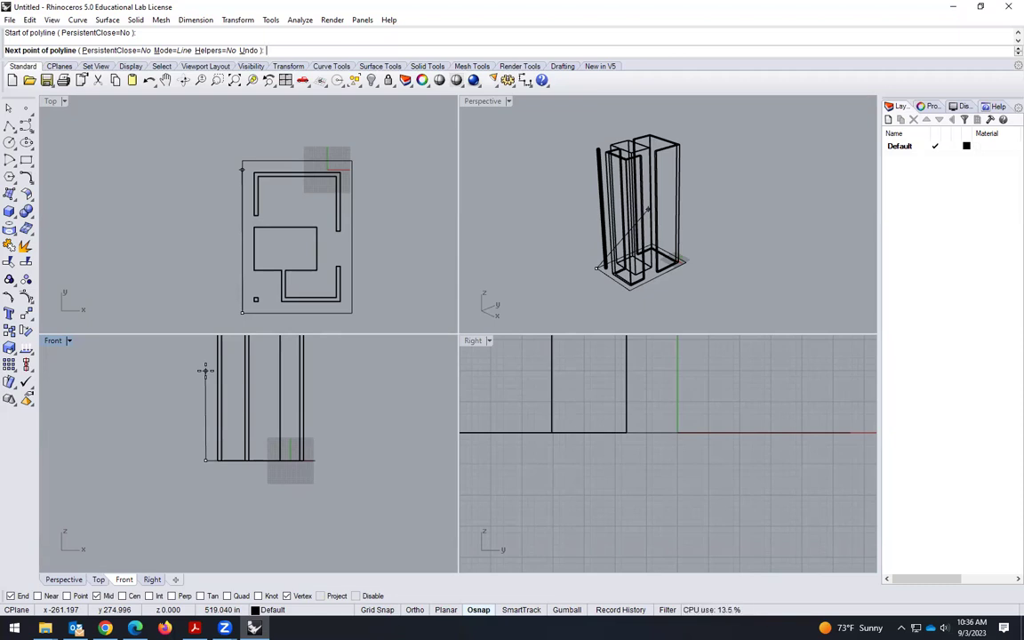
key("F8")
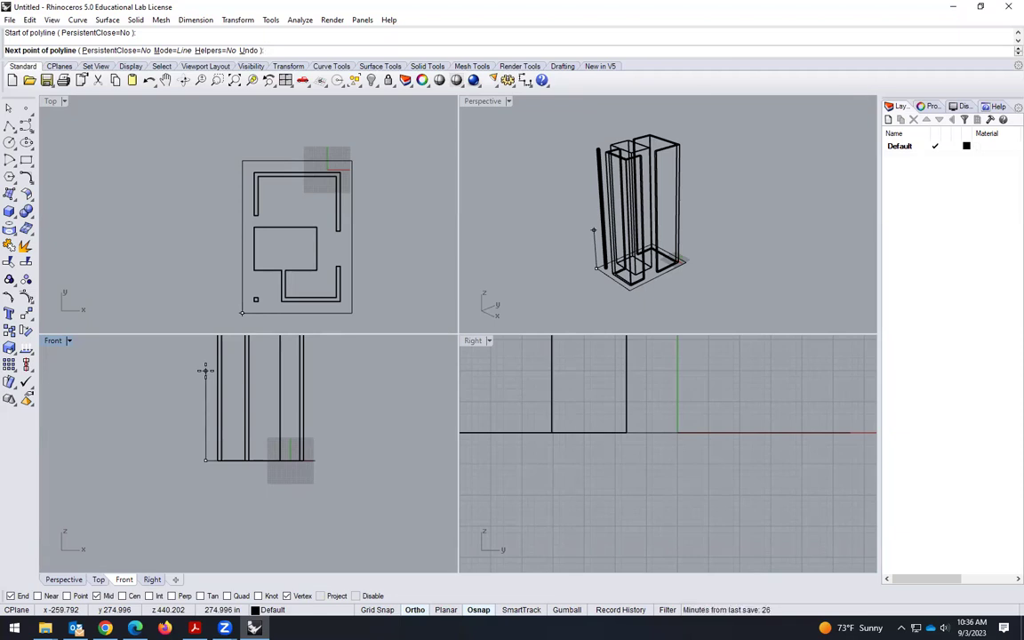
key("F8")
type("12")
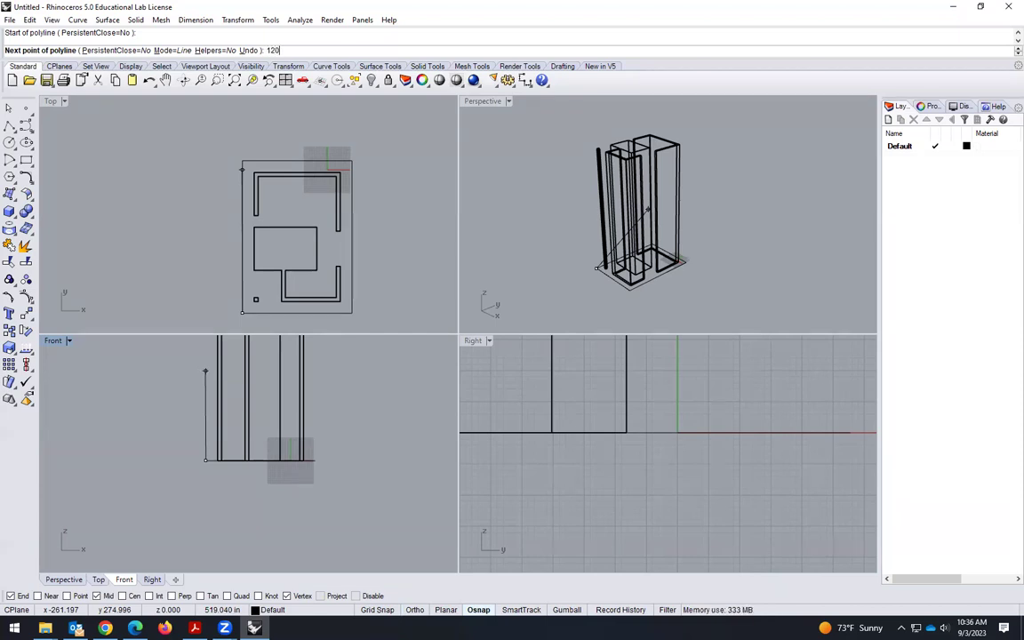
type("0")
key("Return")
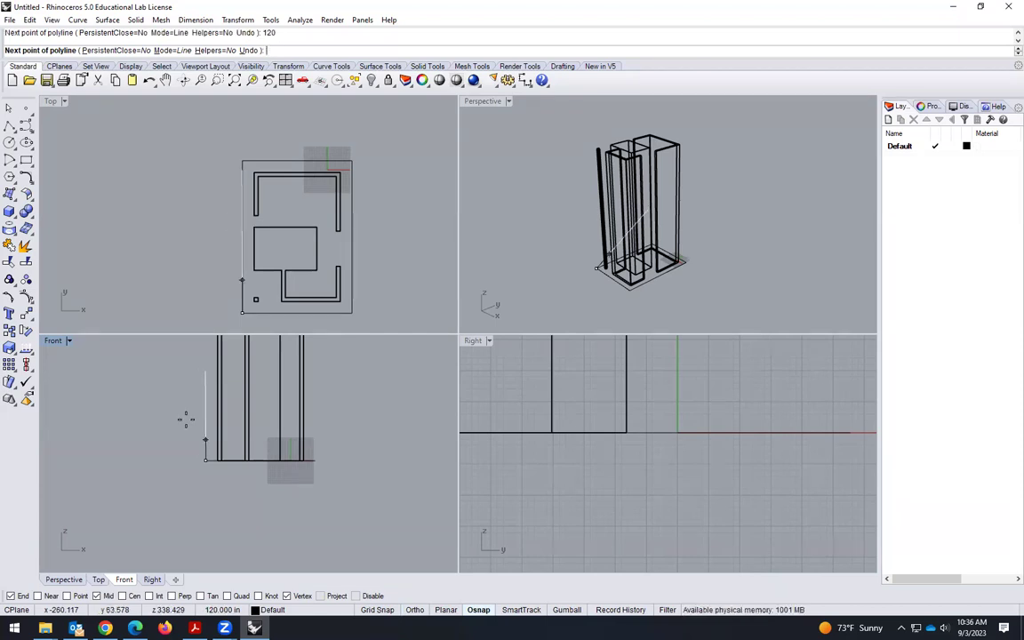
key("F8")
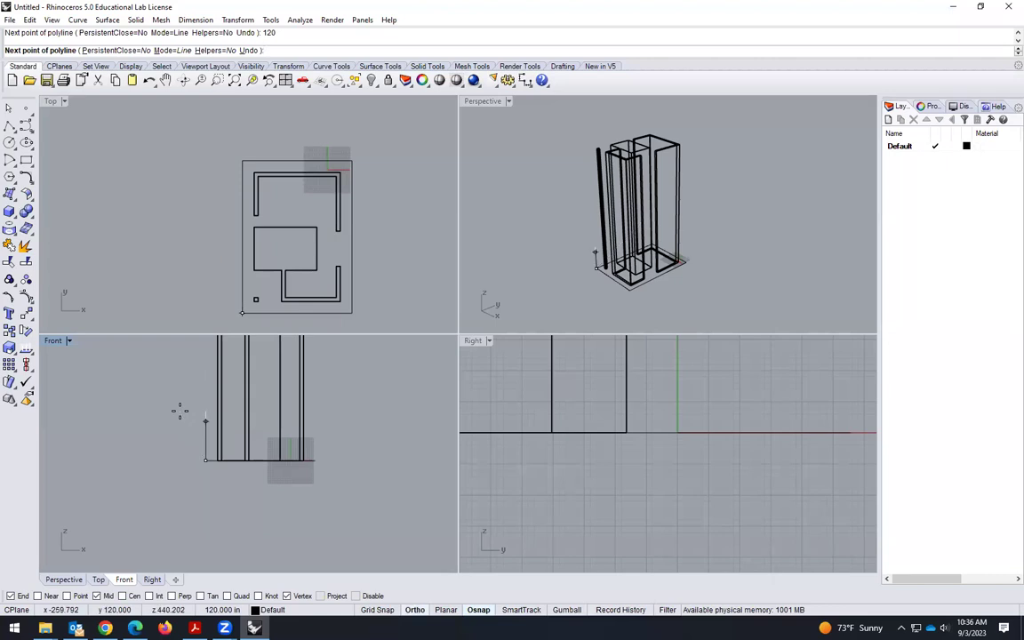
scroll(182, 414, "up", 3)
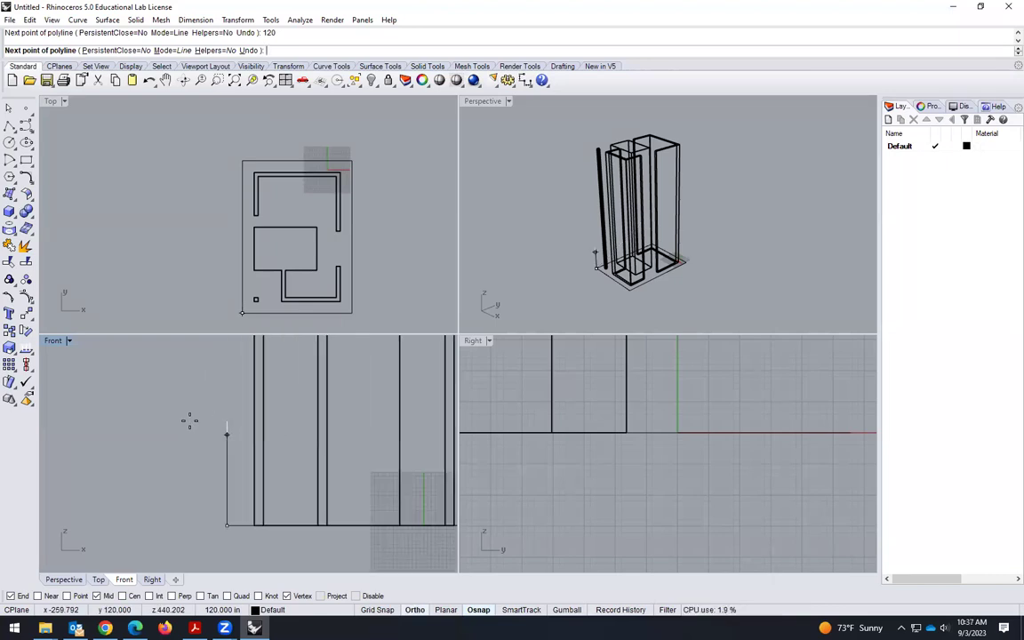
left_click(188, 422)
key("F8")
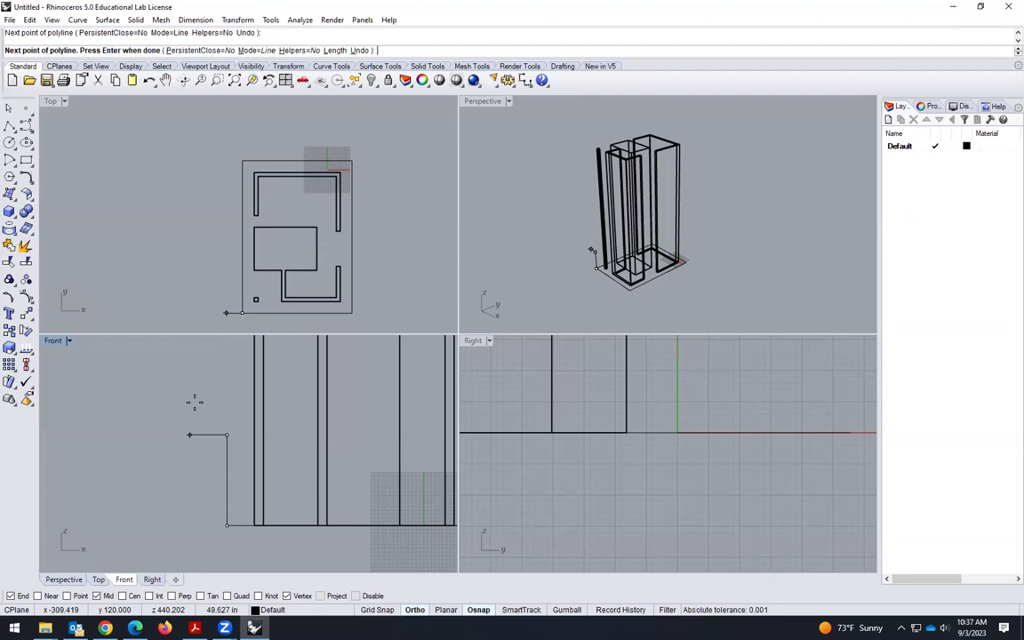
scroll(131, 434, "down", 3)
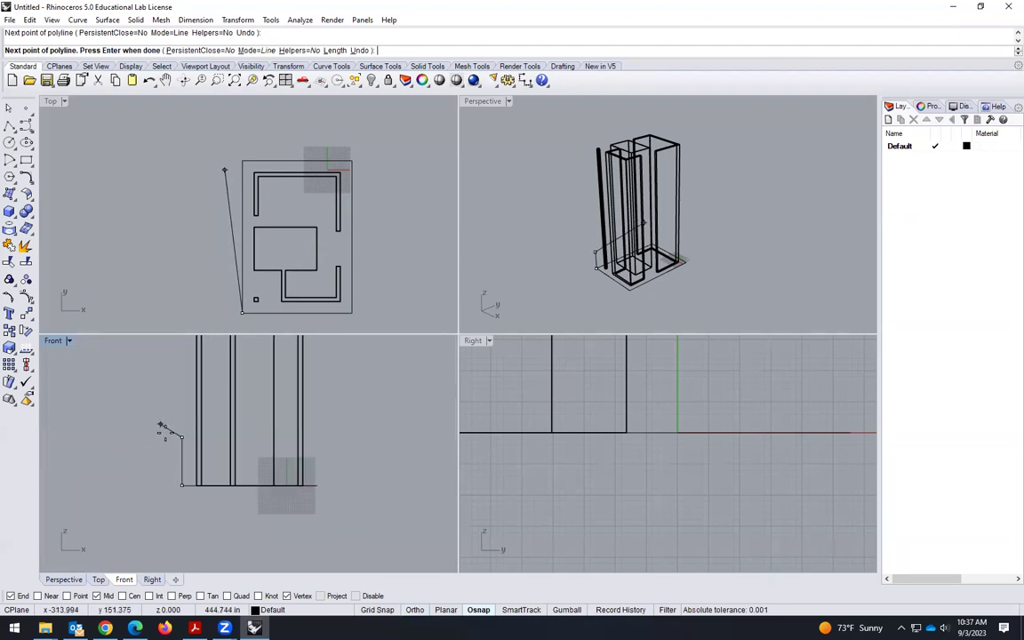
scroll(156, 429, "up", 1)
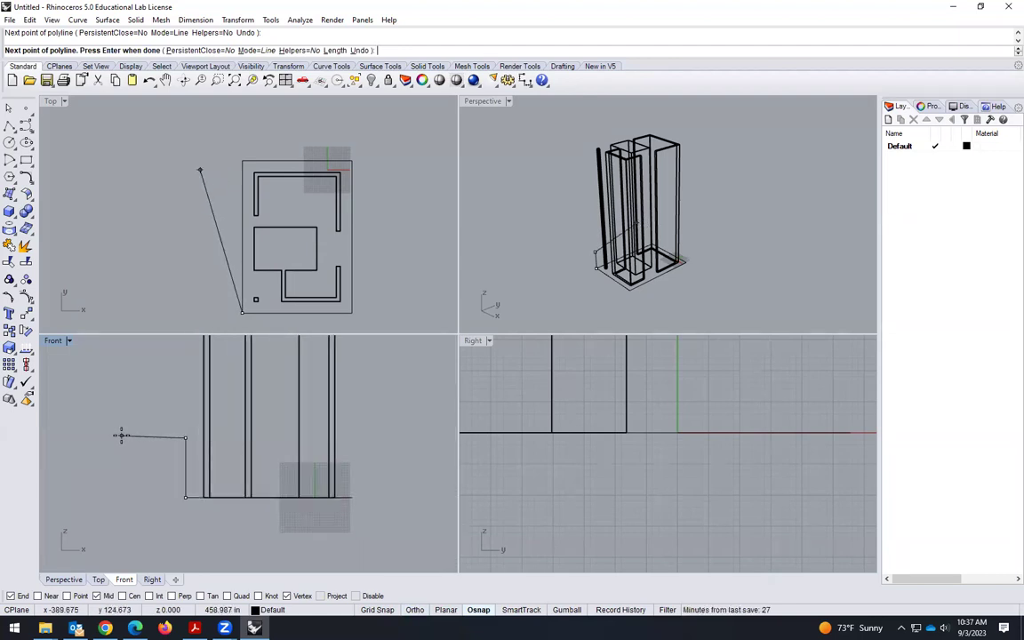
scroll(147, 414, "down", 3)
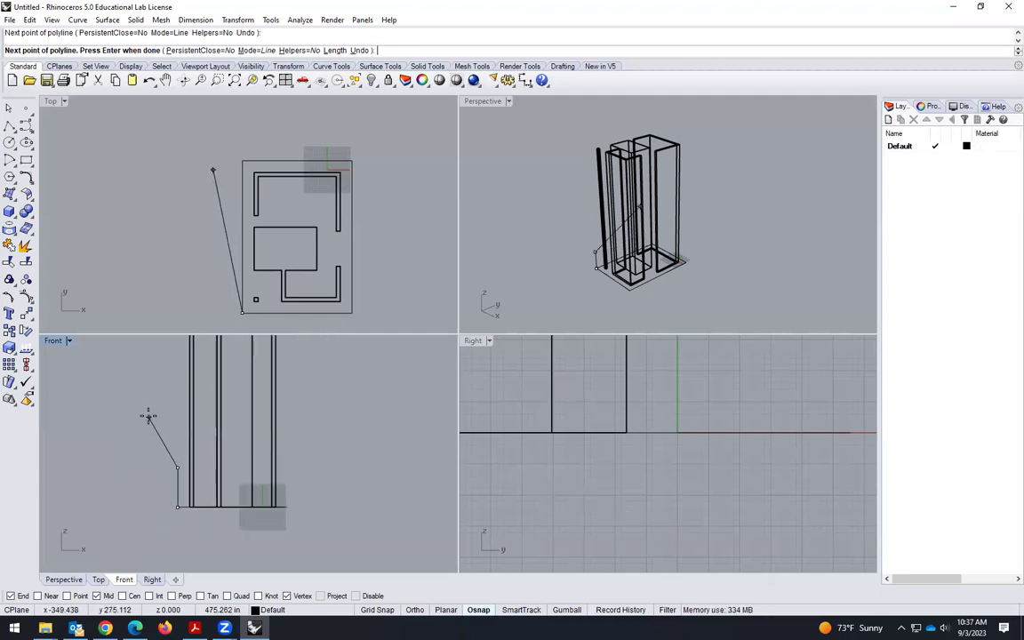
left_click(166, 500)
key("Escape")
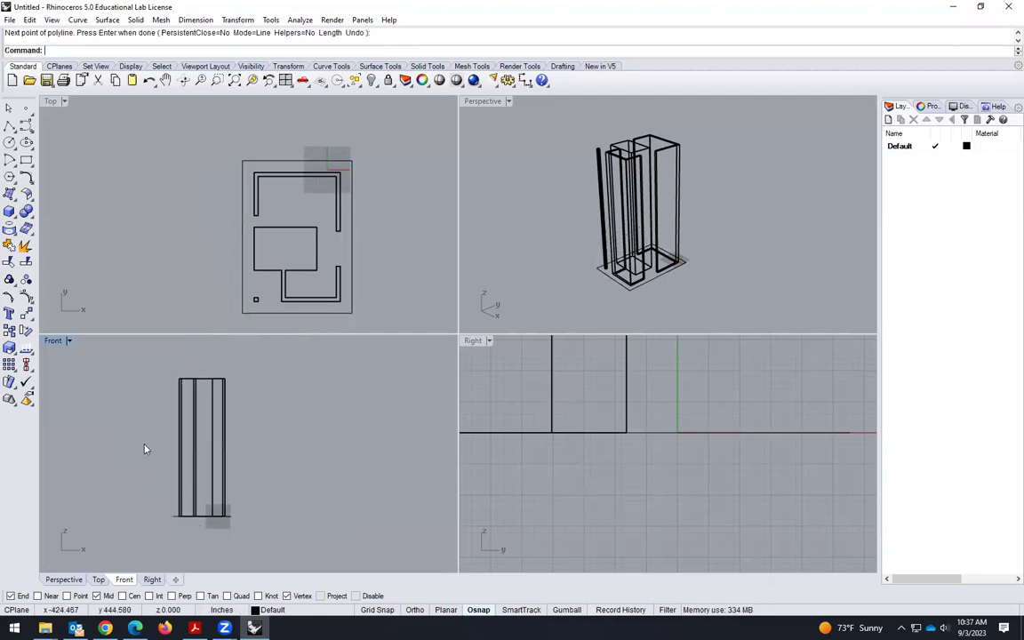
Draw a vertical 120-inch line upward from the front-left corner of the roof overhang outline
scroll(169, 514, "up", 3)
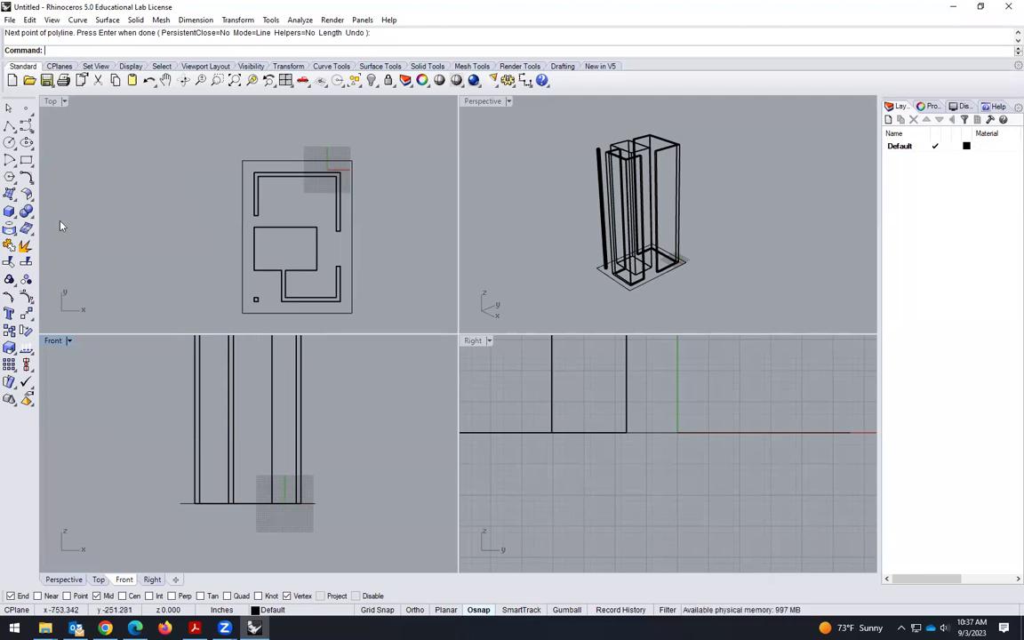
left_click(14, 133)
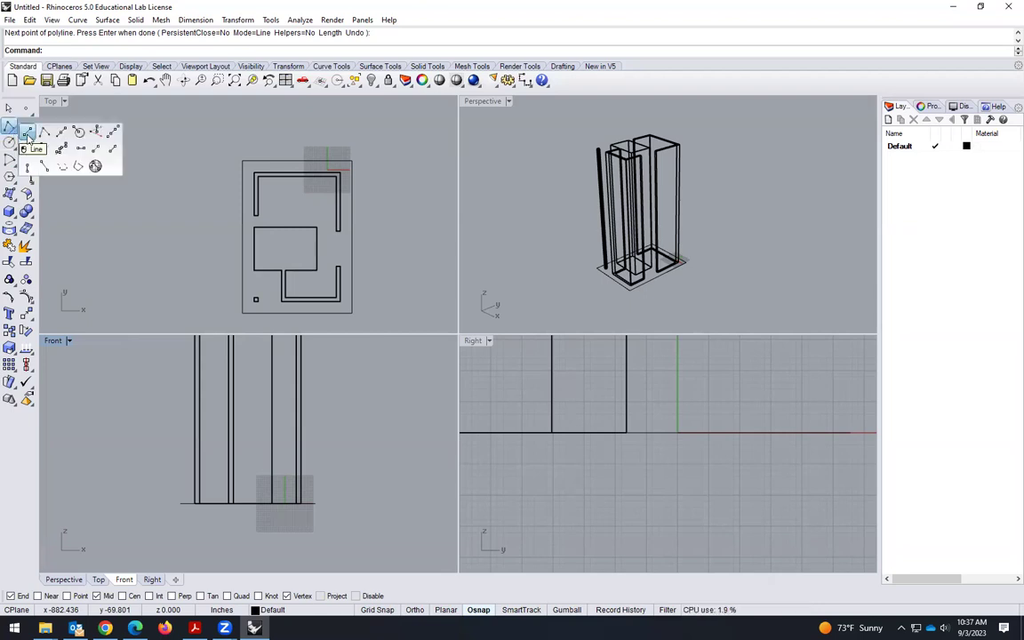
left_click(27, 136)
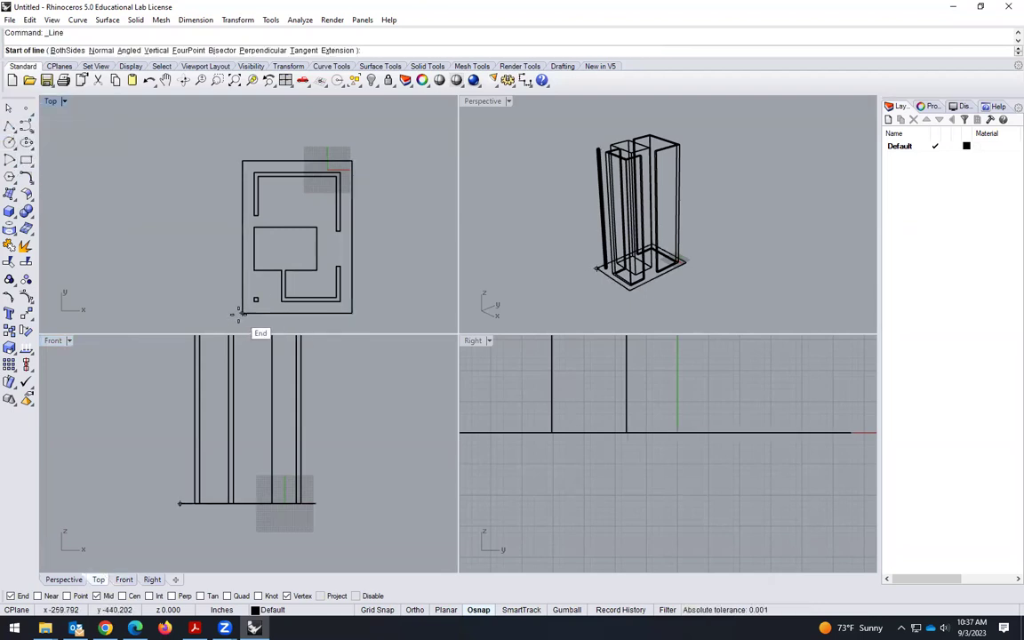
left_click(240, 313)
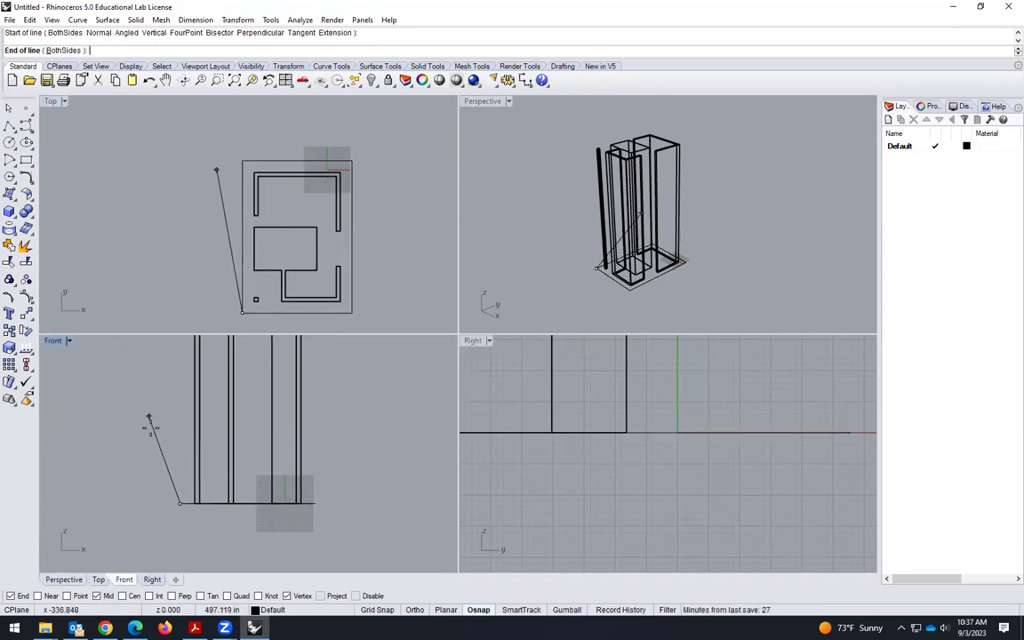
type("1")
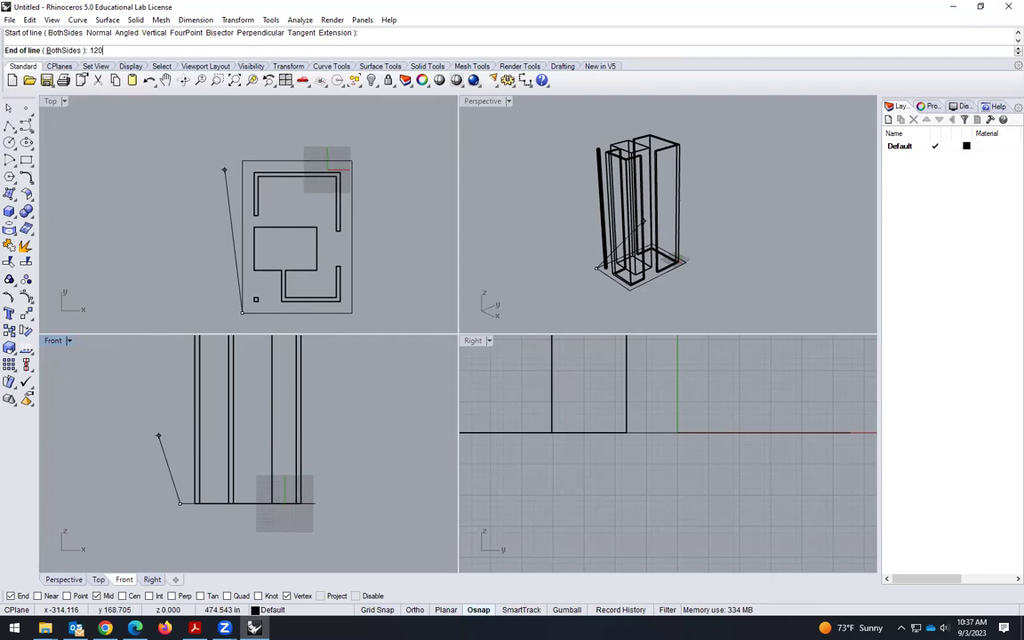
type("20")
key("Return")
key("F8")
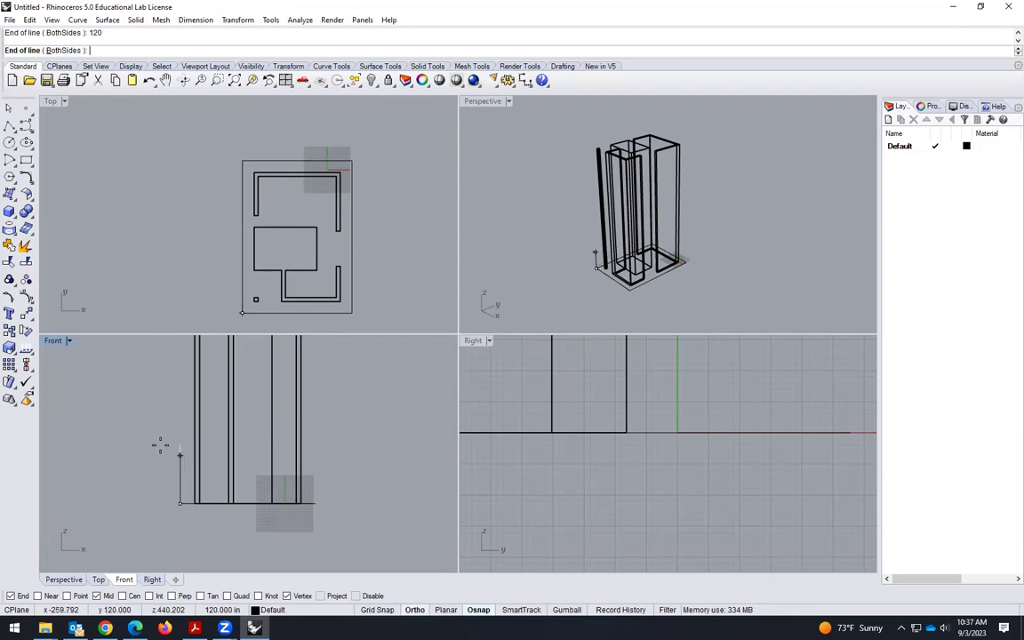
left_click(160, 447)
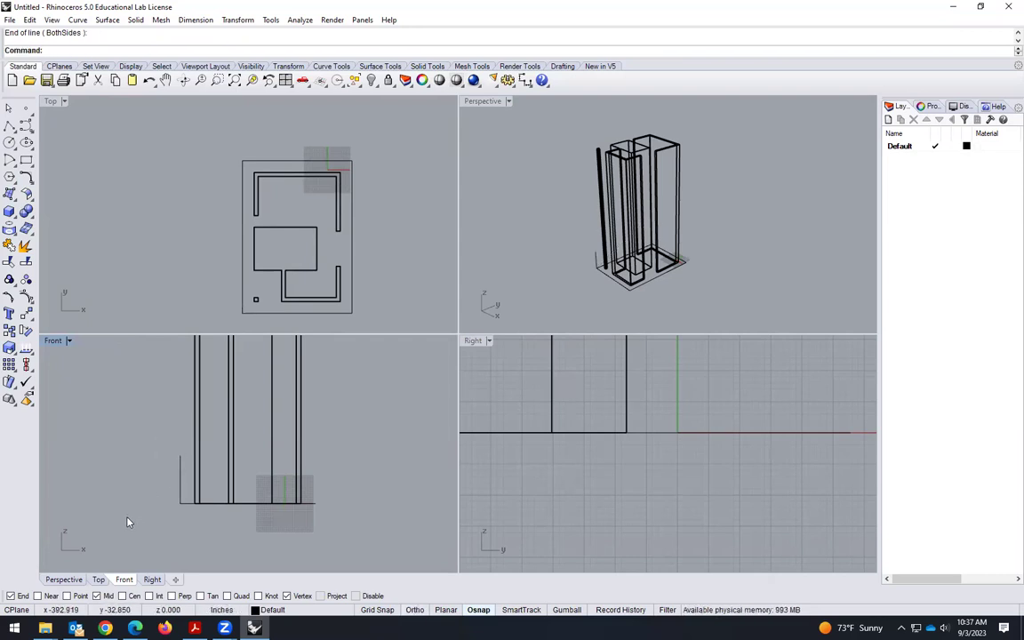
Copy the vertical eave-height line from its base to the front-right corner of the roof overhang outline and clear the selection
left_click(180, 475)
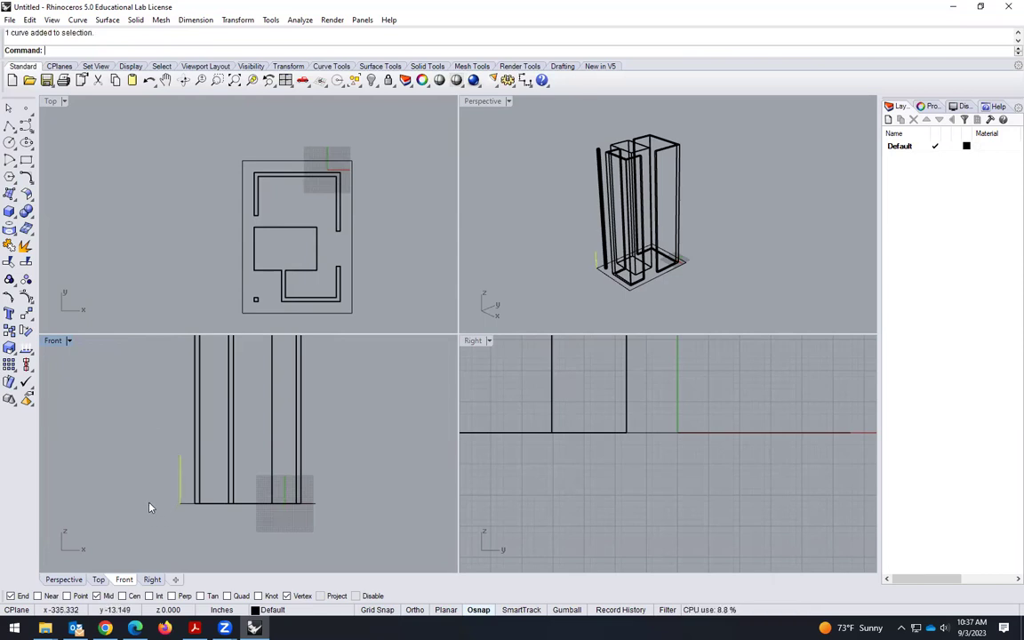
scroll(361, 486, "up", 3)
scroll(477, 375, "down", 2)
left_click(88, 471)
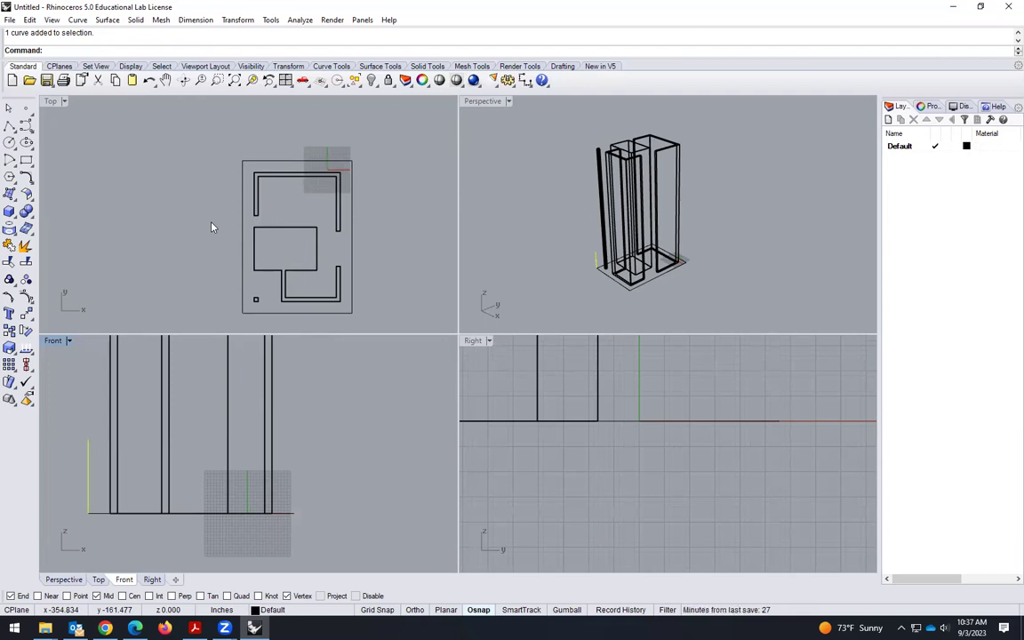
type("Copy")
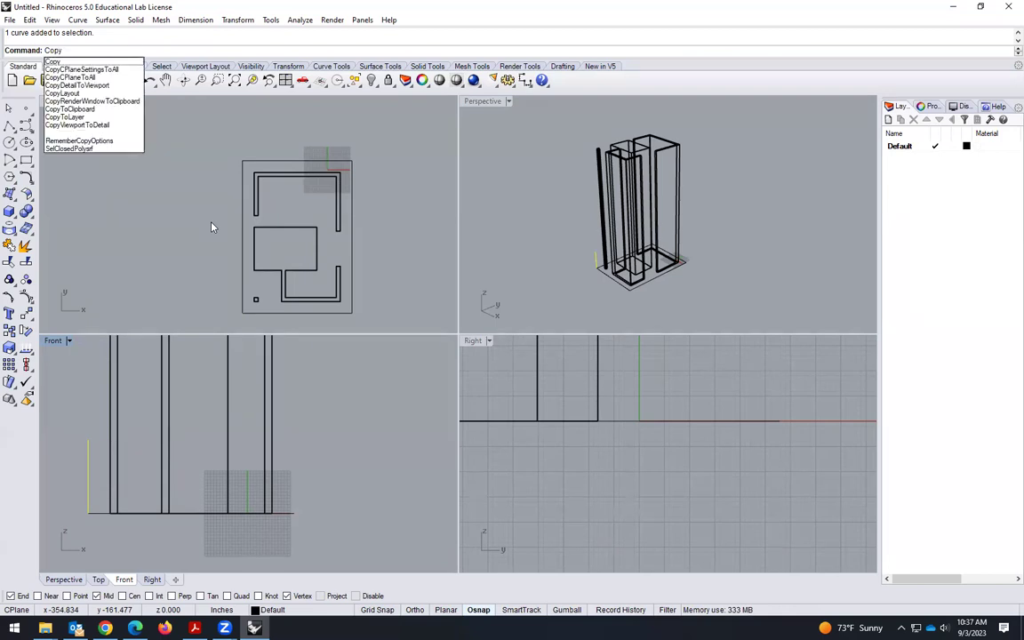
key("Return")
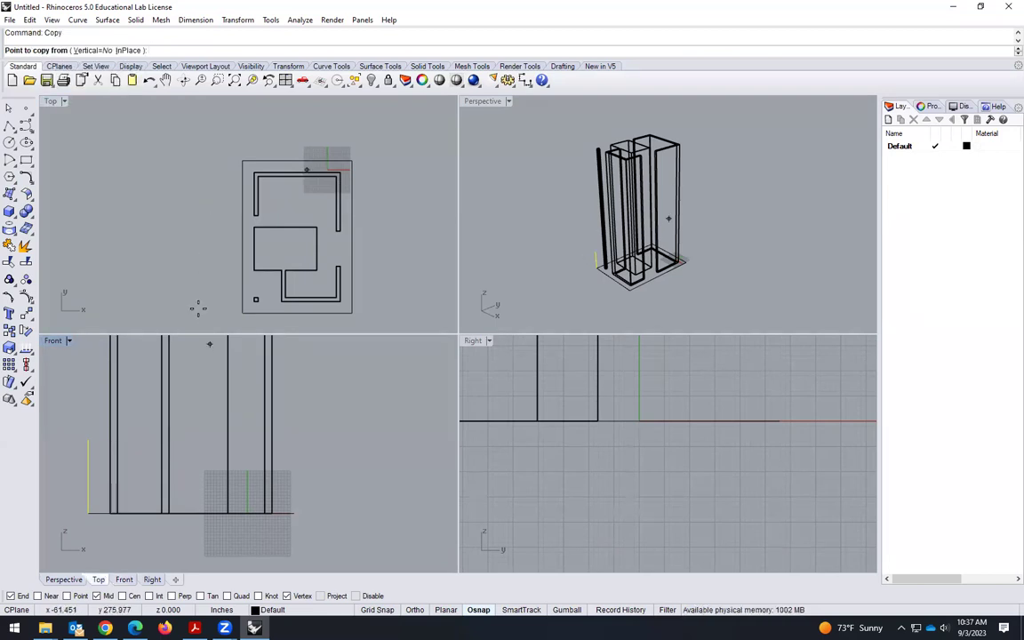
scroll(225, 324, "up", 1)
scroll(225, 325, "up", 1)
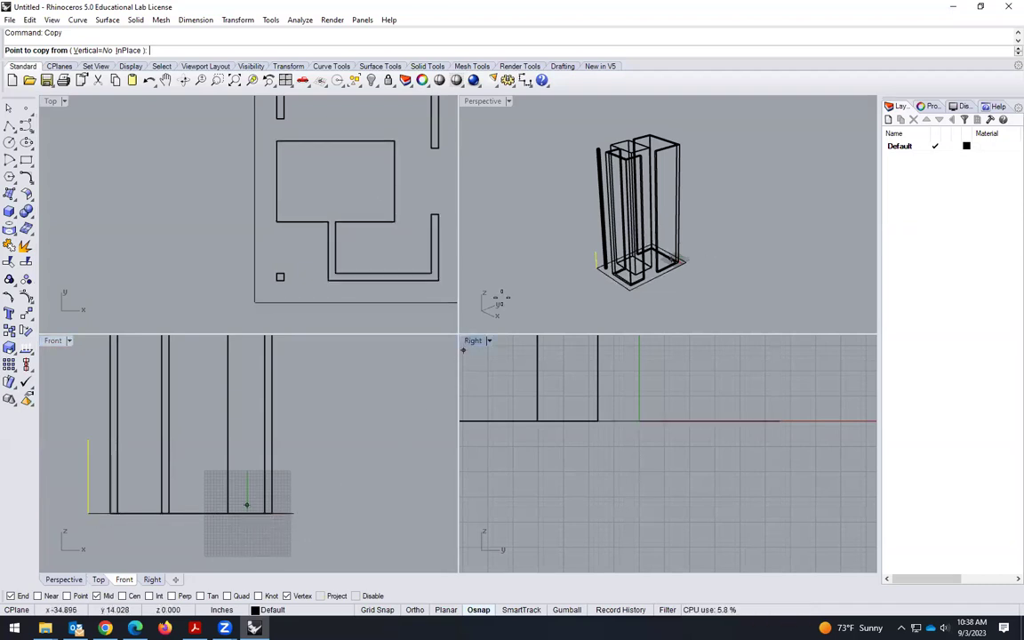
scroll(573, 267, "up", 4)
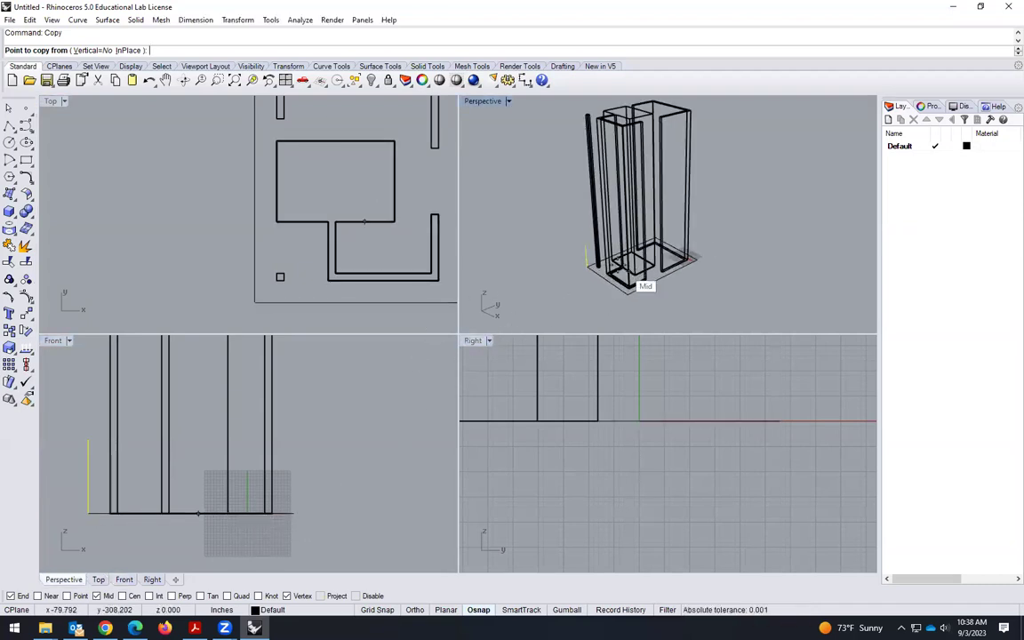
left_click(572, 259)
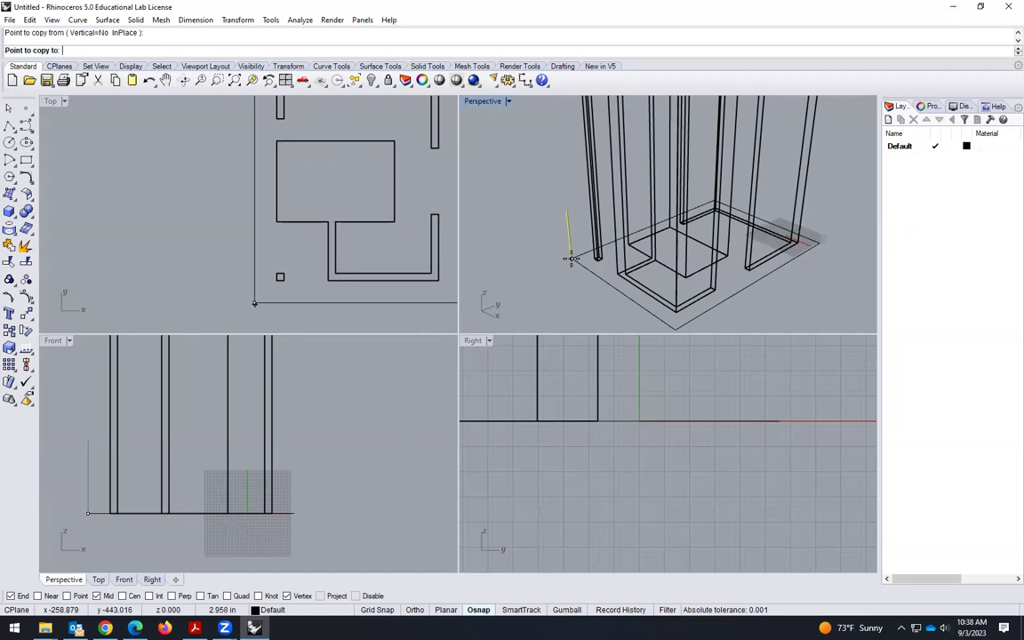
left_click(676, 329)
scroll(601, 279, "down", 3)
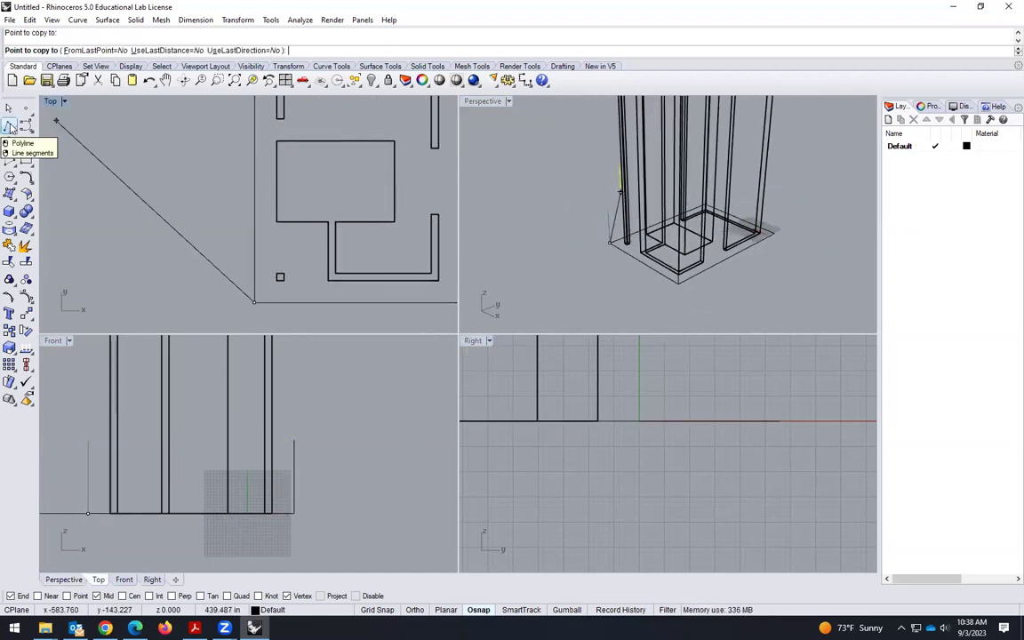
left_click(9, 108)
scroll(391, 400, "down", 2)
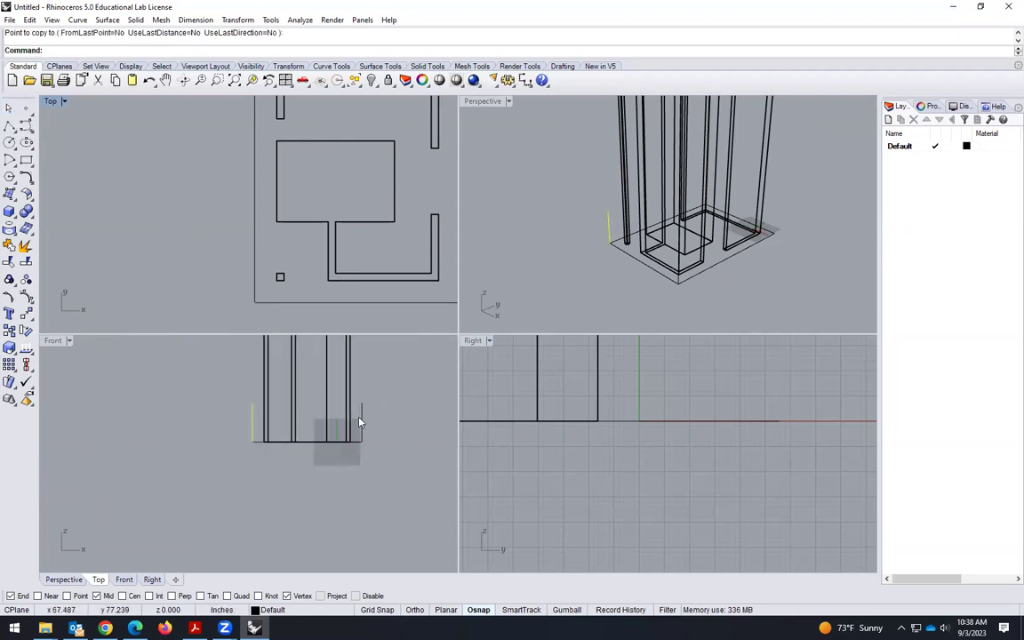
left_click(362, 425)
key("Escape")
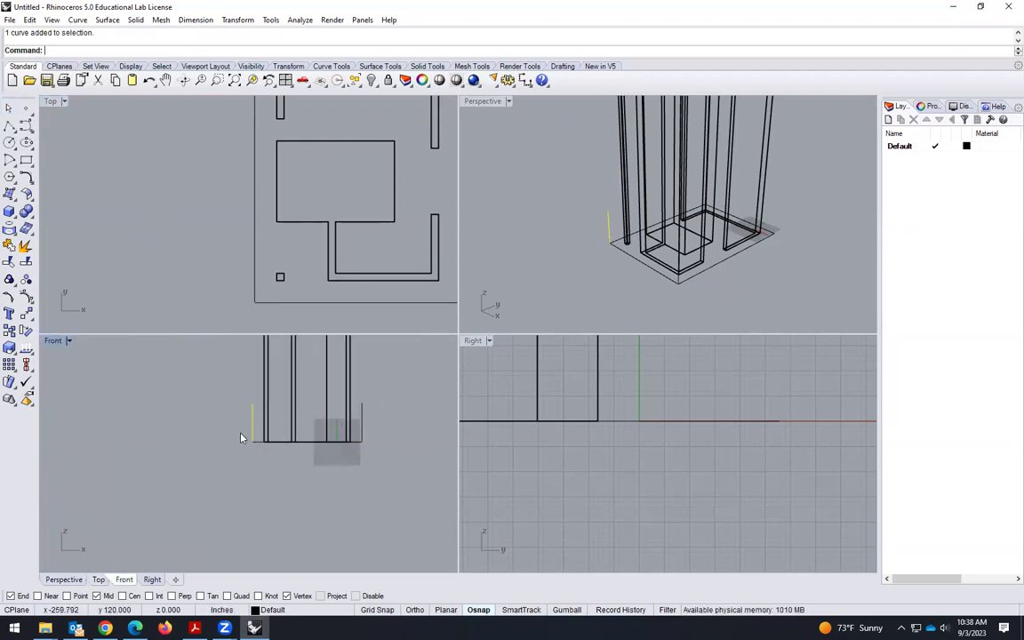
scroll(363, 420, "up", 2)
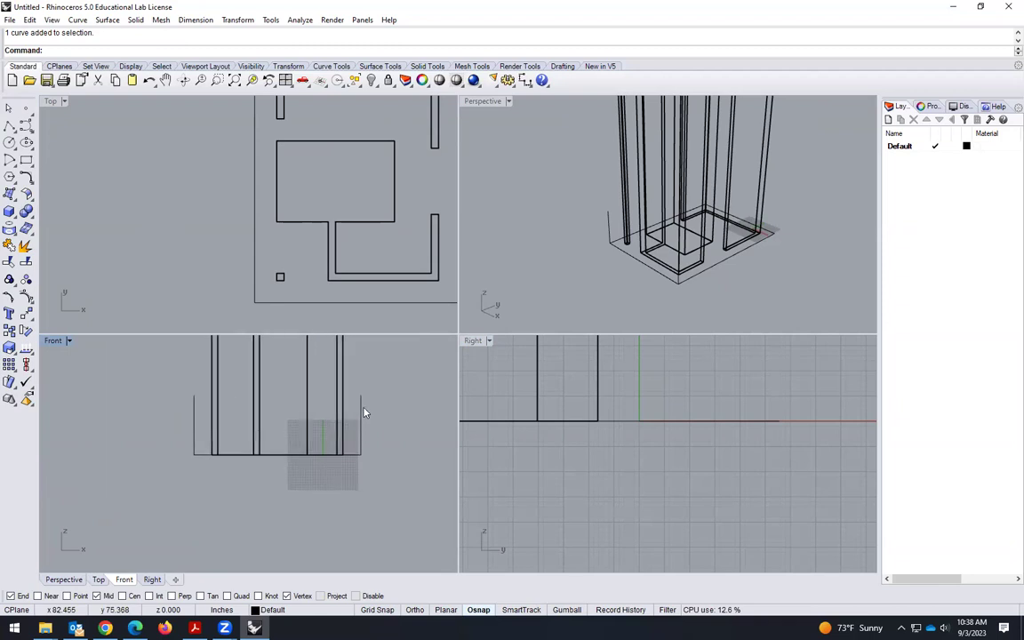
Check the front-right eave-height line's length with a linear dimension in the front view, and delete the dimension
scroll(354, 454, "down", 2)
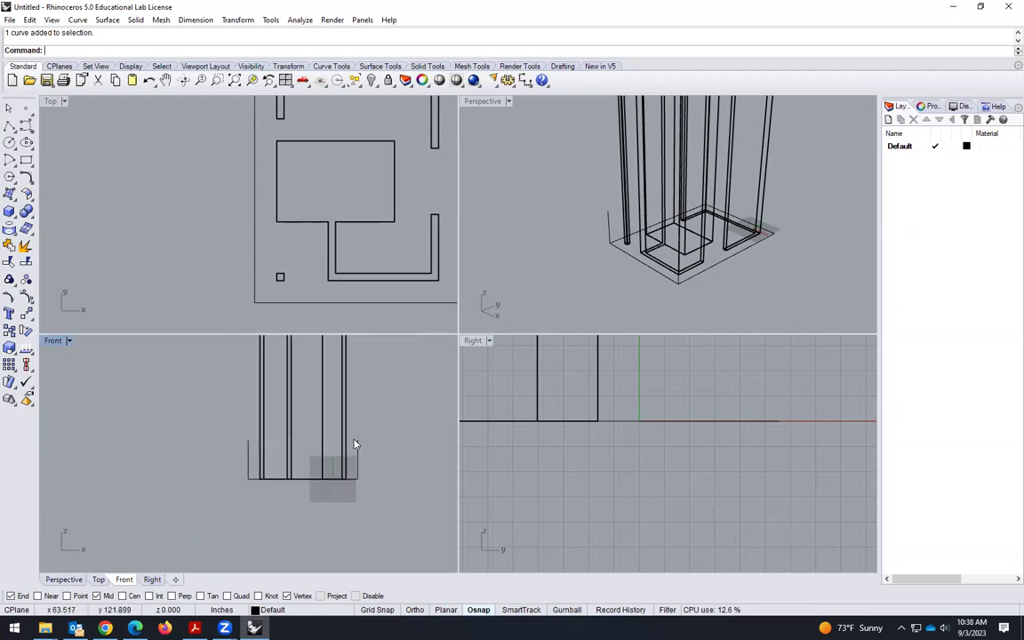
left_click(195, 19)
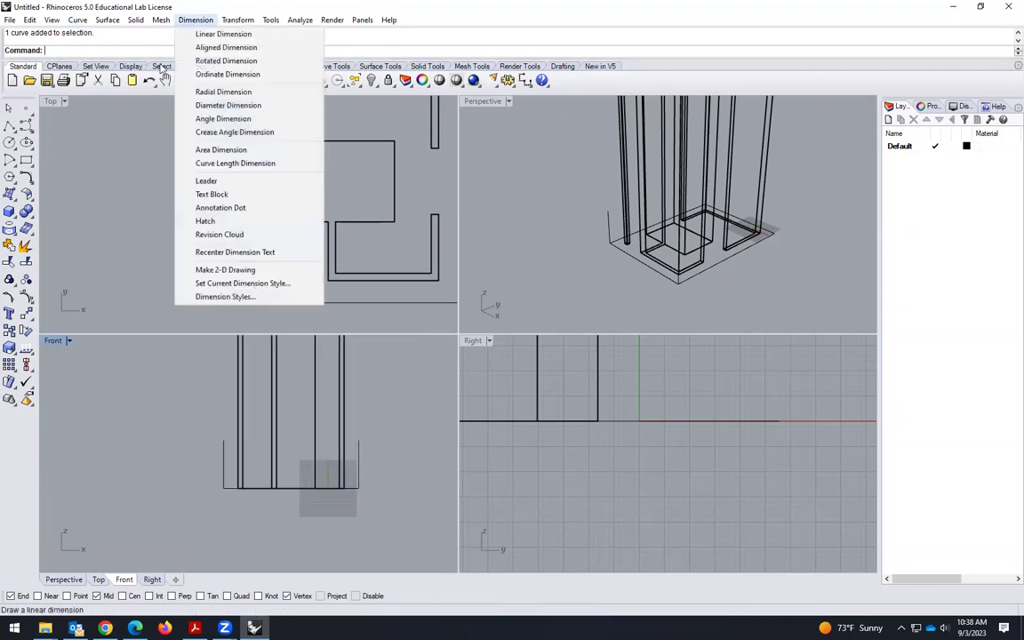
left_click(218, 34)
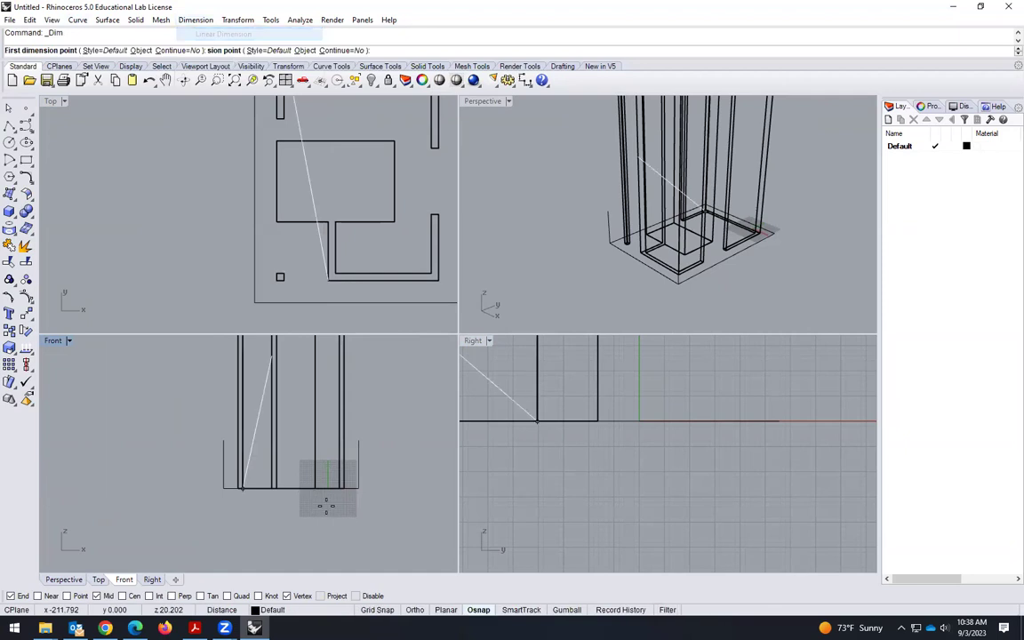
left_click(358, 439)
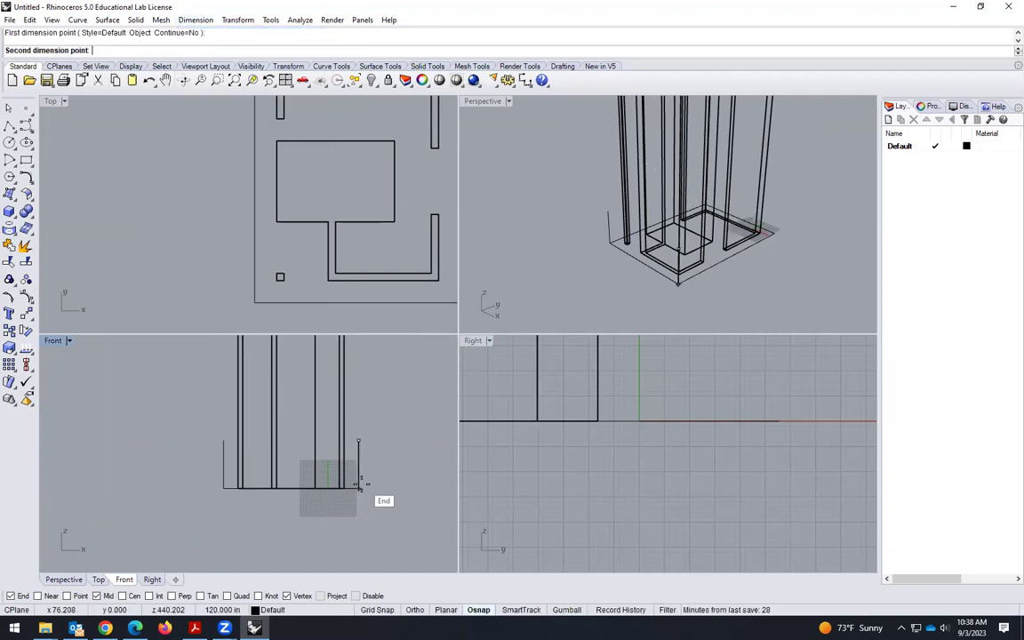
left_click(358, 487)
left_click(399, 444)
scroll(399, 444, "up", 5)
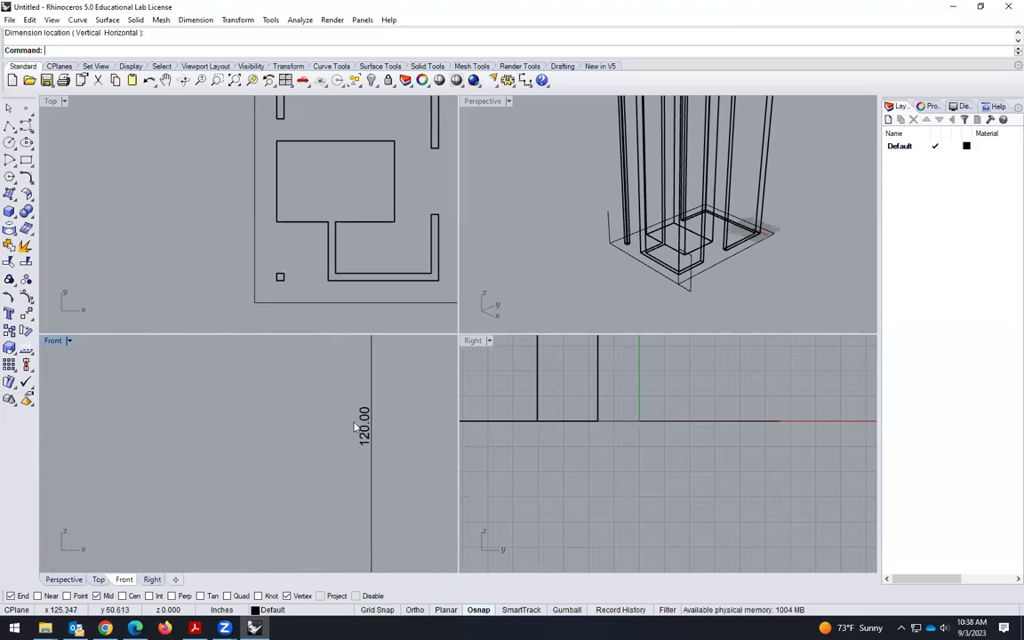
left_click(371, 444)
key("Delete")
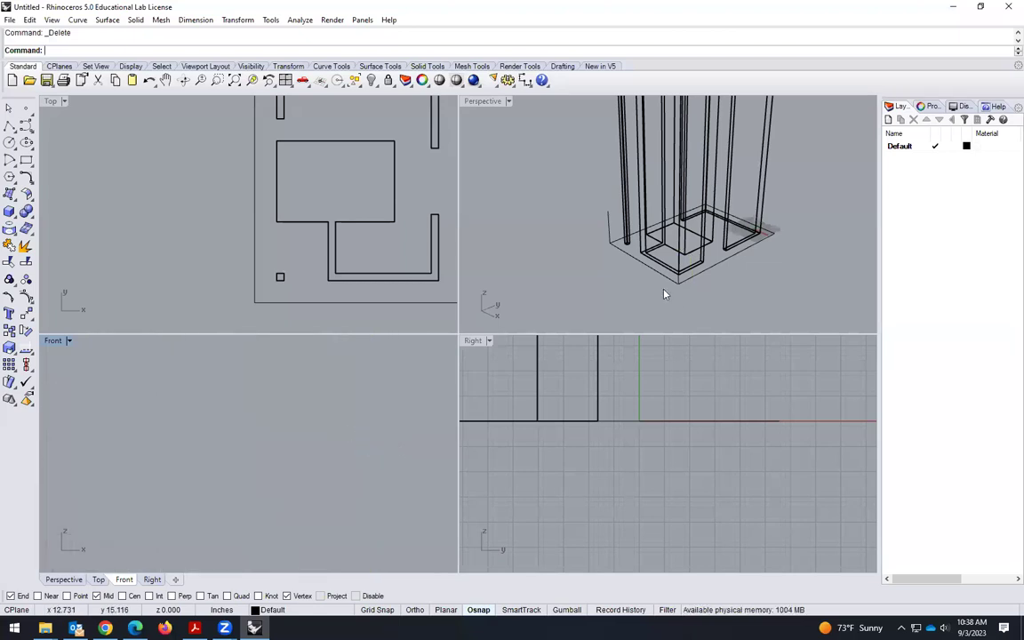
Measure the front-left eave-height line from its upper end to its base with a linear dimension in the perspective view
scroll(612, 220, "up", 2)
scroll(630, 248, "up", 2)
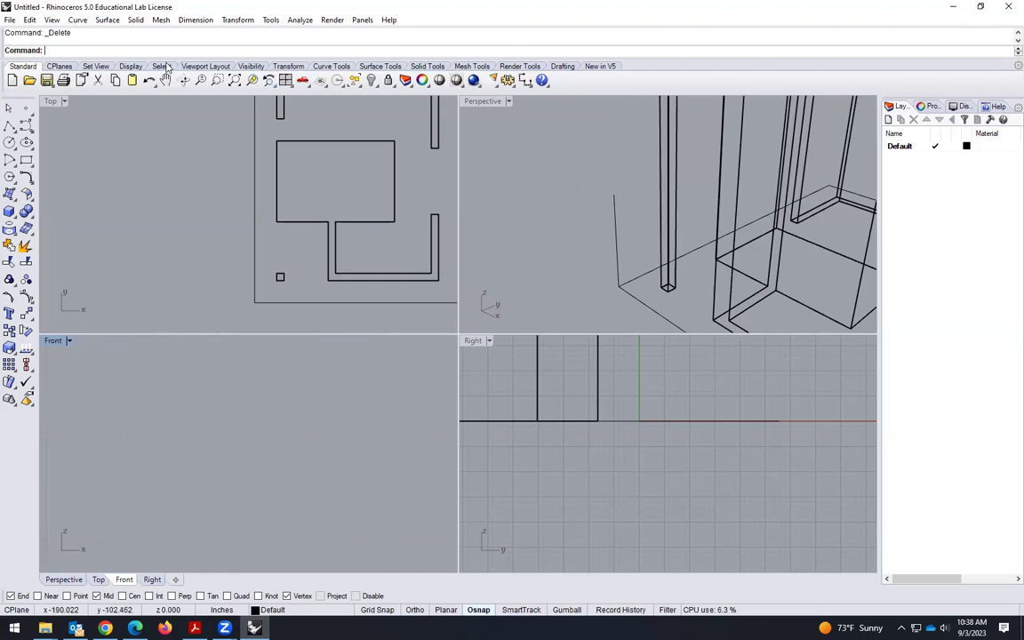
left_click(194, 19)
left_click(218, 34)
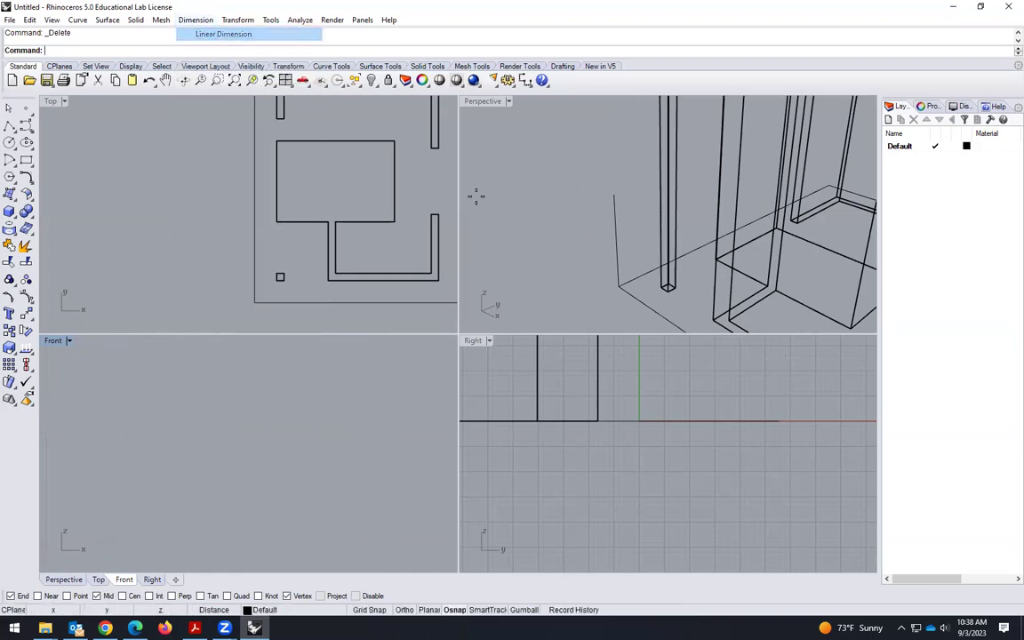
left_click(613, 194)
left_click(618, 287)
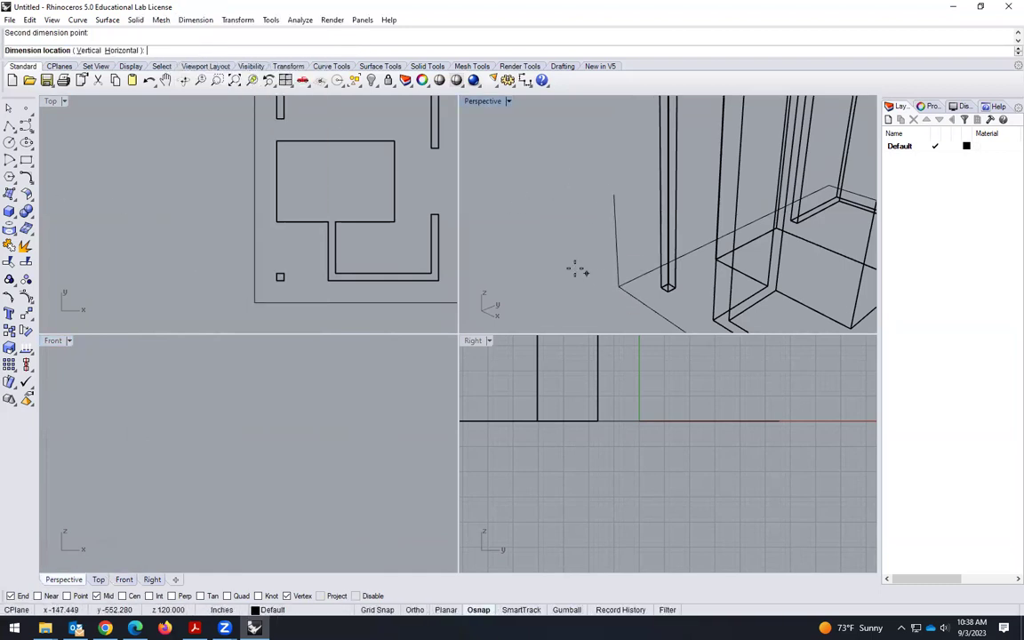
Place the pending linear dimension beside the vertical line in the perspective view and delete it
left_click(578, 275)
scroll(533, 234, "up", 5)
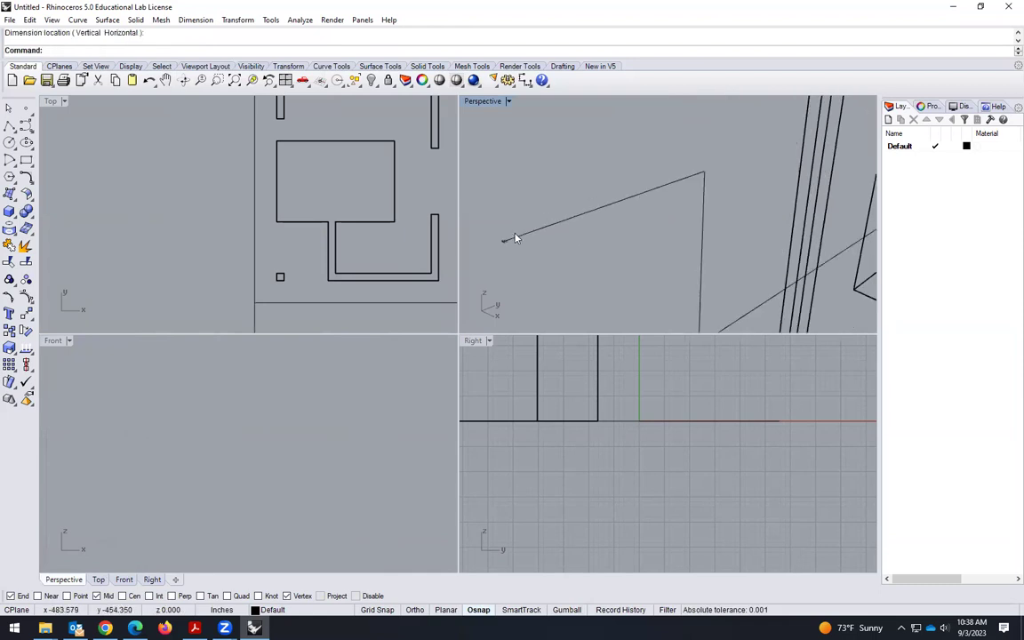
scroll(498, 277, "down", 5)
left_click(562, 185)
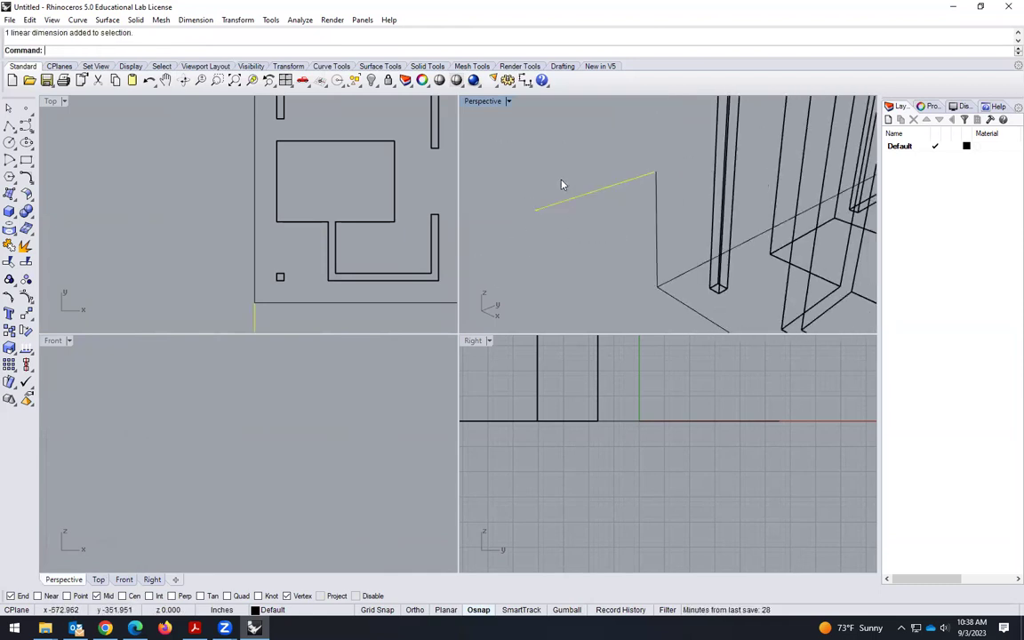
key("Delete")
Examine the model's front view, then check the roof slope and eave heights in CLASSWORK 01.pdf in Adobe Acrobat and return to Rhinoceros
scroll(536, 245, "down", 2)
scroll(289, 257, "down", 3)
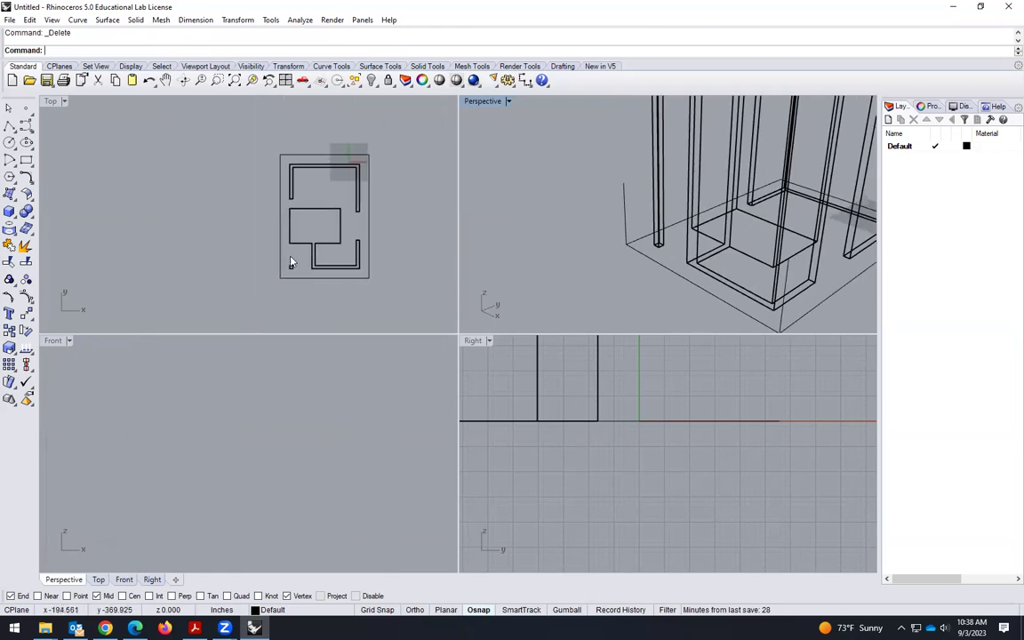
scroll(288, 258, "down", 2)
scroll(224, 418, "down", 5)
scroll(554, 430, "down", 5)
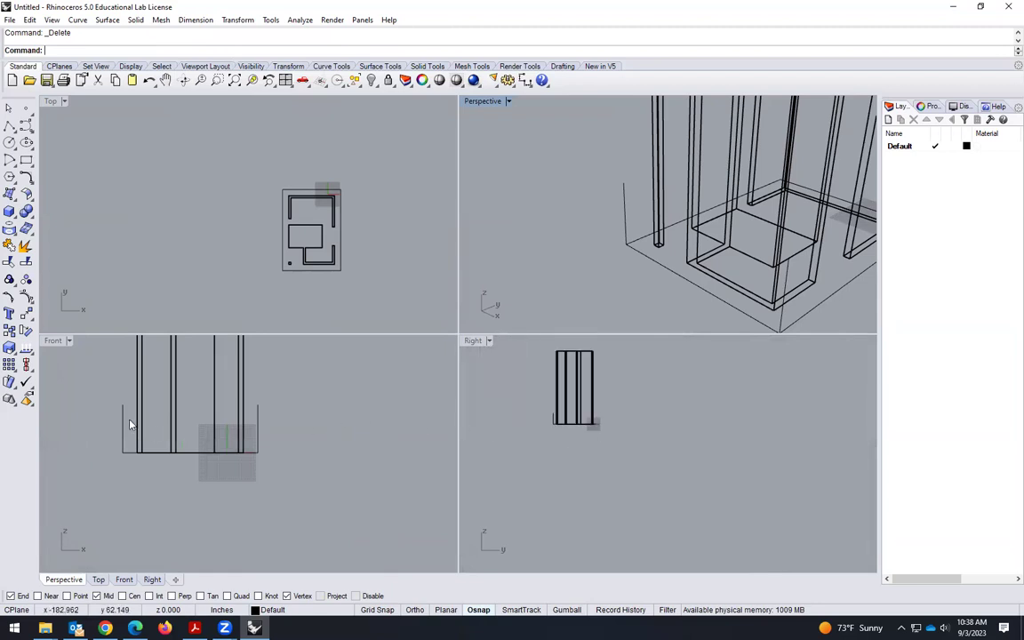
scroll(98, 357, "up", 3)
scroll(198, 409, "down", 5)
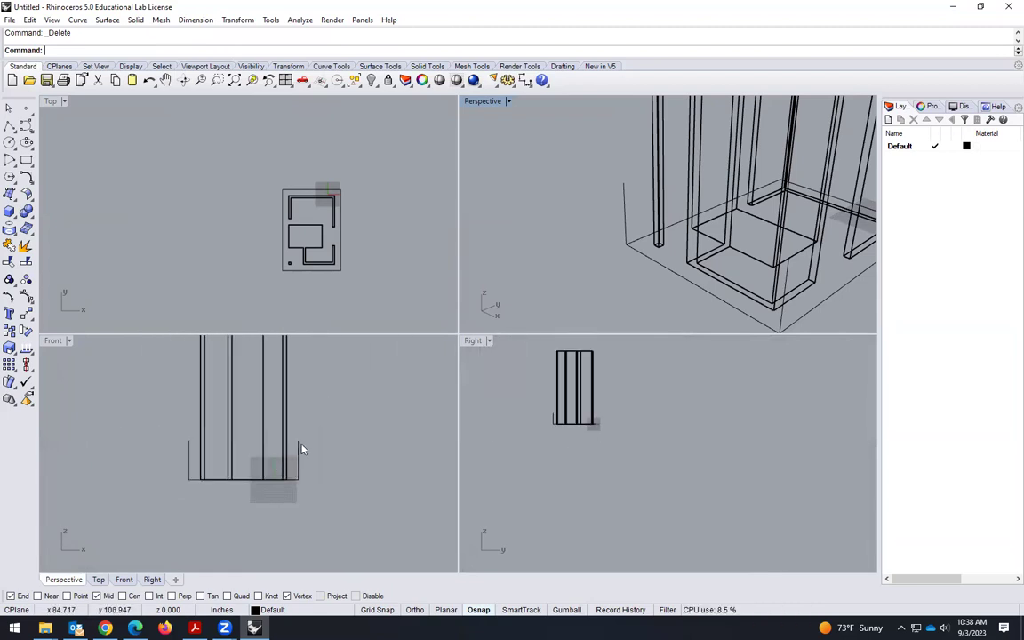
key("alt+Tab")
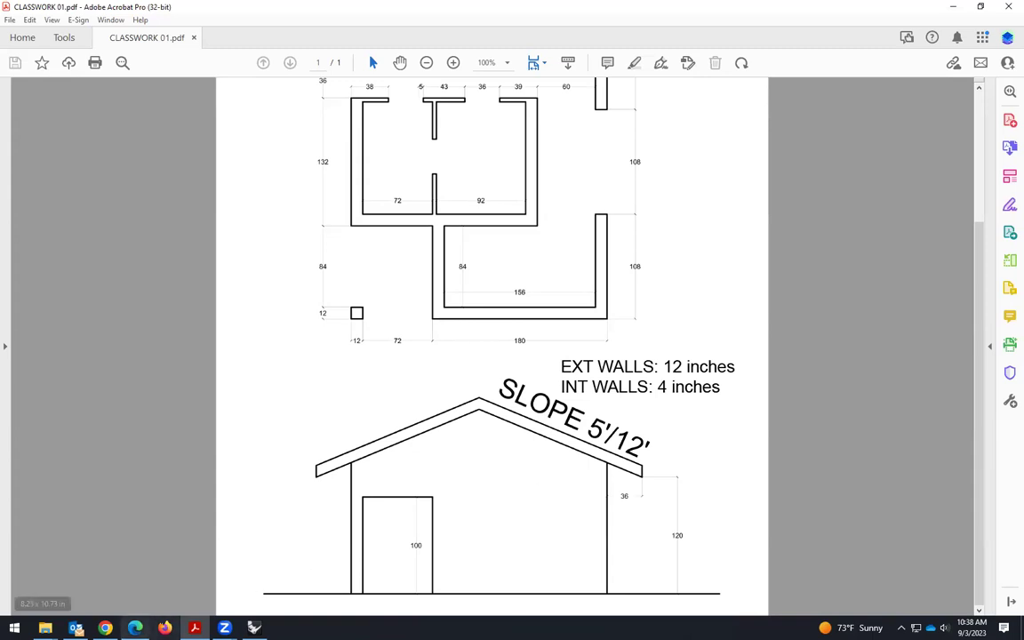
key("alt+Tab")
Draw a 12-inch horizontal line in the front view, inward from the upper end of the left vertical line
scroll(290, 469, "up", 3)
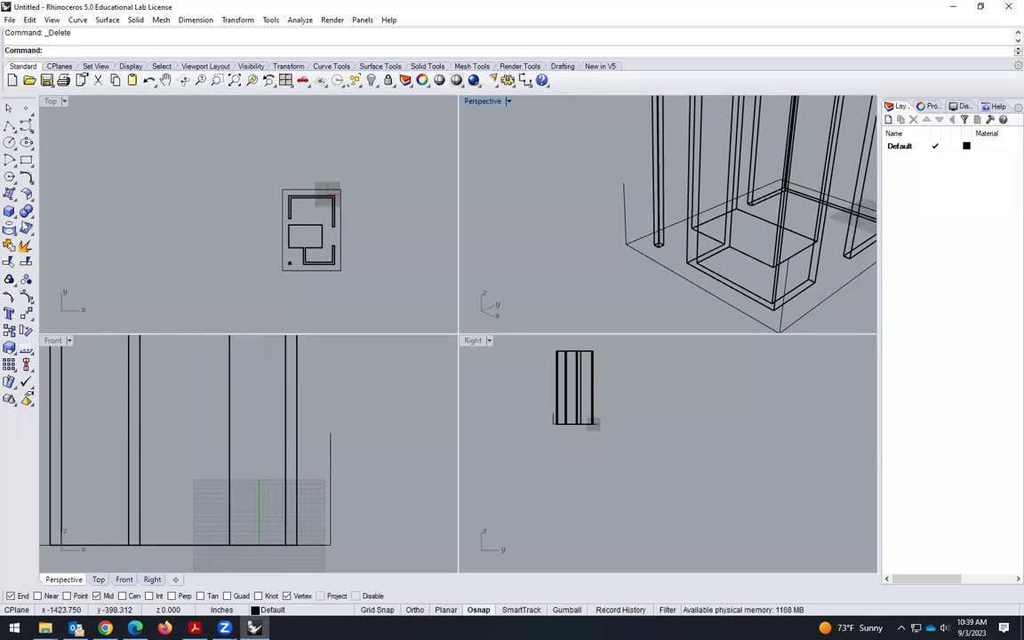
left_click(9, 125)
left_click(20, 116)
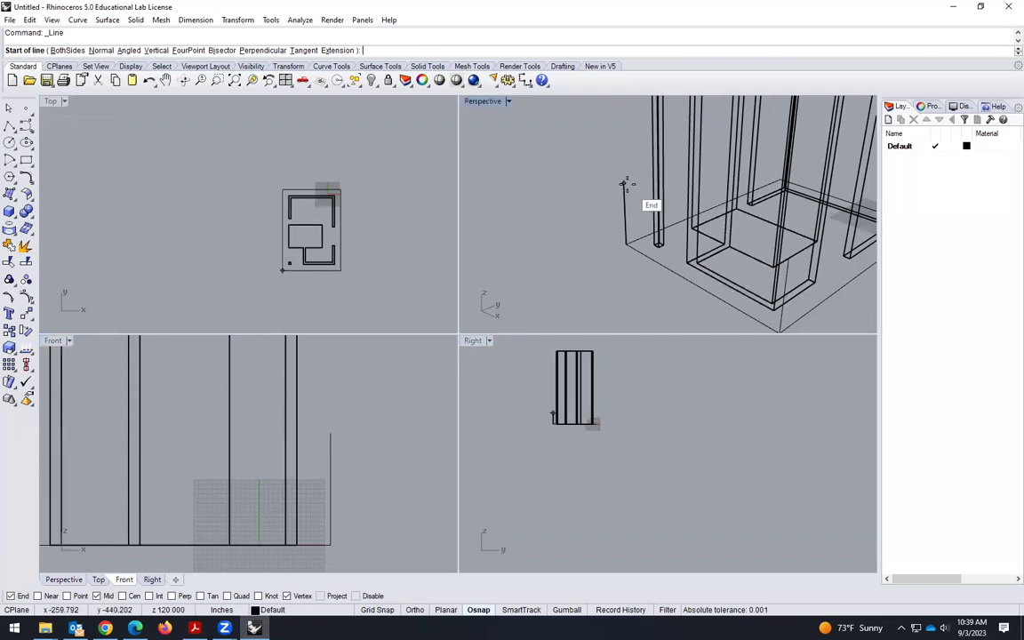
scroll(622, 189, "up", 4)
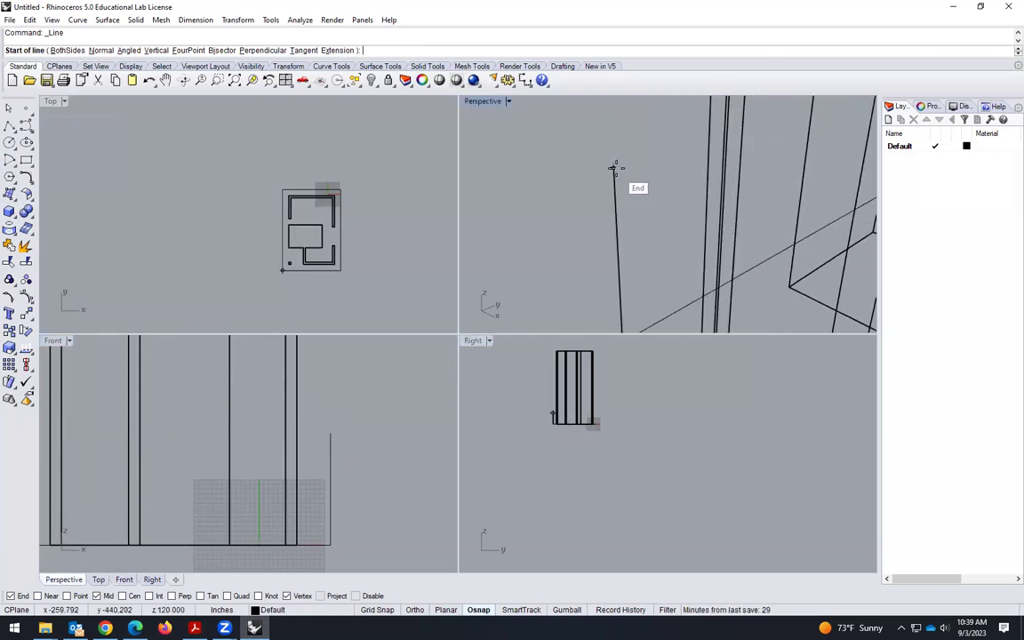
left_click(614, 169)
scroll(396, 422, "down", 5)
scroll(222, 430, "up", 3)
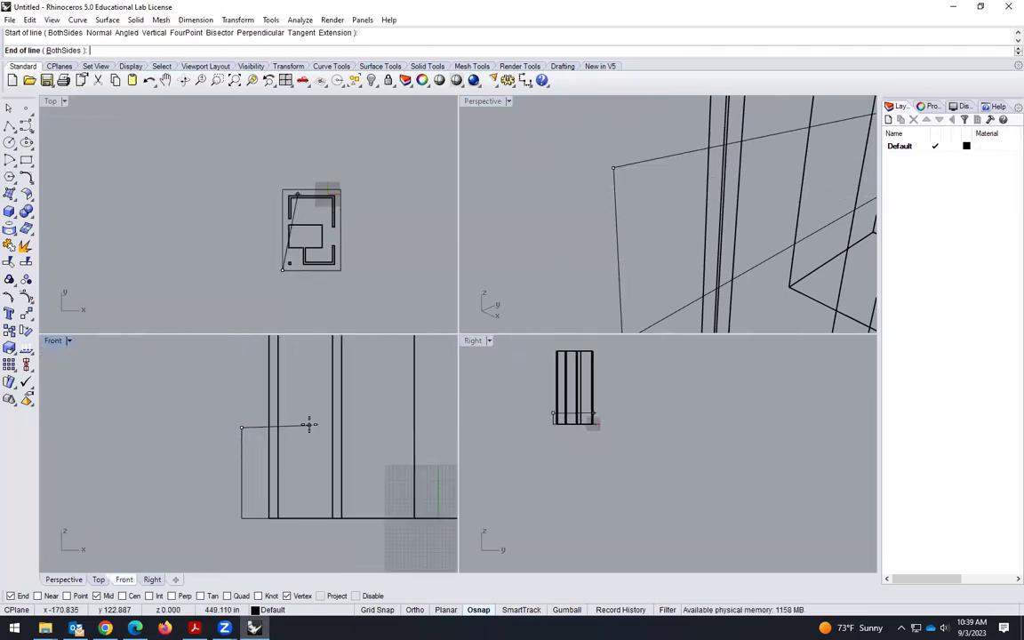
type("12")
key("Return")
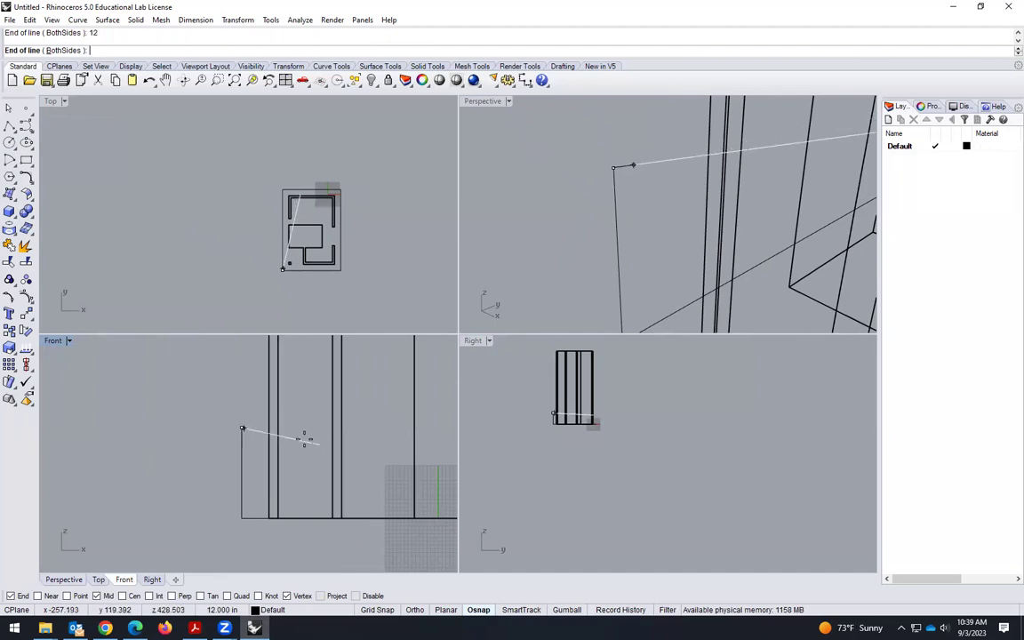
scroll(267, 428, "up", 2)
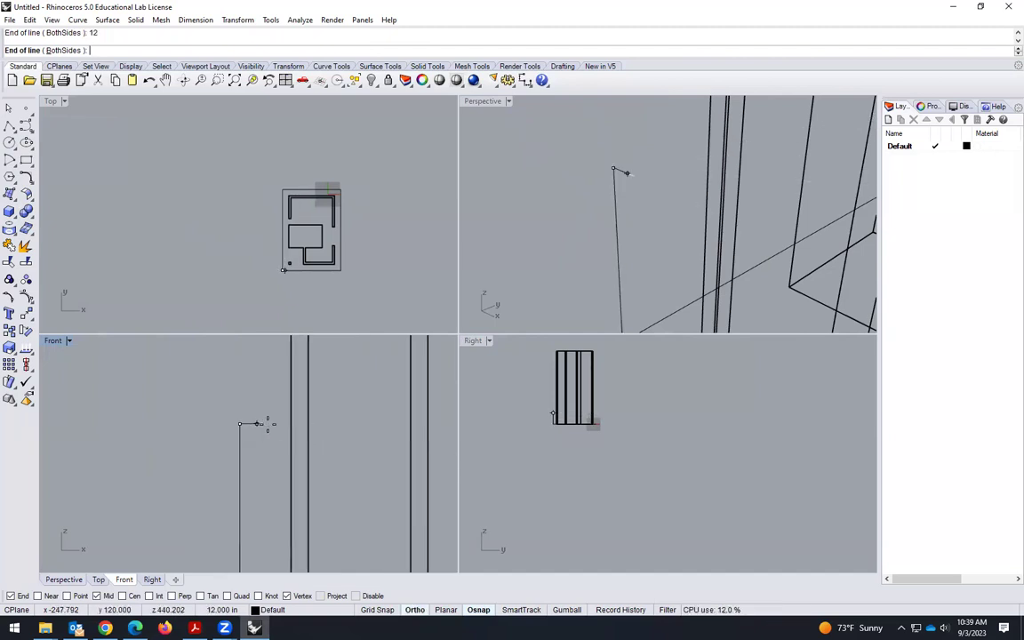
left_click(267, 427)
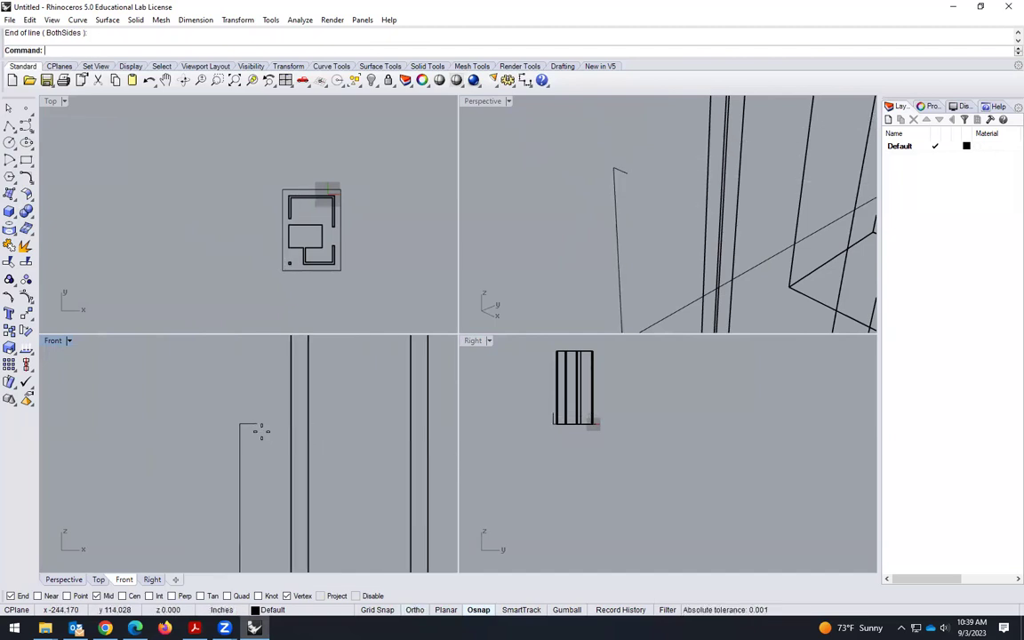
Draw a 5-inch vertical line upward from the inner end of the 12-inch horizontal line
key("Return")
left_click(255, 424)
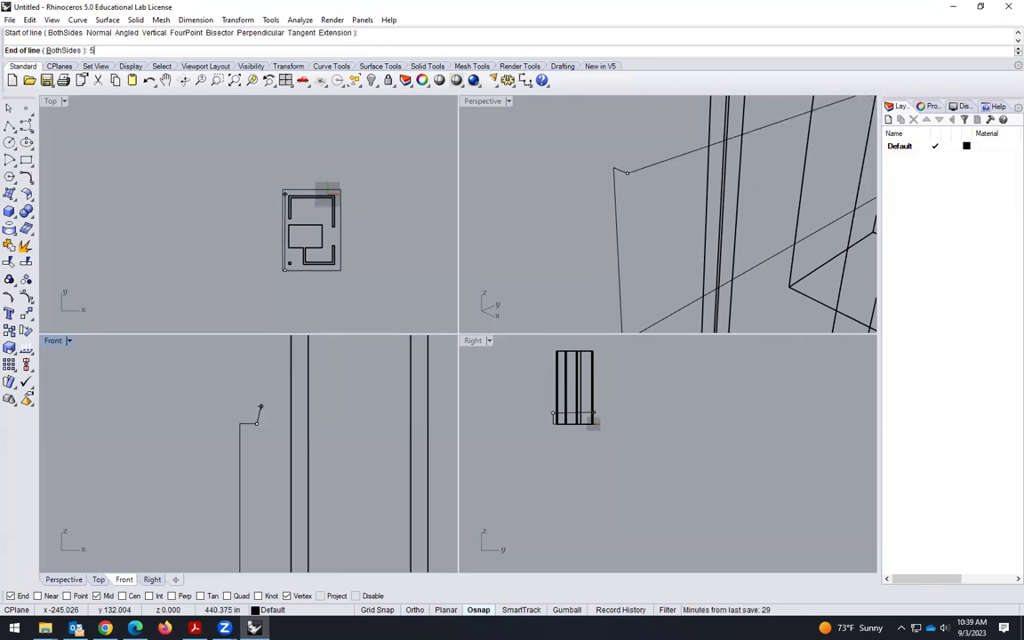
type("5")
key("Return")
scroll(254, 414, "up", 2)
left_click(253, 409)
scroll(231, 464, "up", 3)
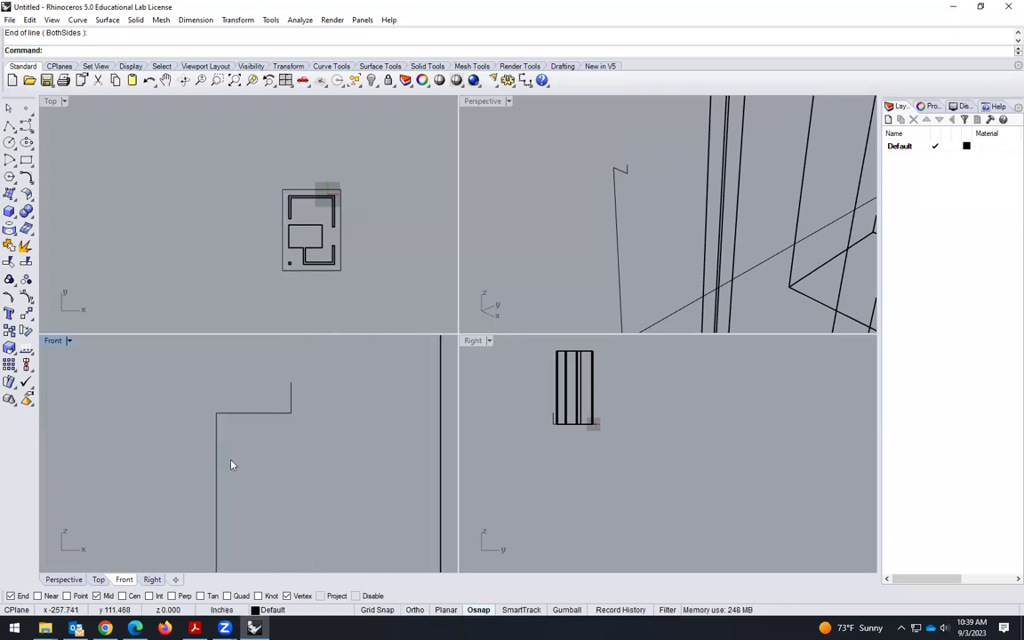
Draw the sloped roof line from the left vertical line's upper end to the upper end of the 5-inch line
key("Return")
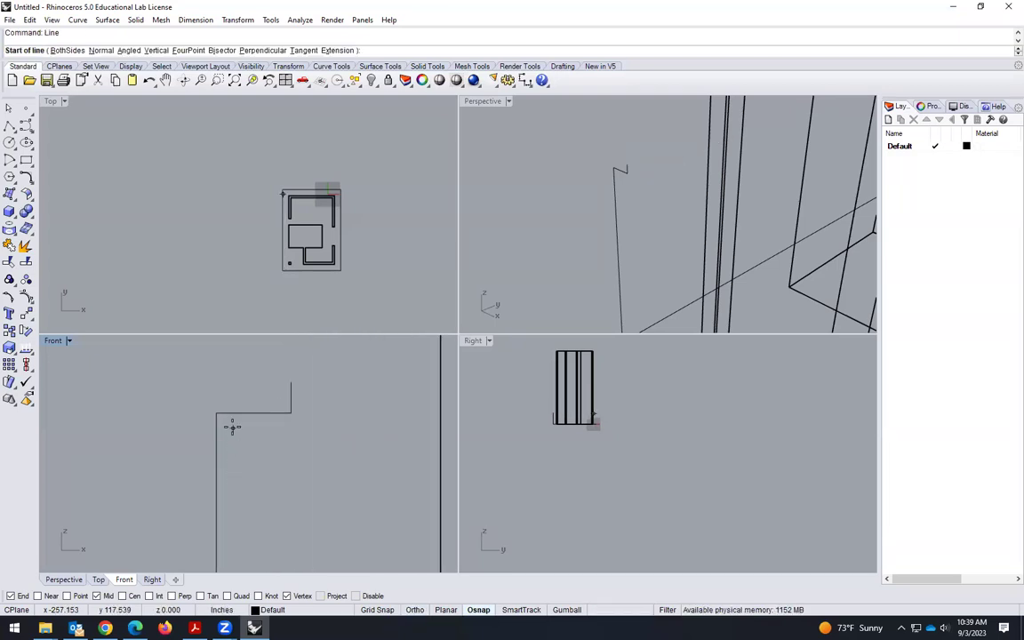
left_click(216, 413)
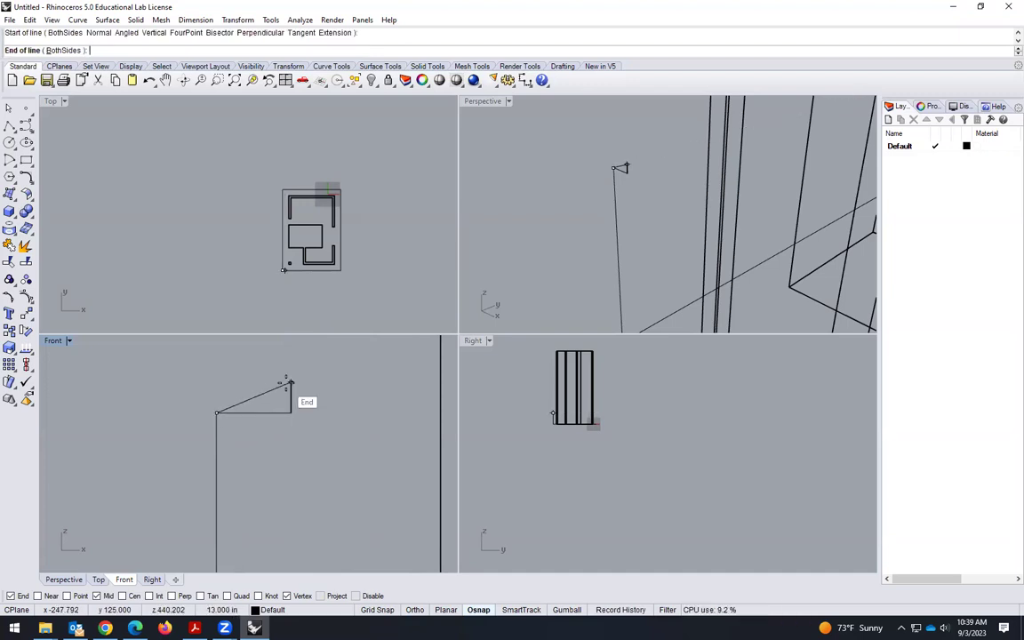
left_click(289, 384)
Delete the 12-inch horizontal and 5-inch vertical construction lines, keeping the sloped line
scroll(258, 417, "up", 2)
left_click(256, 418)
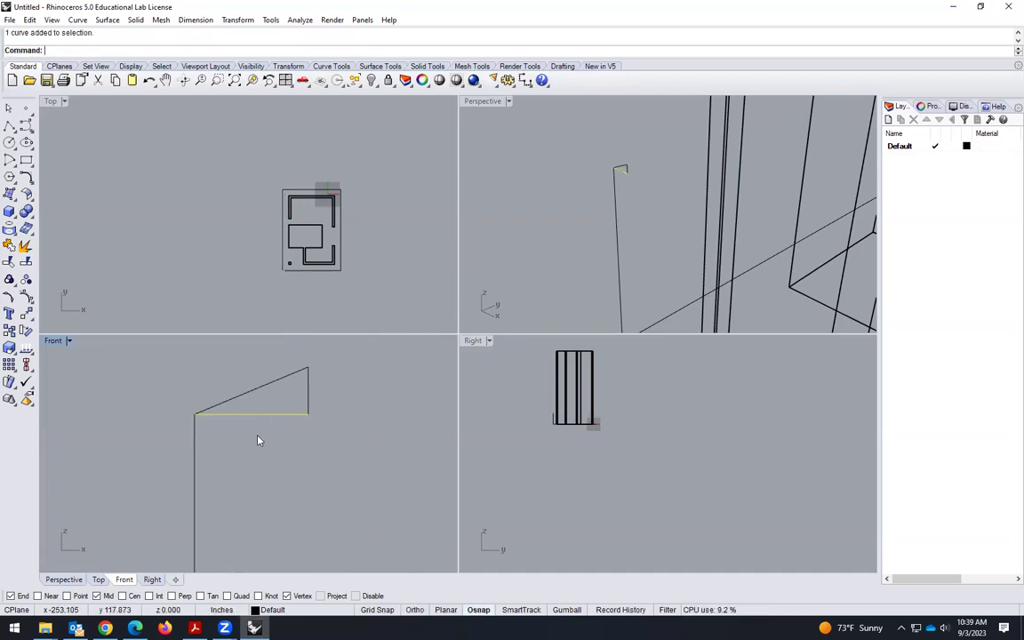
key("Escape")
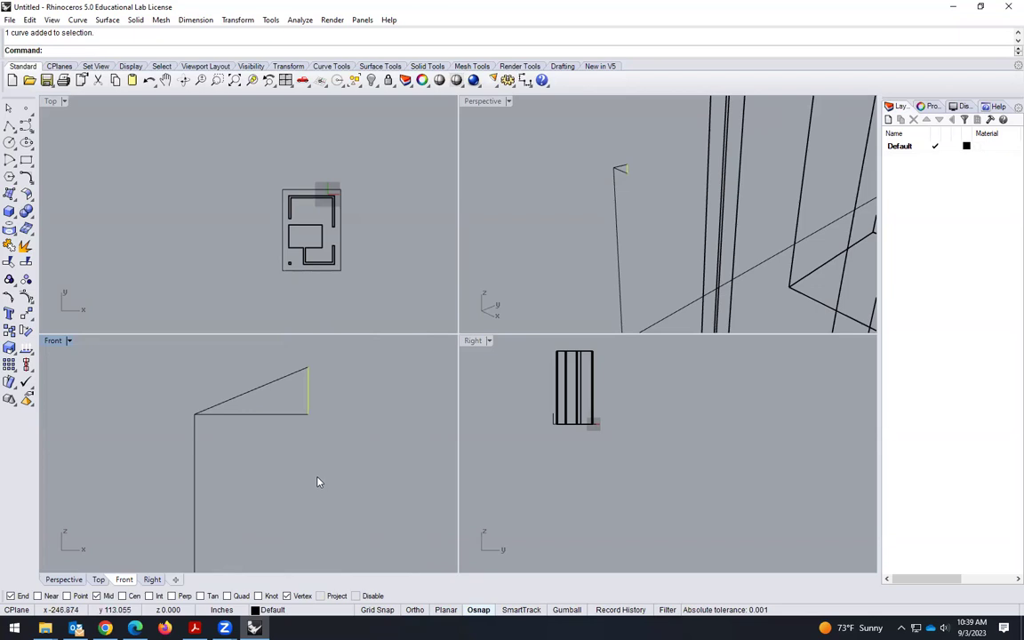
scroll(214, 416, "down", 3)
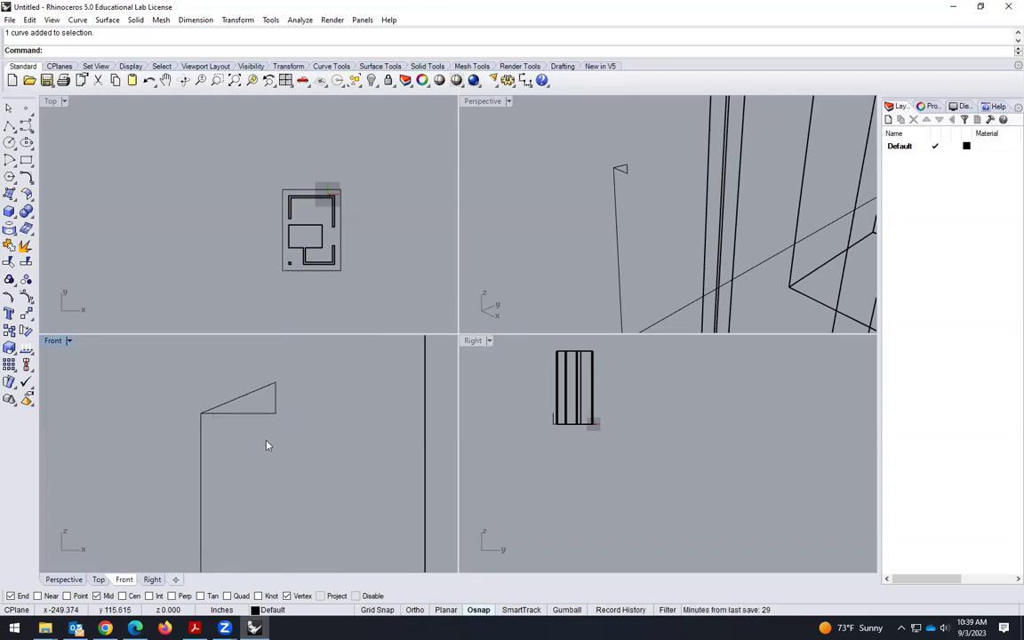
left_click_drag(264, 417, 265, 407)
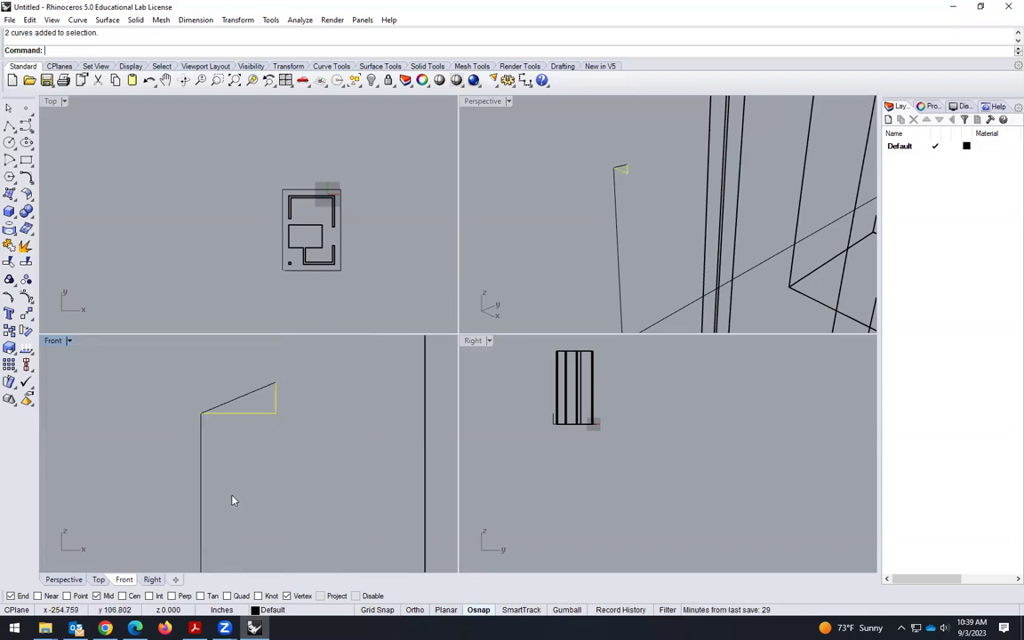
key("Delete")
Mirror a copy of the short sloped line across a vertical plane through the midpoint of the outer rectangle's front edge, using Ortho
scroll(228, 418, "down", 3)
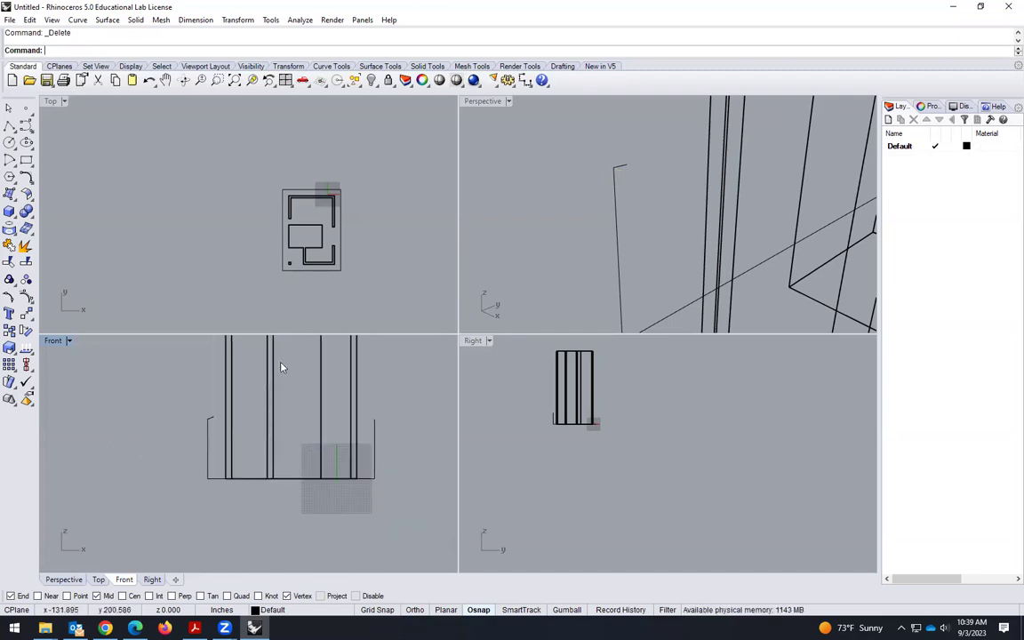
scroll(350, 440, "up", 2)
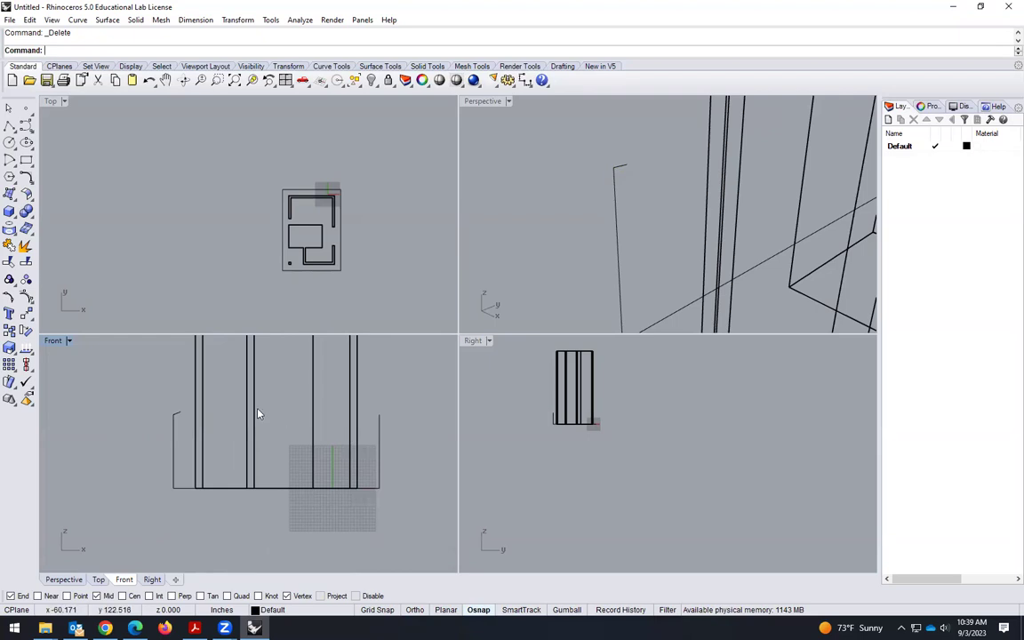
scroll(379, 421, "up", 2)
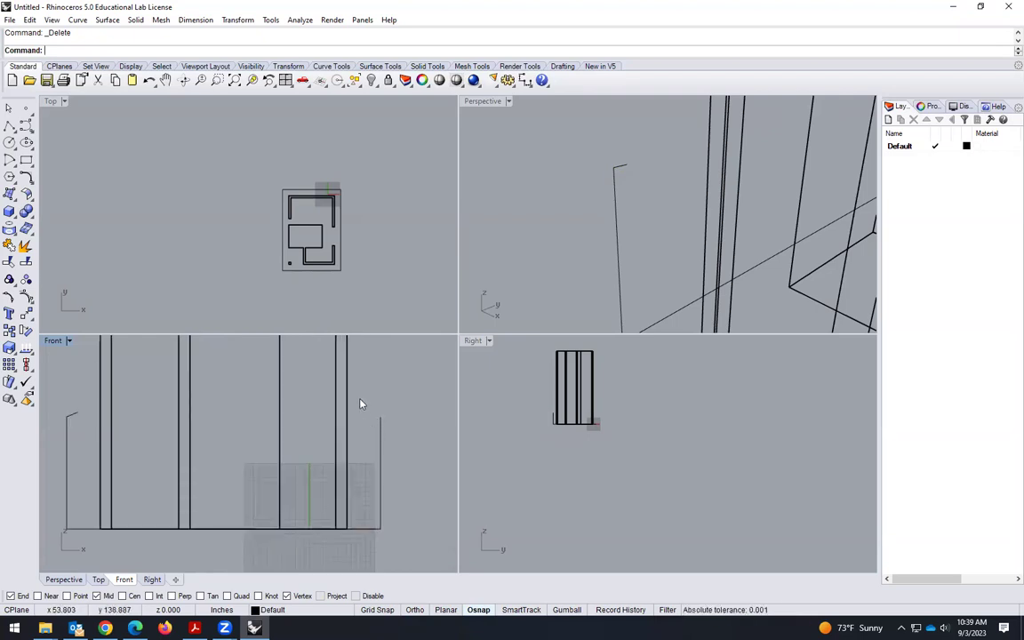
type("Mirror")
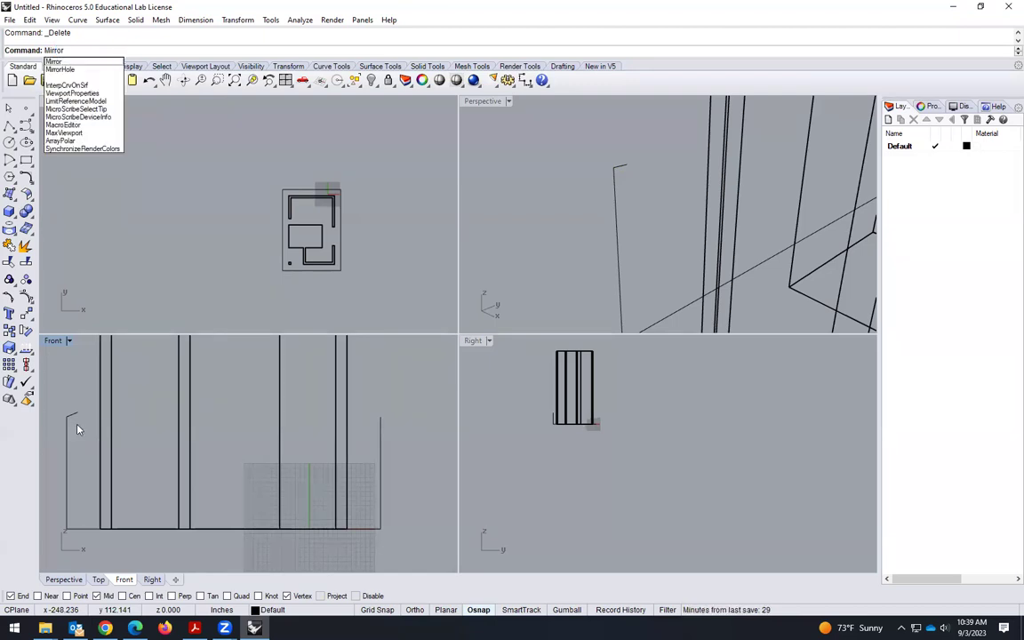
key("Return")
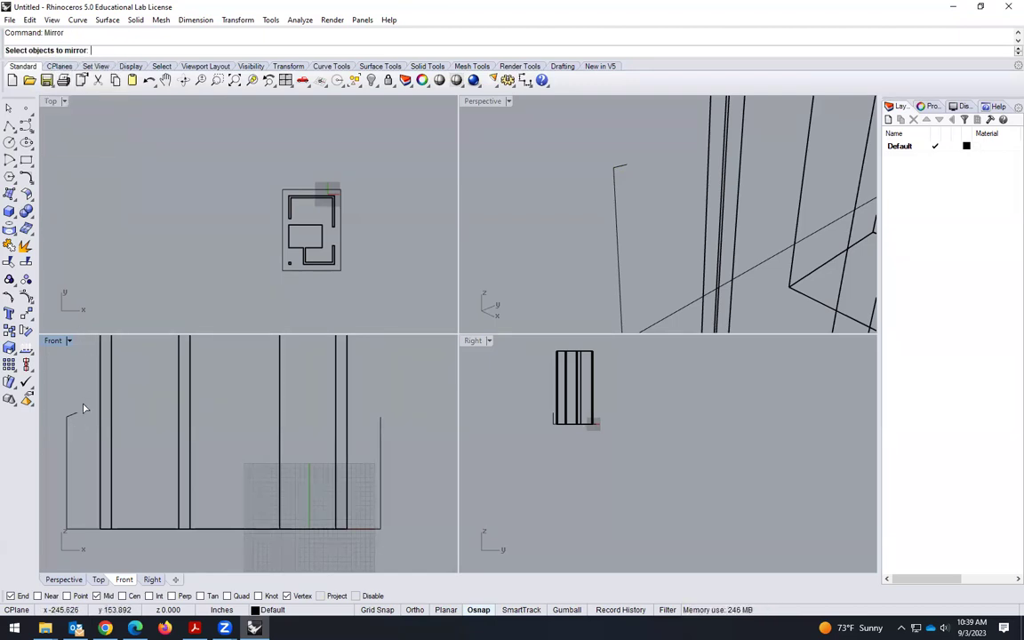
left_click(72, 417)
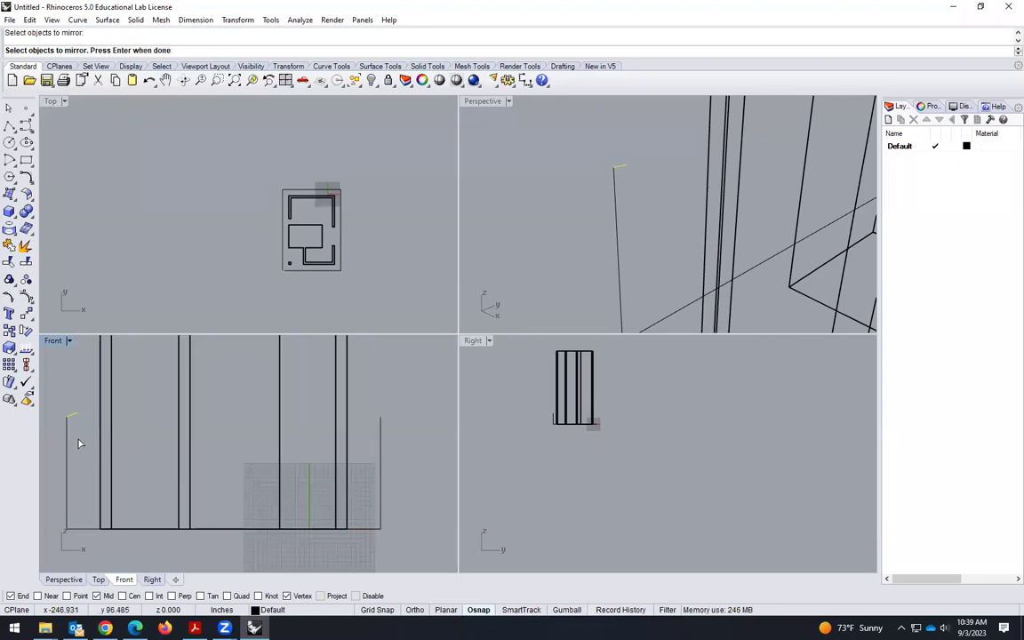
key("Return")
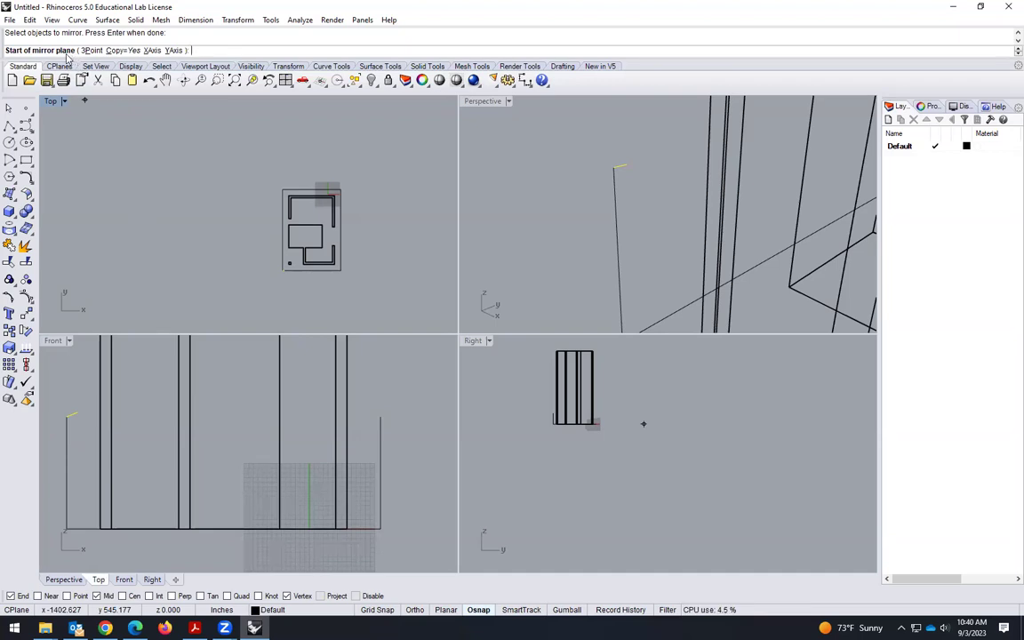
scroll(312, 274, "up", 4)
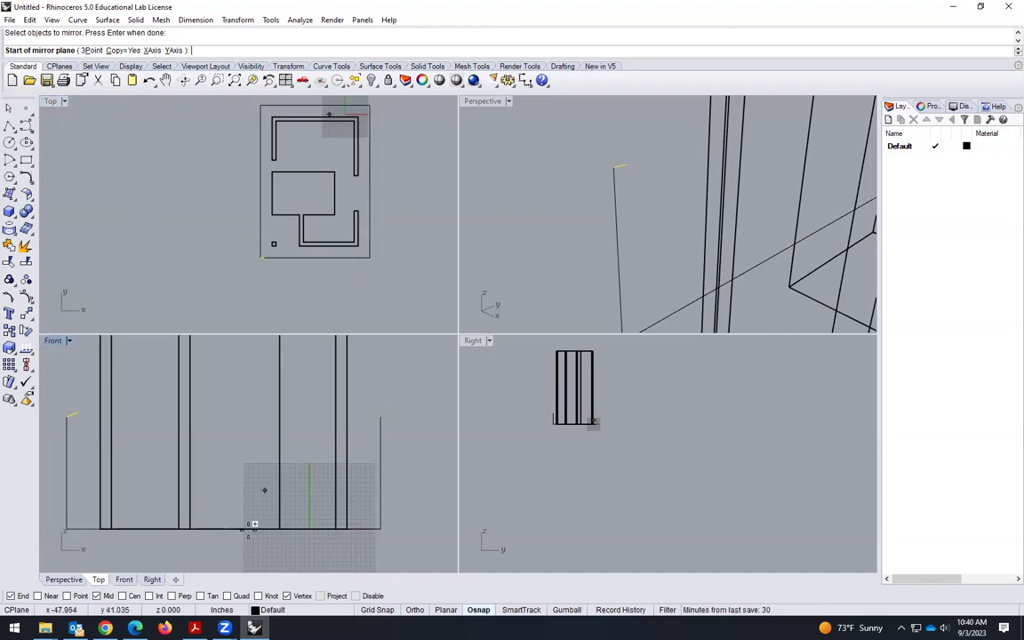
left_click(316, 258)
key("F8")
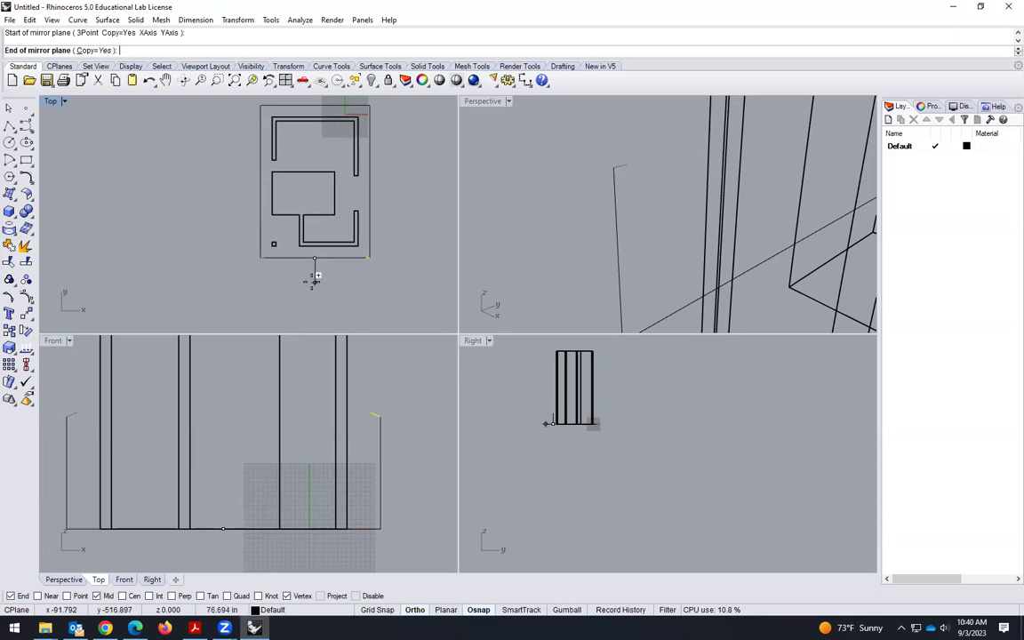
key("F8")
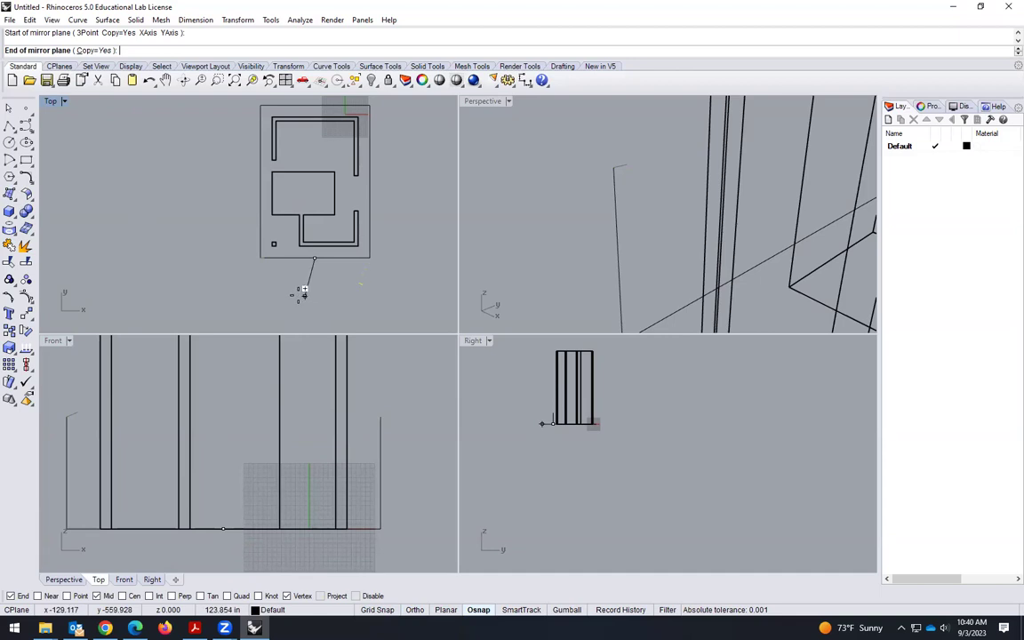
key("F8")
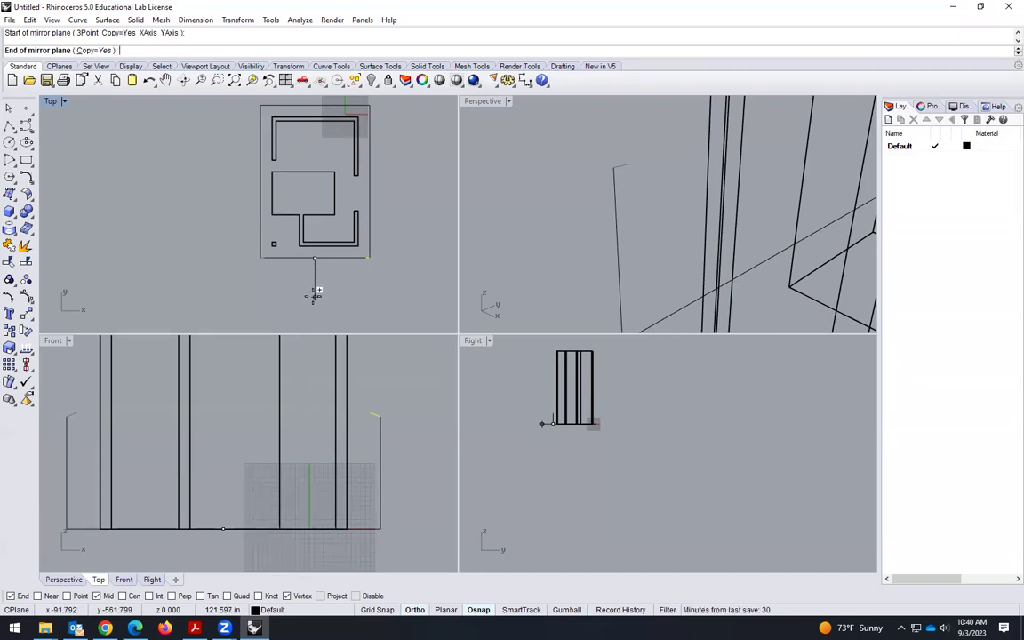
left_click(313, 296)
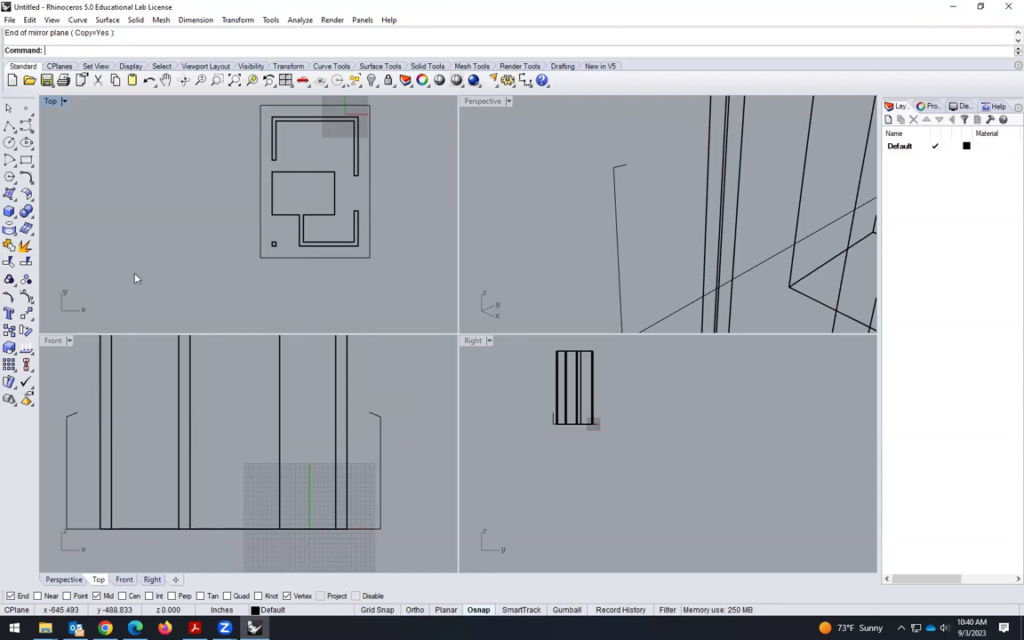
Chamfer the two short sloped roof lines with distances 0,0 so they extend and meet at the ridge
type("Chamfer")
key("Return")
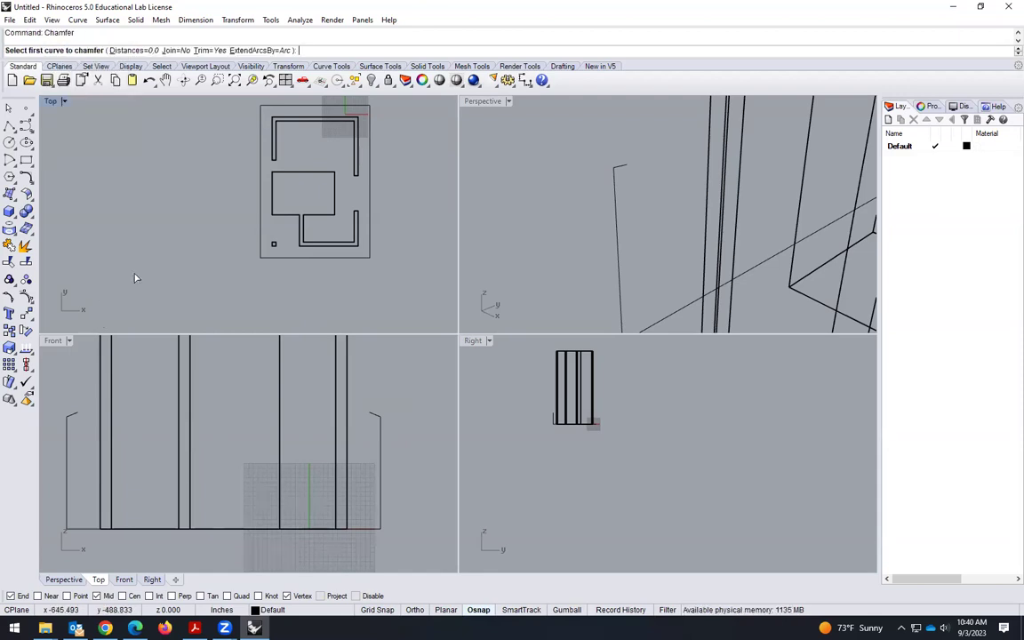
left_click(105, 442)
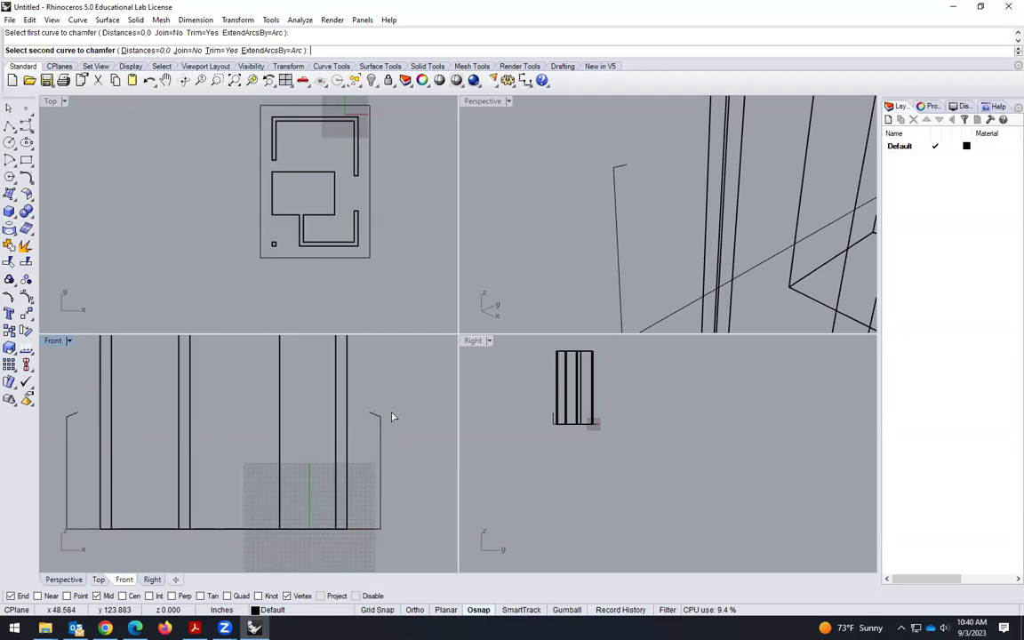
left_click(375, 415)
scroll(266, 477, "down", 3)
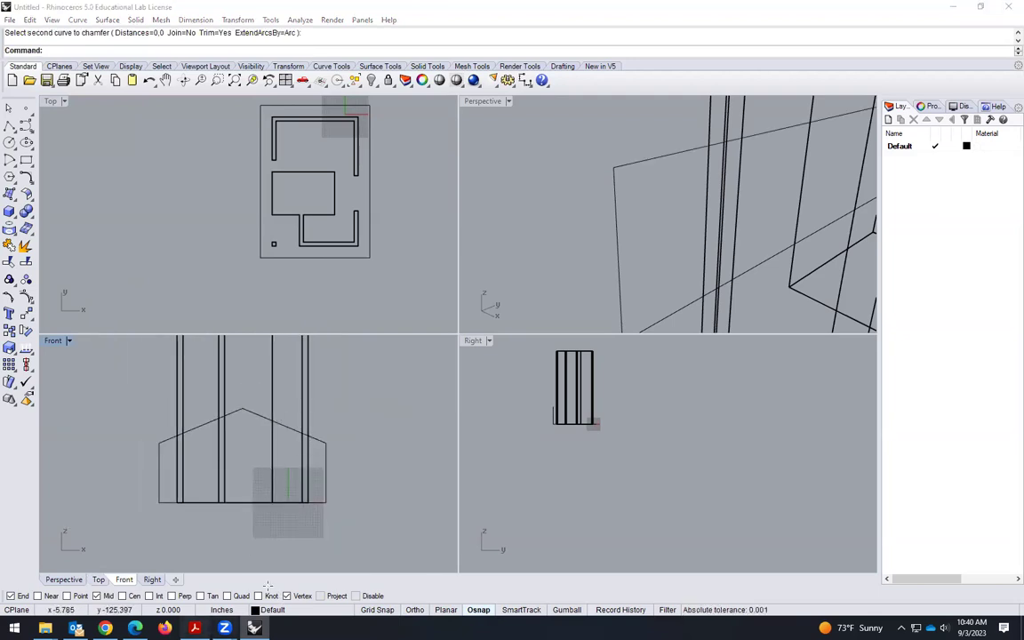
Check the roof elevation in the CLASSWORK 01 PDF in Acrobat, and compare the Rhino roof profile with the extruded walls in the Front view
key("alt+Tab")
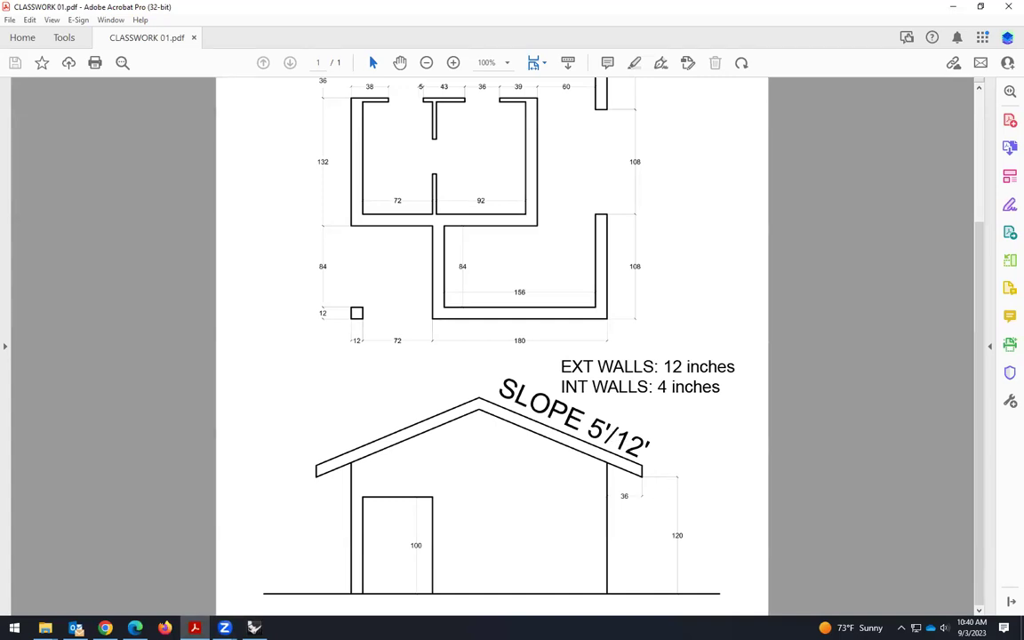
key("alt+Tab")
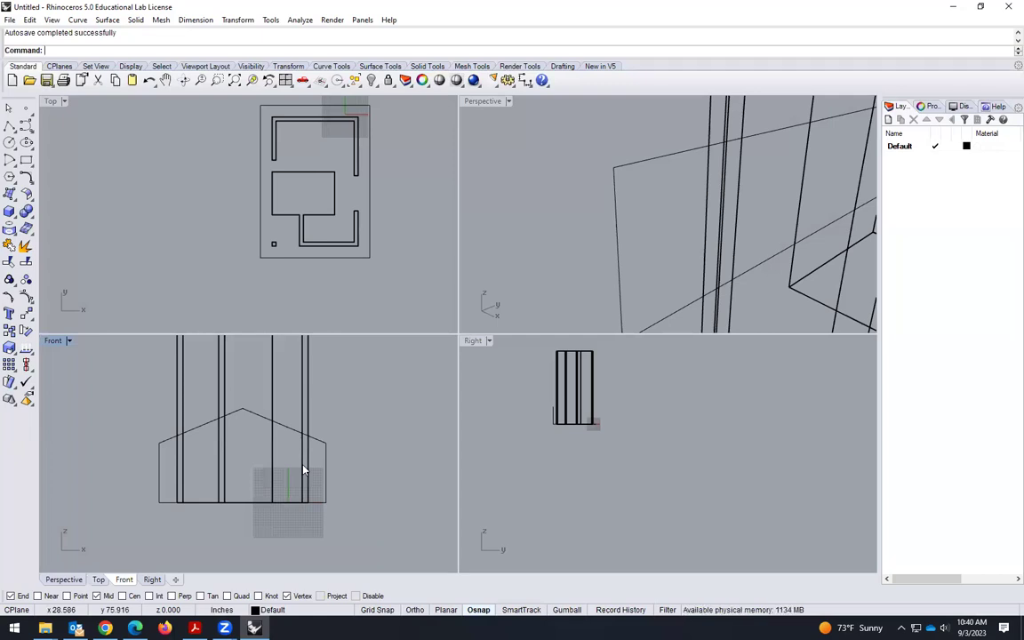
scroll(293, 466, "down", 6)
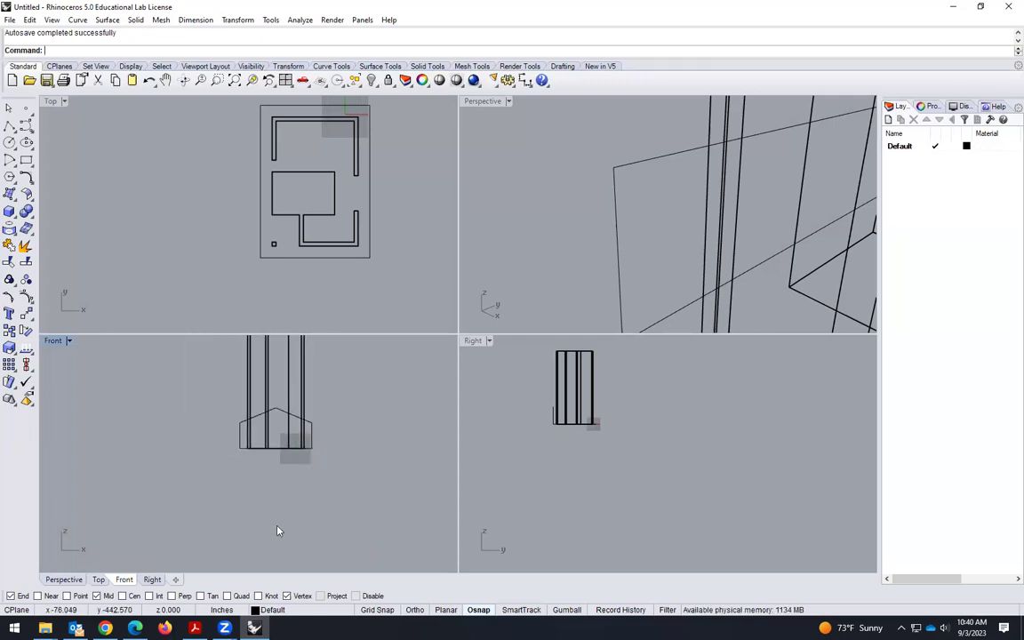
scroll(292, 464, "up", 5)
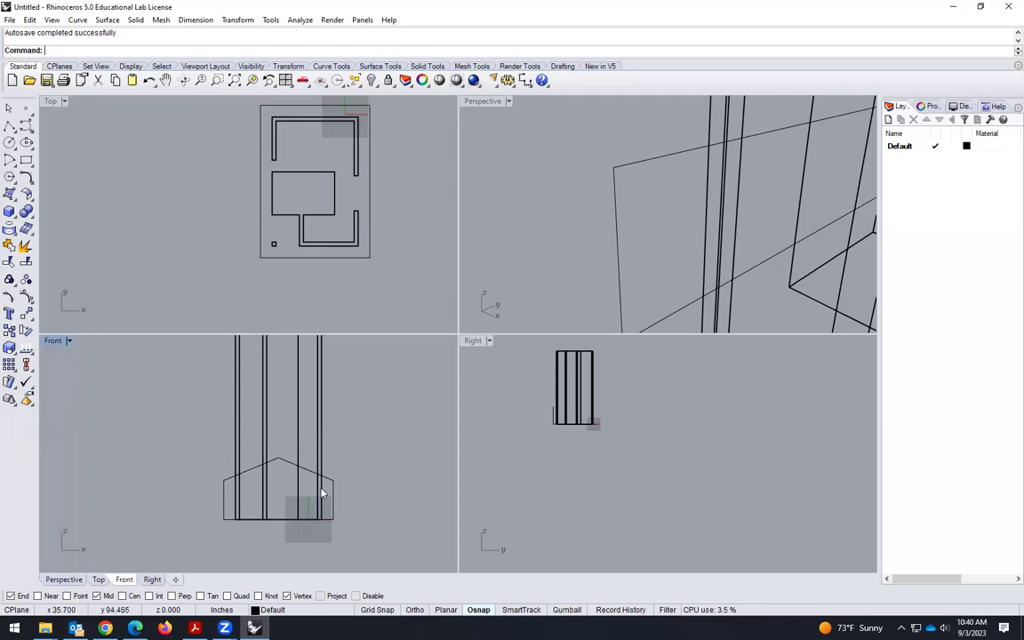
scroll(271, 484, "up", 1)
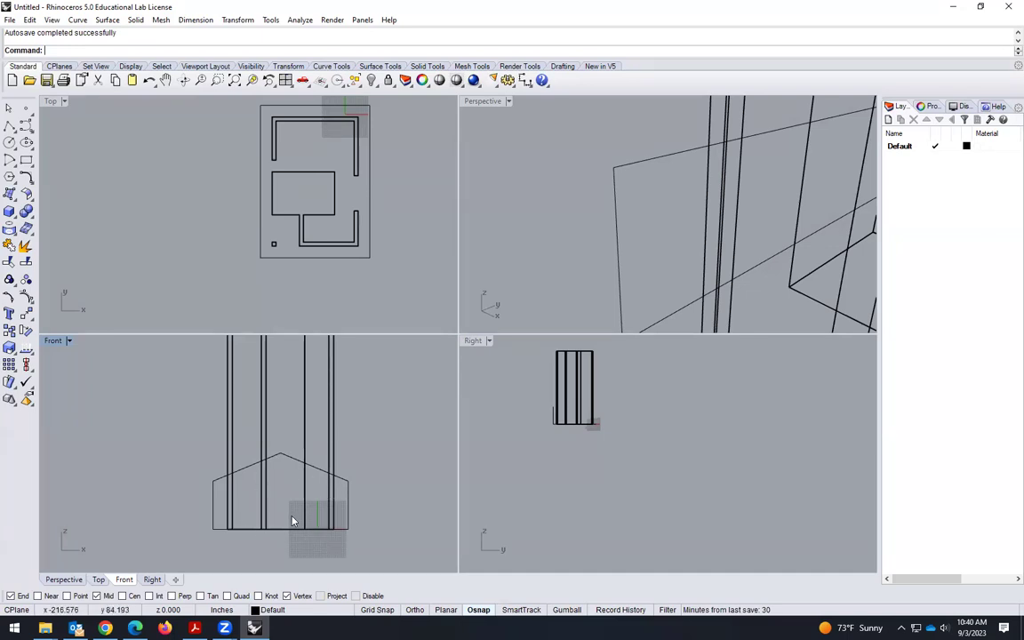
scroll(292, 517, "down", 4)
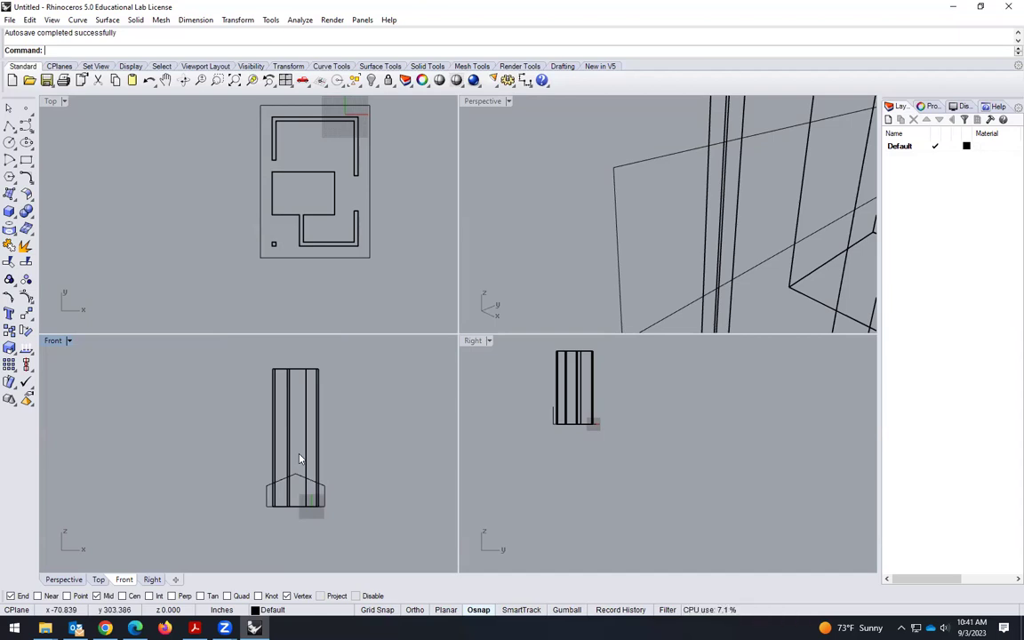
scroll(294, 483, "up", 2)
scroll(313, 533, "down", 1)
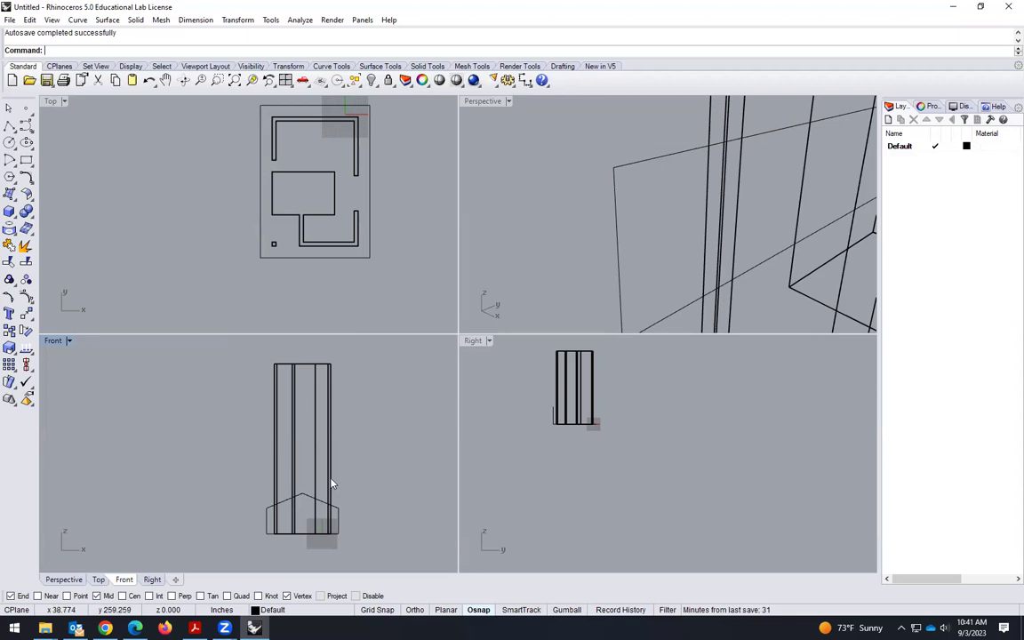
scroll(302, 500, "up", 1)
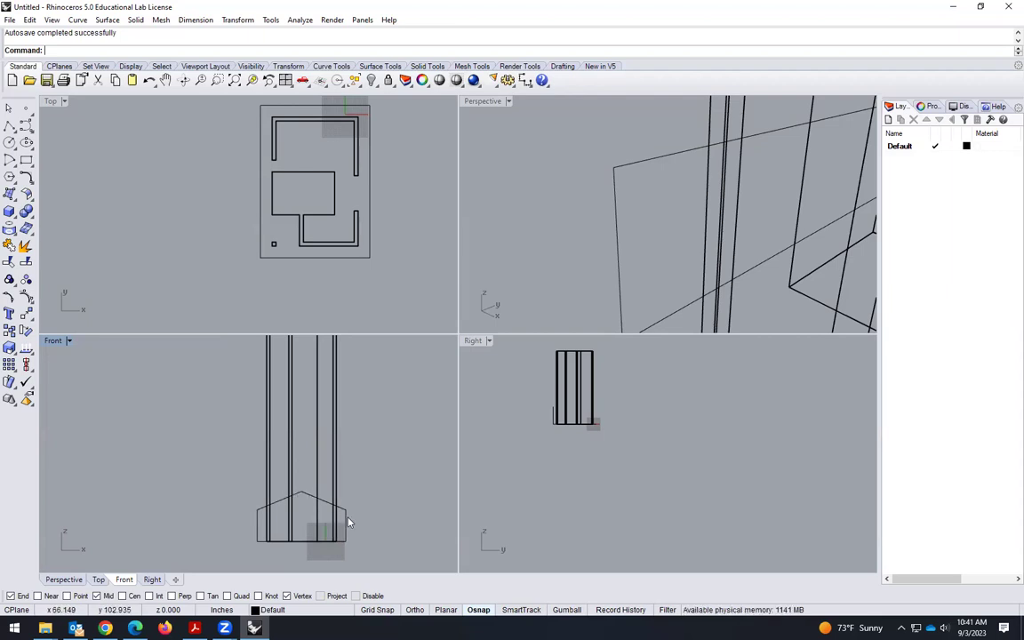
scroll(348, 523, "down", 1)
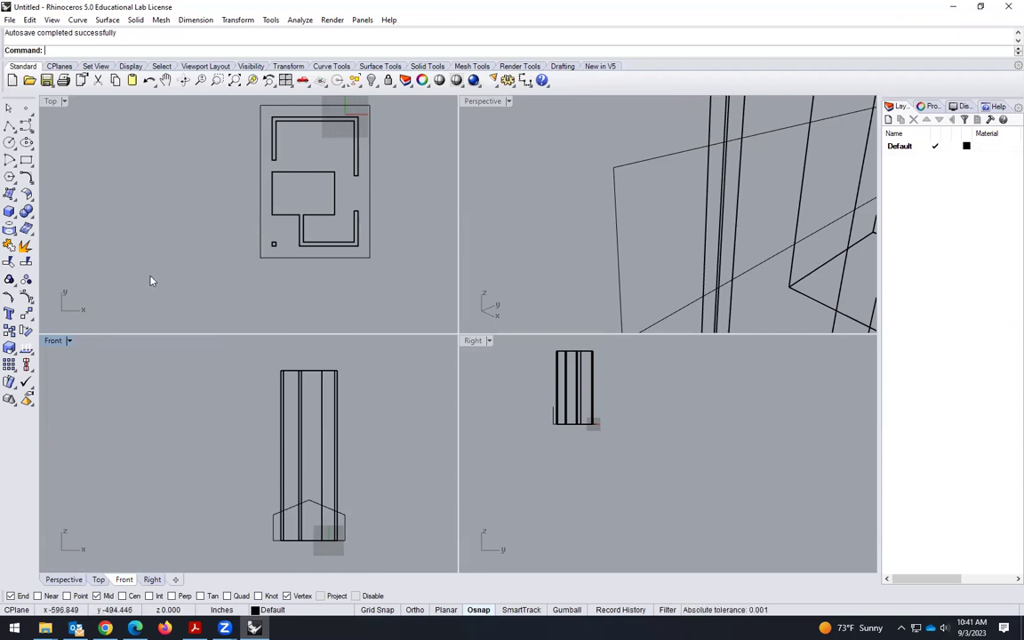
Start a polyline along the roof slopes, snapping to one eave end, the ridge and the opposite eave end
left_click(9, 127)
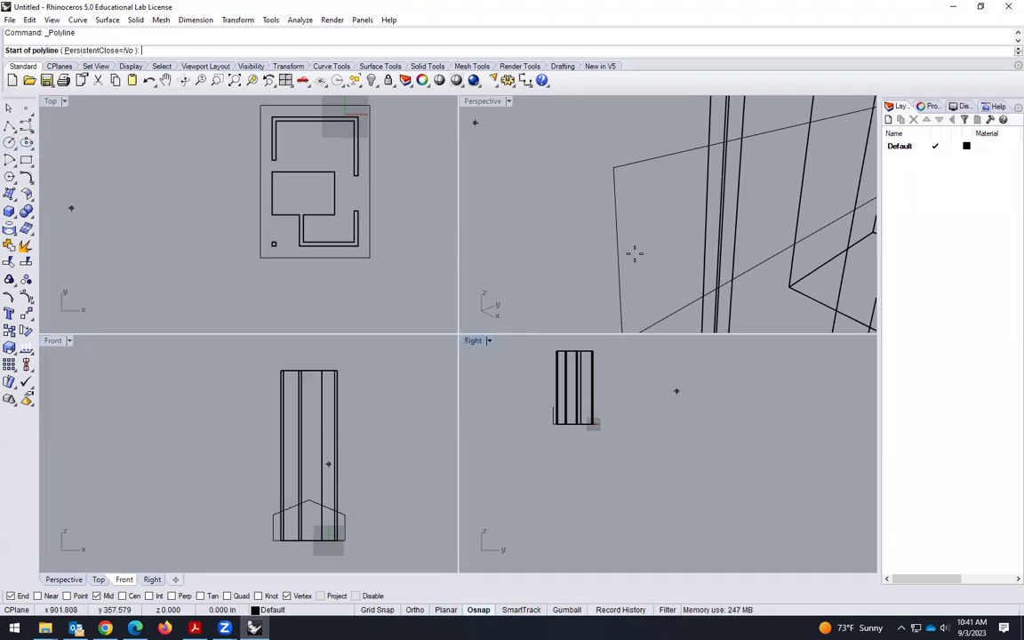
scroll(633, 251, "down", 5)
scroll(678, 263, "up", 5)
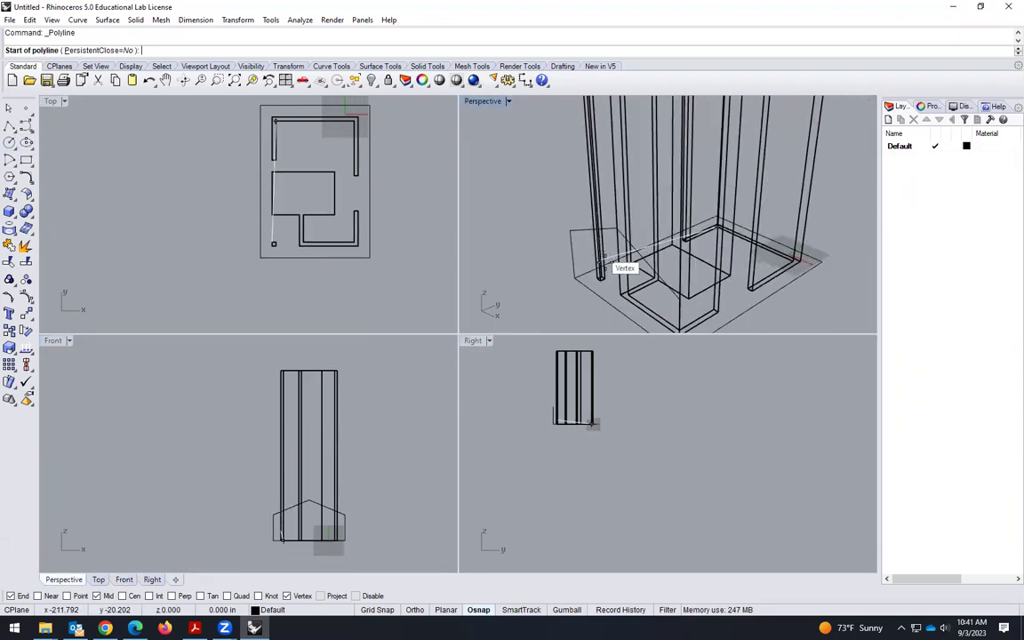
left_click(551, 214)
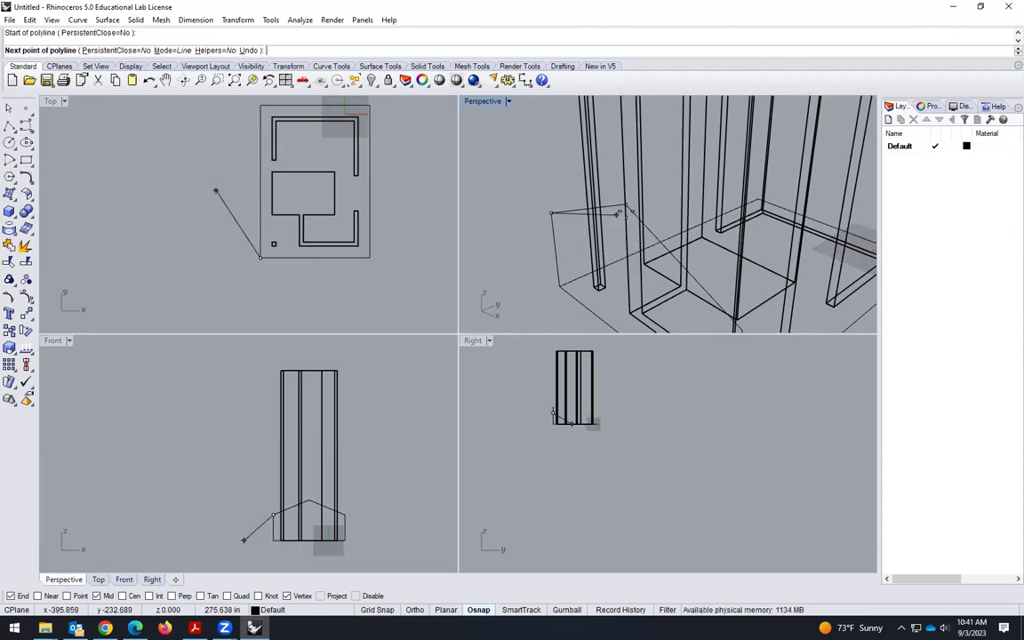
scroll(573, 168, "up", 3)
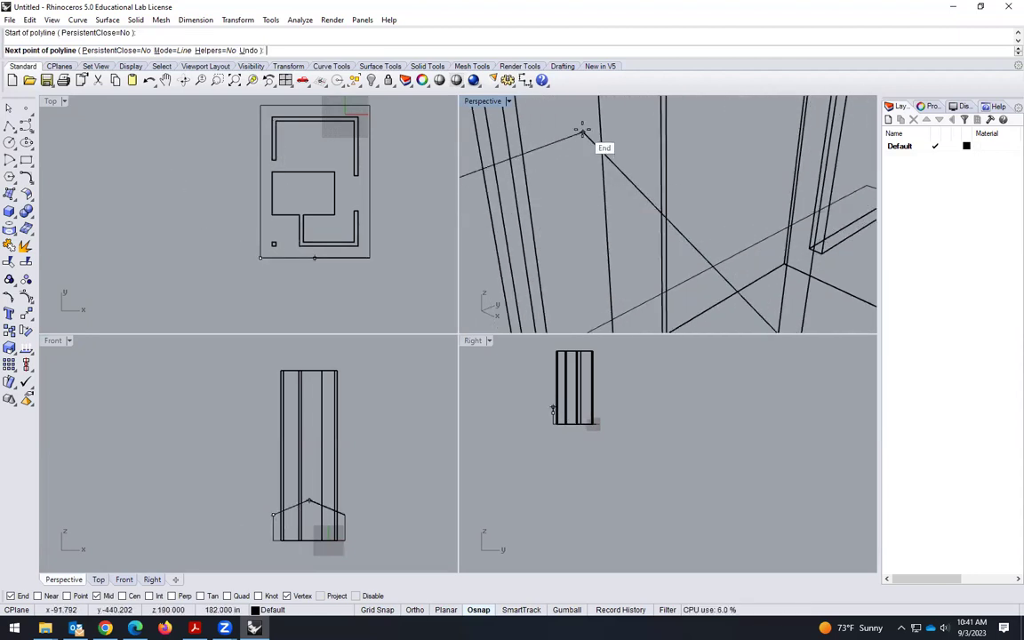
left_click(560, 153)
scroll(544, 147, "down", 2)
right_click_drag(545, 146, 617, 222)
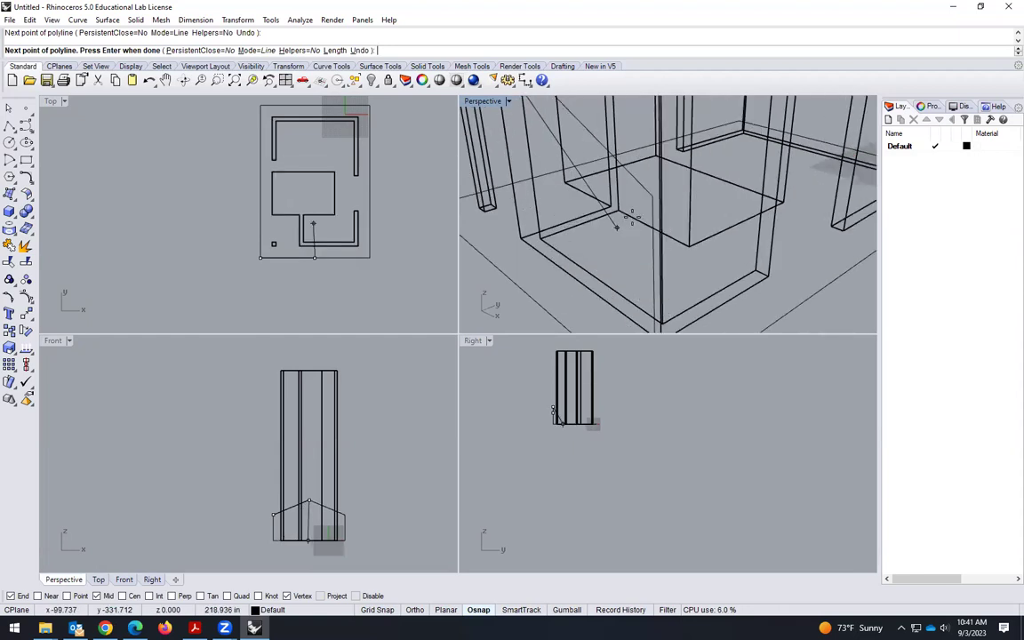
left_click(654, 195)
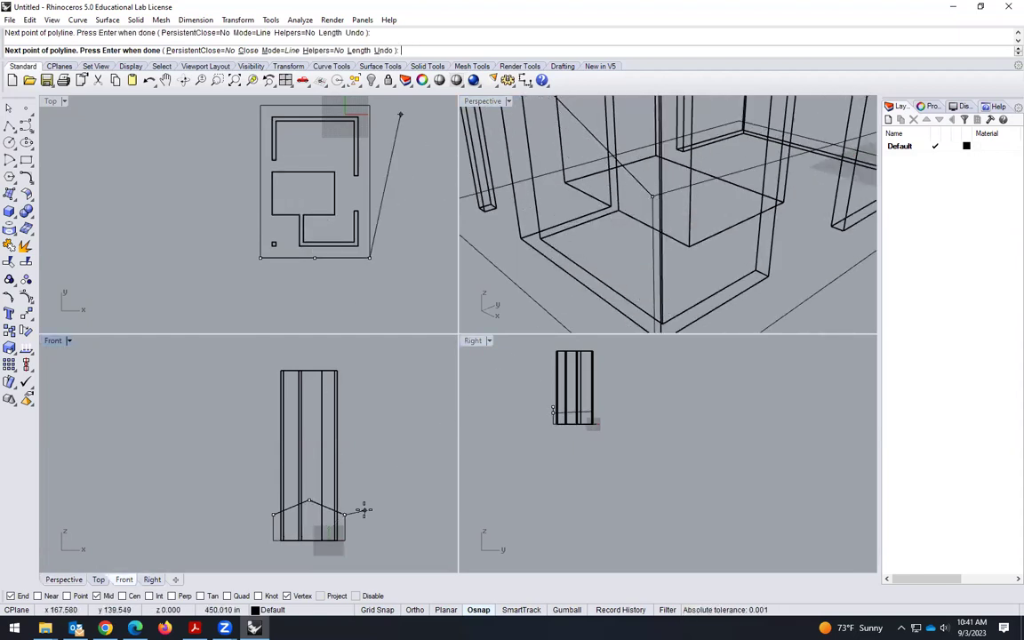
Continue the polyline with Ortho up and across above the wall tops, and close it back at the starting eave
key("F8")
left_click(346, 347)
left_click(252, 348)
scroll(267, 507, "up", 5)
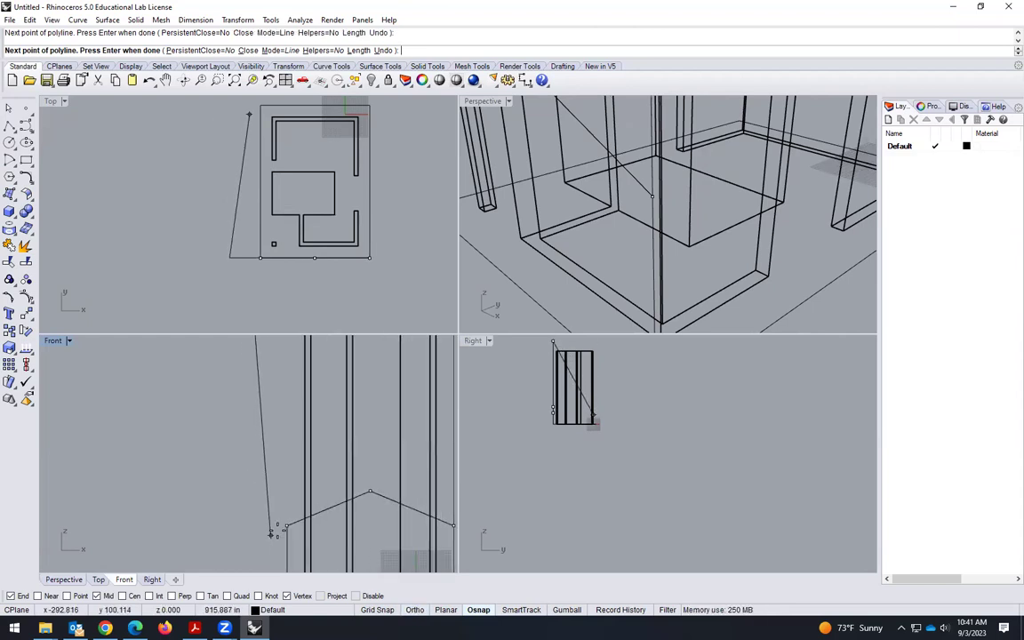
key("F8")
key("Return")
scroll(160, 482, "down", 5)
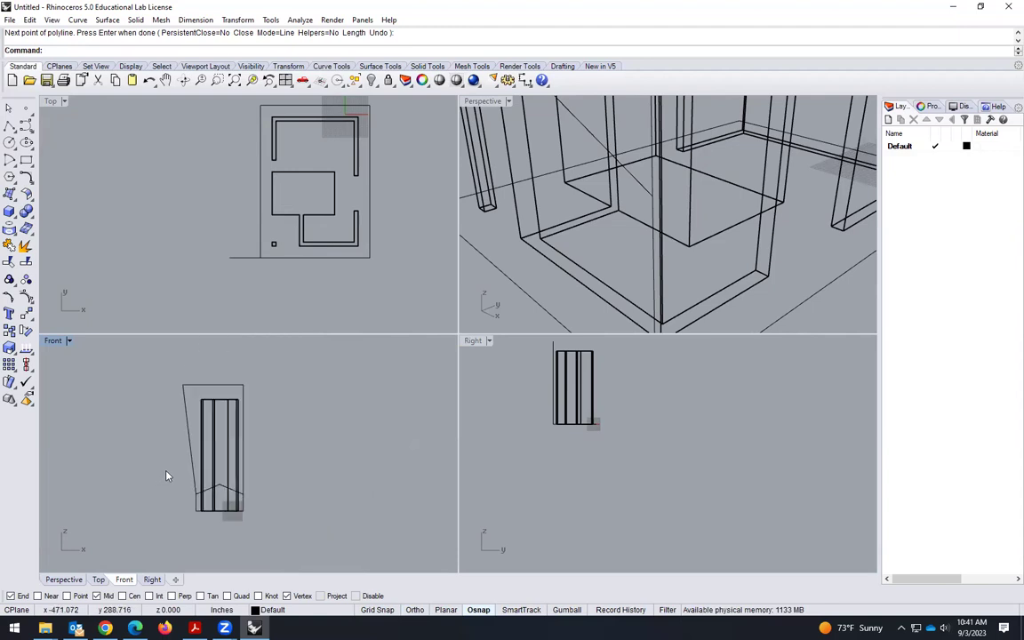
Extrude the closed polyline above the roof line as a solid through the full depth of the house, past the rear walls
left_click(187, 432)
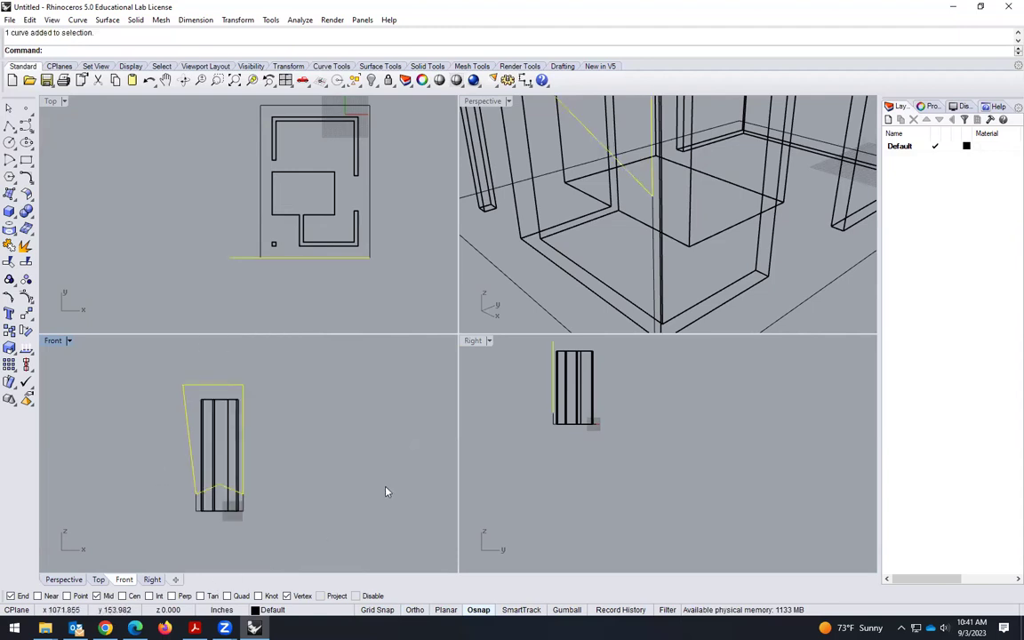
scroll(614, 285, "down", 3)
scroll(630, 359, "down", 3)
scroll(712, 309, "down", 5)
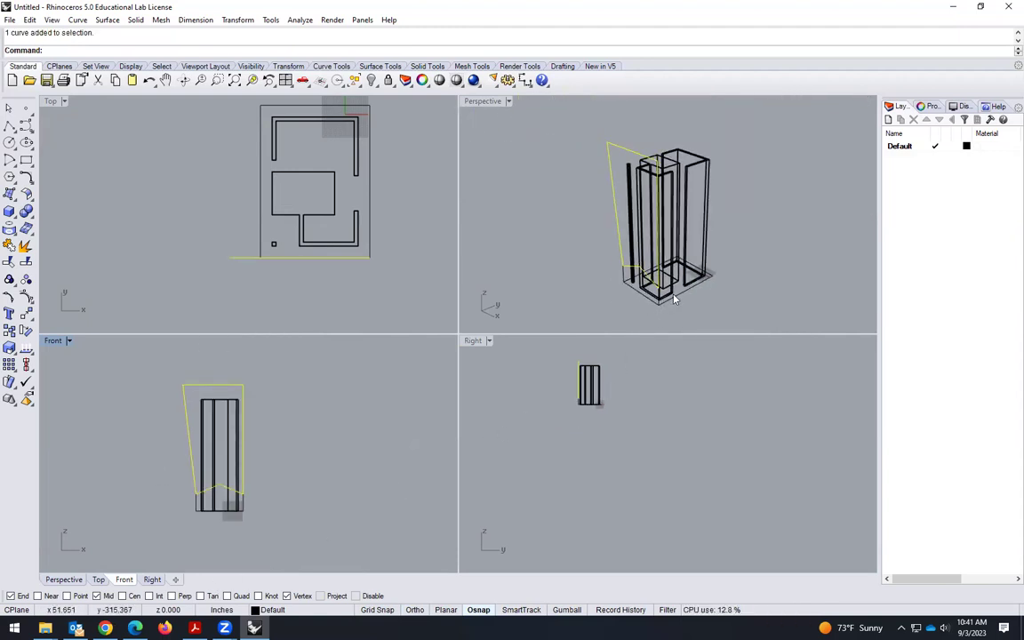
mouse_move(709, 284)
right_mouse_down()
mouse_move(577, 213)
mouse_move(532, 224)
mouse_move(544, 263)
mouse_move(715, 276)
mouse_move(738, 293)
mouse_move(673, 303)
mouse_move(653, 296)
mouse_move(695, 292)
right_mouse_up()
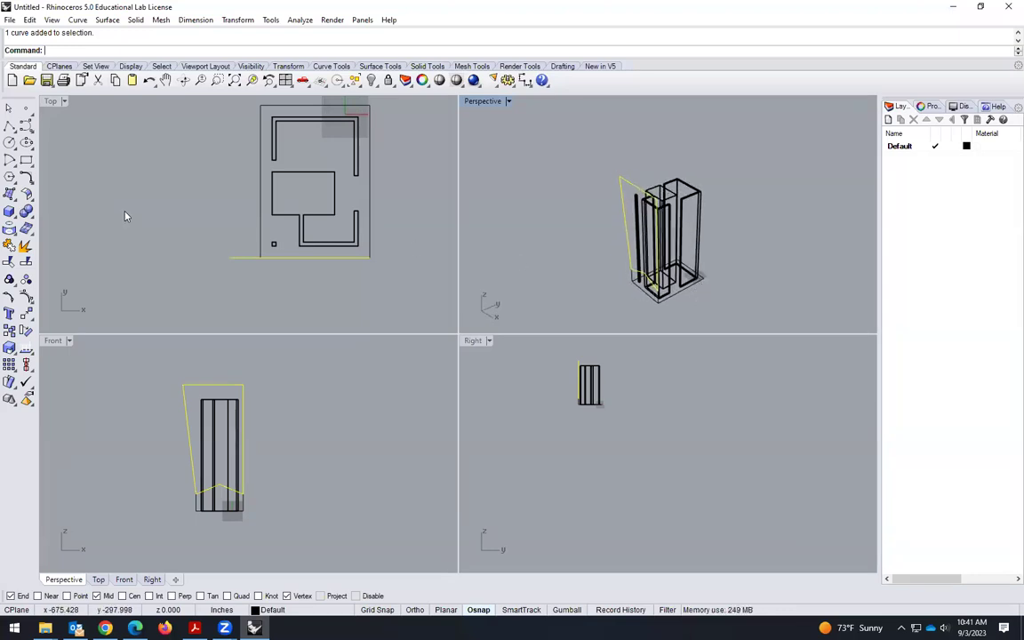
type("ExtrudeCrv")
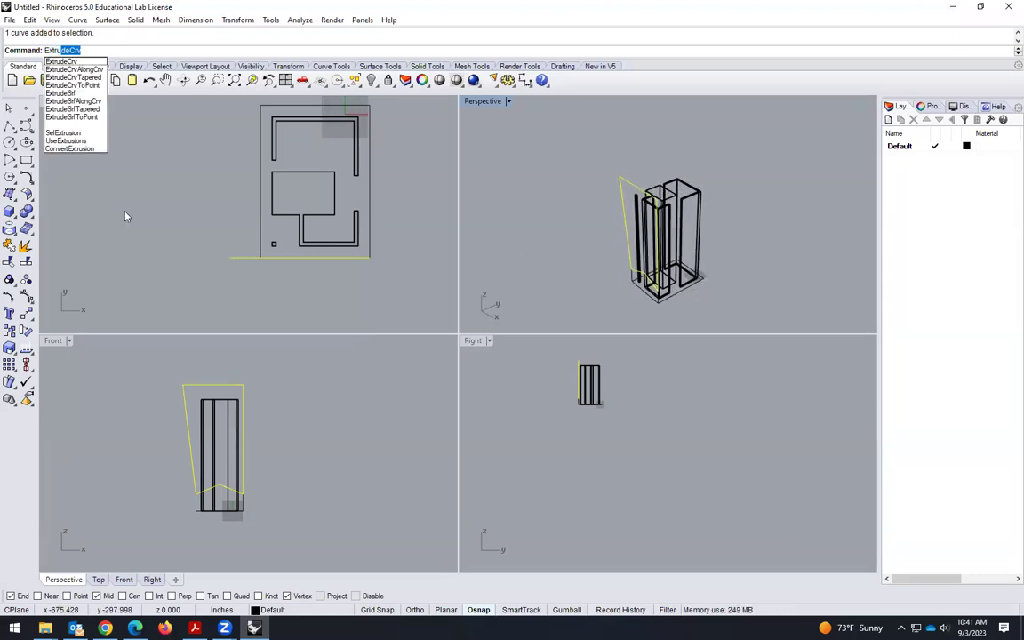
key("Return")
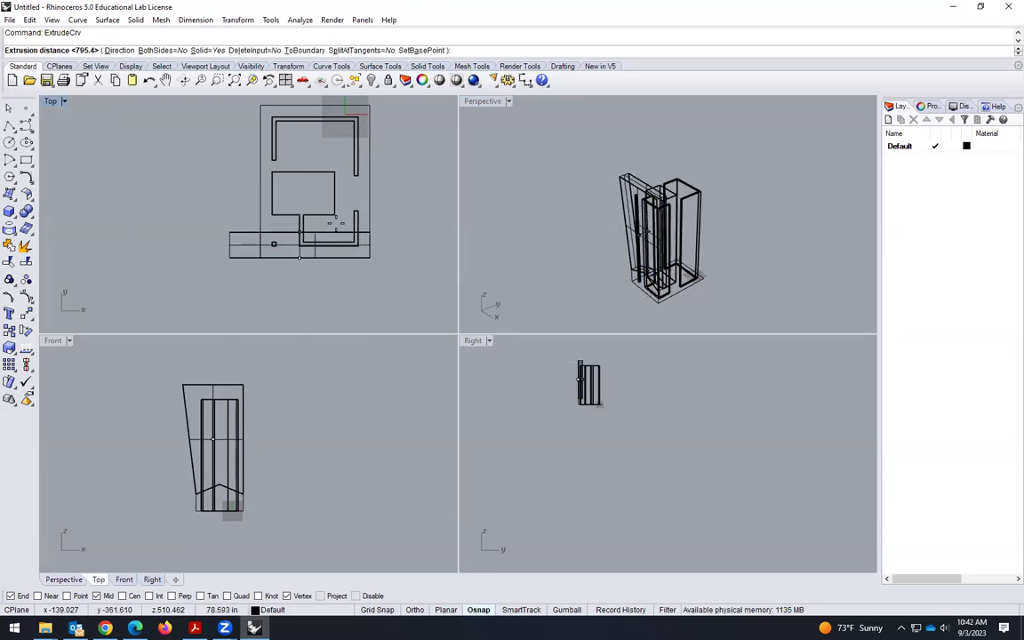
left_click(751, 187)
right_click_drag(645, 259, 624, 281)
left_click(727, 287)
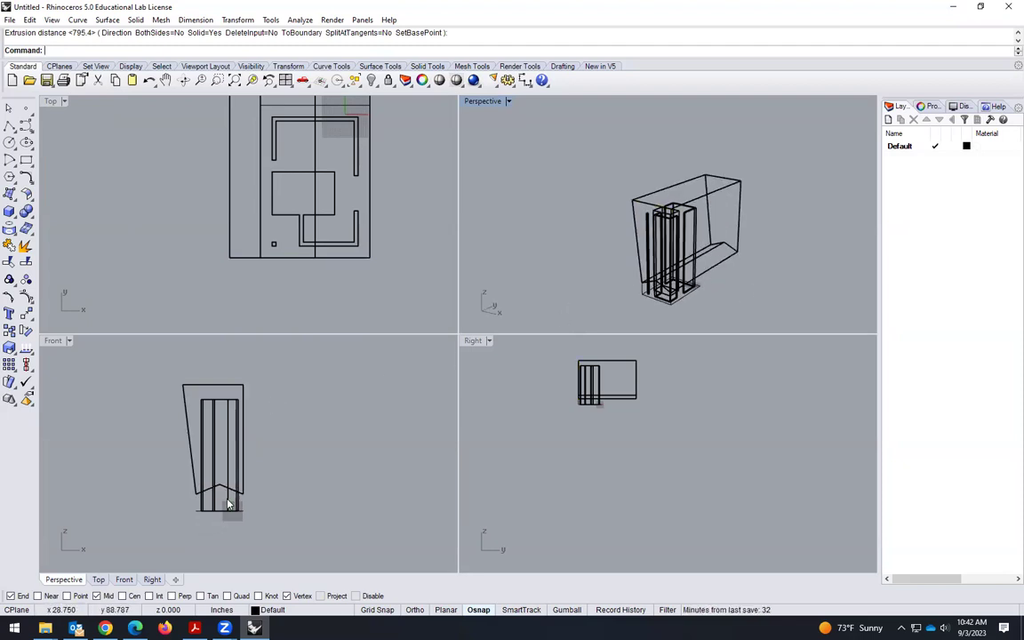
Subtract the extruded solid above the roof line from all the walls, the central block and the small post with Boolean Difference
left_click(25, 211)
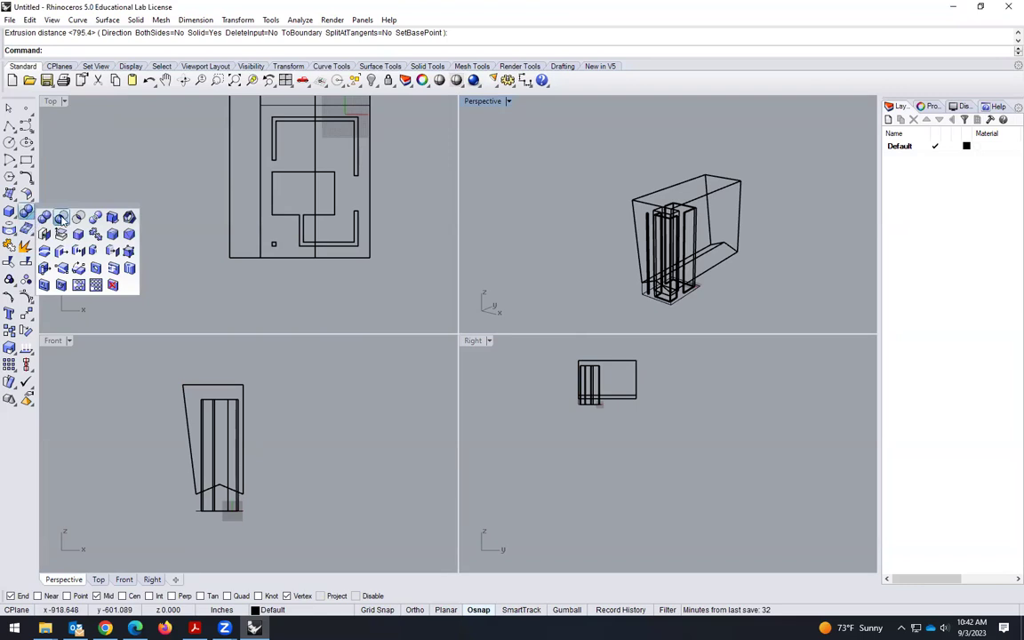
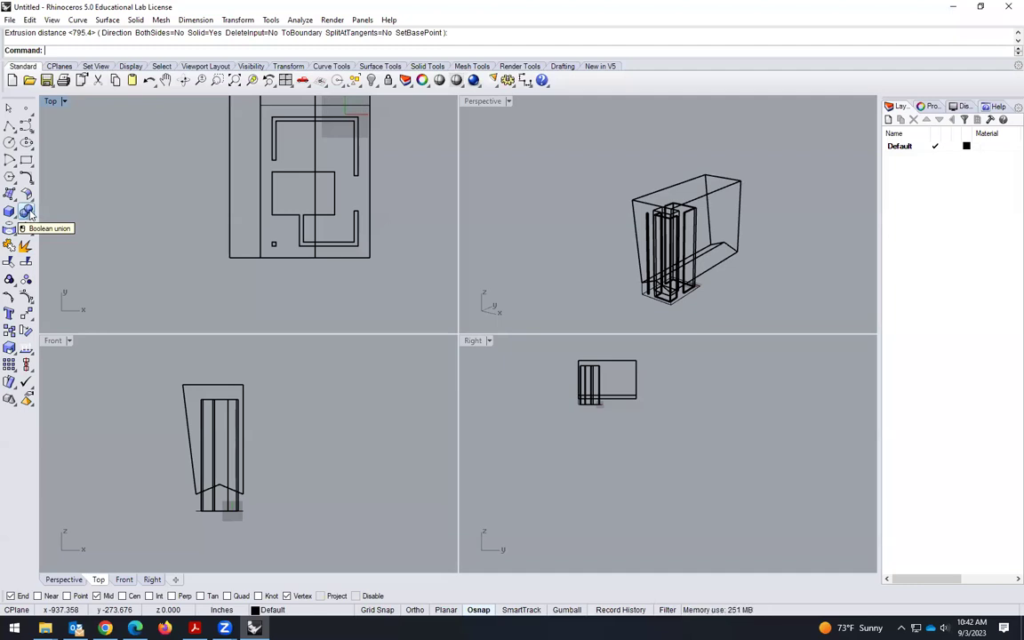
left_click(30, 217)
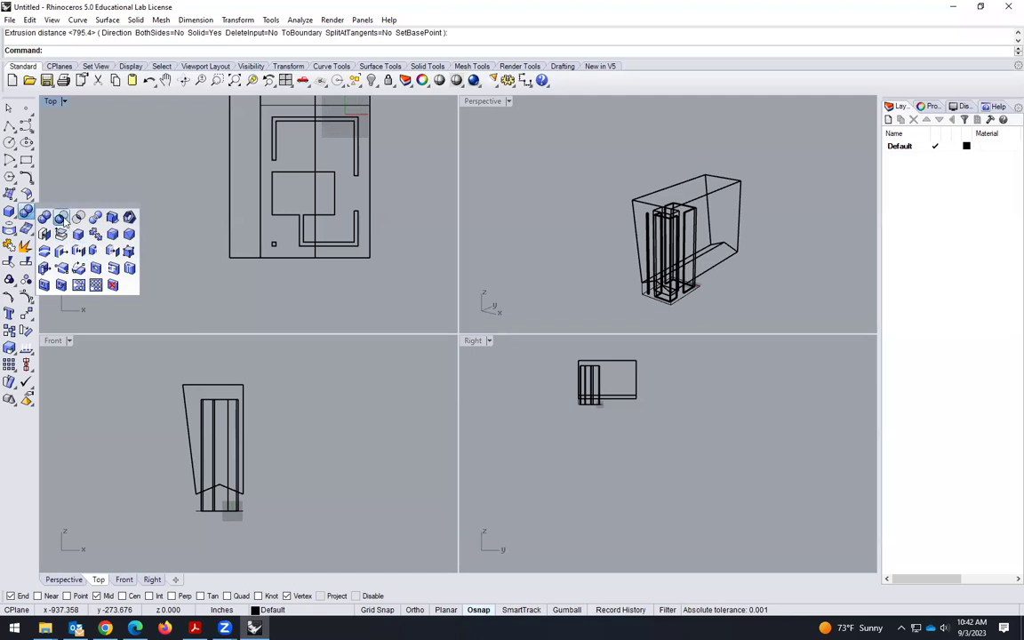
left_click(63, 219)
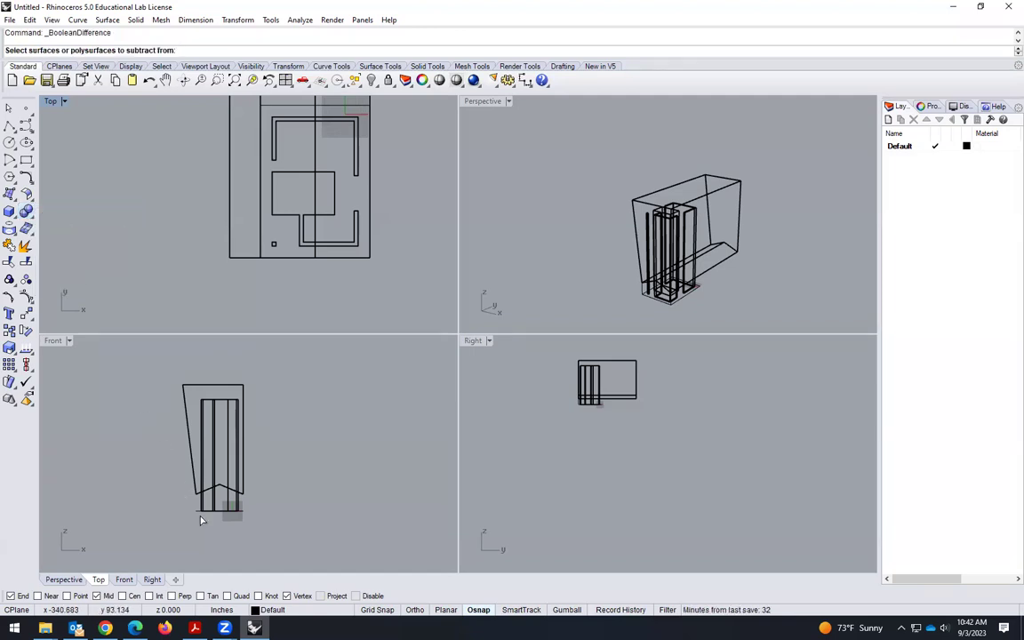
scroll(192, 485, "up", 2)
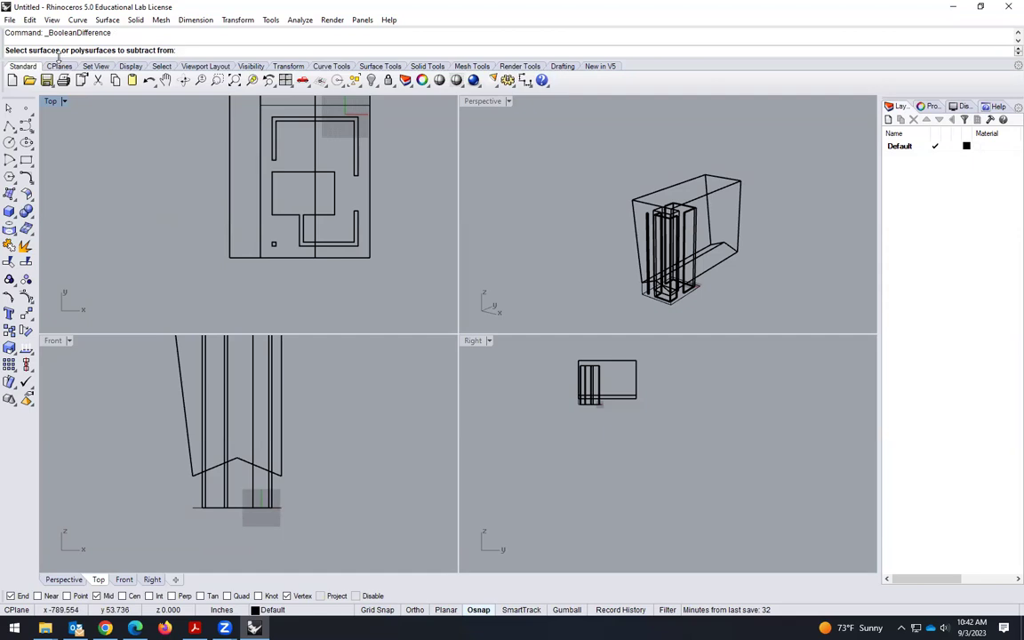
left_click(205, 488)
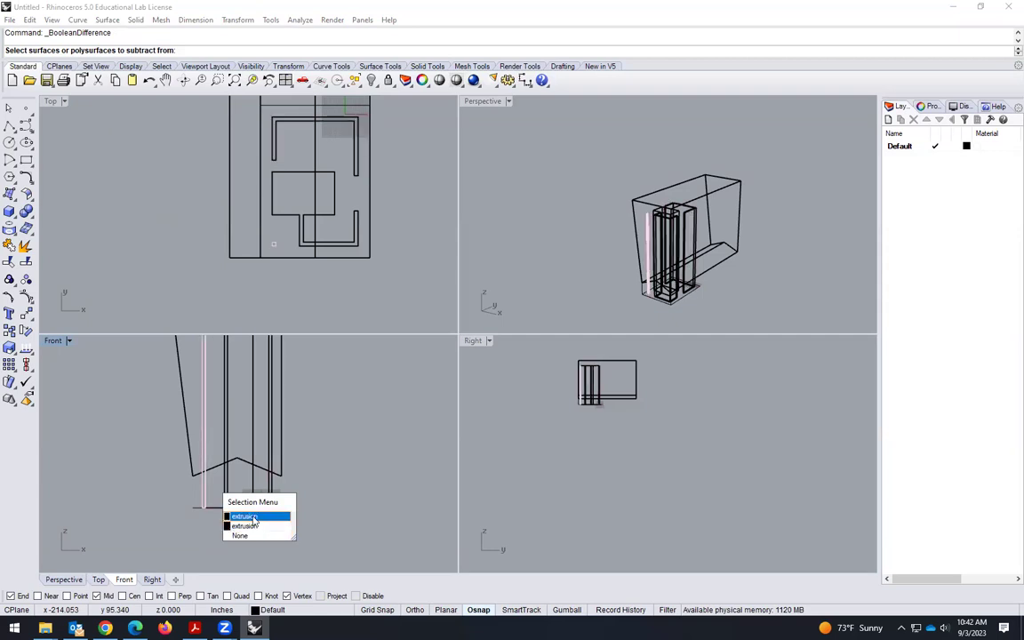
left_click(254, 518)
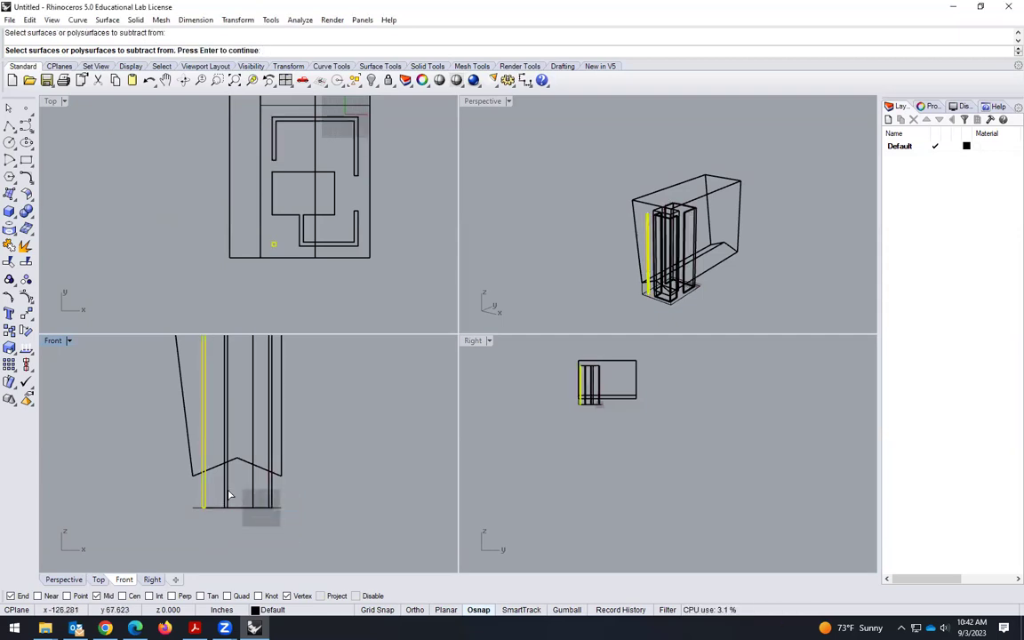
left_click(228, 495)
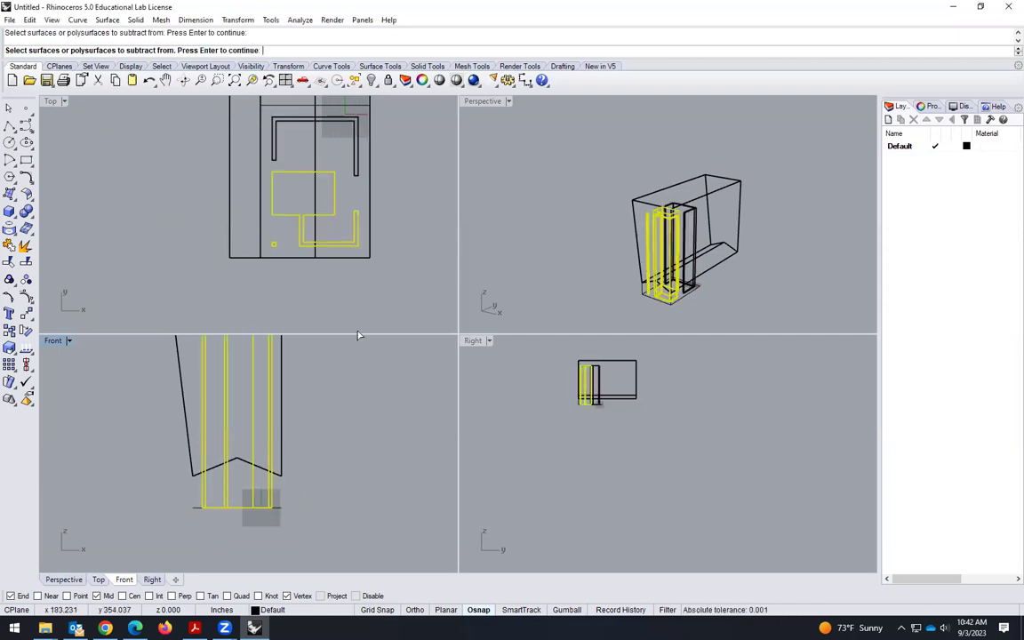
left_click(356, 177)
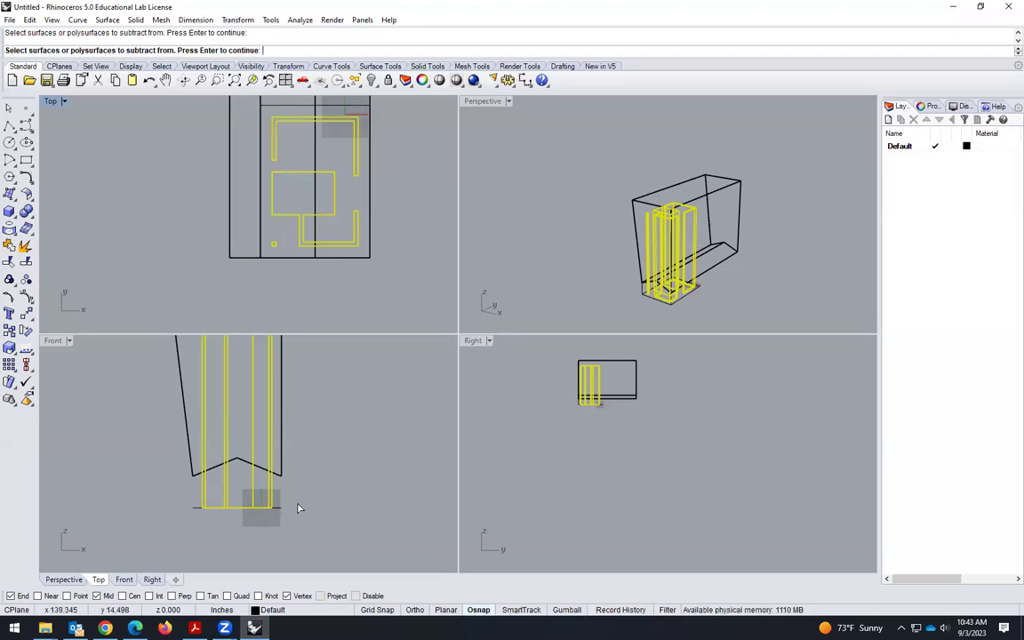
scroll(298, 509, "down", 3)
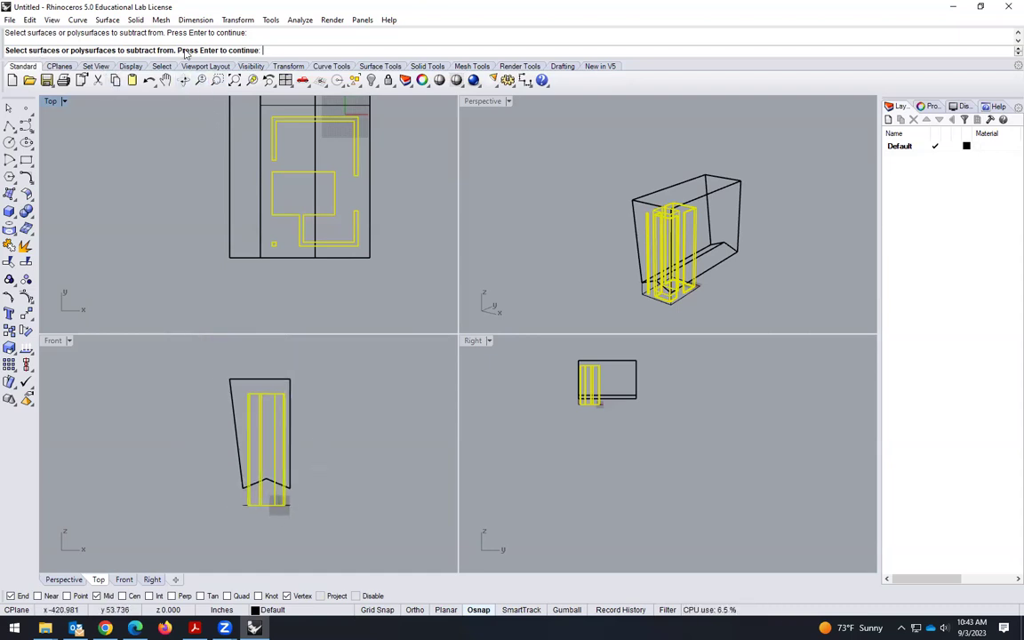
key("Return")
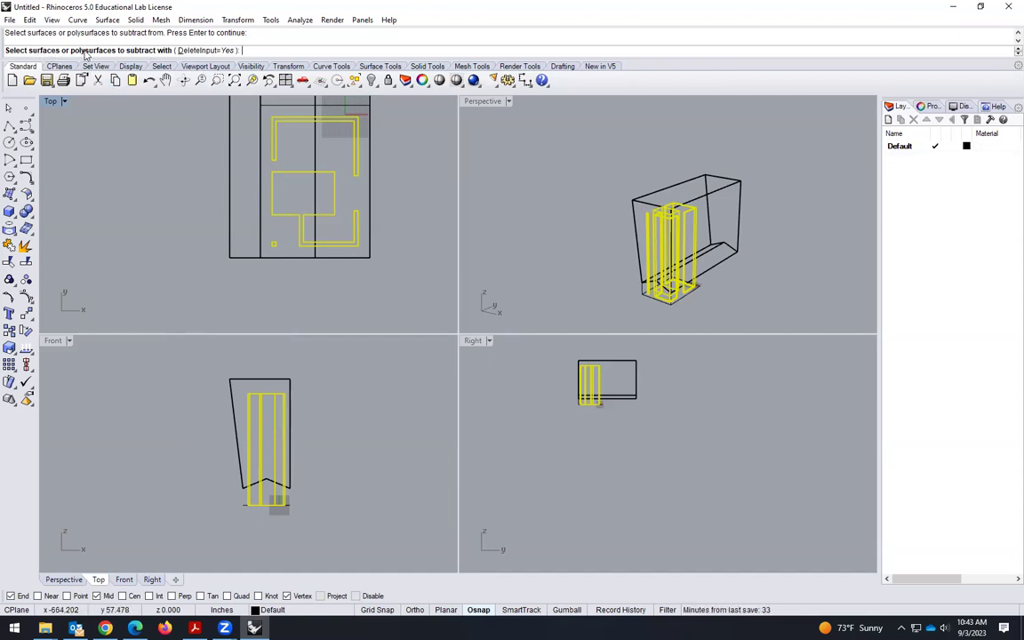
left_click(290, 394)
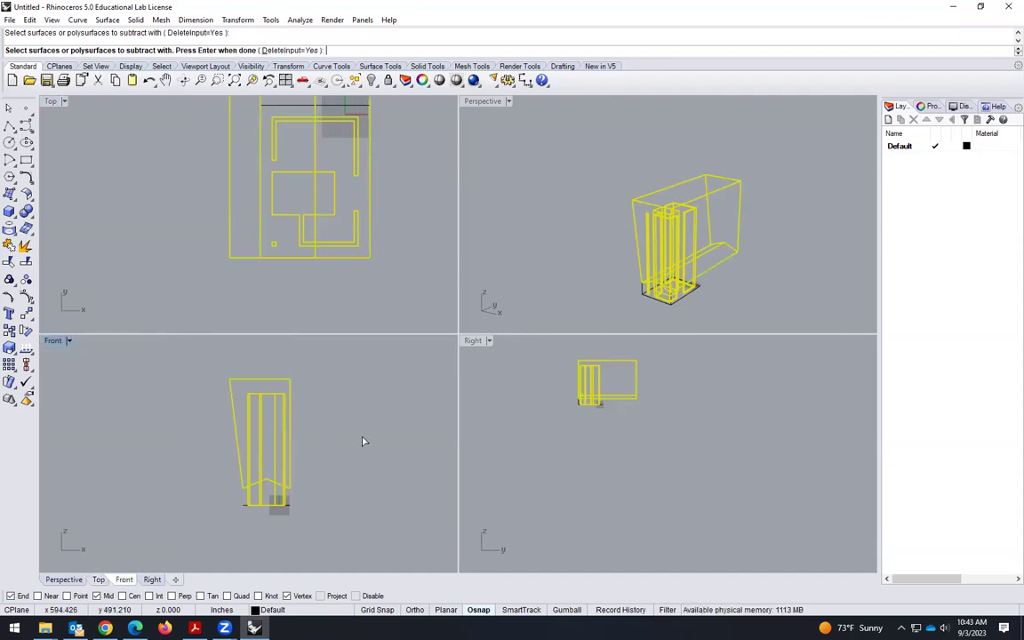
key("Return")
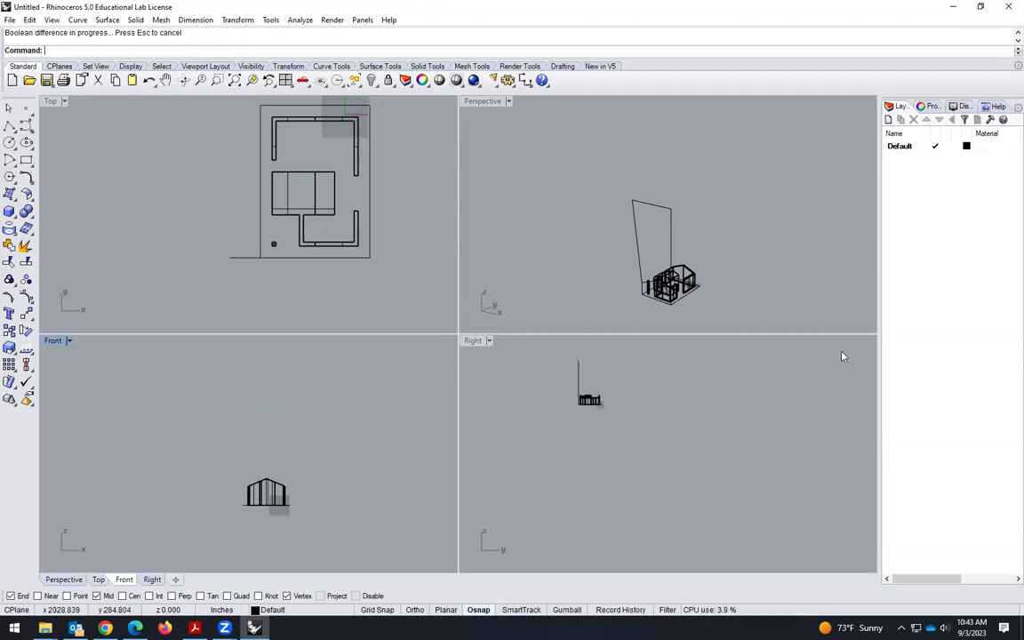
Examine the cut walls in the Perspective view from several angles to check their tops against the gable roof profile
scroll(725, 216, "up", 5)
right_click_drag(724, 216, 527, 312)
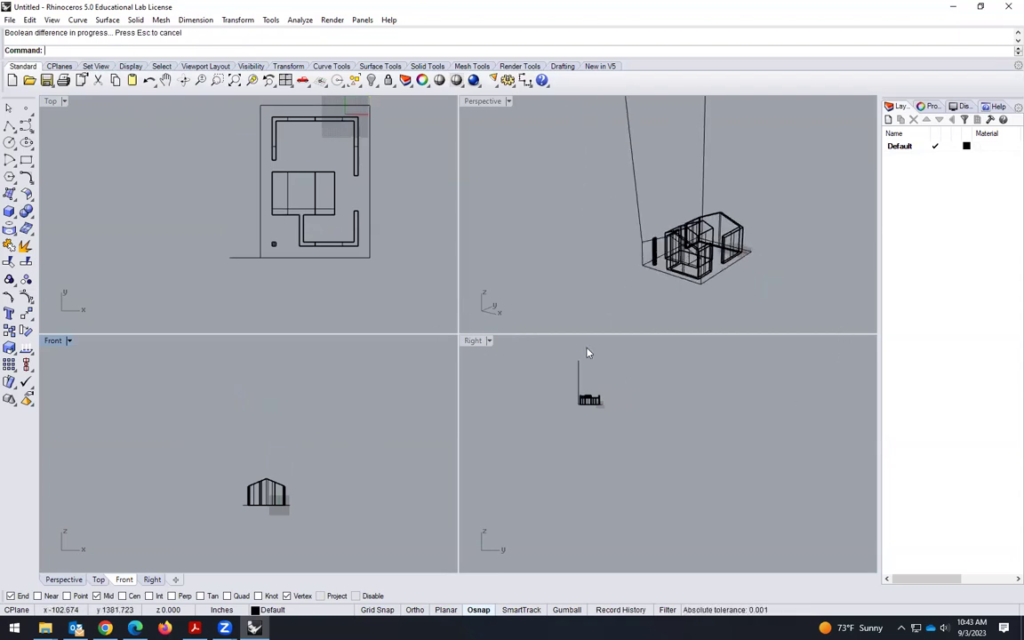
right_click_drag(659, 247, 736, 297)
scroll(704, 218, "up", 6)
right_click_drag(704, 218, 650, 219)
scroll(673, 271, "down", 4)
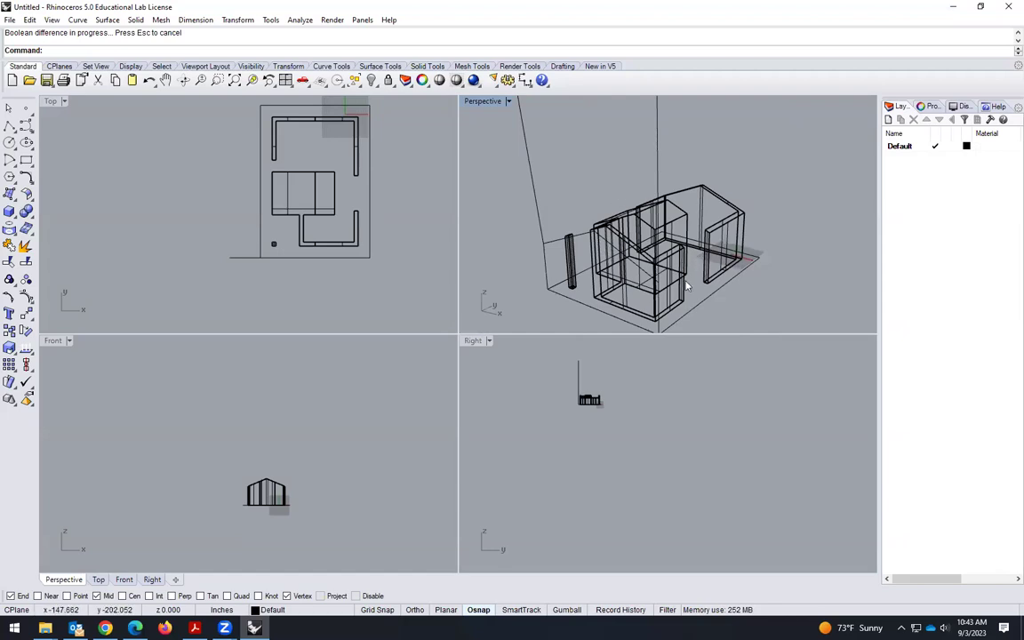
right_click_drag(674, 268, 607, 260)
scroll(607, 259, "up", 1)
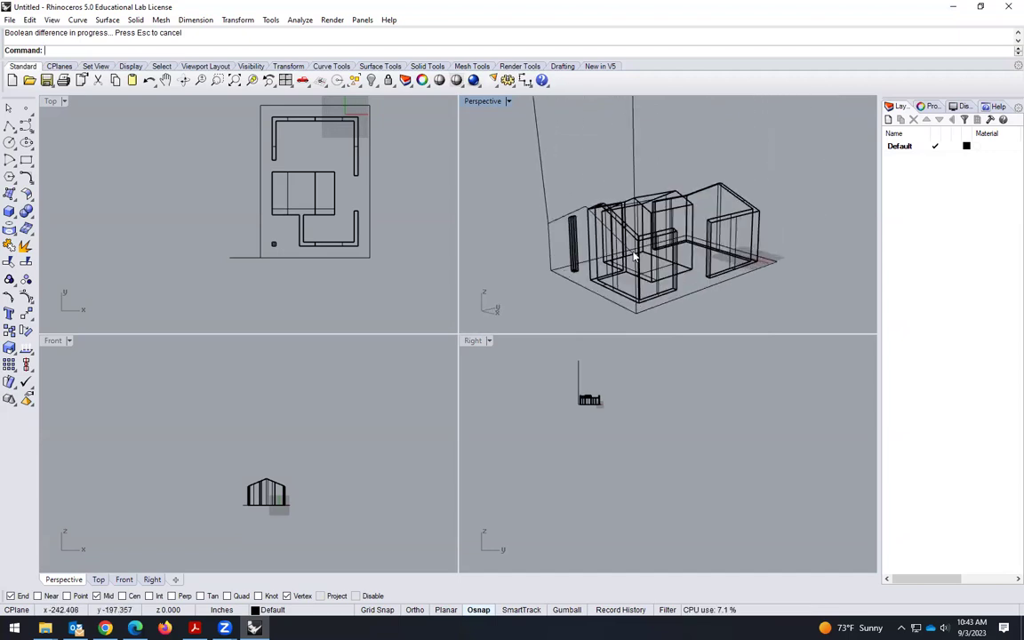
right_click_drag(574, 235, 669, 286)
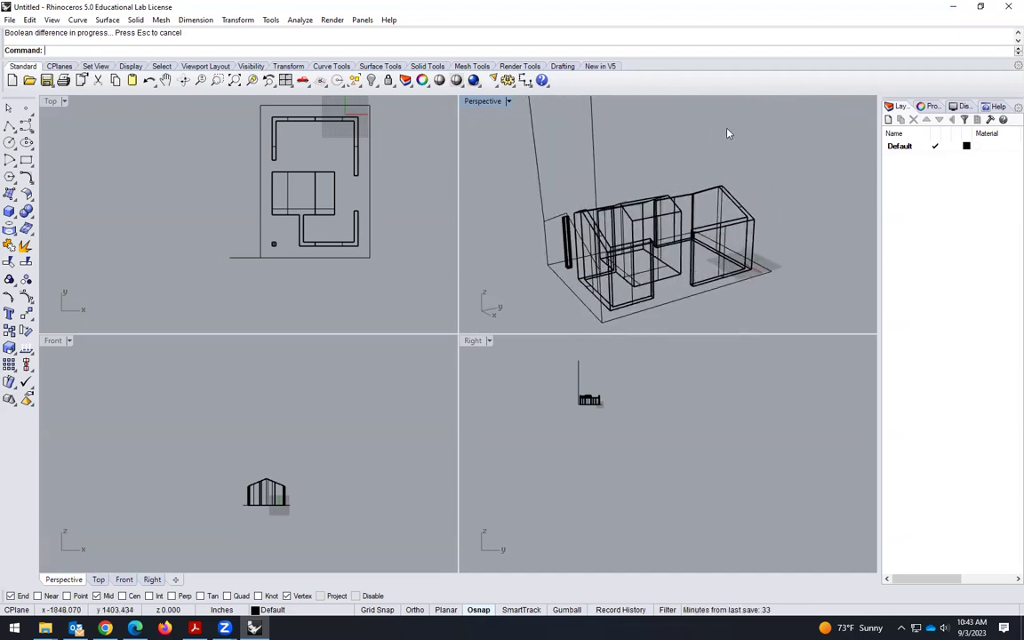
right_click_drag(727, 134, 718, 233)
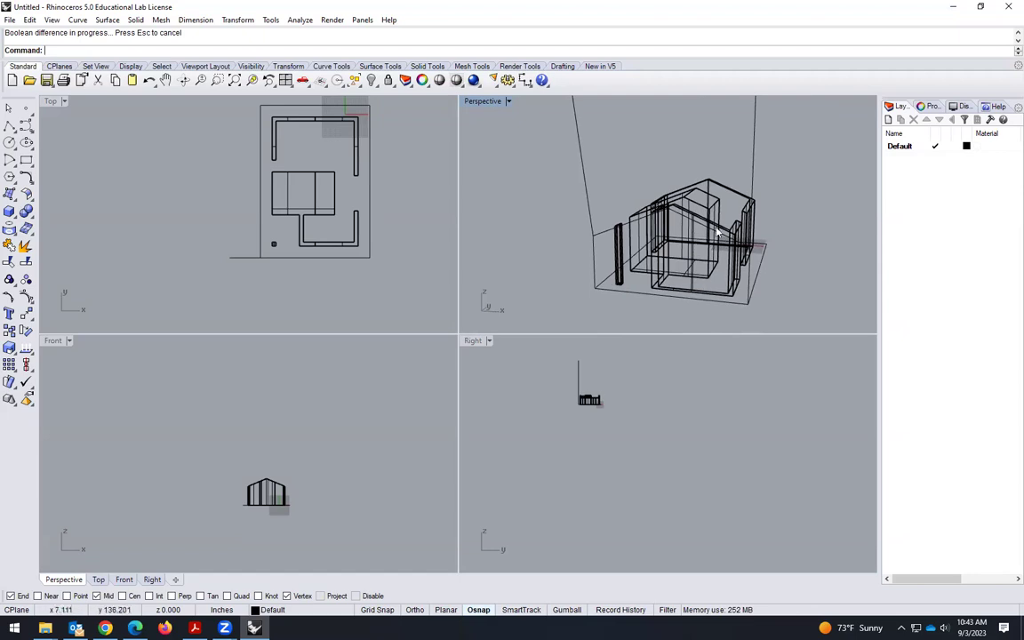
Delete the leftover closed polyline above the roof line that was used for the cutting solid
right_click_drag(669, 258, 619, 267)
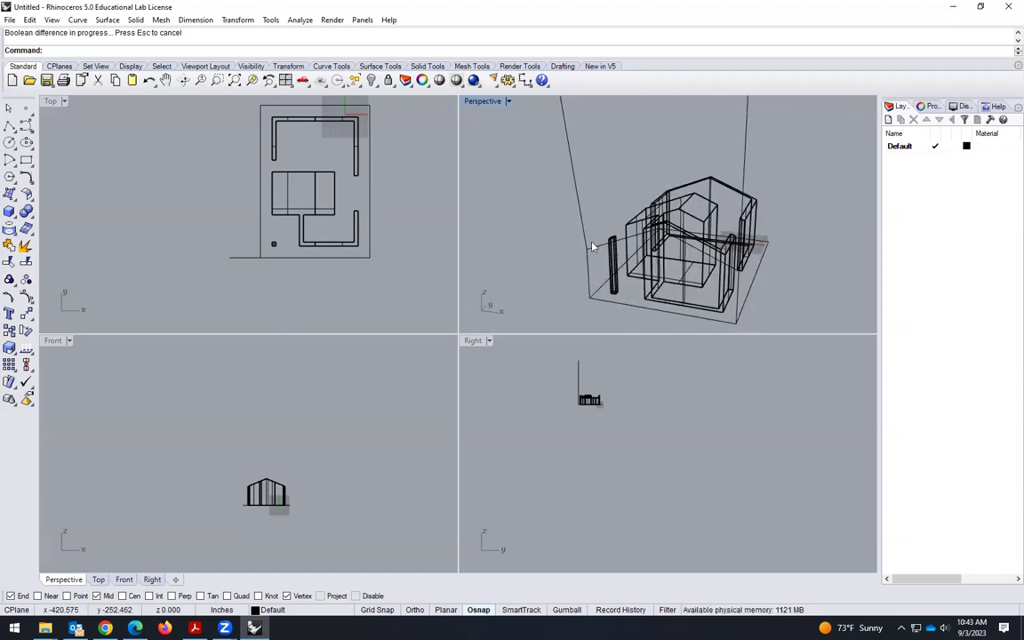
left_click(575, 208)
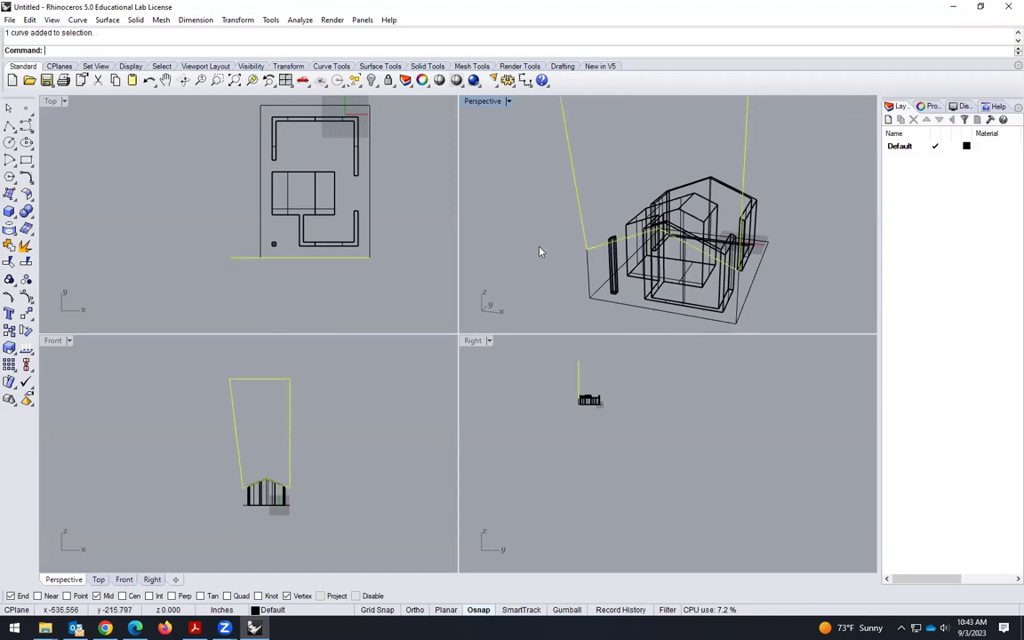
key("Delete")
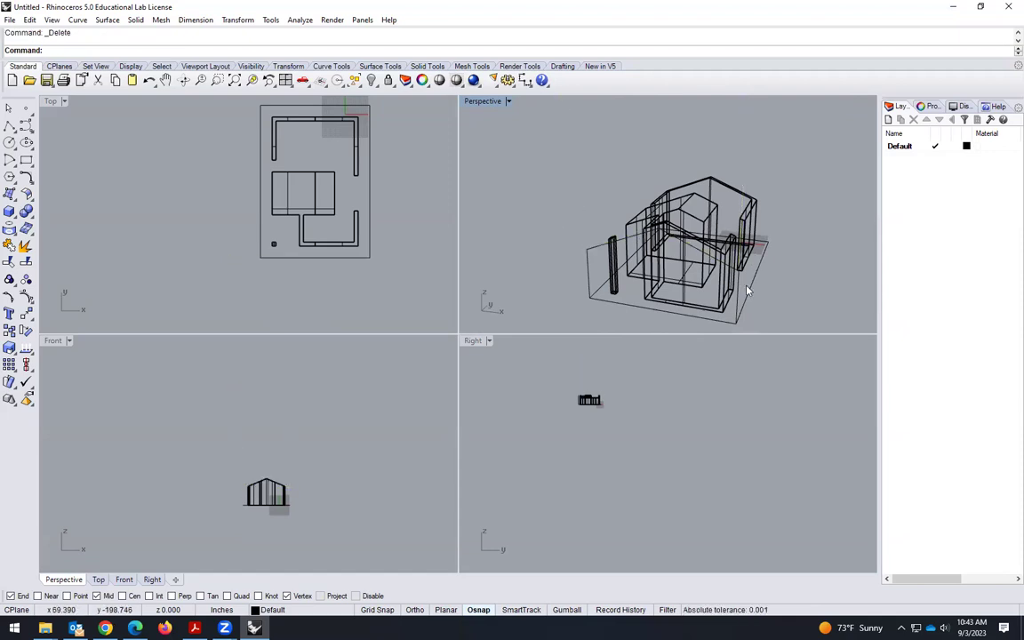
right_click_drag(658, 286, 557, 272)
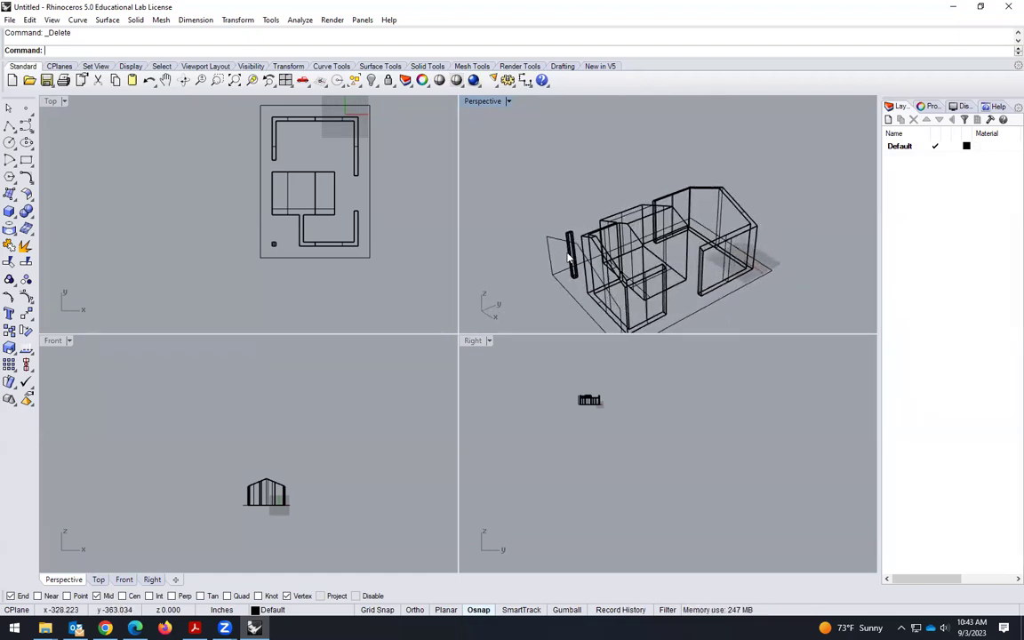
right_click_drag(583, 205, 545, 253)
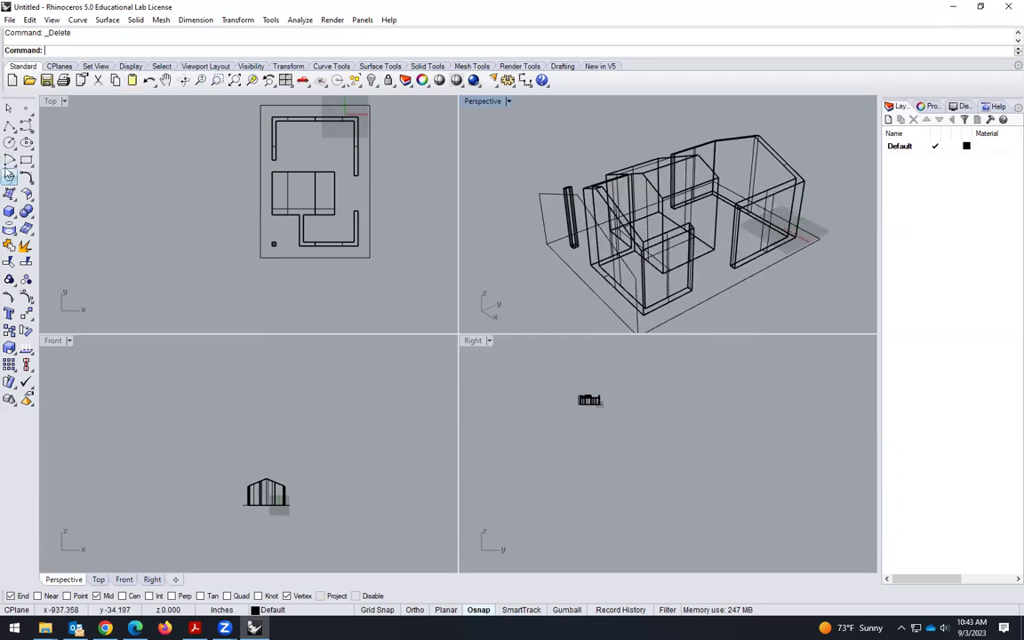
left_click(9, 125)
scroll(504, 163, "up", 5)
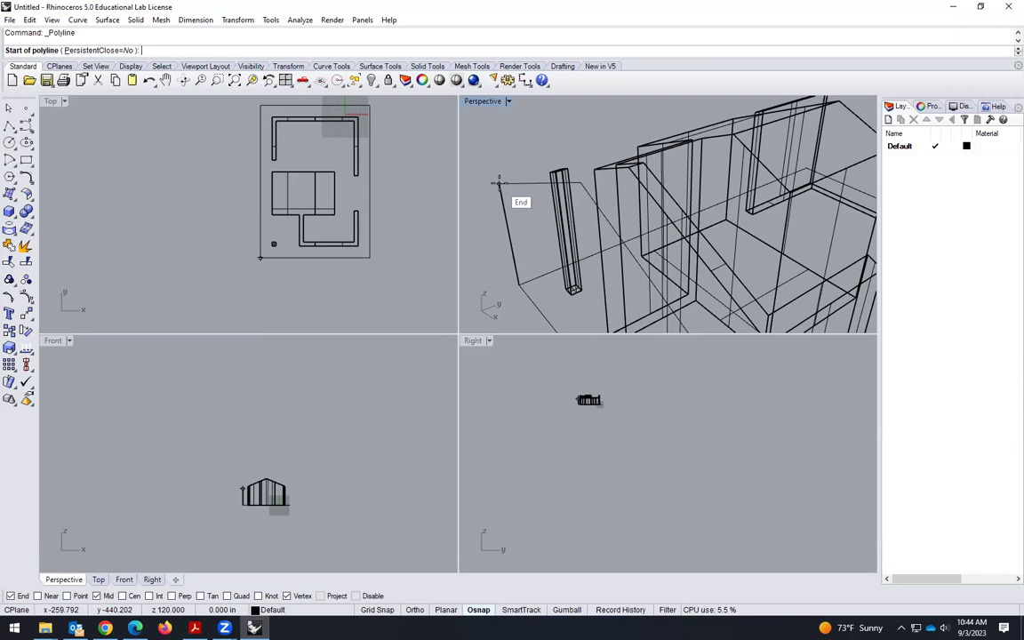
left_click(499, 187)
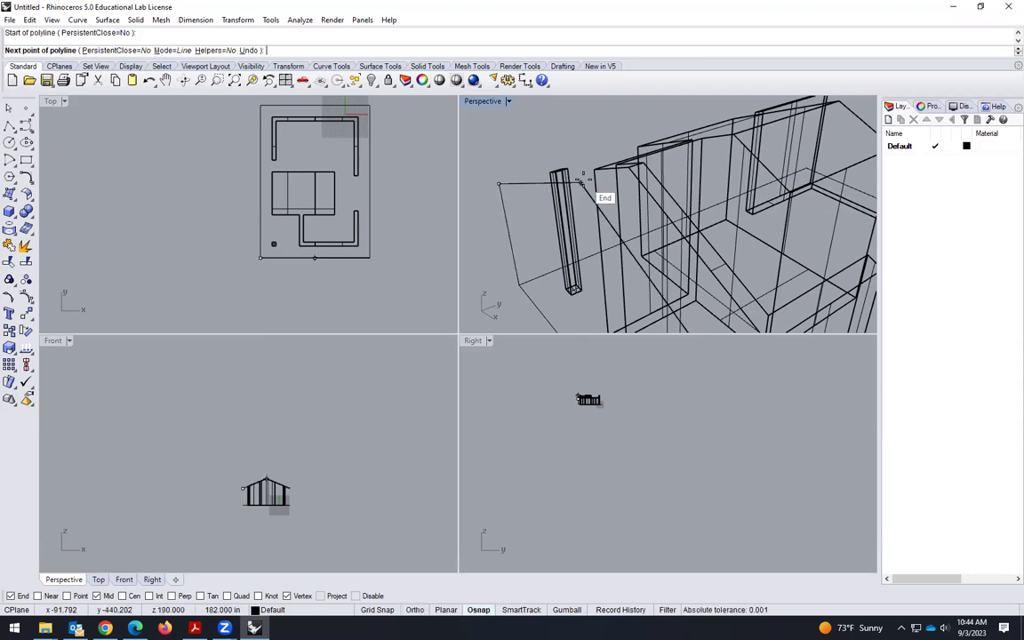
left_click(601, 194)
scroll(652, 238, "down", 4)
scroll(651, 240, "up", 6)
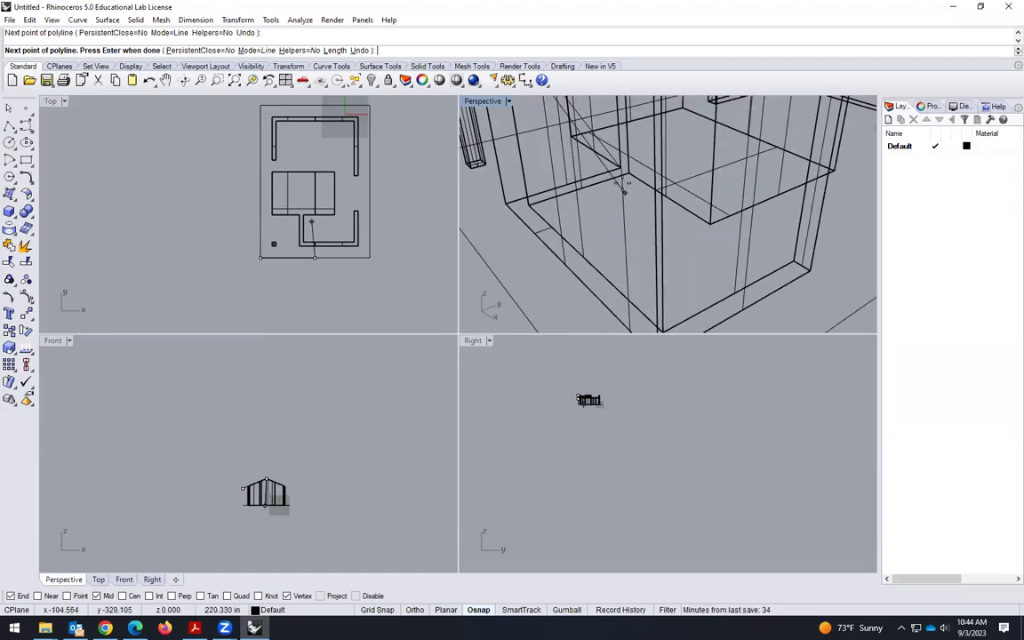
scroll(655, 252, "up", 2)
scroll(655, 252, "down", 3)
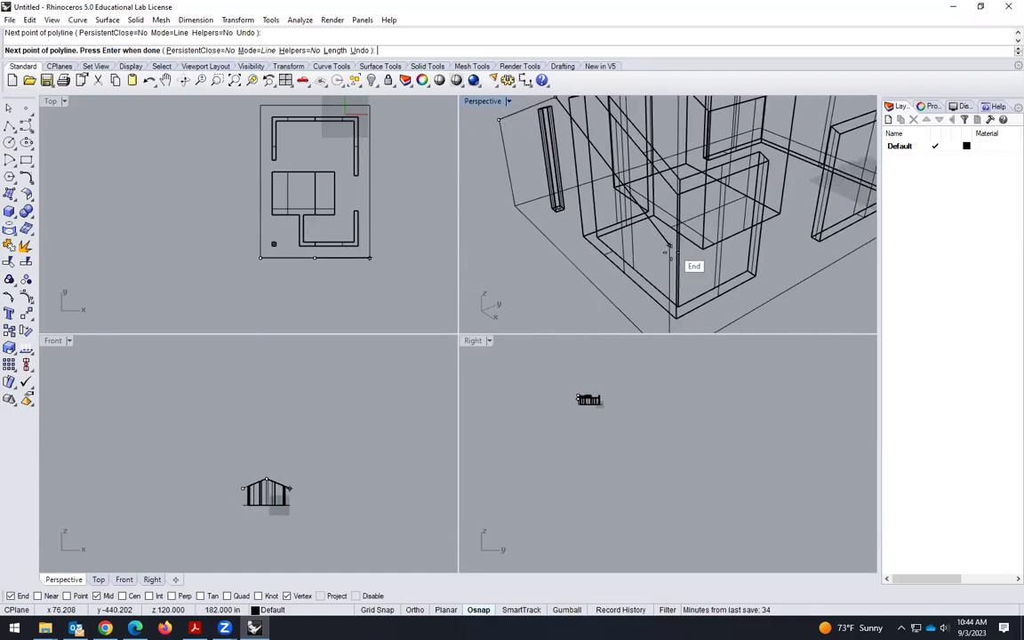
left_click(662, 242)
scroll(278, 511, "up", 7)
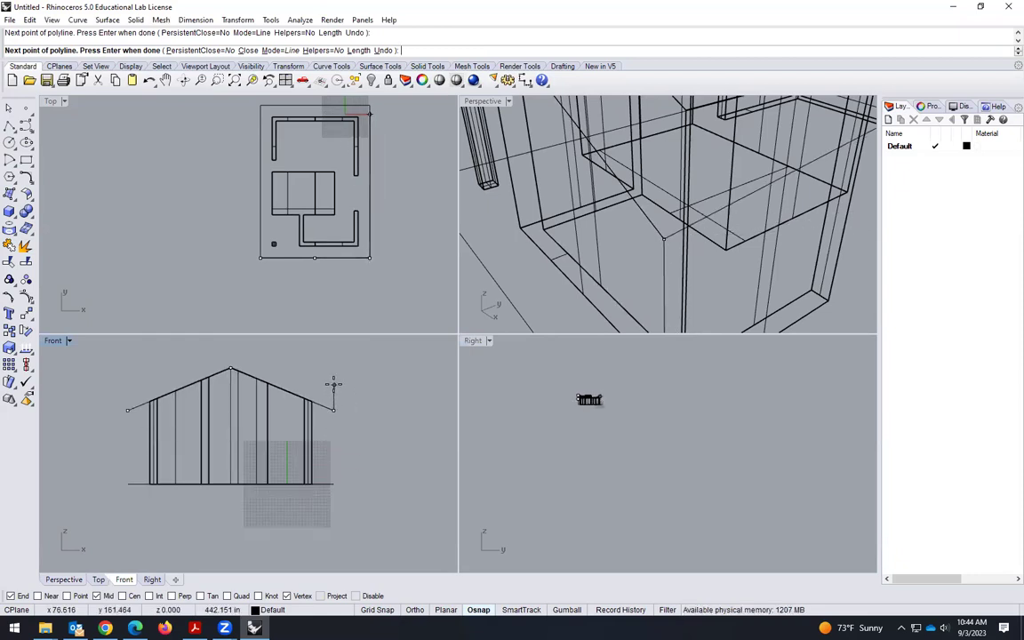
key("Return")
left_click(332, 391)
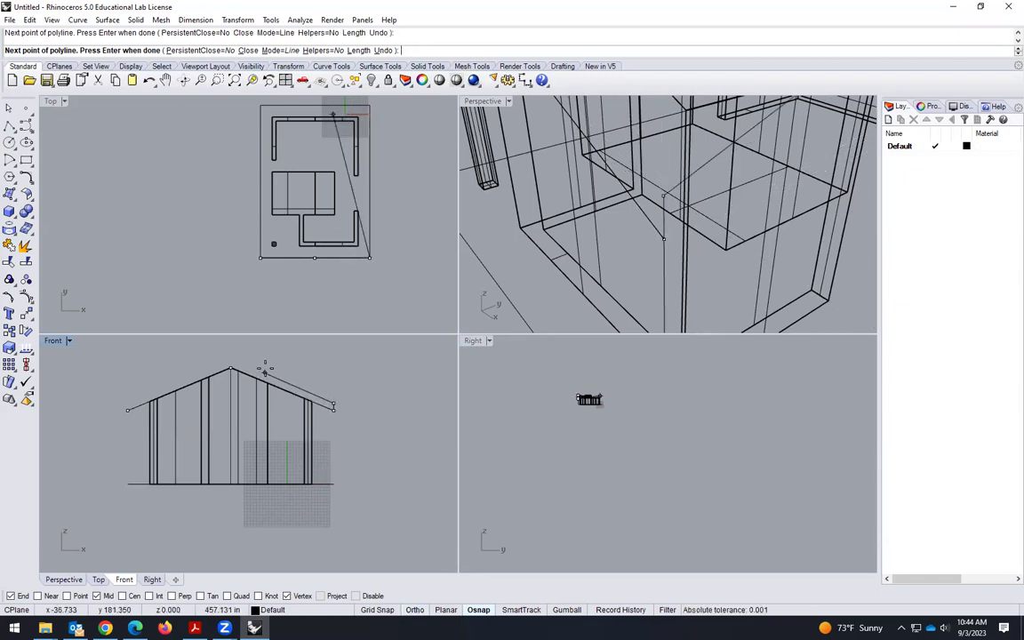
scroll(241, 361, "up", 2)
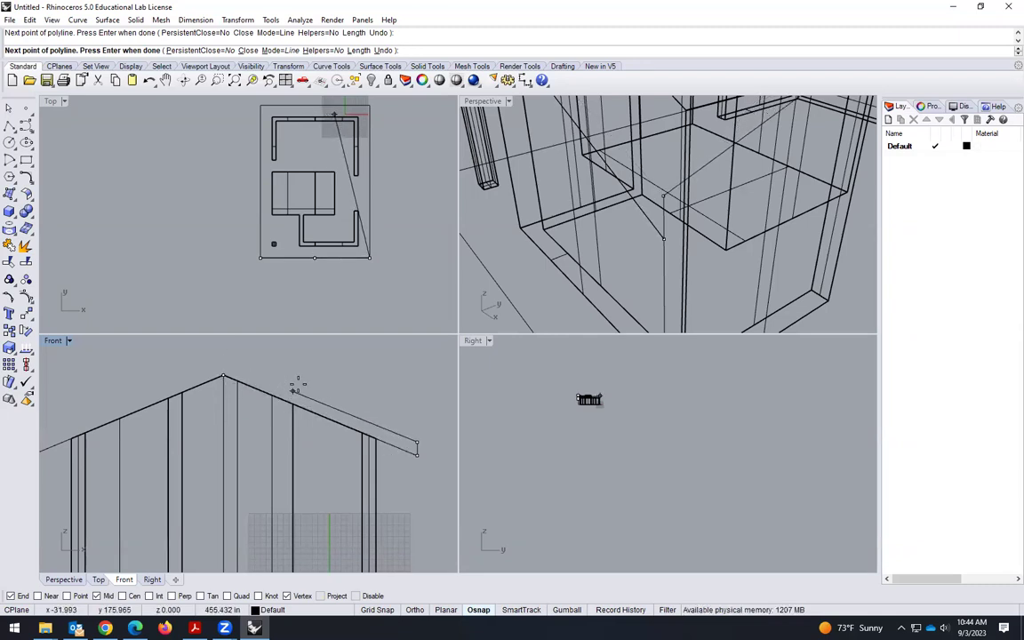
scroll(405, 437, "up", 3)
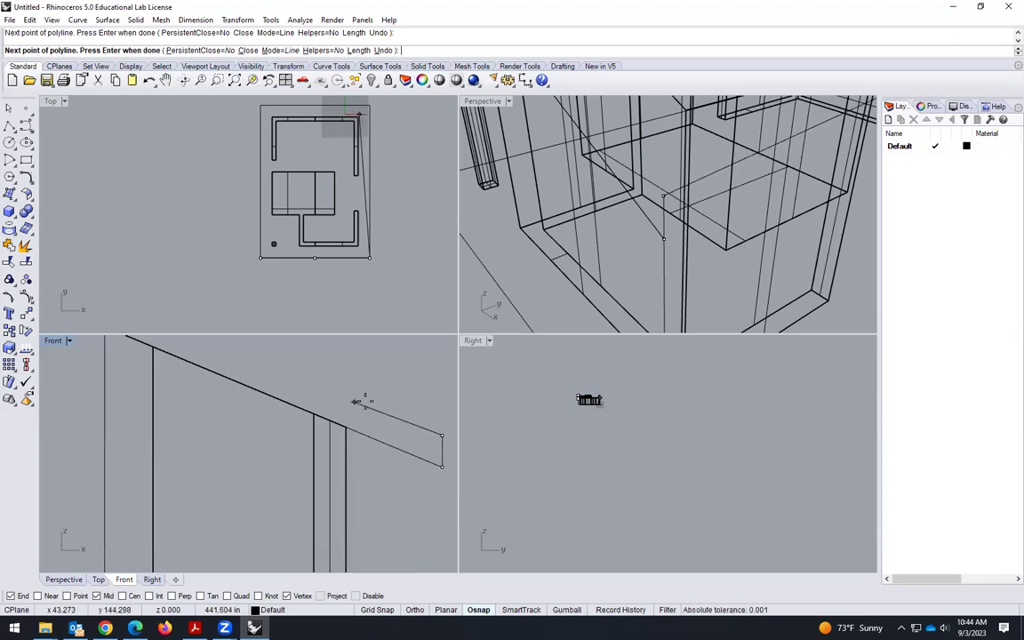
scroll(371, 407, "down", 5)
key("Return")
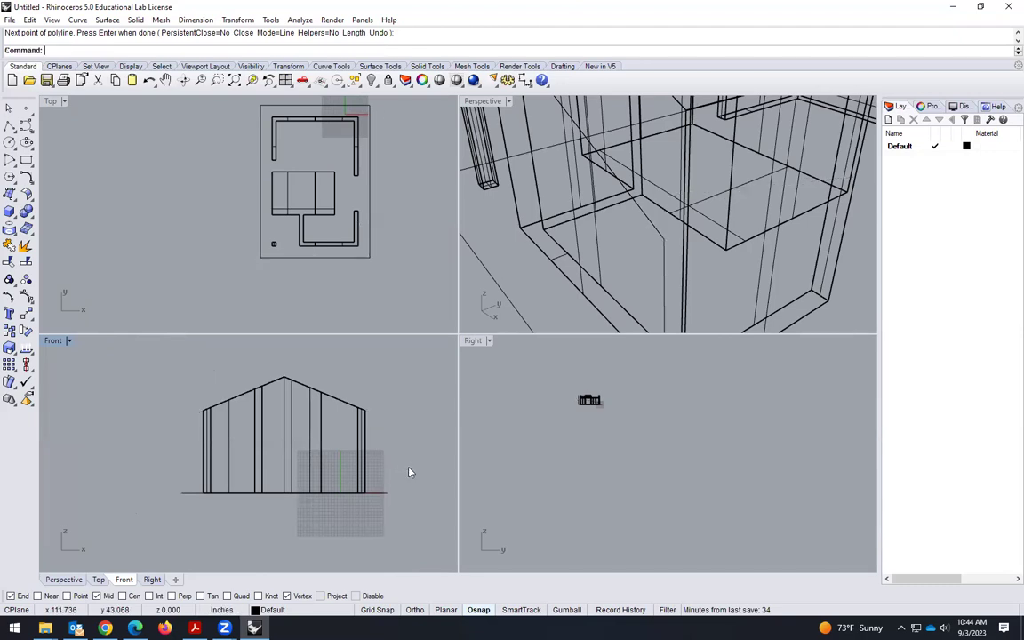
scroll(301, 371, "up", 2)
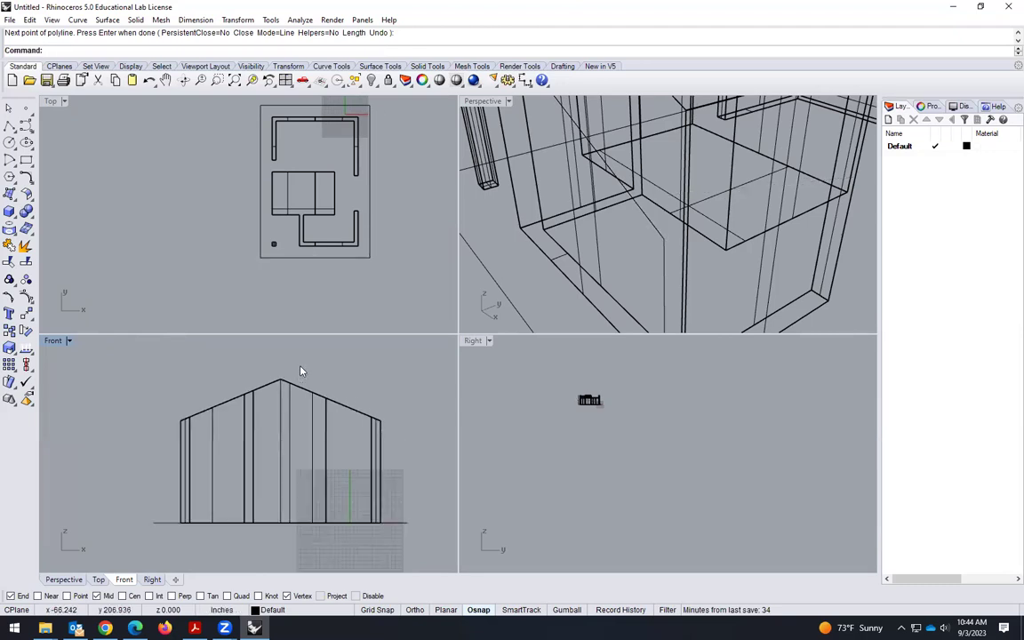
scroll(591, 278, "down", 5)
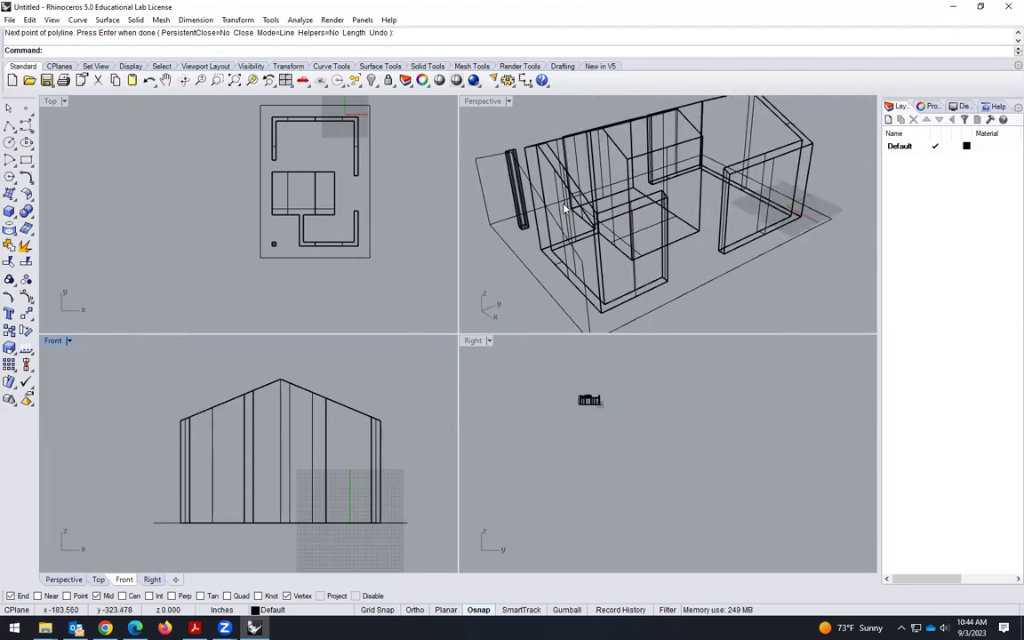
scroll(565, 227, "up", 3)
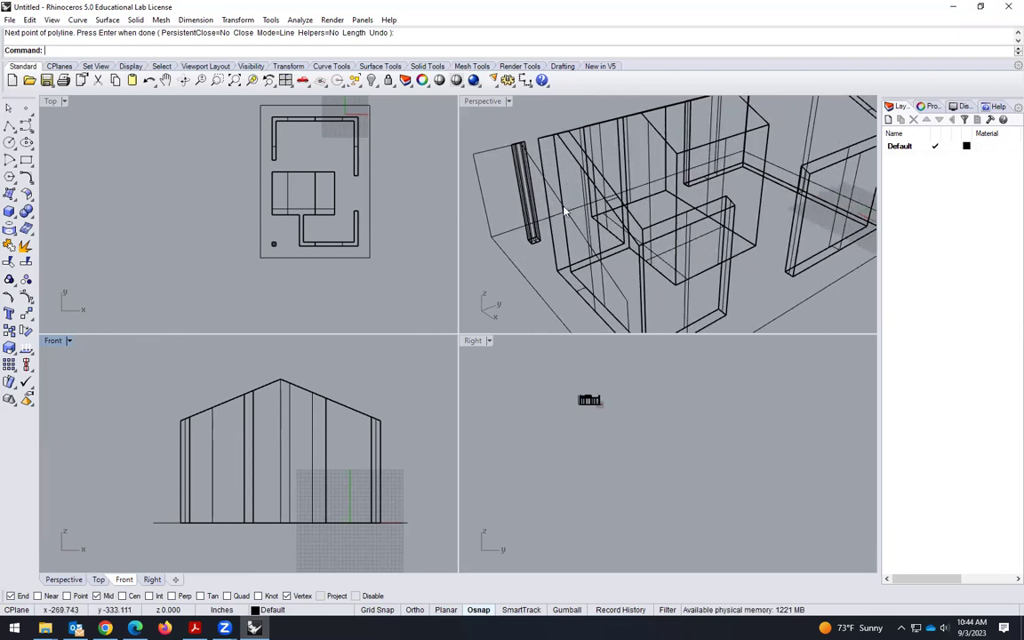
Draw a polyline along the front gable roof line, from one eave end over the ridge to the opposite eave end
scroll(595, 197, "up", 2)
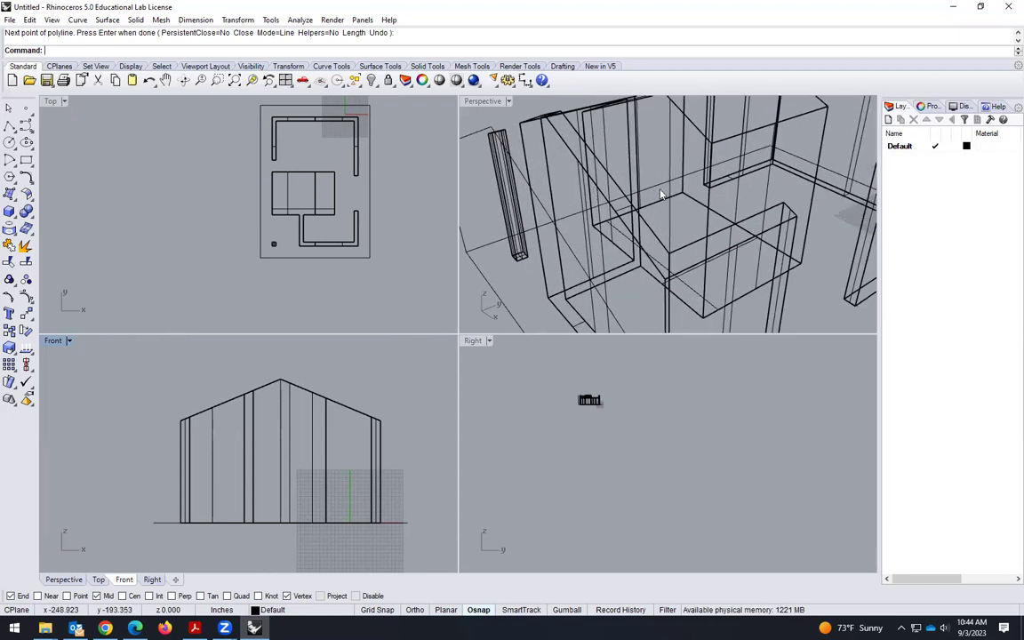
right_click_drag(661, 193, 658, 285)
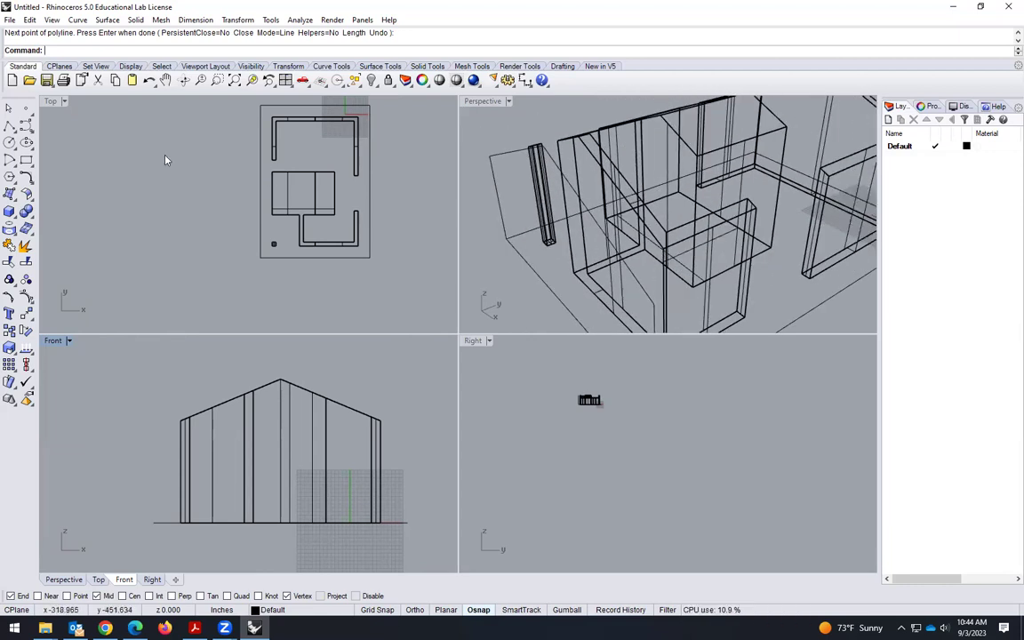
left_click(10, 126)
left_click(512, 170)
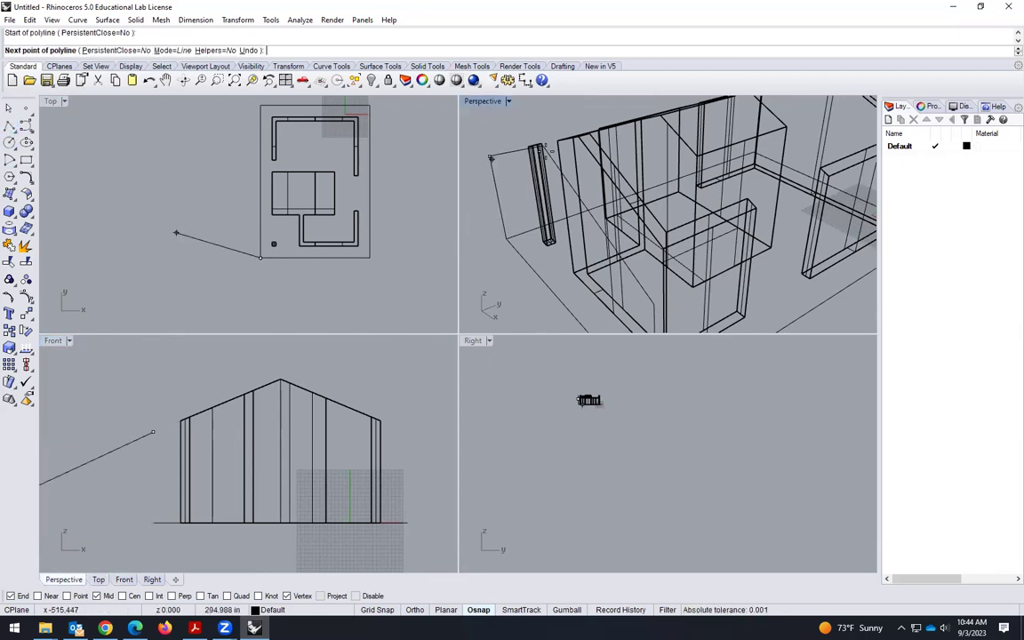
scroll(542, 166, "up", 4)
scroll(542, 166, "down", 4)
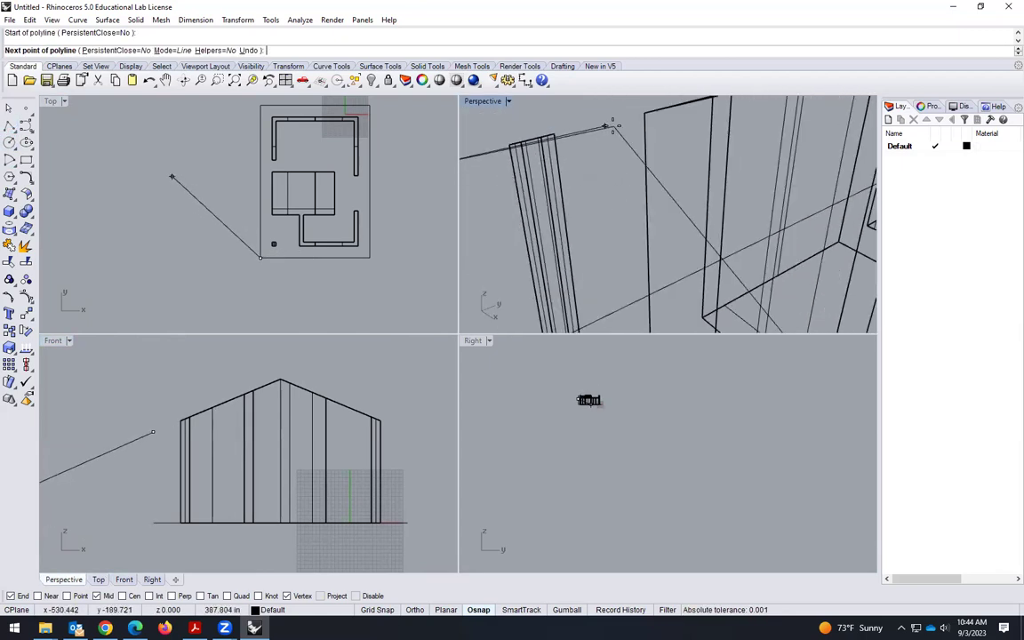
left_click(600, 129)
scroll(622, 222, "down", 3)
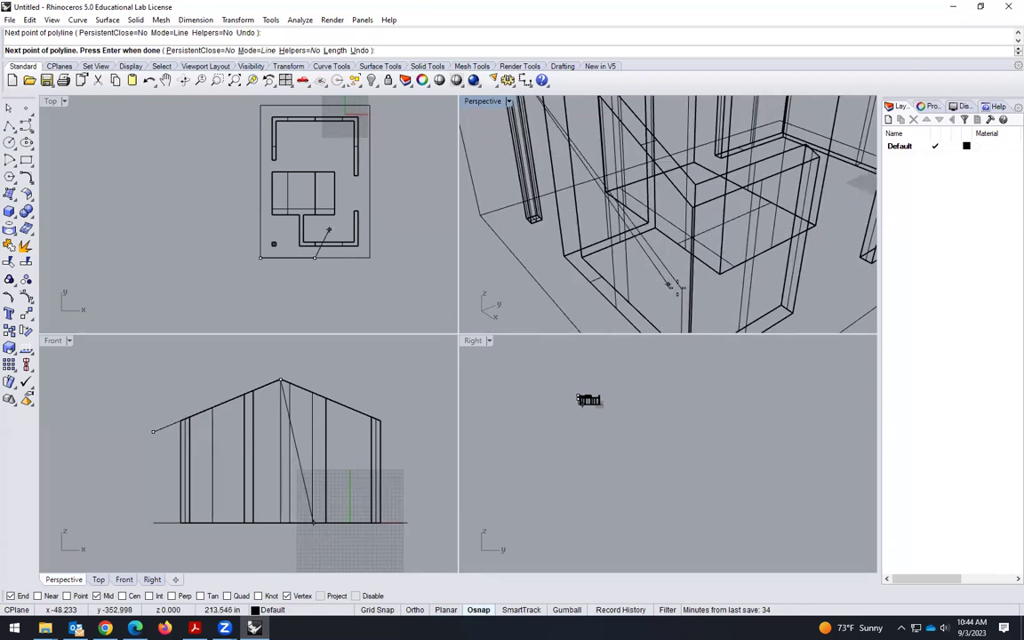
left_click(682, 290)
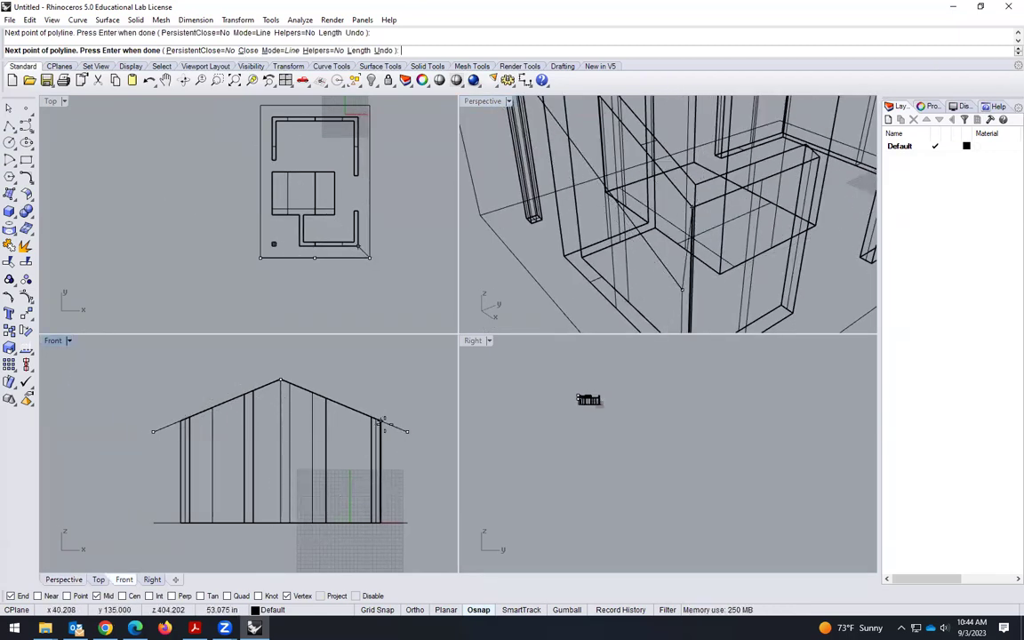
Add a vertical 12-inch segment upward at the far eave end of the roof polyline and finish the curve
scroll(425, 416, "up", 3)
type("12")
key("Return")
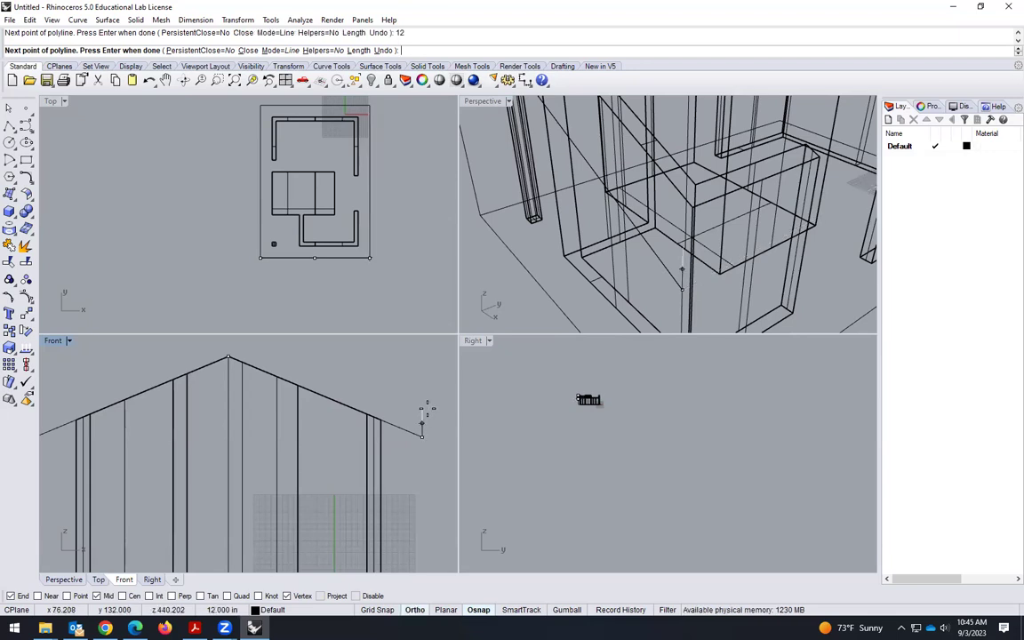
left_click(429, 409)
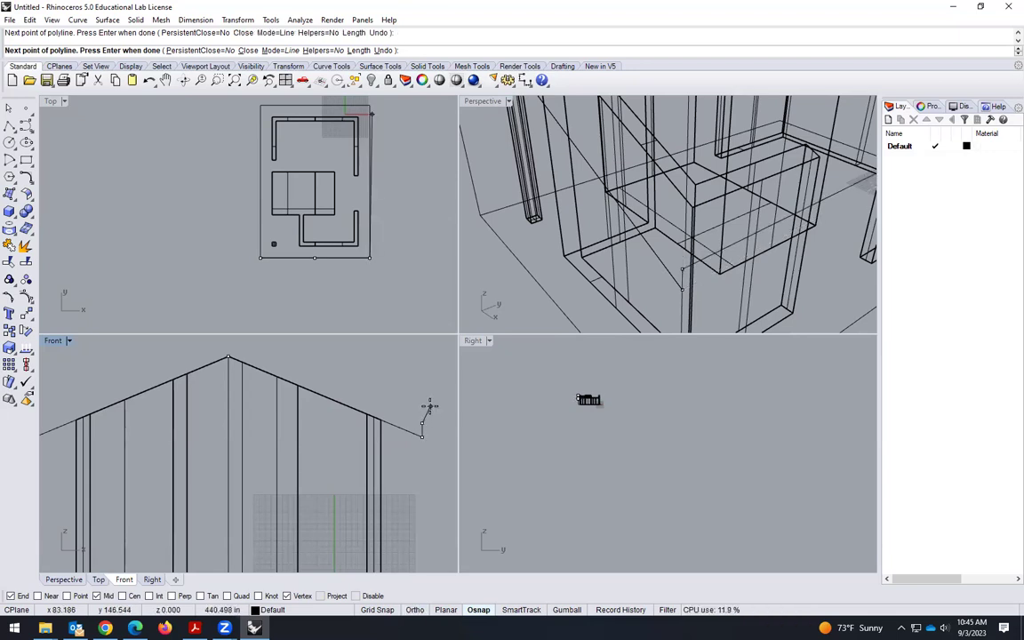
key("Escape")
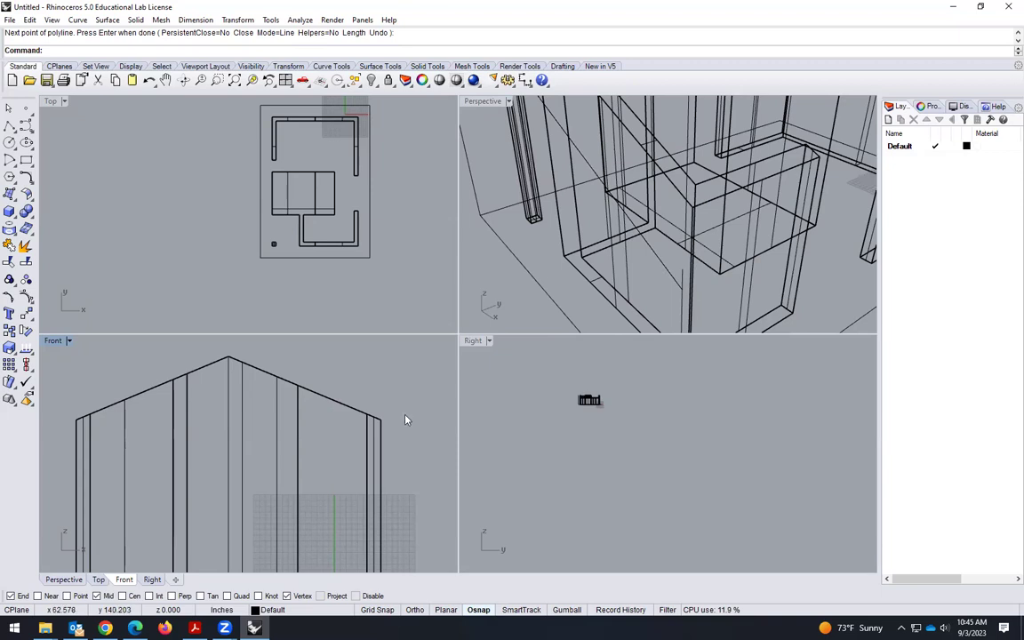
scroll(351, 418, "down", 2)
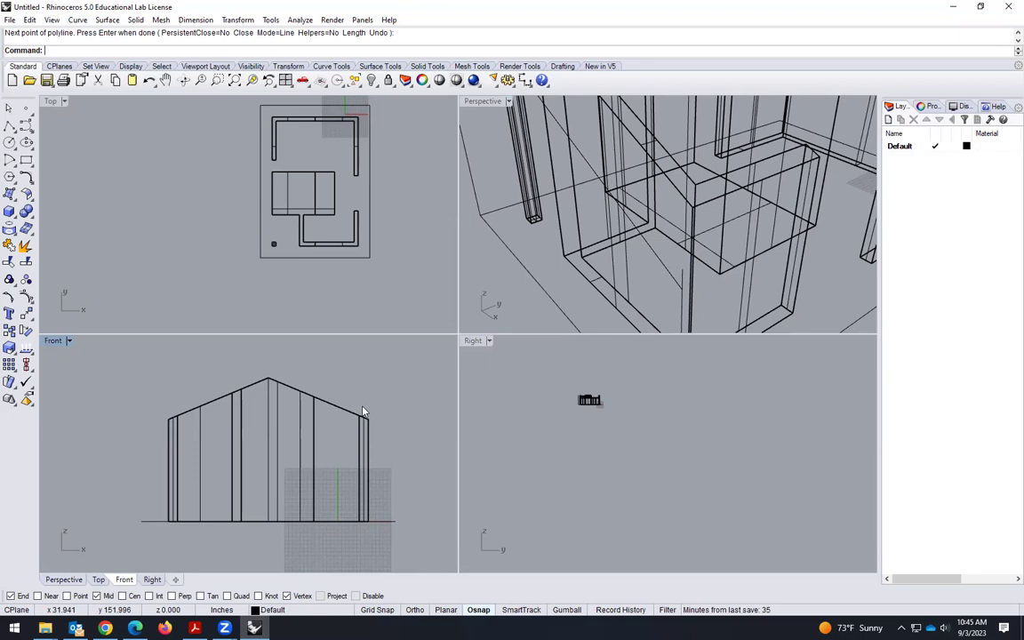
key("Return")
Select the new roof polyline and examine its gable shape and short vertical end in the Front and Perspective views
left_click(683, 279)
scroll(680, 307, "down", 5)
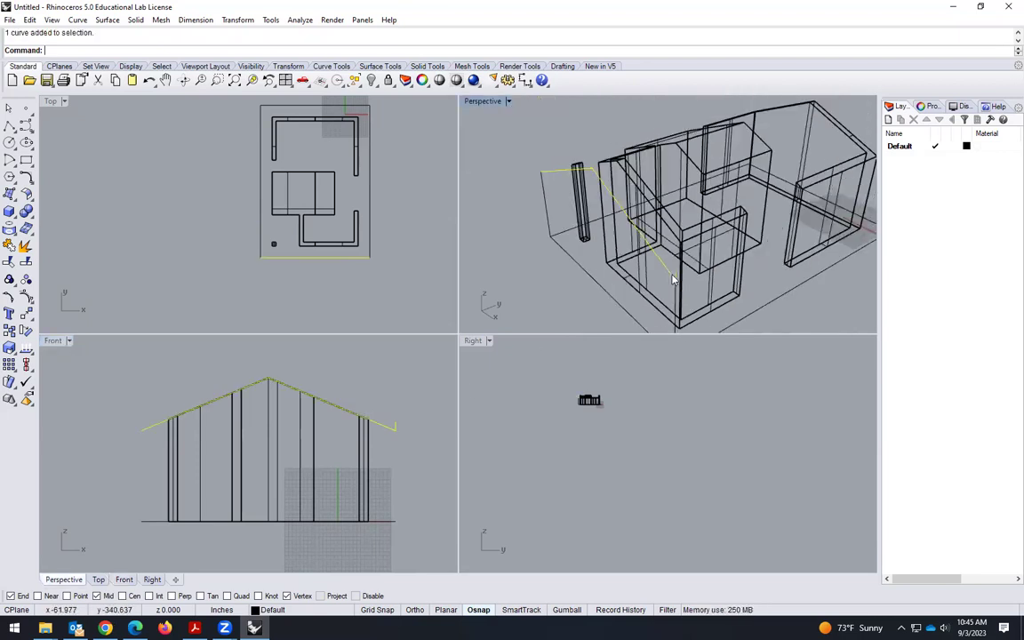
left_click(398, 451)
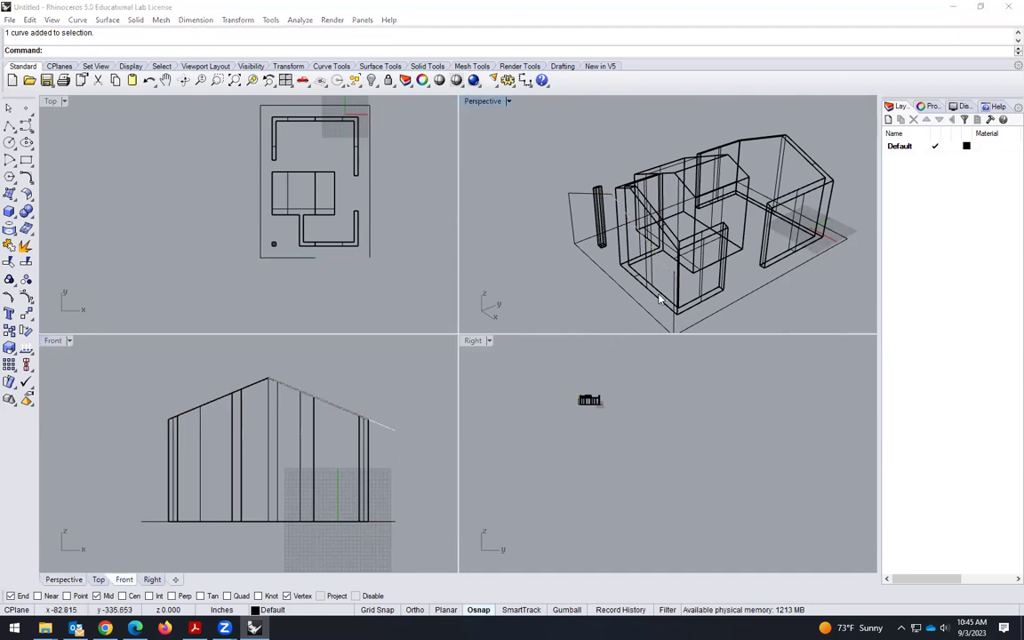
left_click(685, 281)
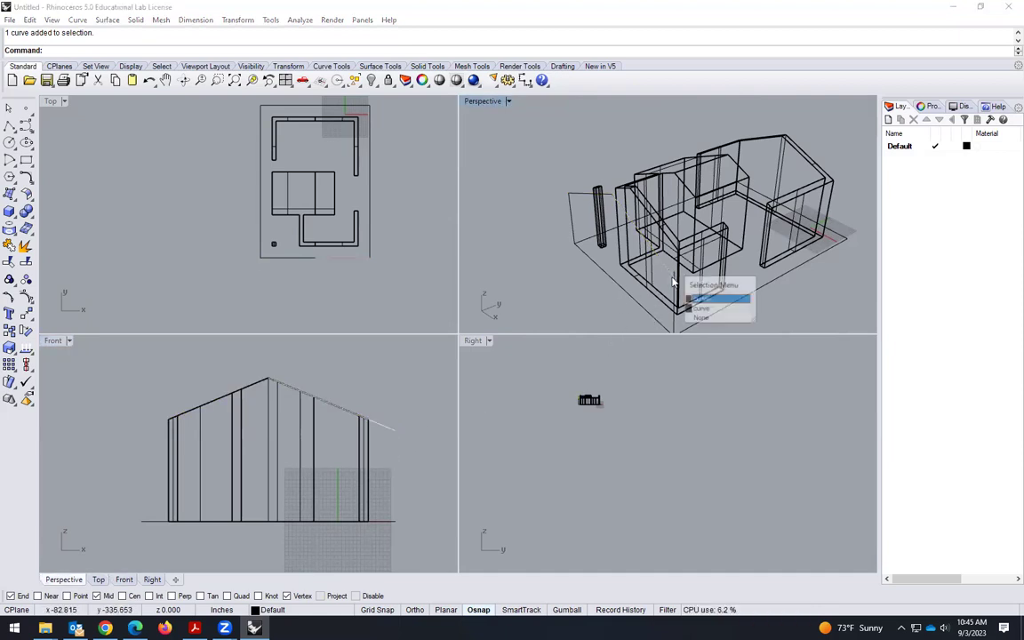
left_click(713, 310)
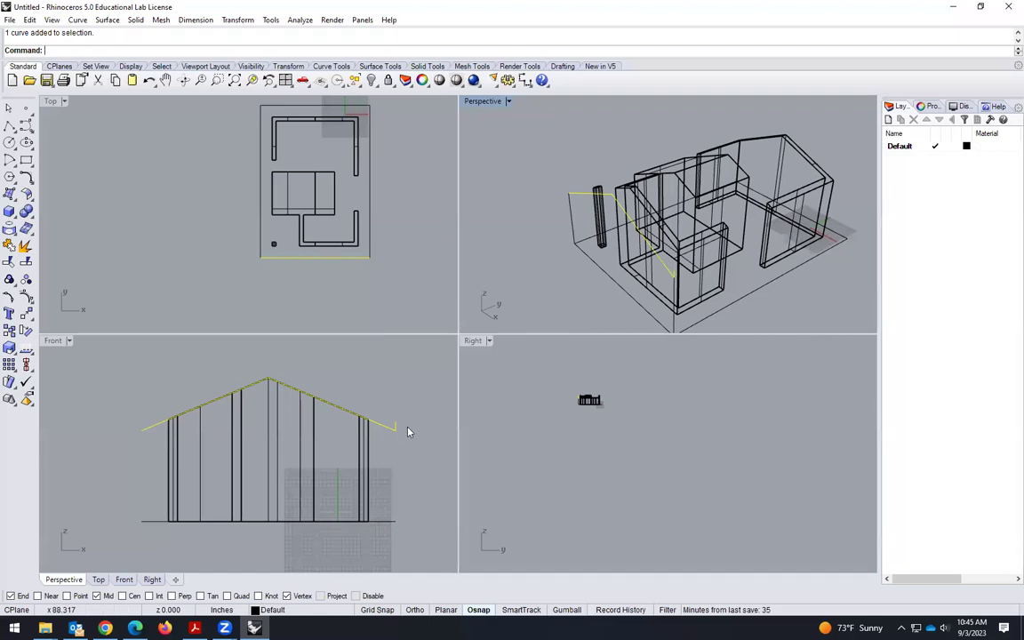
scroll(346, 409, "down", 3)
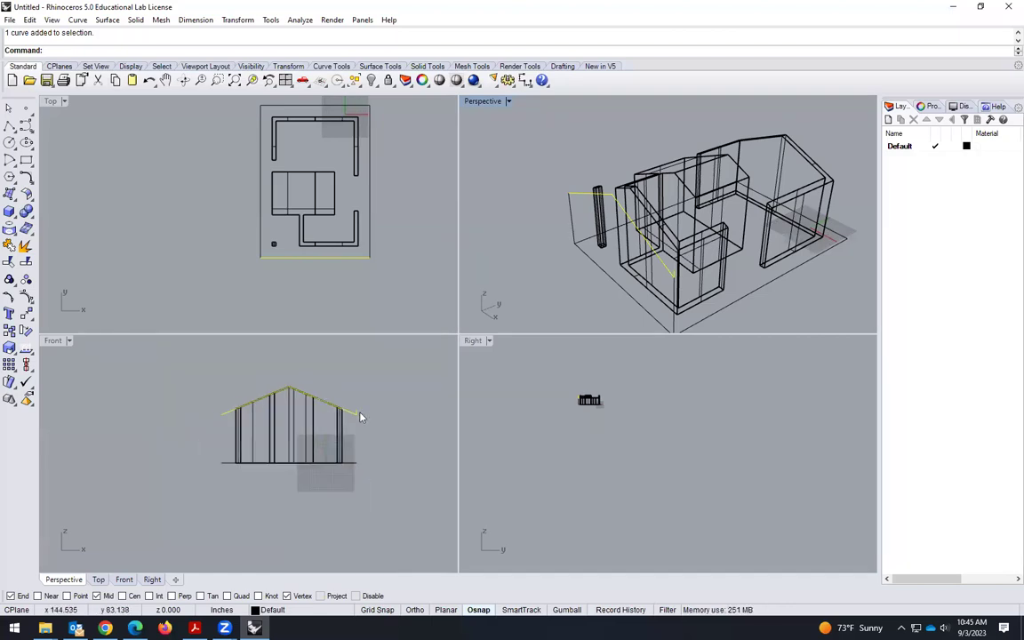
scroll(376, 436, "up", 2)
left_click(397, 439)
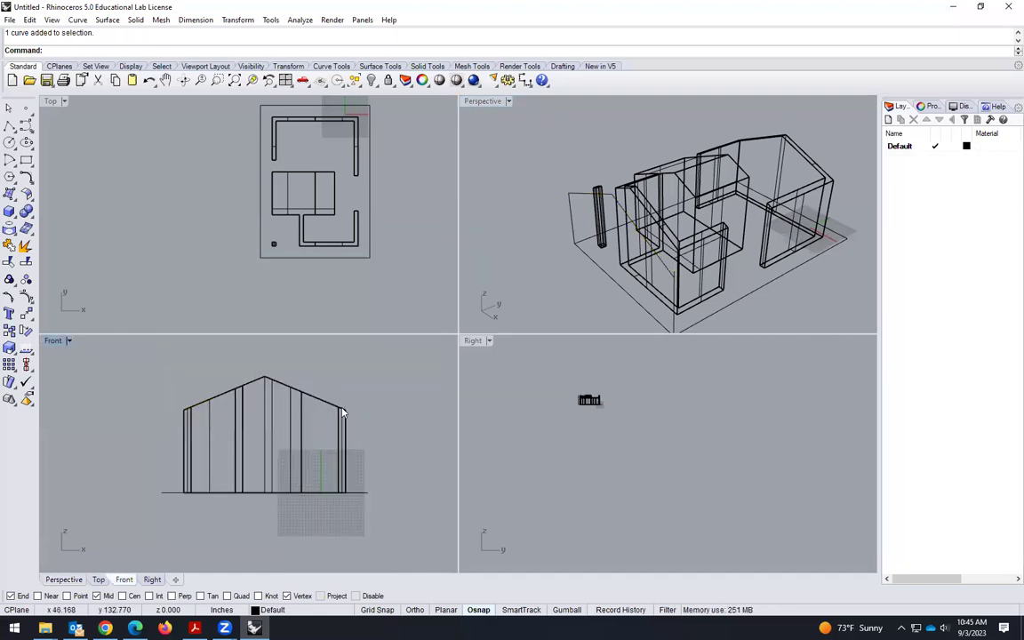
scroll(709, 274, "up", 3)
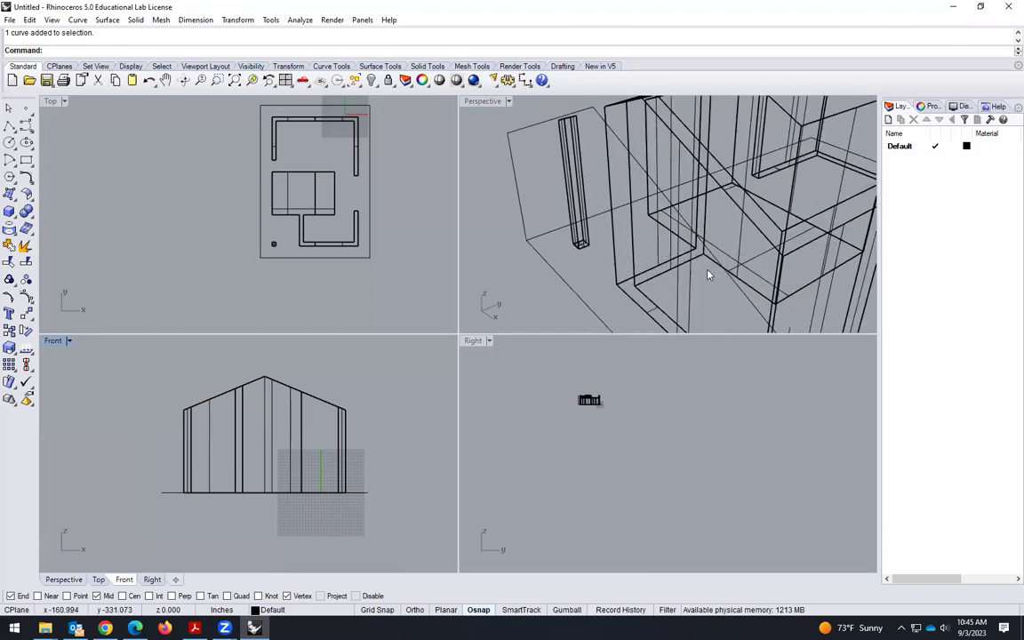
scroll(632, 218, "down", 3)
scroll(632, 229, "up", 3)
left_click(625, 239)
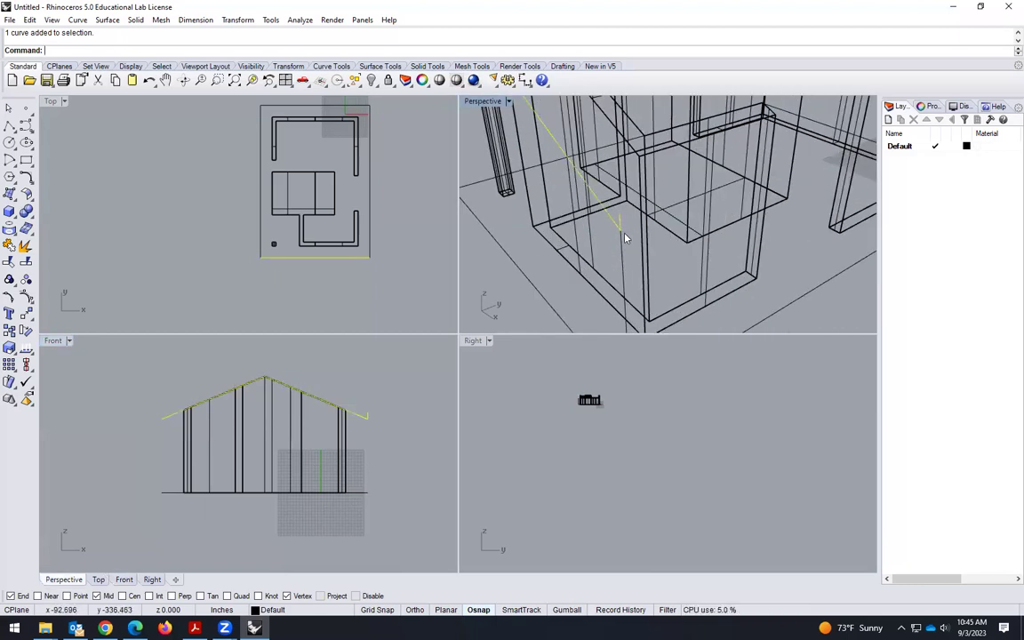
scroll(622, 280, "down", 3)
left_click(747, 311)
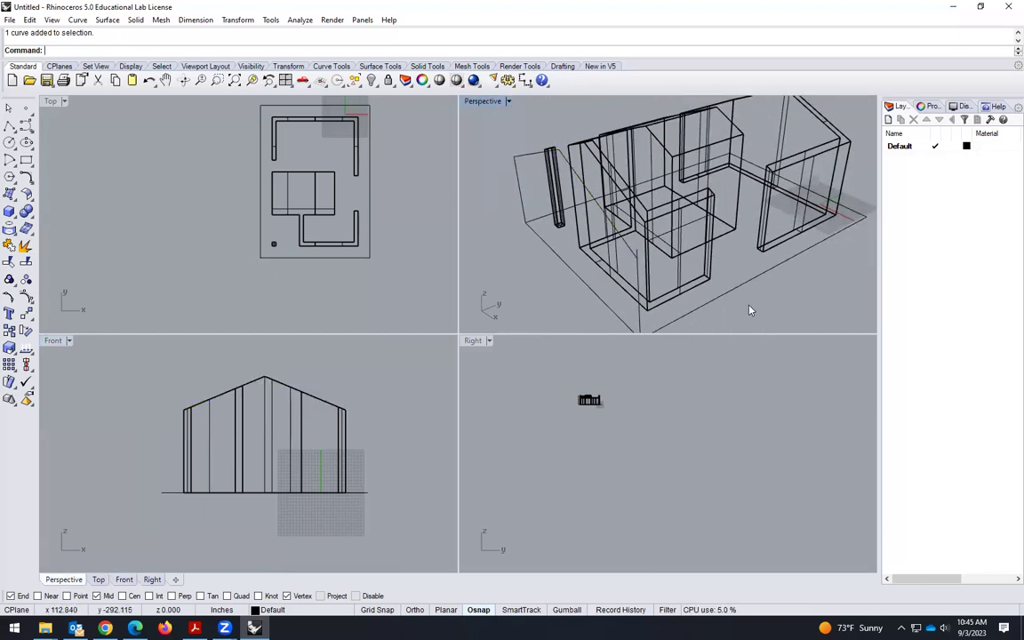
Move the ground outline rectangle slightly toward the rear of the house, away from the front roof profile
scroll(631, 258, "up", 3)
left_click(660, 264)
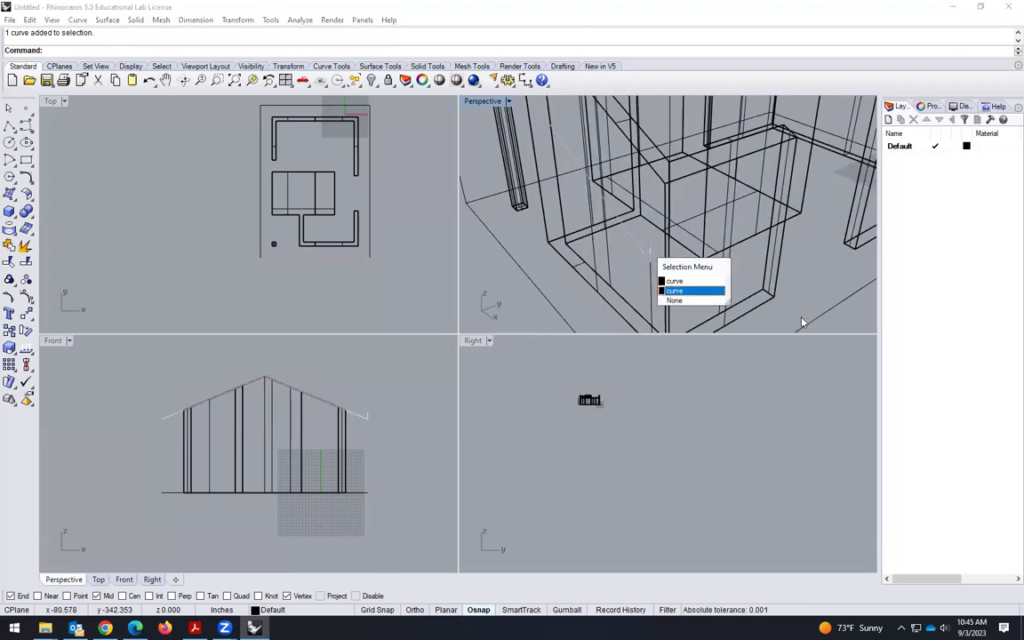
left_click(674, 281)
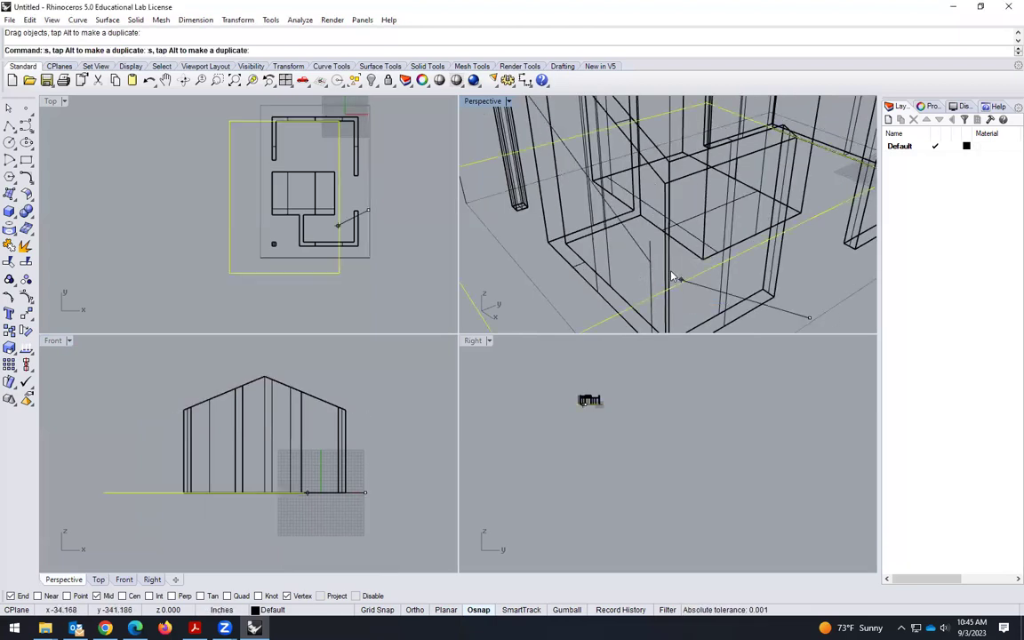
scroll(662, 287, "down", 3)
left_click(533, 302)
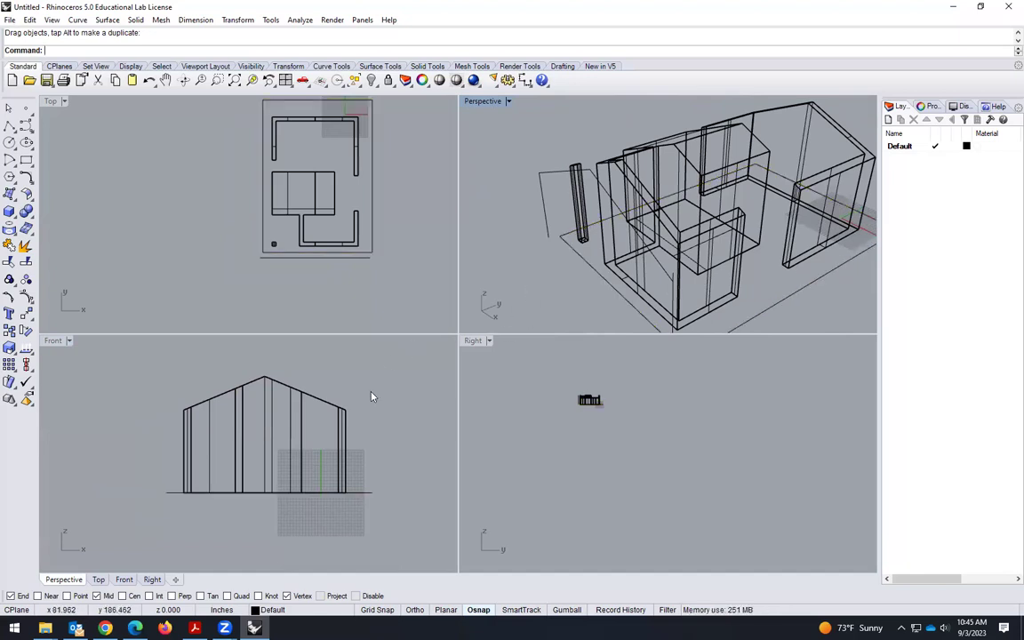
Examine the front roof profile curves and their position relative to the walls in the Front, Right and Perspective views
scroll(342, 426, "down", 5)
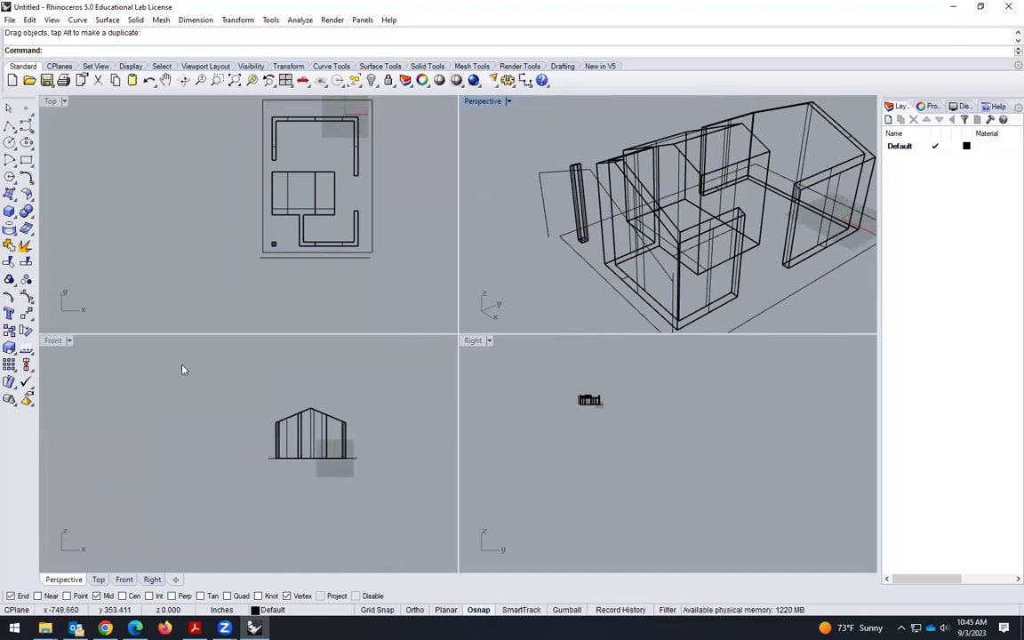
scroll(574, 400, "up", 5)
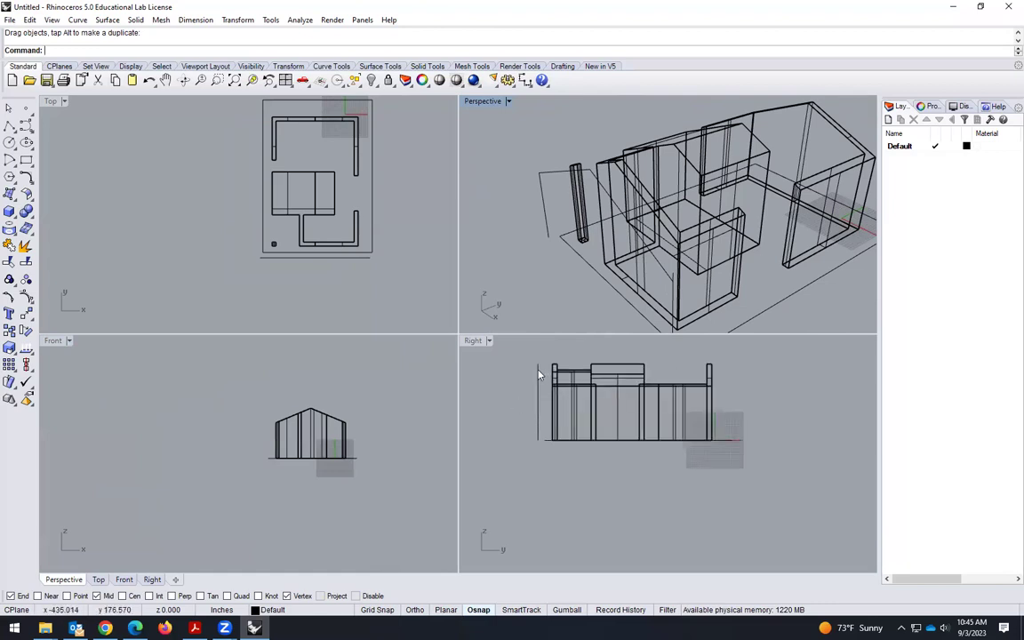
left_click(544, 422)
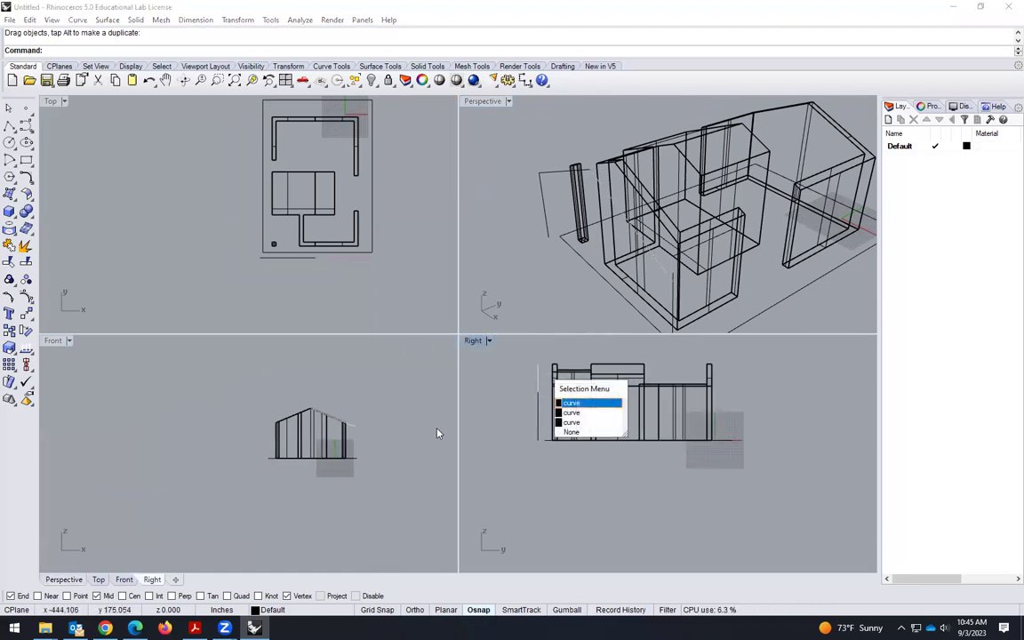
left_click(565, 414)
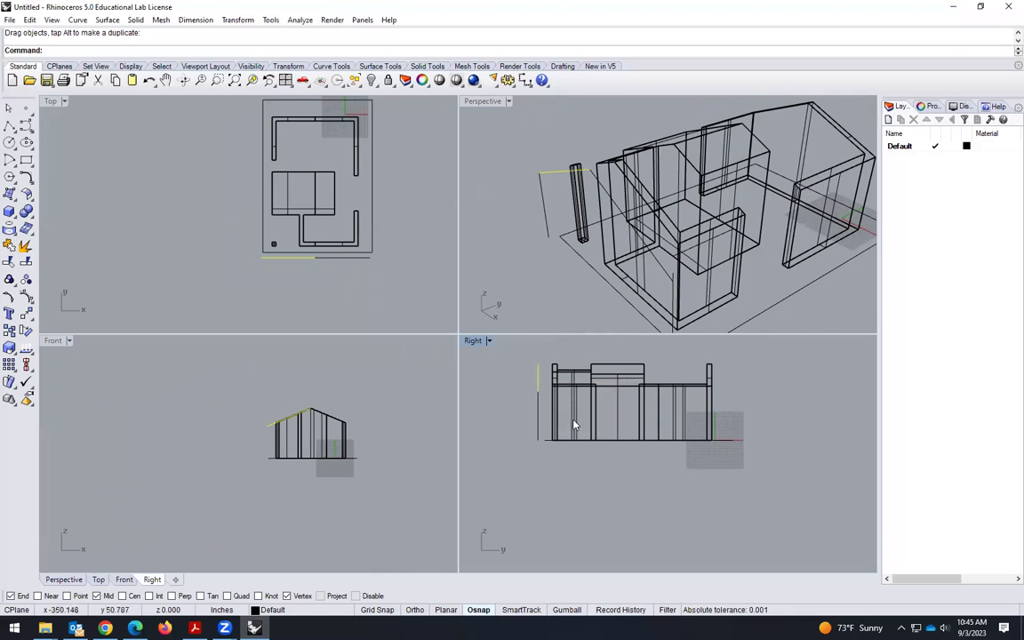
key("Escape")
scroll(369, 434, "up", 4)
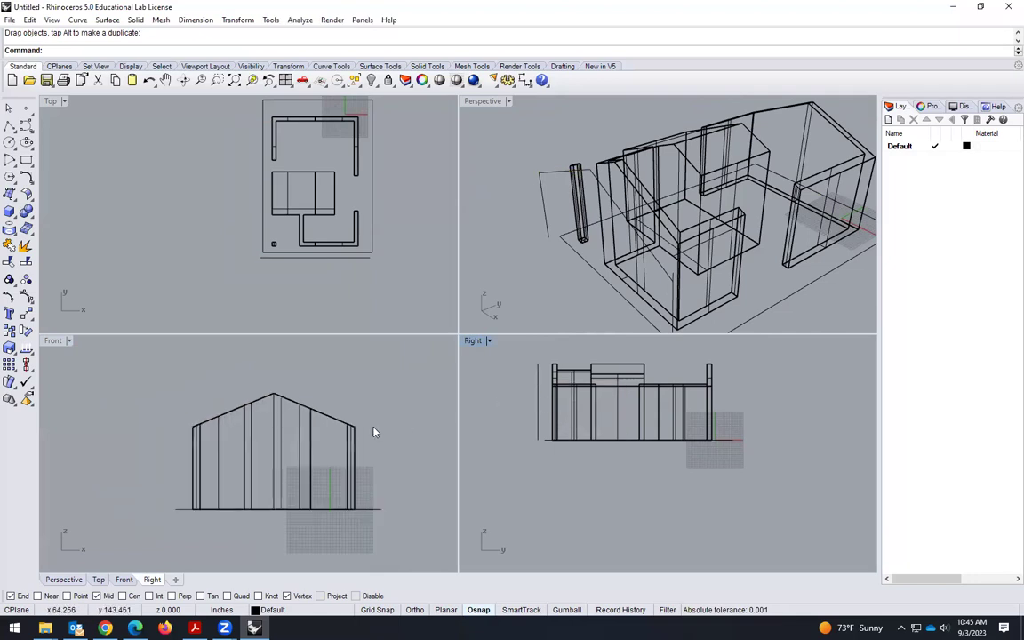
scroll(371, 437, "down", 3)
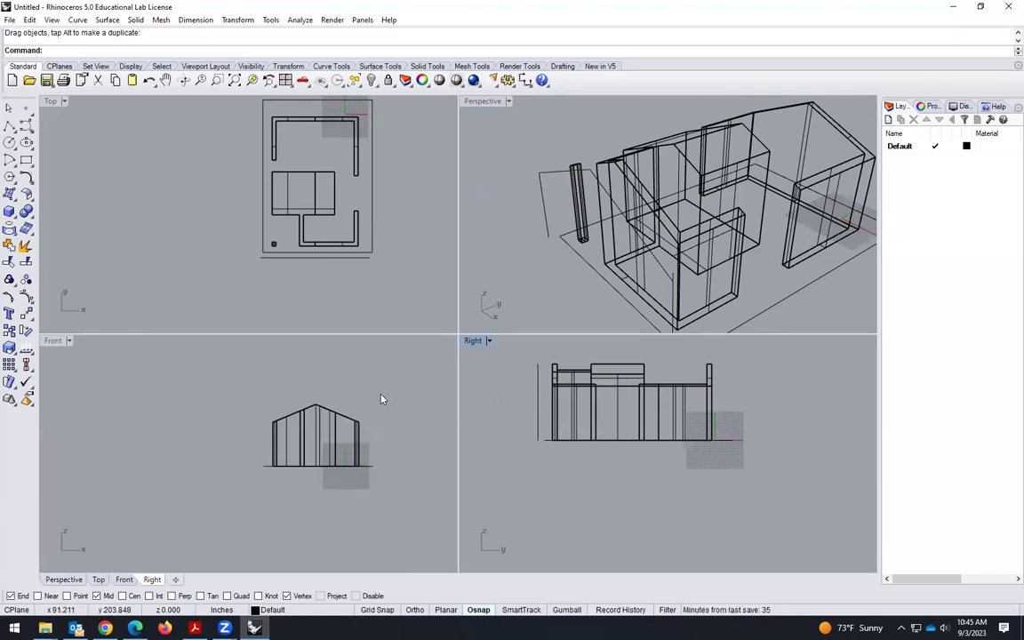
scroll(619, 233, "up", 3)
scroll(607, 215, "down", 1)
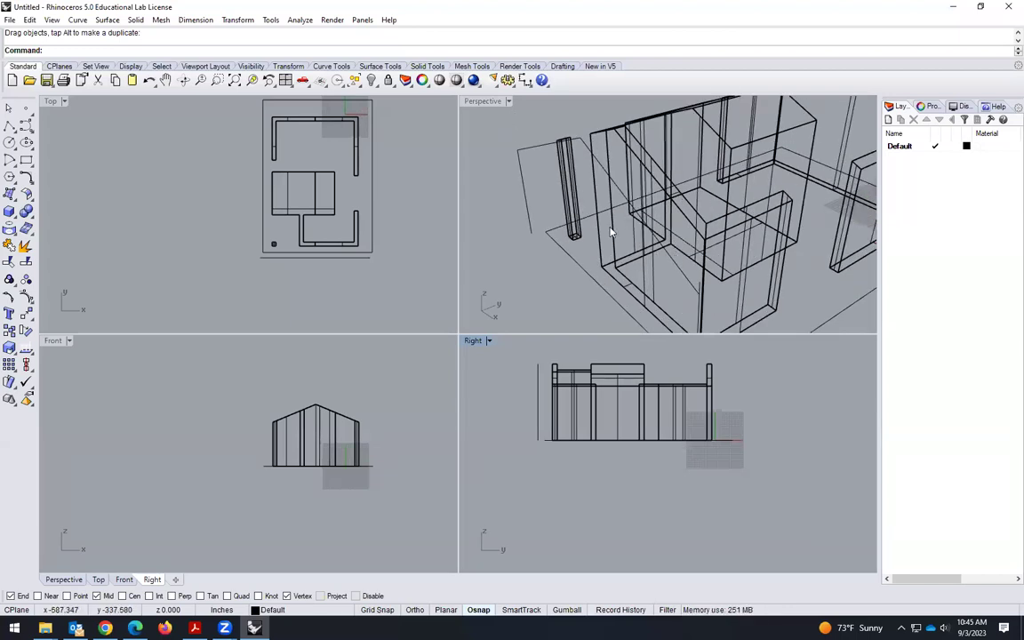
scroll(645, 243, "down", 3)
right_click_drag(661, 257, 672, 235)
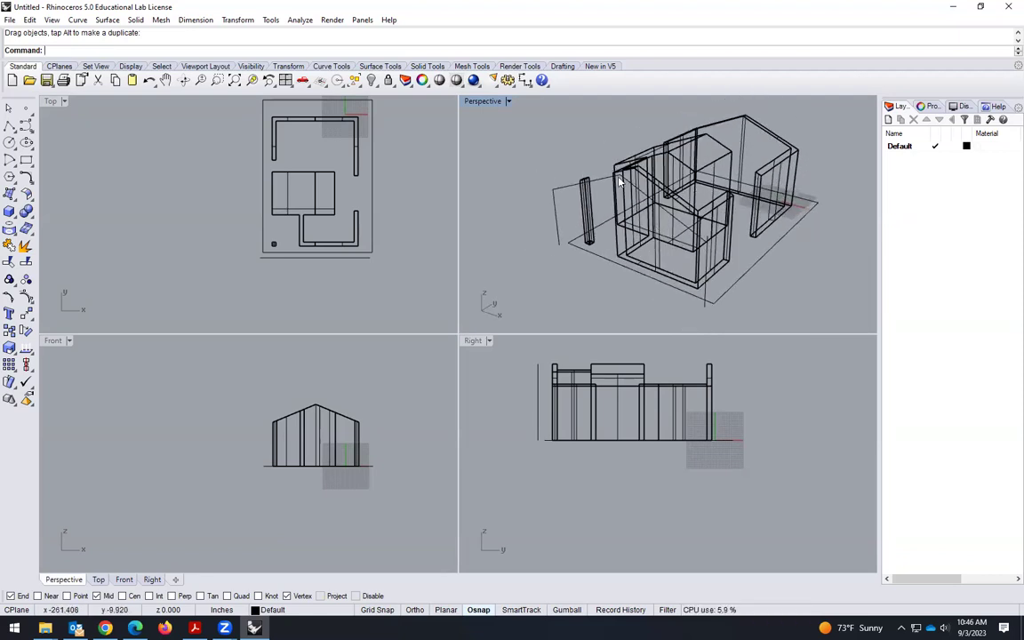
Maximize the Perspective viewport so that it fills the workspace
double_click(487, 105)
right_click_drag(475, 349, 440, 302)
double_click(64, 101)
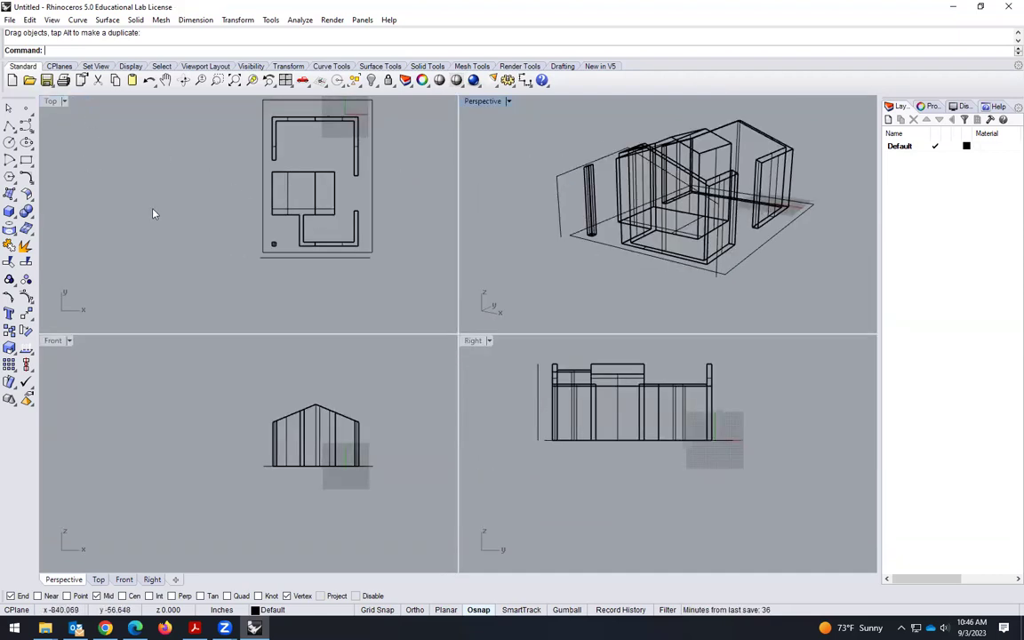
right_click_drag(528, 303, 486, 129)
double_click(488, 105)
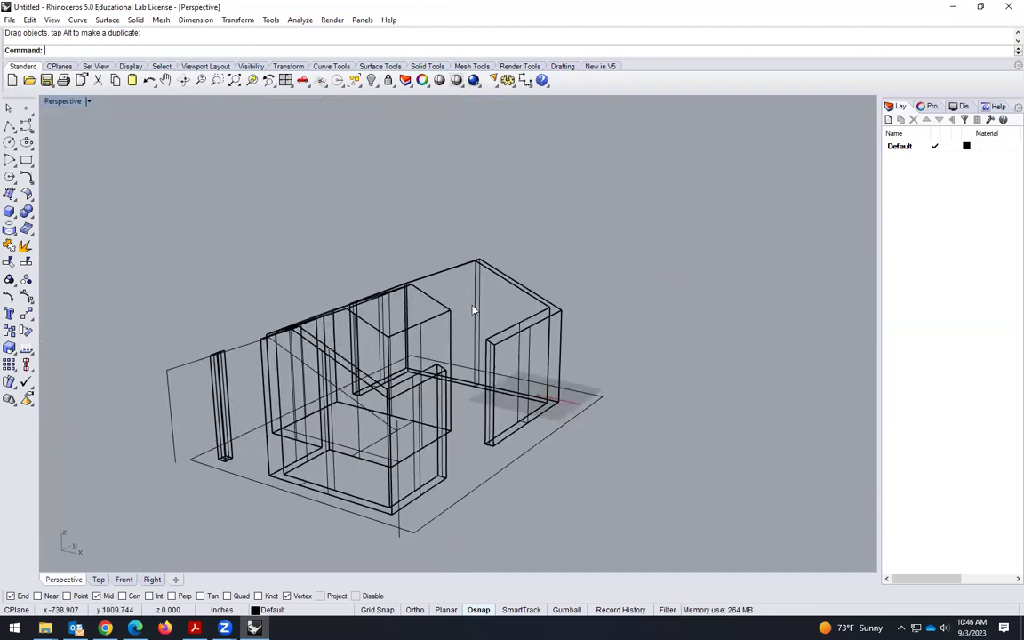
Offset the right roof slope line of the front profile outward by 12 inches, choosing the side above the slope in the Front view
right_click_drag(576, 306, 370, 442)
scroll(370, 441, "up", 2)
scroll(368, 435, "up", 4)
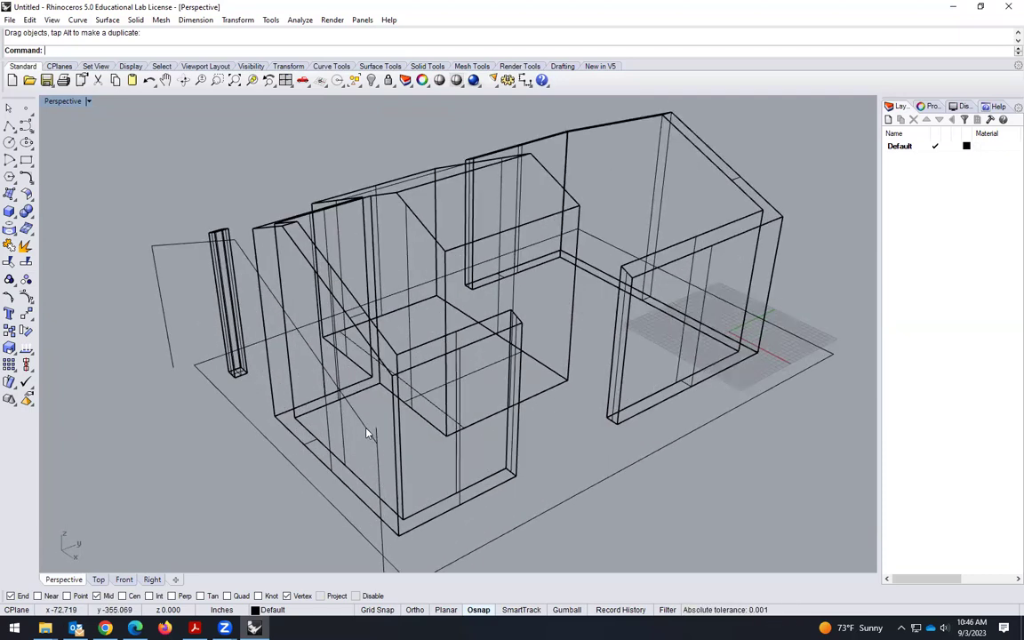
type("ffset")
key("Return")
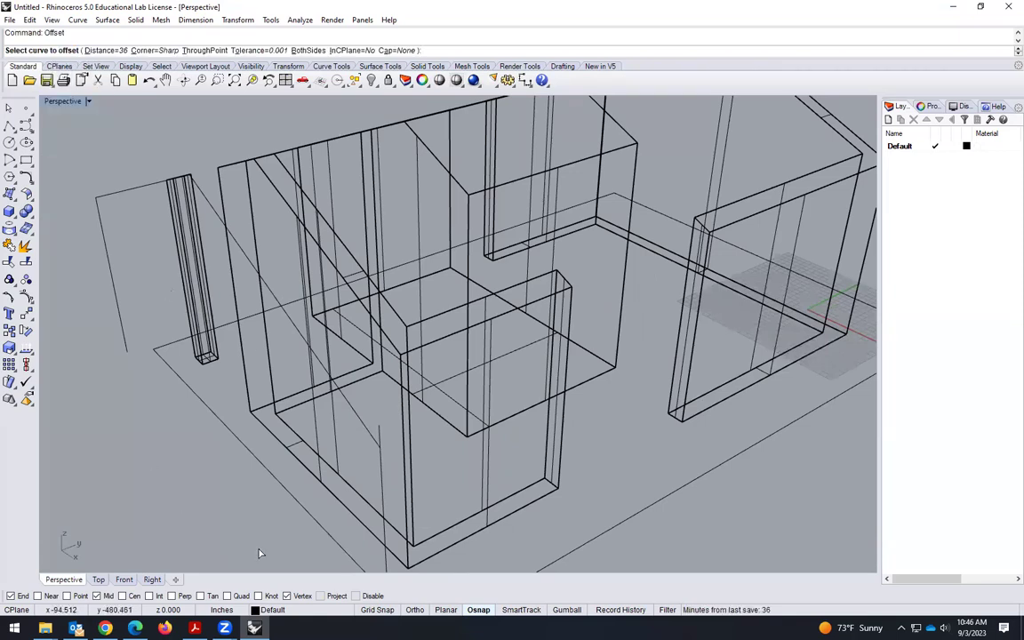
left_click(361, 428)
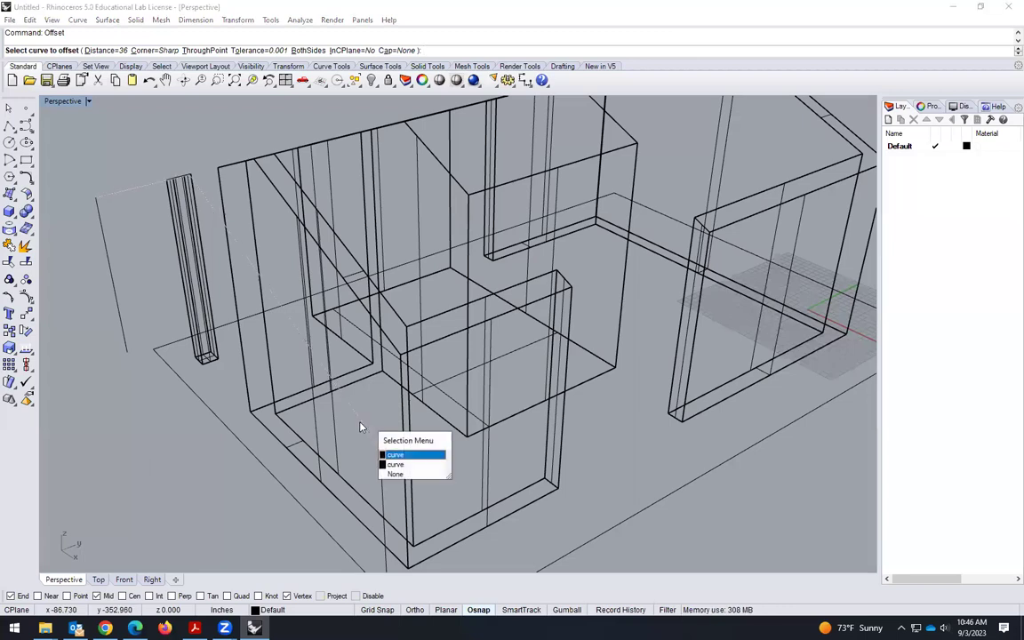
left_click(408, 465)
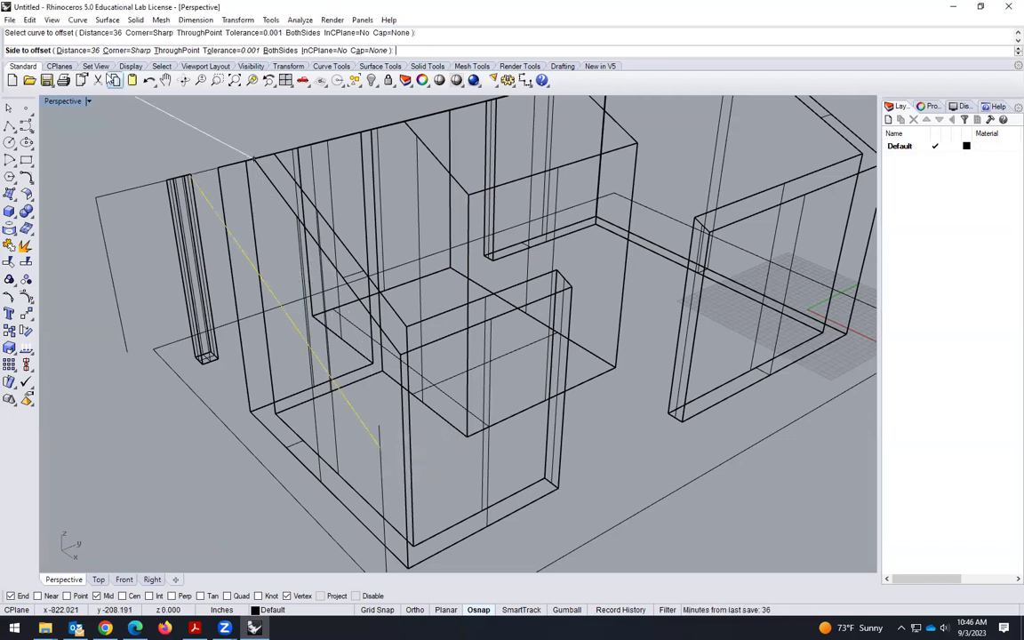
left_click(76, 50)
type("12")
key("Return")
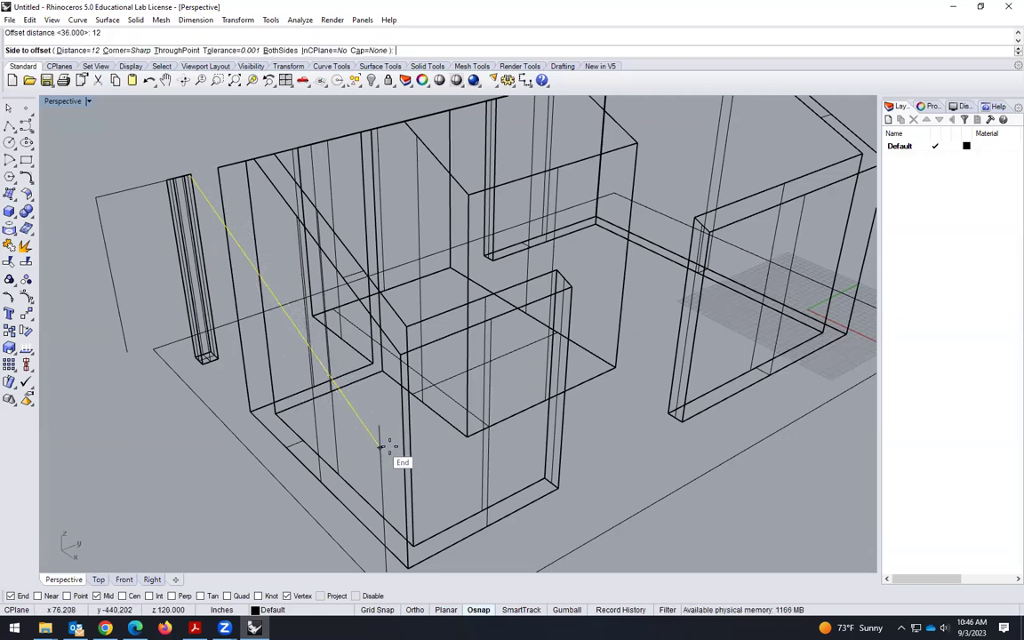
double_click(62, 100)
scroll(341, 423, "up", 3)
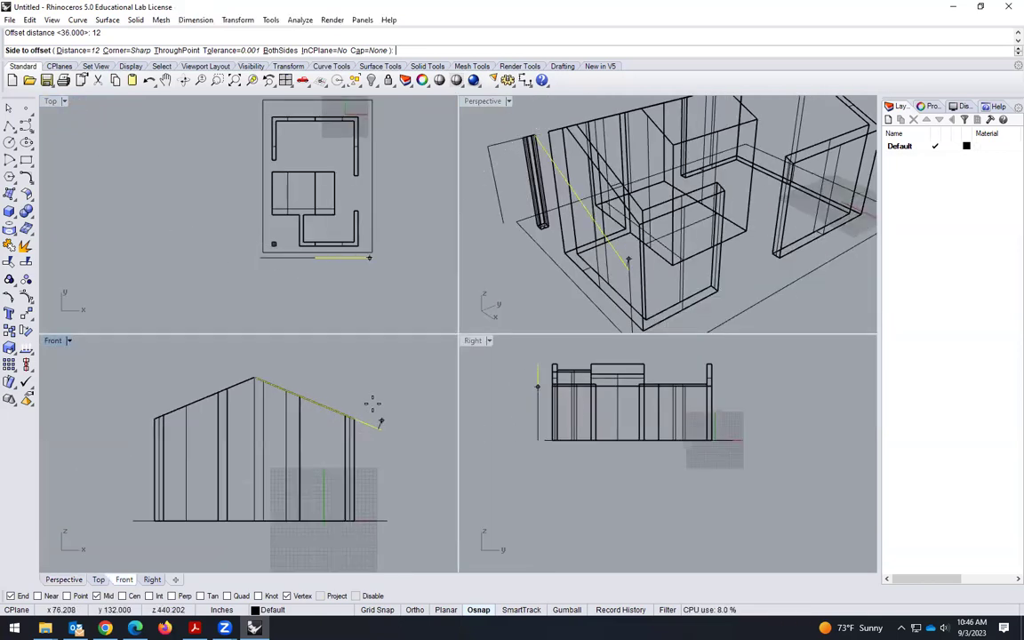
scroll(372, 408, "up", 3)
scroll(373, 411, "down", 2)
left_click(368, 411)
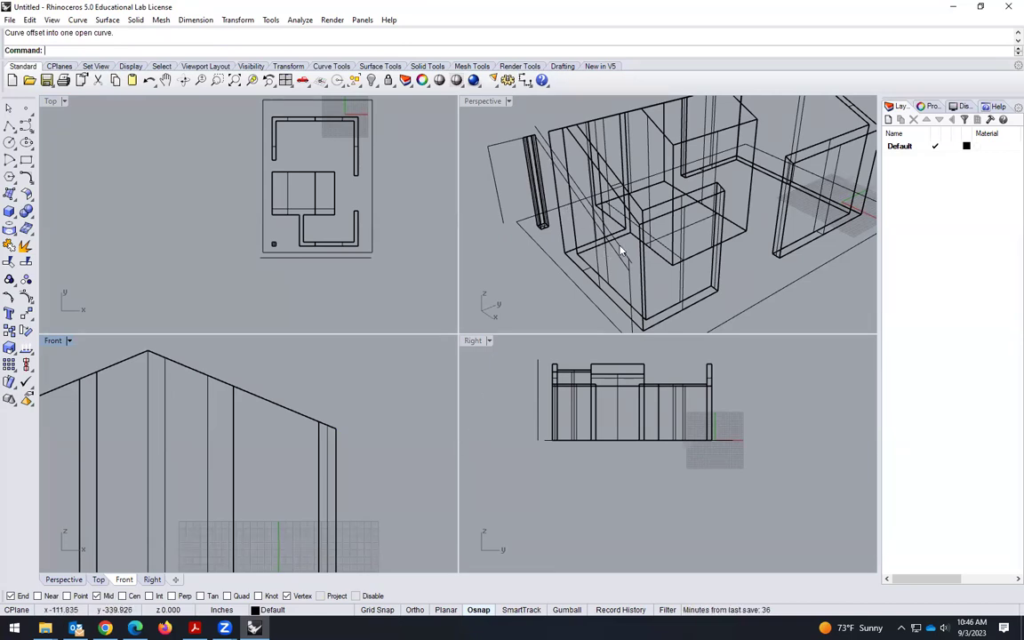
Offset the left roof slope line of the front profile by 12 inches to the upper side in the Front view
scroll(626, 262, "up", 2)
scroll(645, 279, "down", 4)
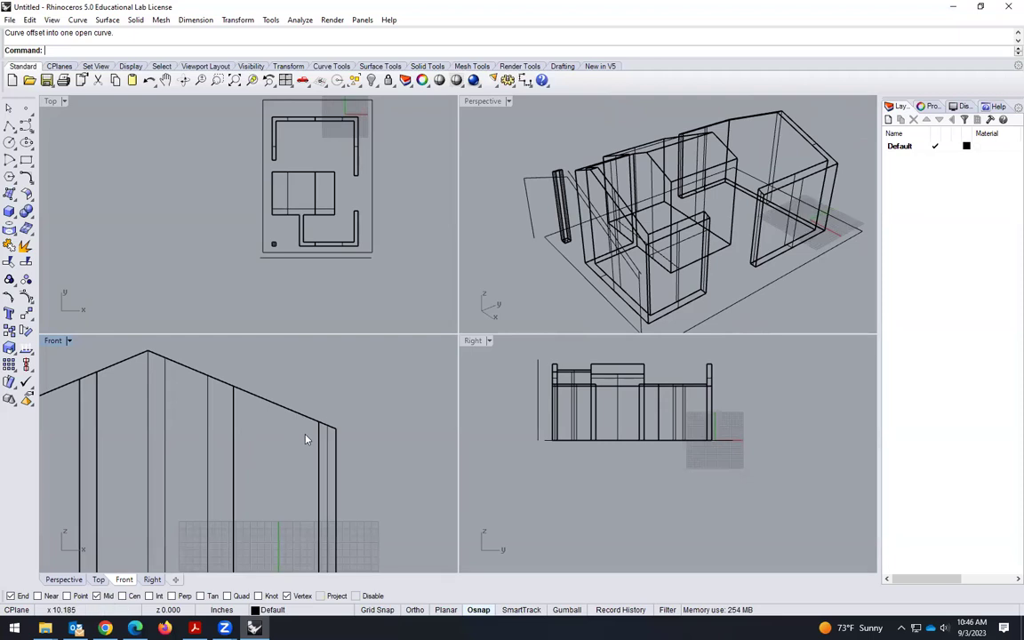
scroll(305, 438, "down", 1)
scroll(635, 258, "up", 2)
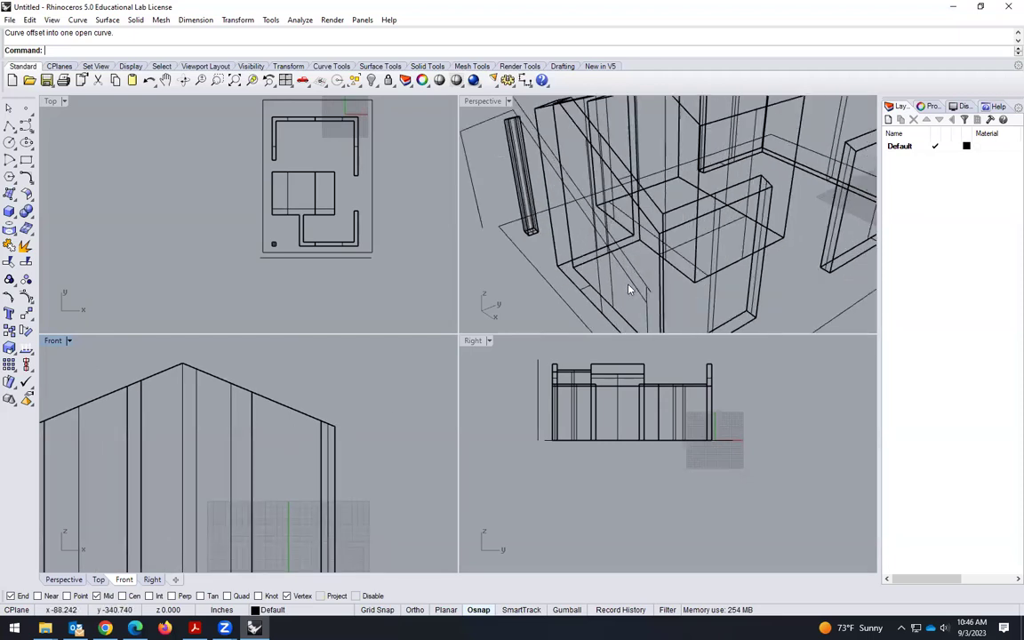
scroll(645, 290, "down", 1)
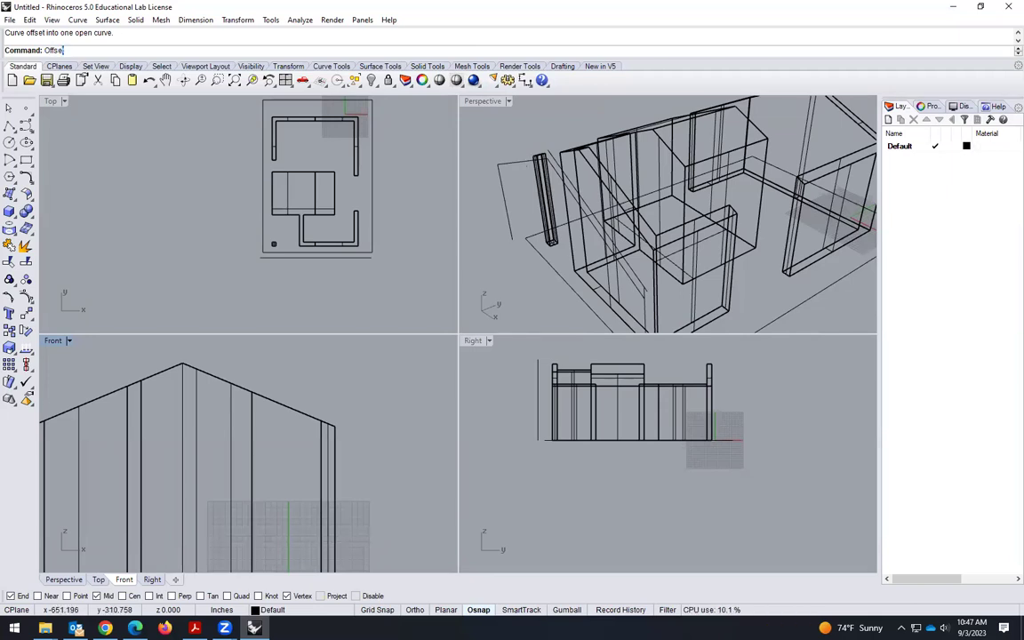
type("t")
key("Return")
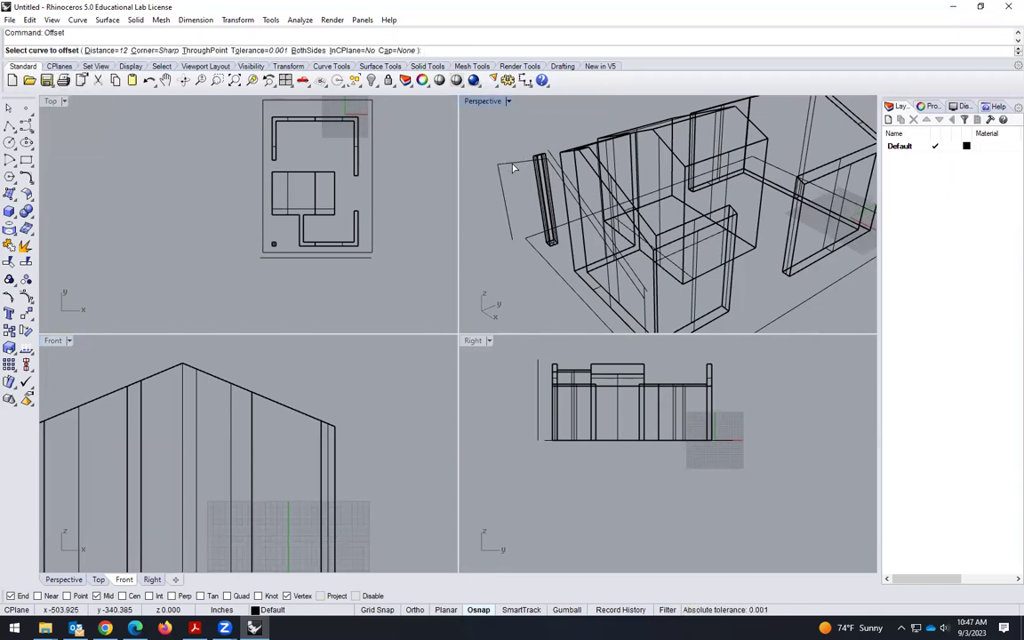
left_click(533, 176)
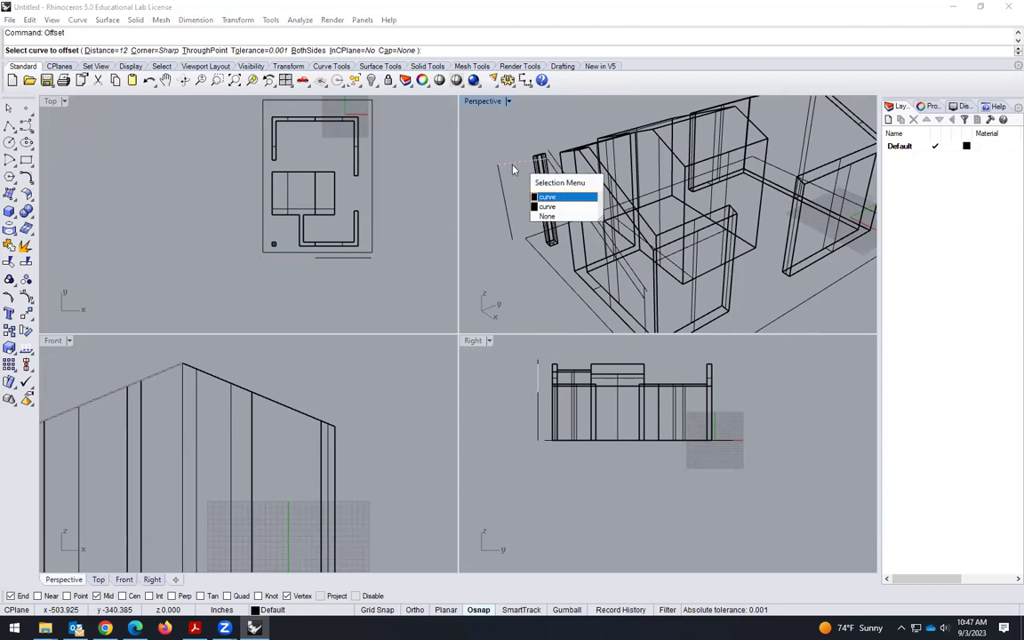
left_click(546, 197)
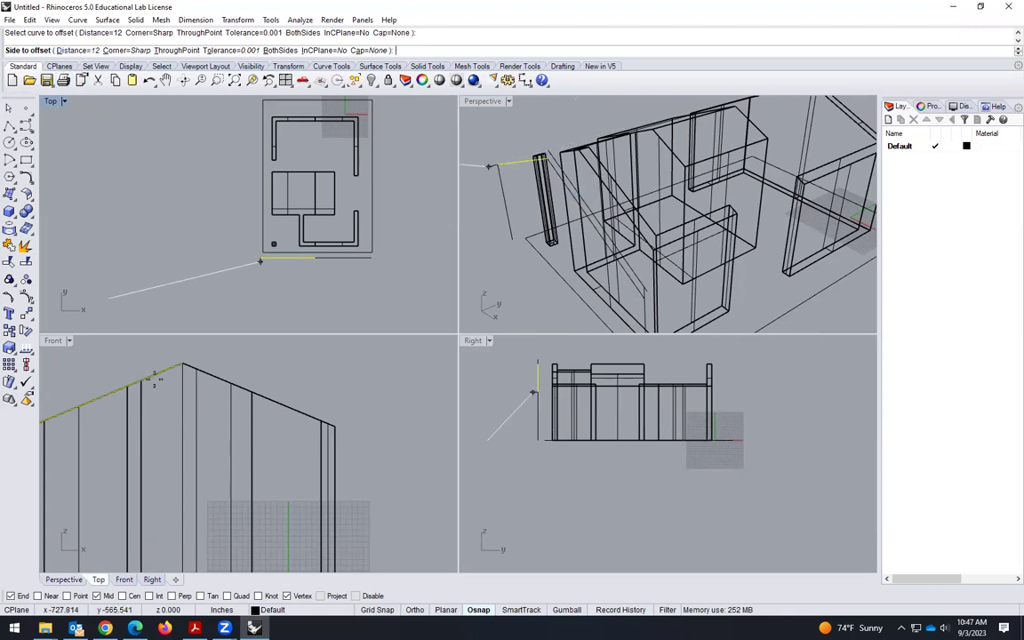
scroll(335, 429, "down", 3)
scroll(134, 391, "up", 2)
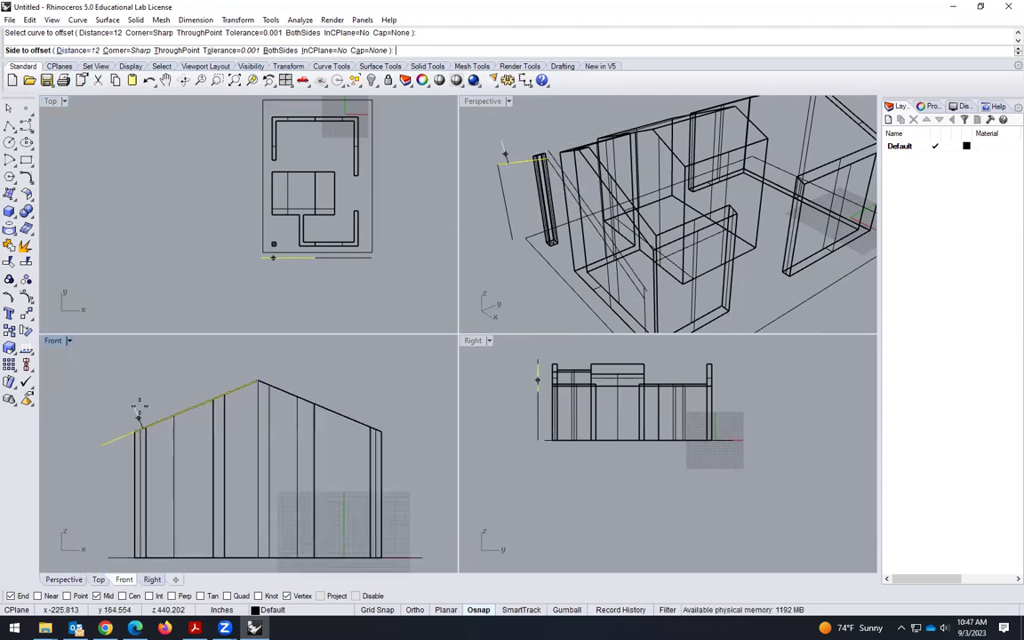
left_click(142, 390)
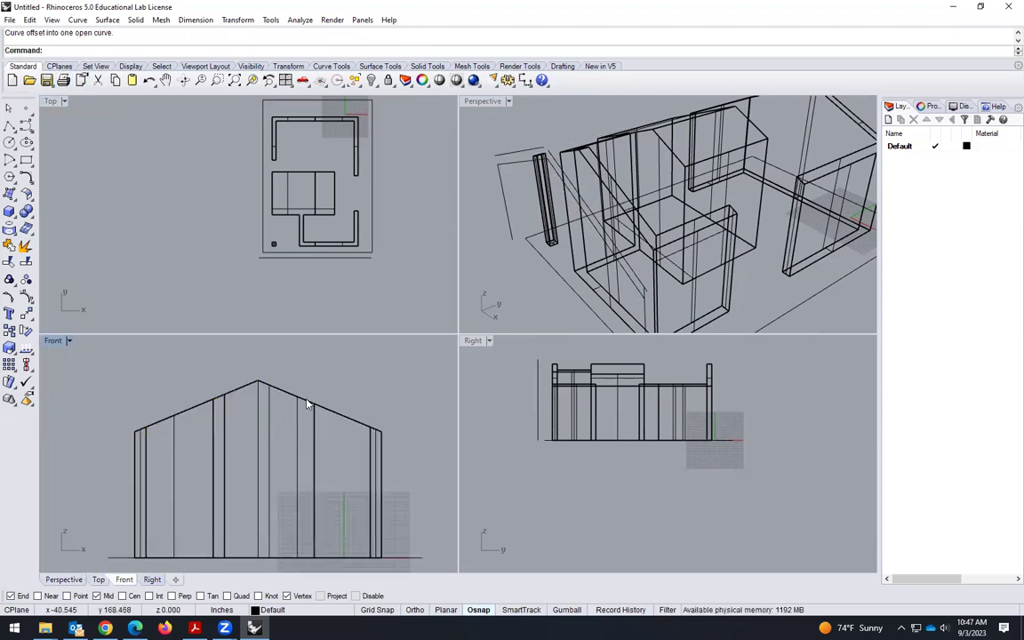
Examine the offset slope lines against the original roof polyline around the left eave and ridge in the Perspective view
right_click_drag(559, 257, 550, 169)
scroll(564, 214, "down", 8)
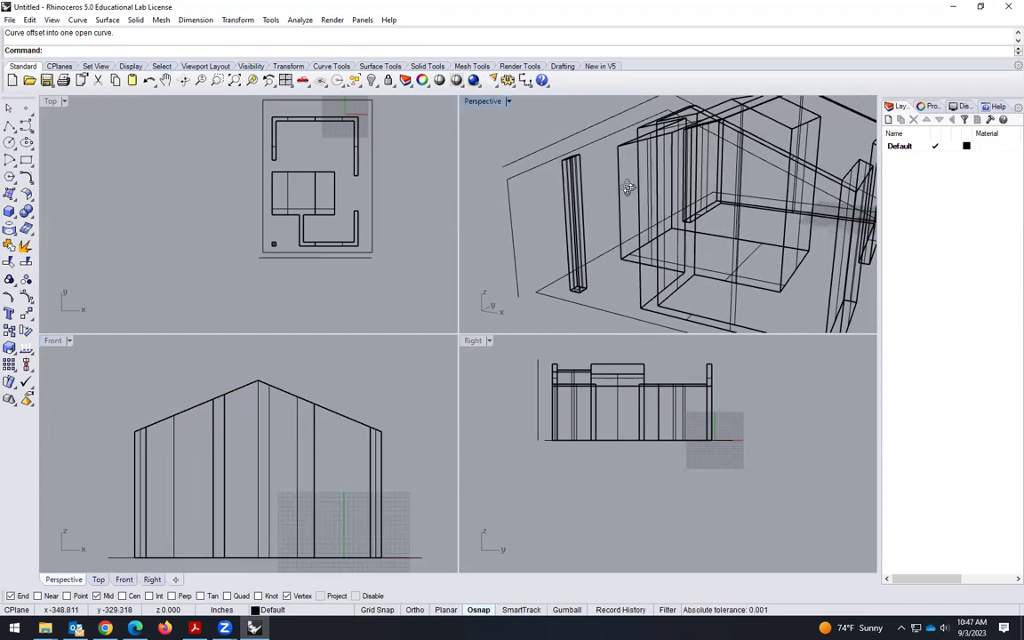
right_click_drag(647, 203, 610, 209)
scroll(532, 169, "up", 5)
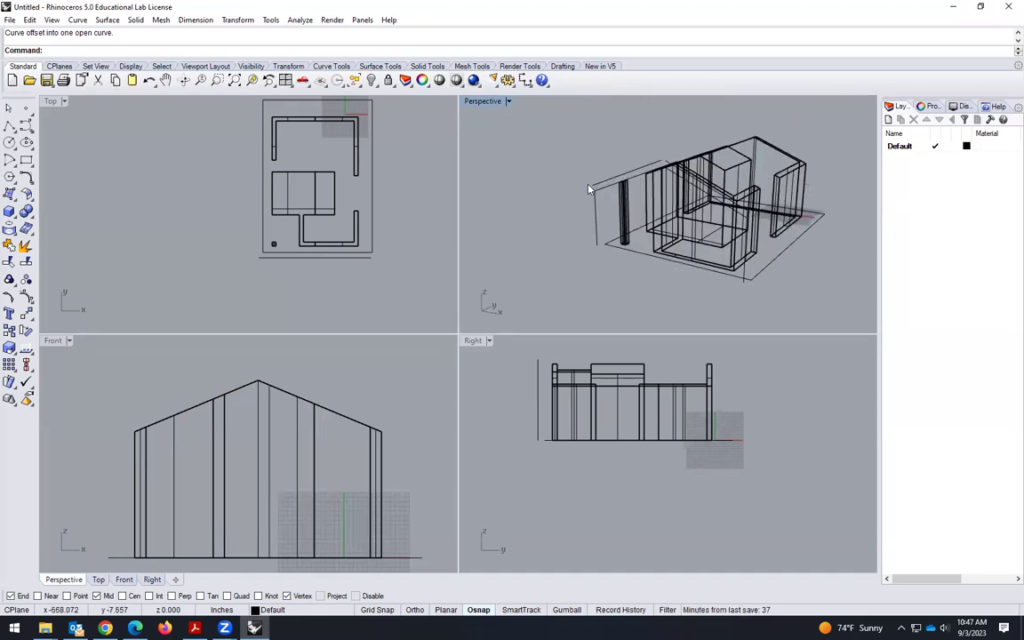
scroll(546, 221, "down", 1)
right_click_drag(545, 221, 596, 221)
scroll(592, 203, "up", 2)
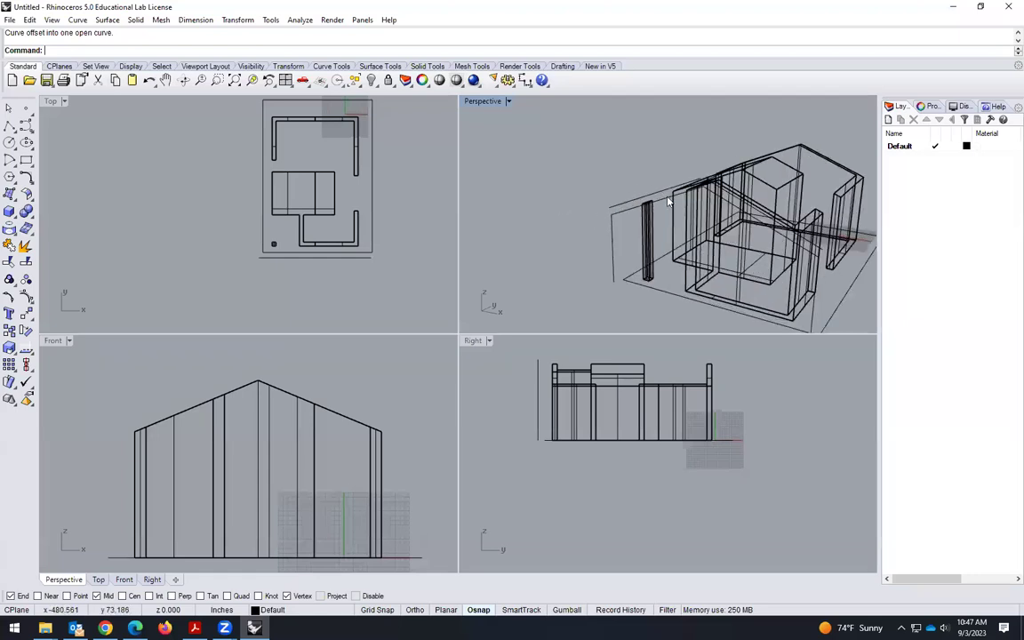
left_click(687, 210)
left_click(702, 237)
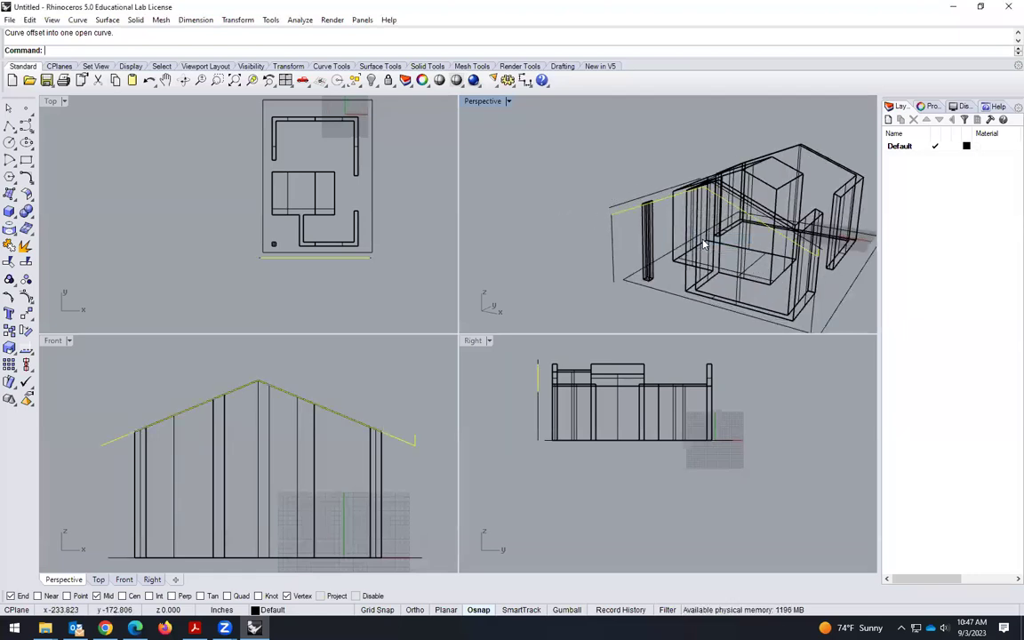
left_click(663, 184)
left_click(645, 195)
key("Escape")
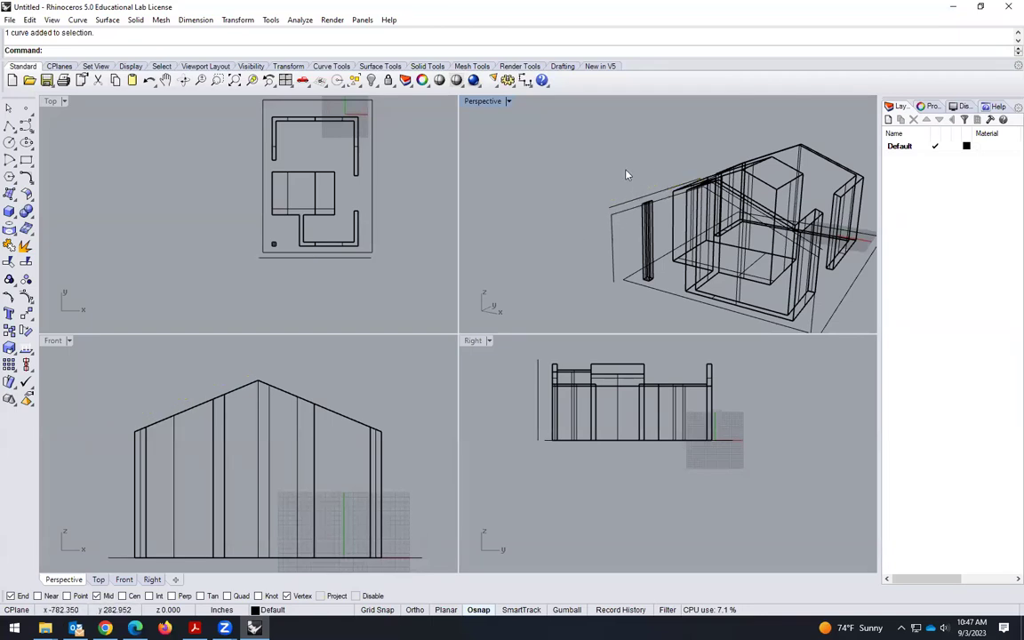
Draw a vertical line with Ortho on, from the left eave end of the roof profile up past the offset slope line
scroll(597, 228, "up", 3)
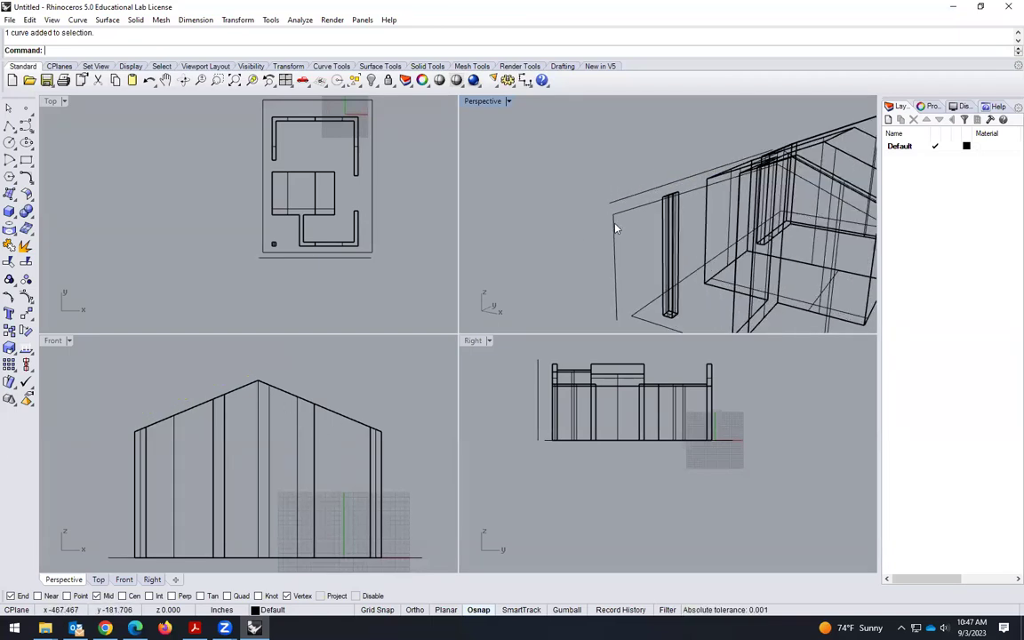
type("line")
key("Return")
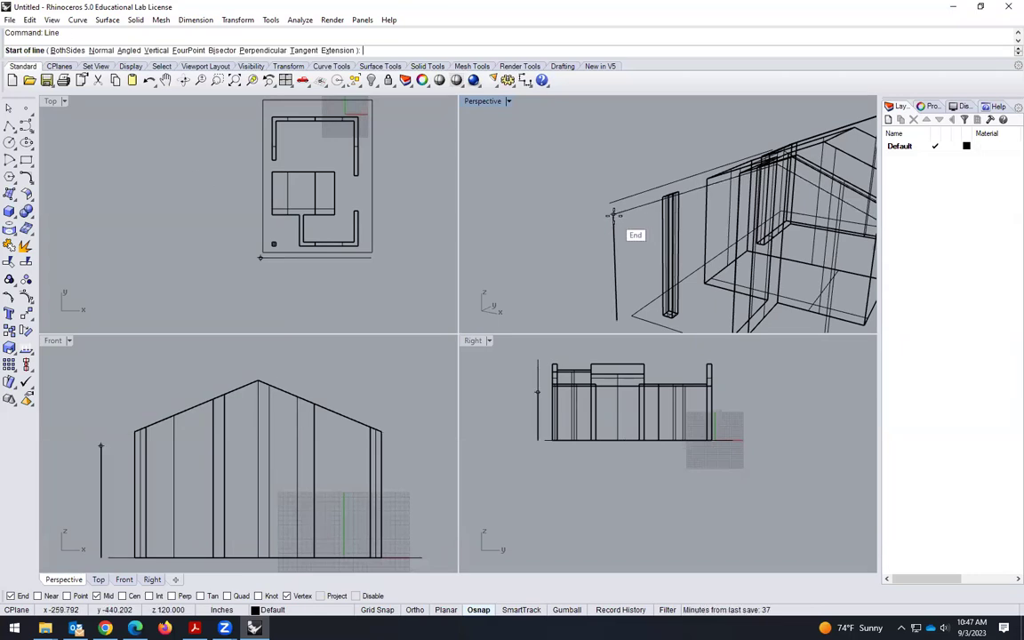
left_click(614, 215)
scroll(70, 474, "up", 1)
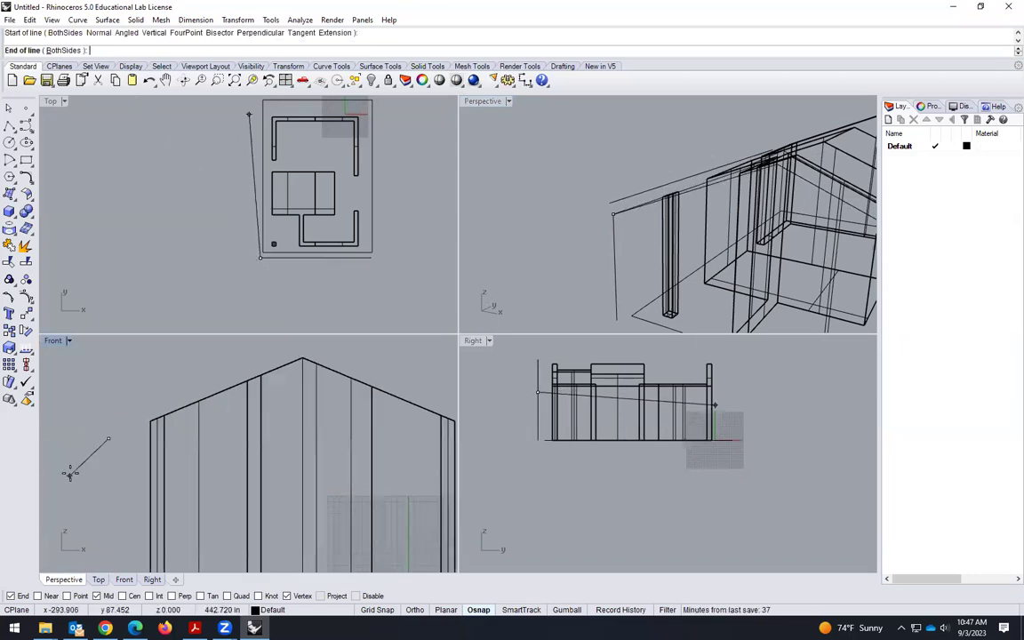
scroll(98, 427, "up", 1)
key("F8")
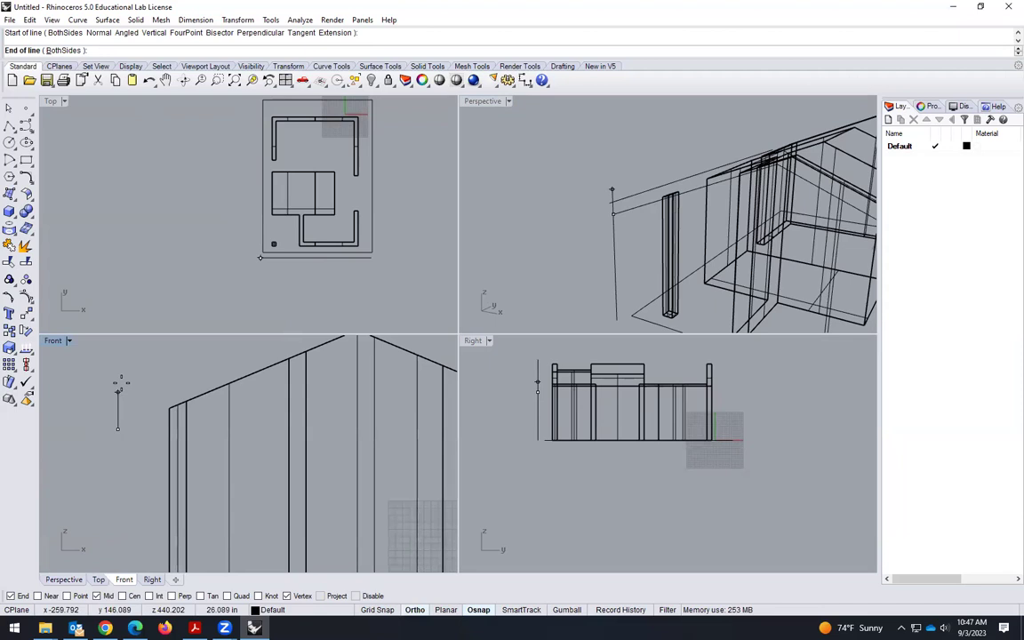
key("Escape")
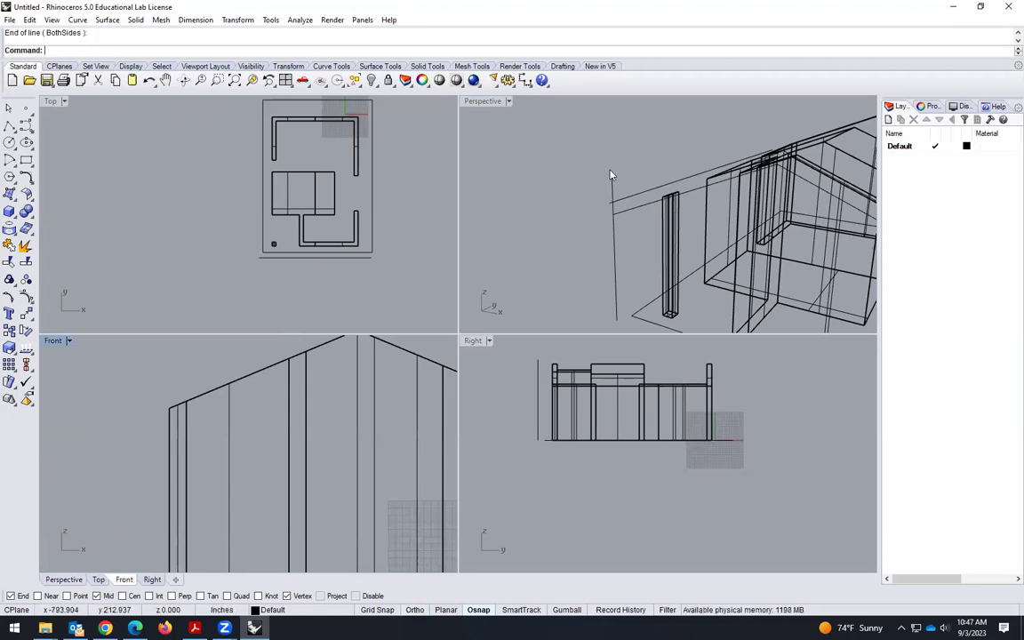
Chamfer the left offset slope line with the vertical eave line at distances 0,0 to form a sharp corner
right_click_drag(471, 222, 750, 258)
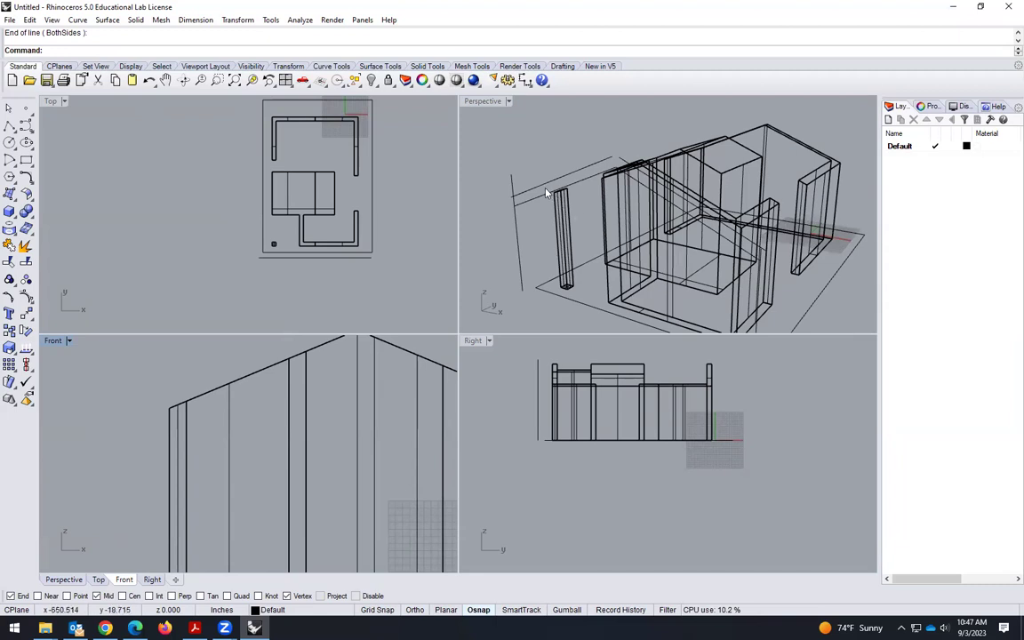
double_click(489, 102)
mouse_move(428, 288)
right_mouse_down()
mouse_move(495, 286)
mouse_move(503, 275)
mouse_move(445, 300)
right_mouse_up()
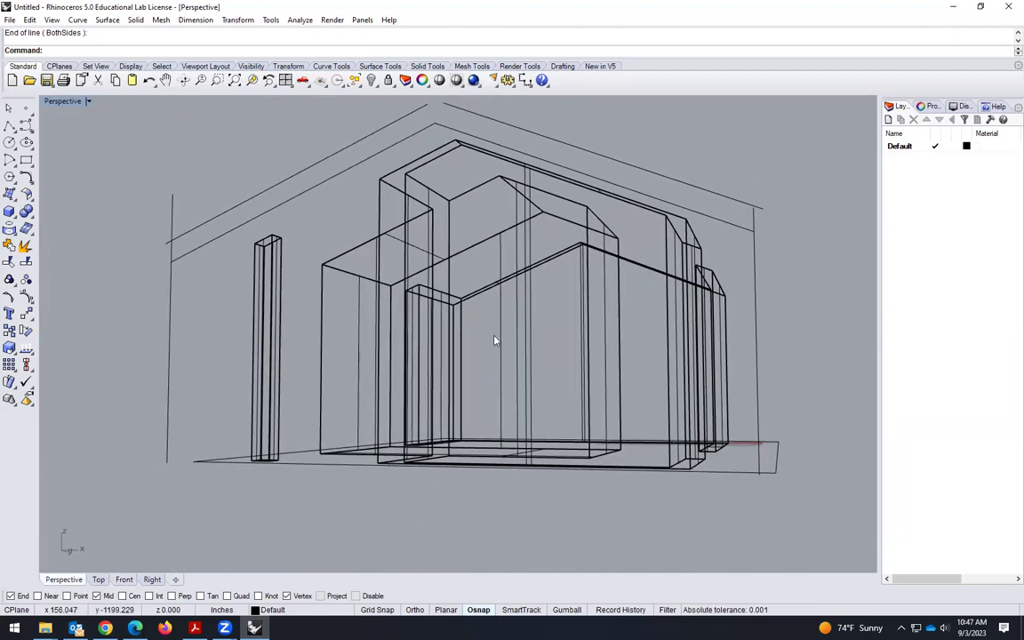
scroll(464, 214, "down", 2)
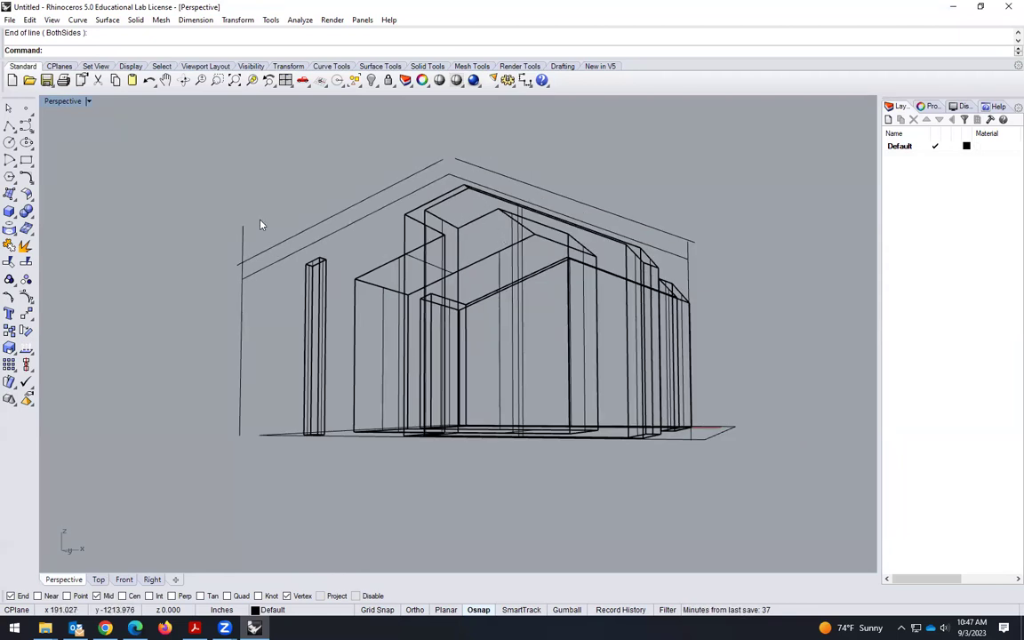
type("hamfer")
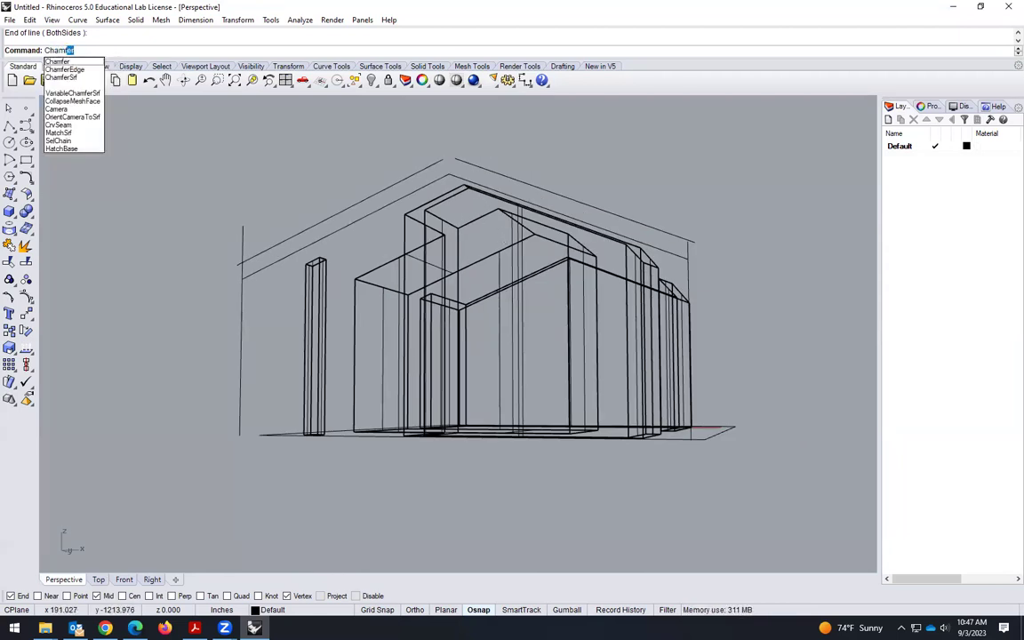
key("Return")
left_click(244, 267)
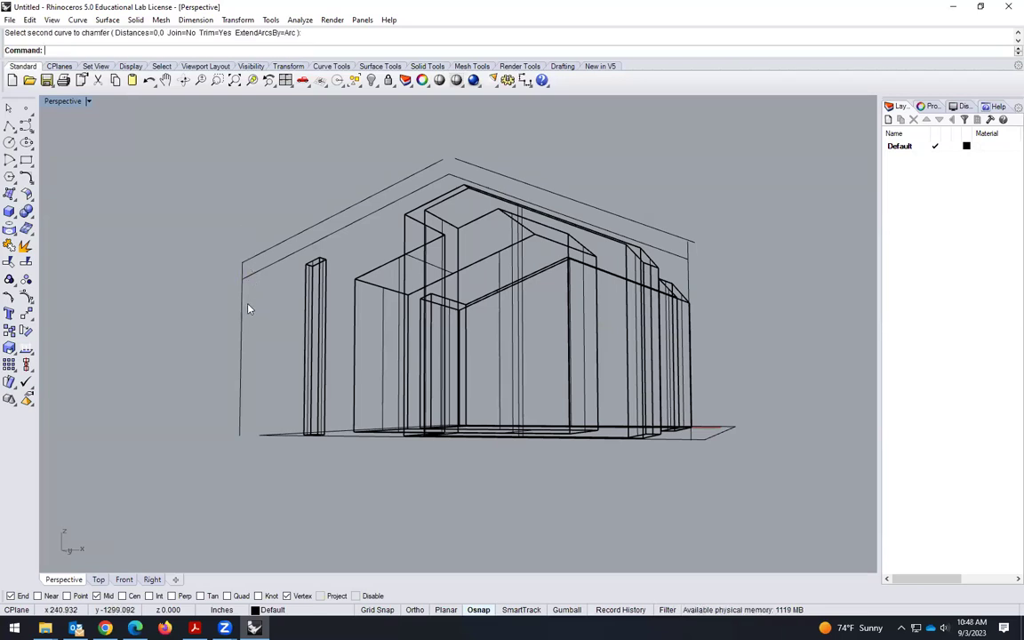
Chamfer the two offset slope lines with each other at the ridge, using distances 0,0, to close the peak
key("Return")
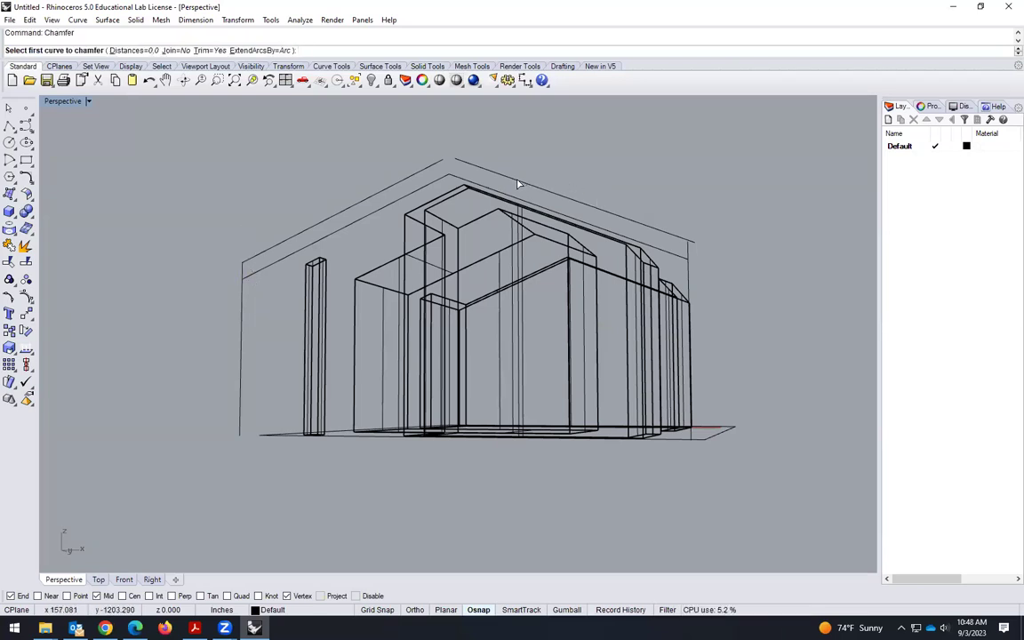
left_click(443, 169)
left_click(426, 171)
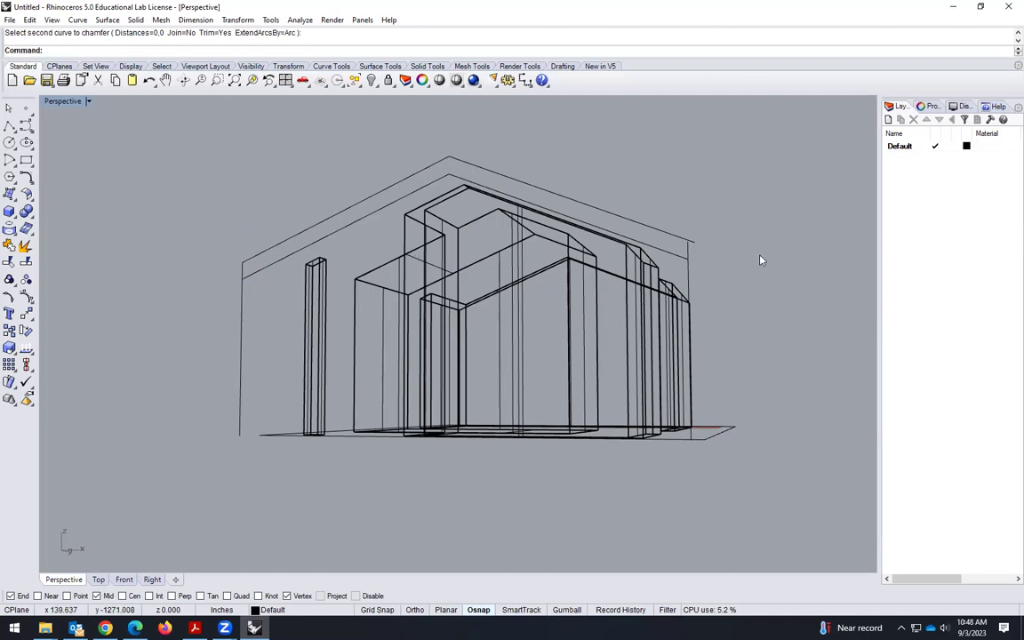
Chamfer the right offset slope line with the short vertical end at the right eave, using distances 0,0
scroll(684, 258, "up", 2)
scroll(683, 263, "up", 3)
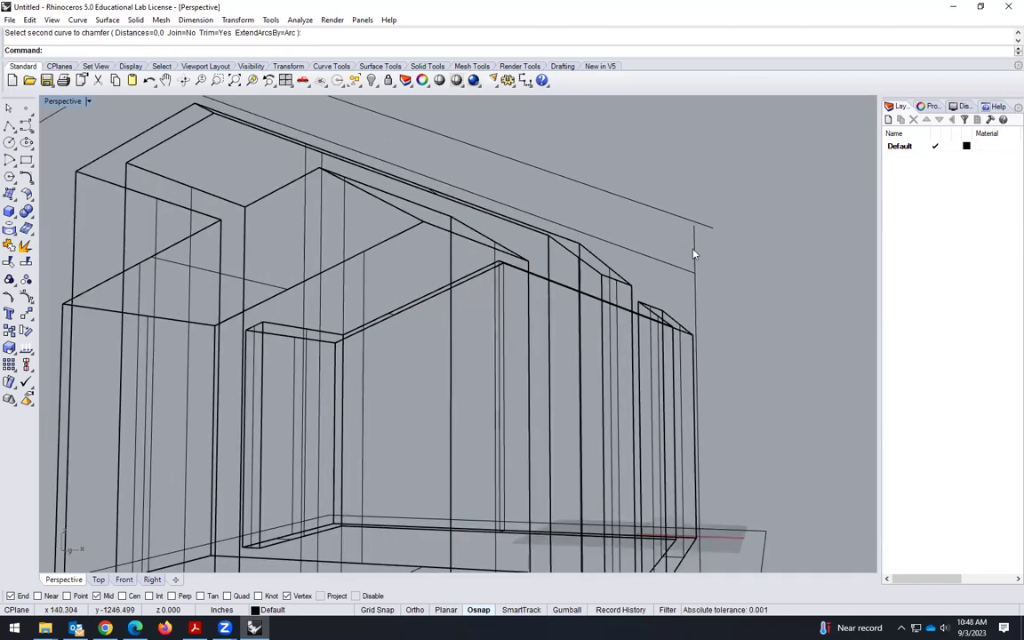
key("Return")
left_click(686, 233)
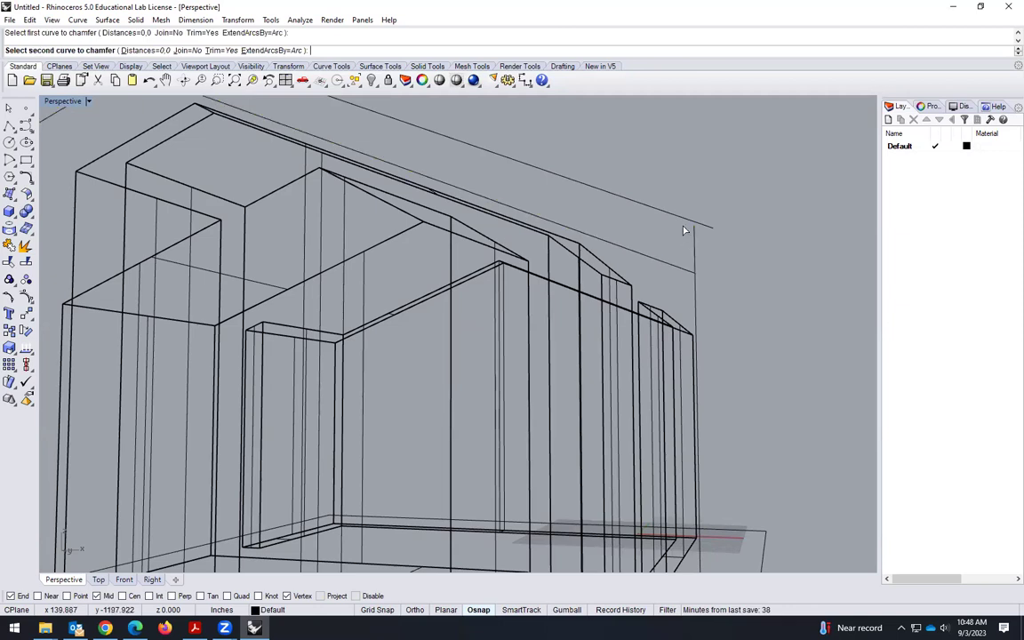
left_click(666, 215)
scroll(609, 227, "down", 4)
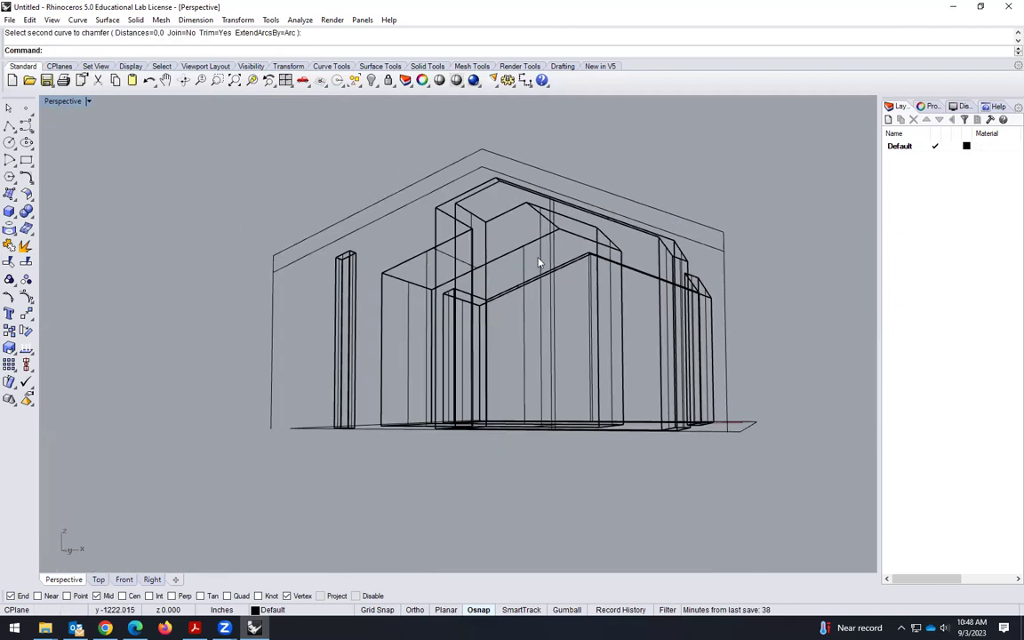
Delete the two full-height vertical construction lines standing at the left and right eaves of the roof profile
scroll(552, 241, "down", 2)
right_click_drag(520, 234, 639, 329)
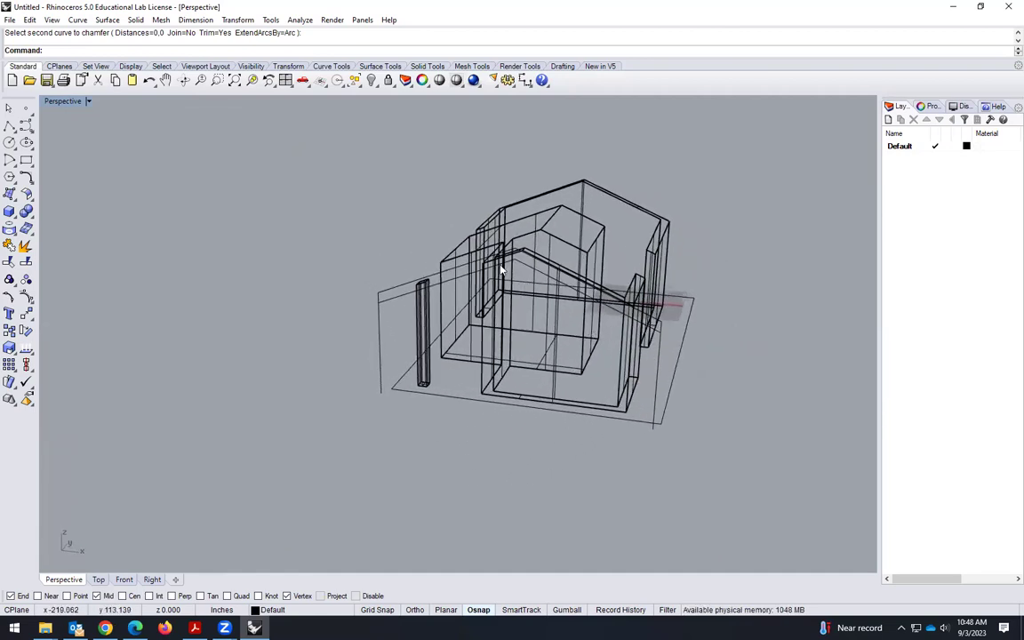
right_click_drag(453, 296, 374, 337)
key("Escape")
left_click(363, 352)
key("Delete")
left_click(612, 419)
key("Delete")
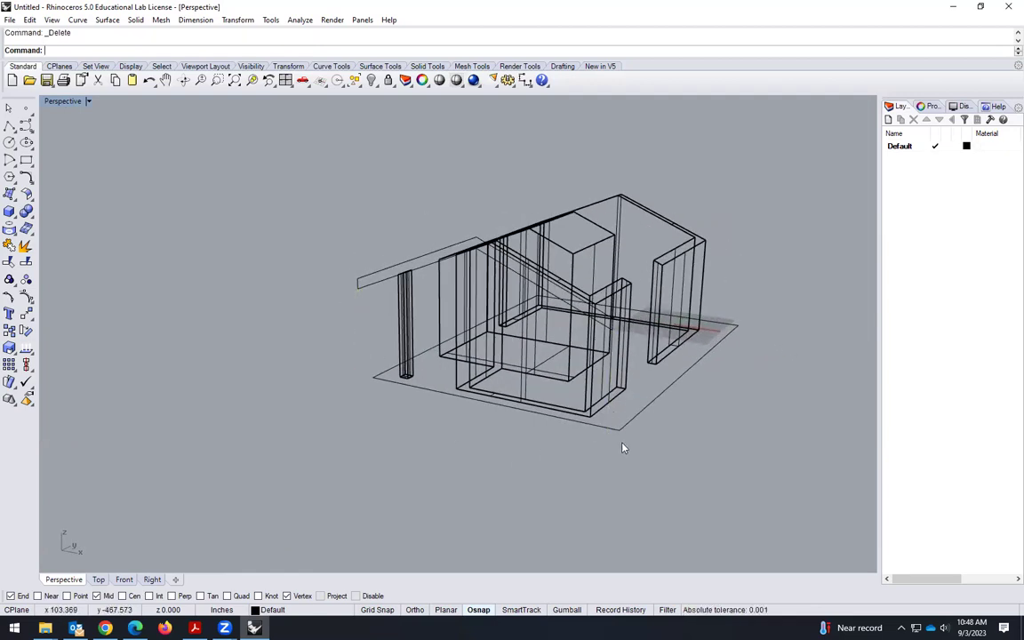
Delete the duplicate line overlapping the right slope along the lower edge of the roof profile
scroll(624, 427, "up", 3)
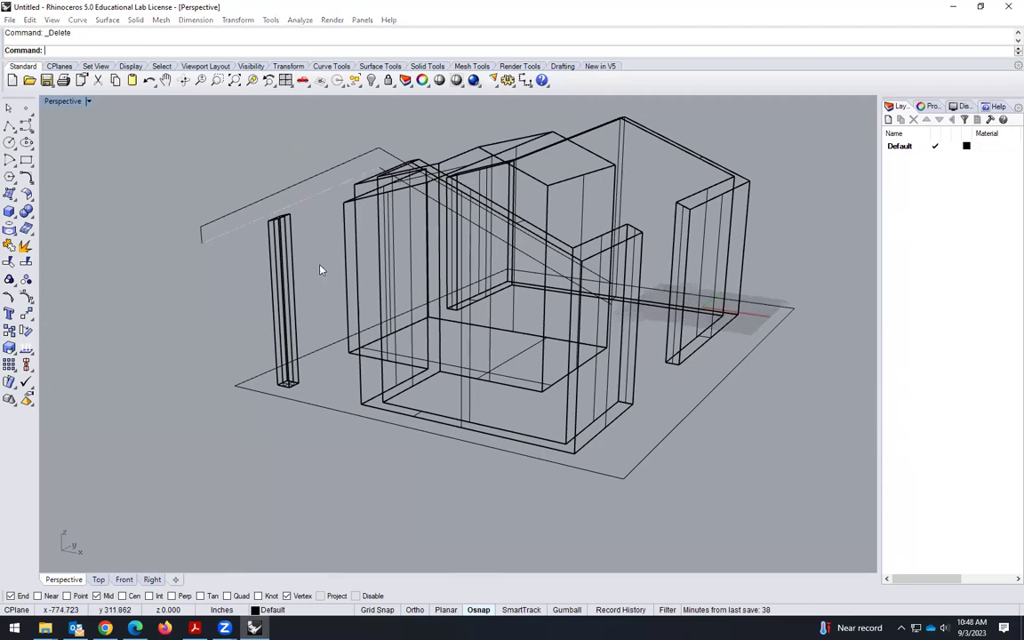
left_click(327, 213)
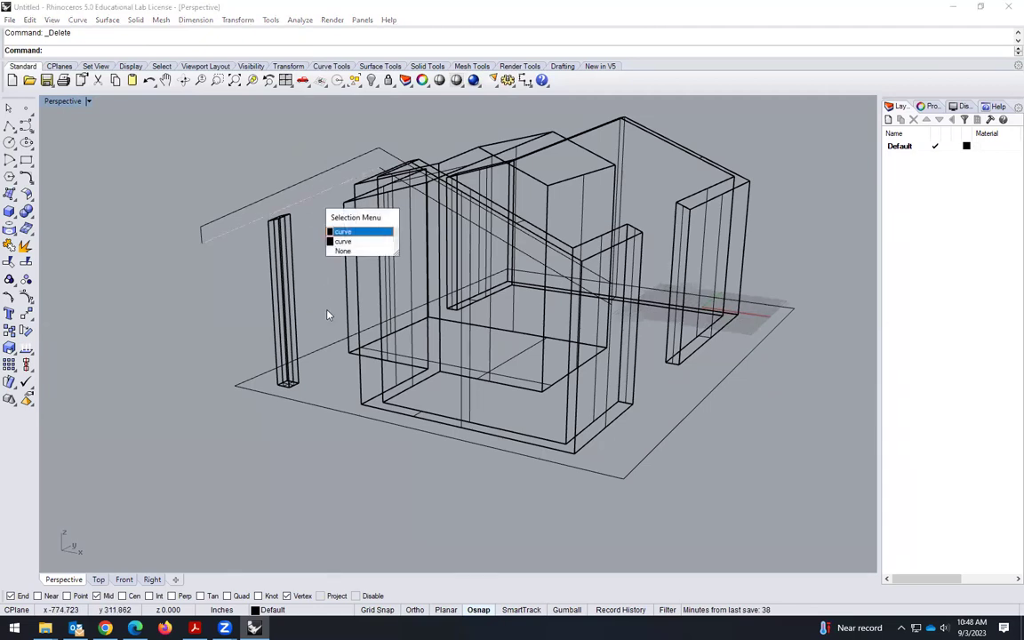
left_click(341, 234)
key("Escape")
left_click(520, 254)
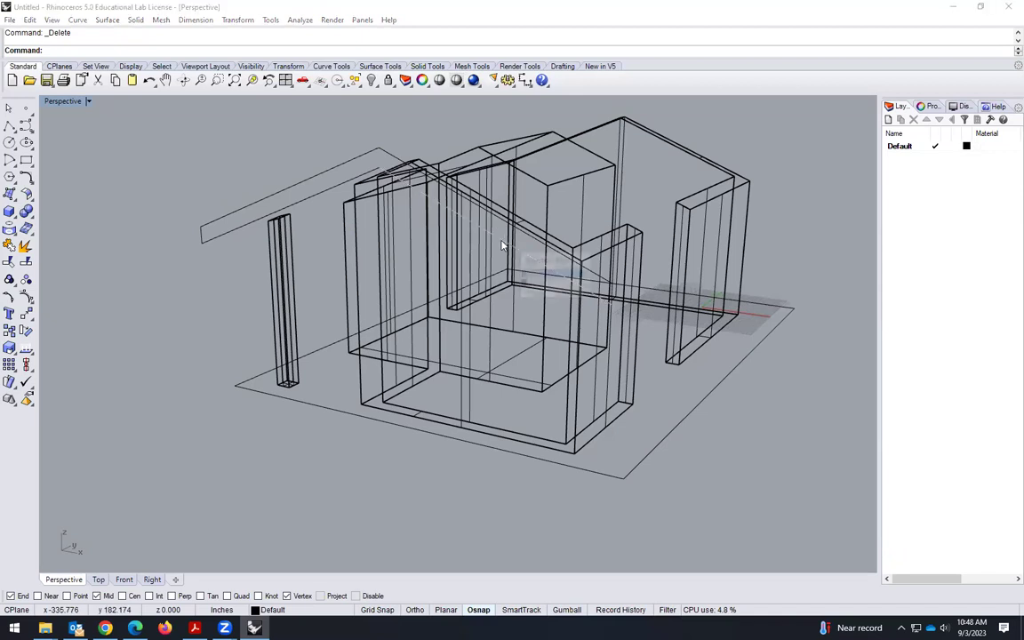
left_click(536, 273)
key("Delete")
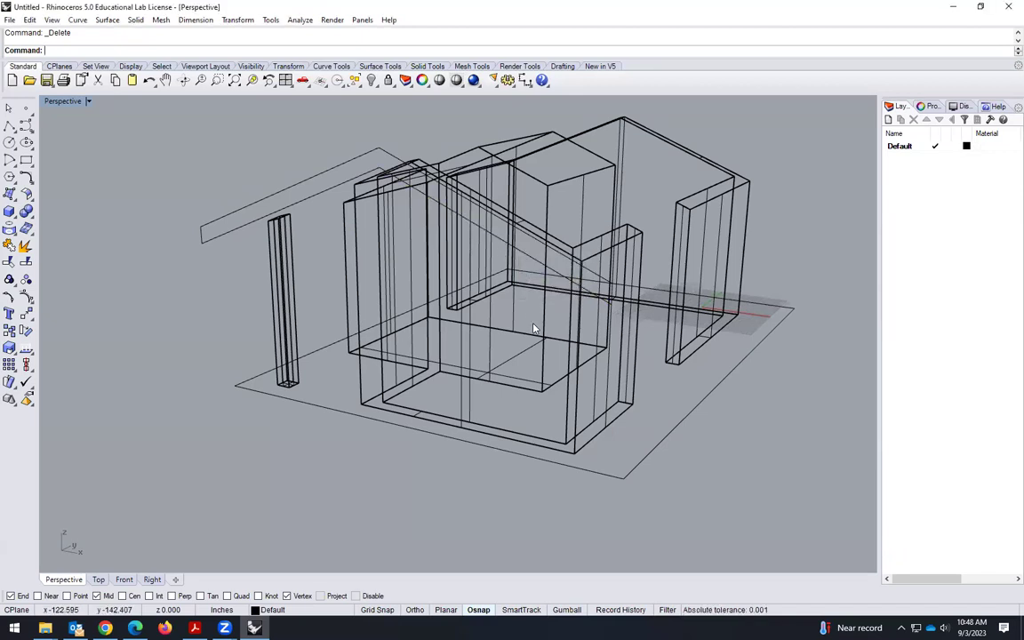
left_click(530, 264)
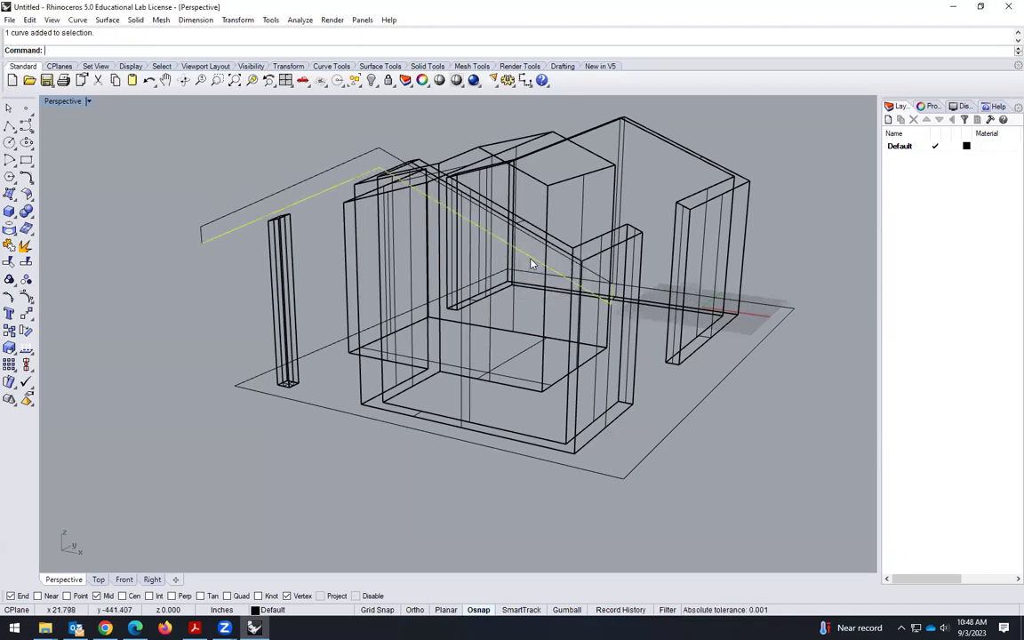
key("Escape")
Join the upper slope lines, left eave line and lower roof curve into one closed roof profile
left_click(210, 222)
left_click(161, 289)
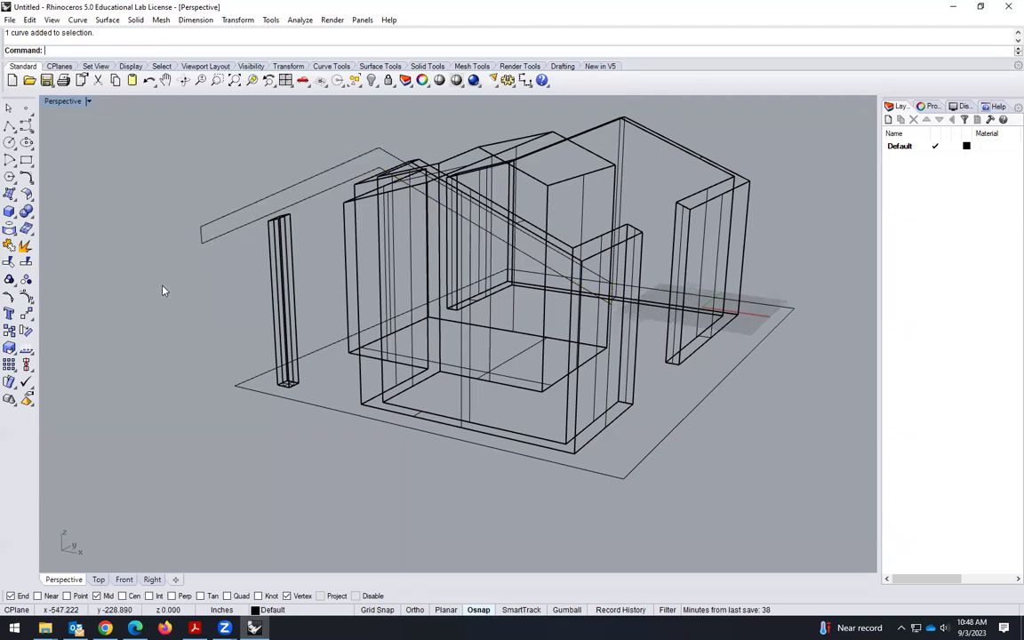
left_click(9, 246)
left_click(199, 238)
left_click(204, 233)
left_click(194, 213)
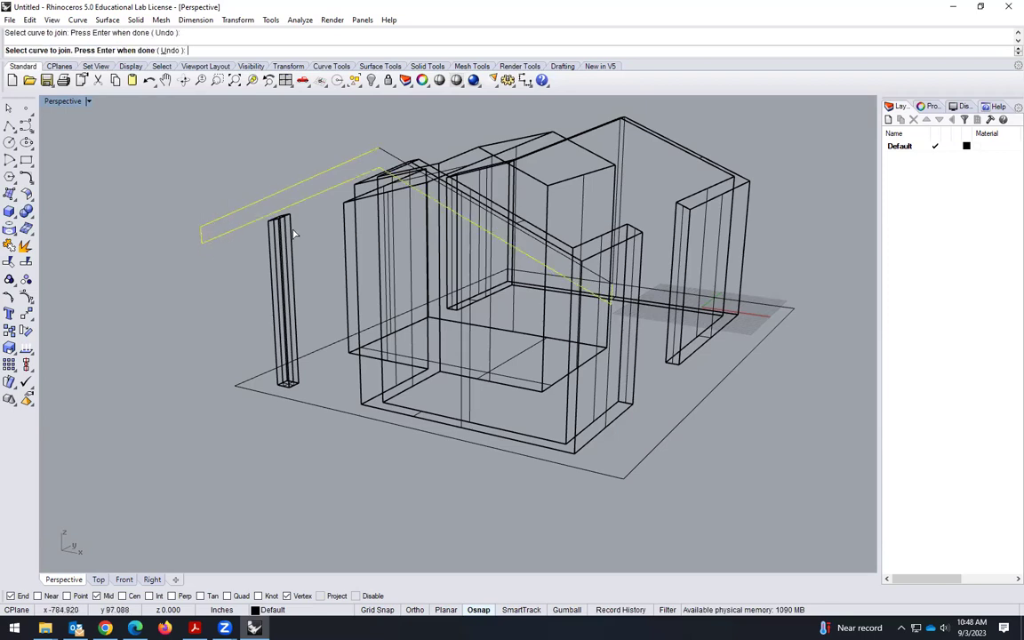
key("Return")
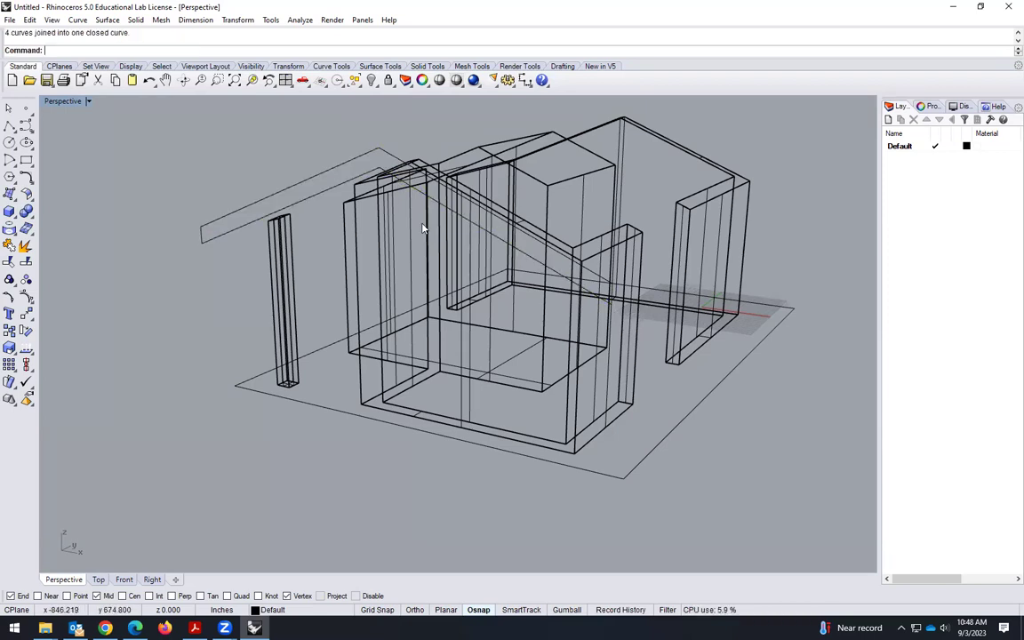
Extrude the closed roof profile as a solid with ExtrudeCrv, back to the rear corner of the ground rectangle
left_click(339, 191)
scroll(430, 282, "down", 2)
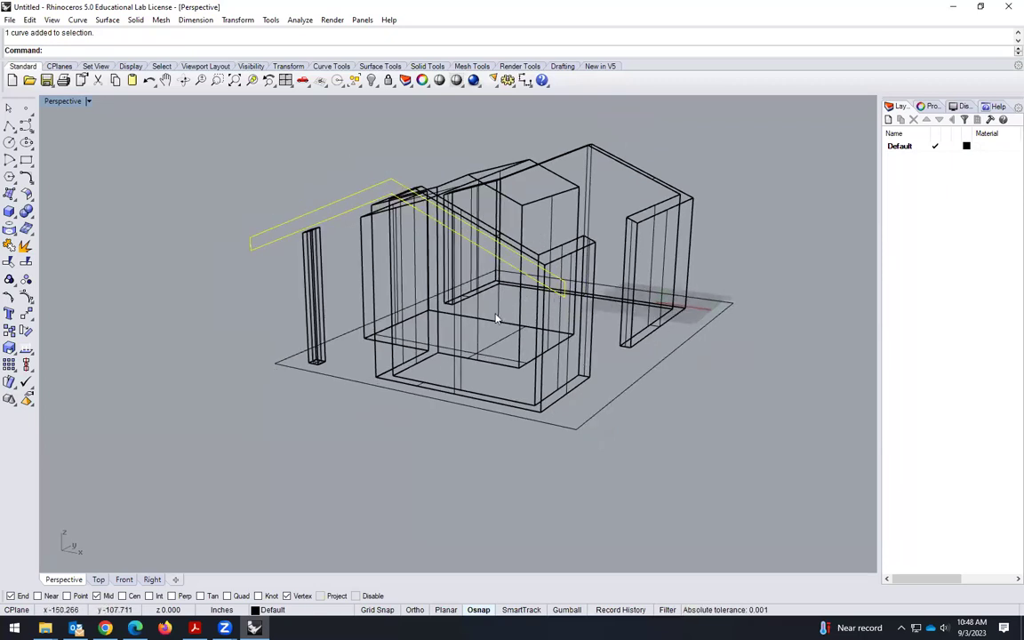
right_click_drag(498, 316, 435, 343)
type("Ex")
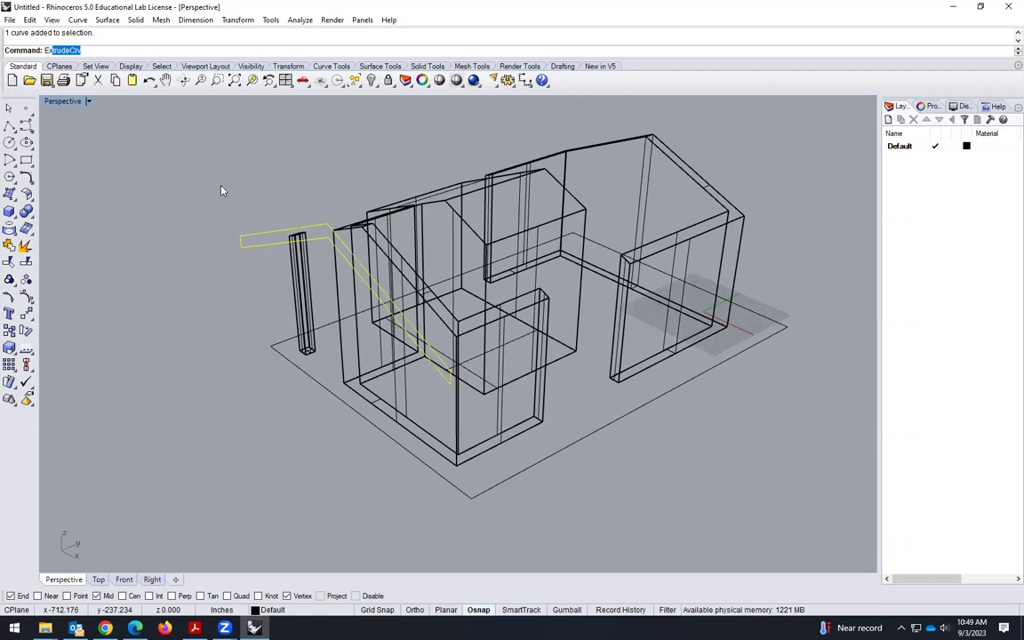
type("tru")
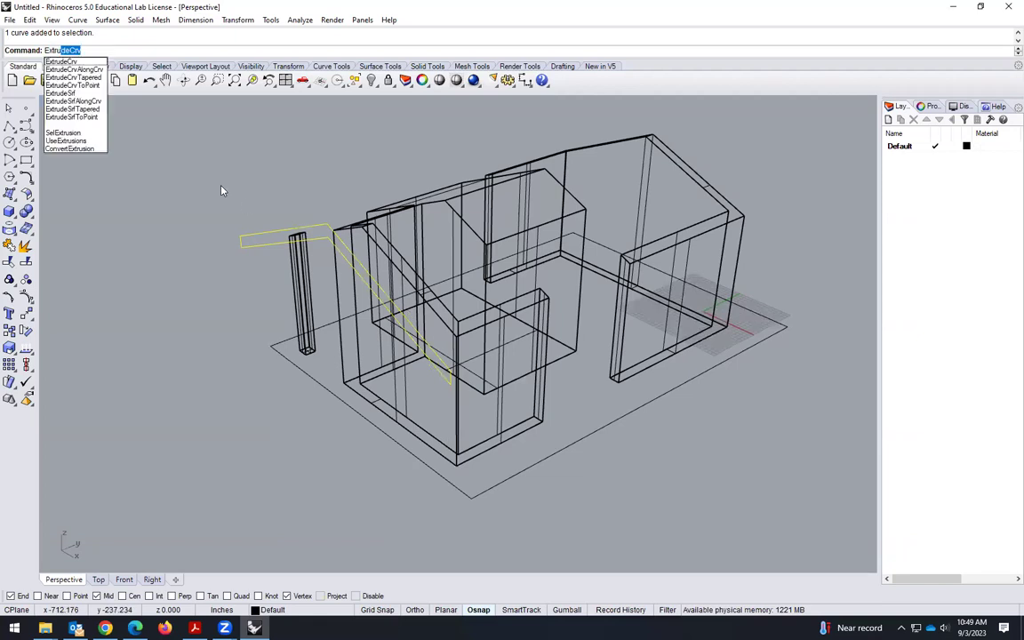
left_click(86, 129)
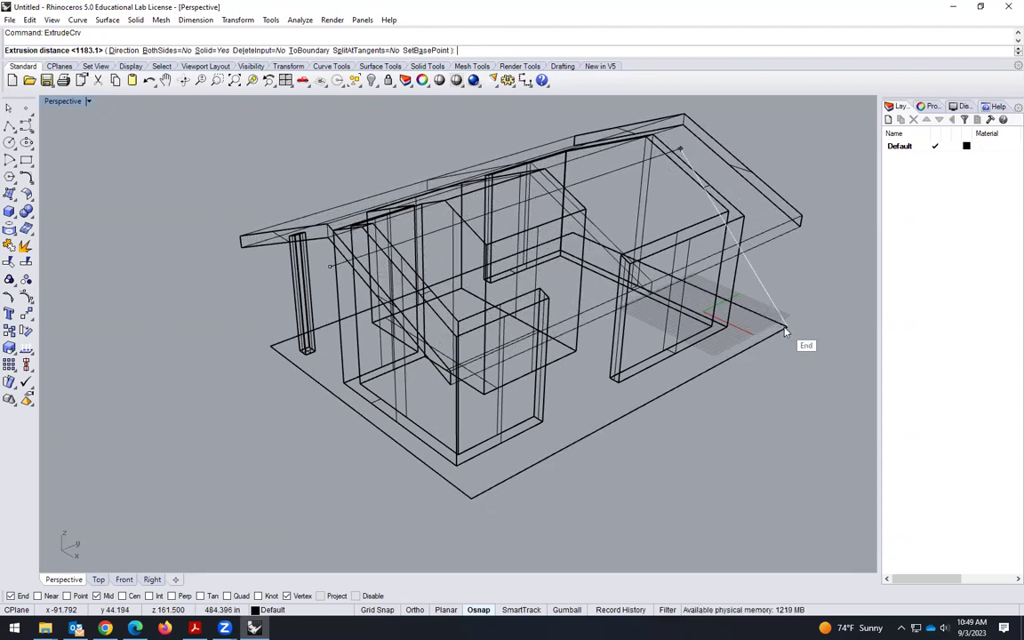
left_click(786, 332)
Examine the roofed house from several angles in Shaded and Rendered display modes
scroll(286, 347, "down", 5)
right_click_drag(308, 360, 477, 256)
right_click_drag(588, 355, 570, 392)
scroll(625, 160, "up", 3)
right_click_drag(555, 270, 427, 241)
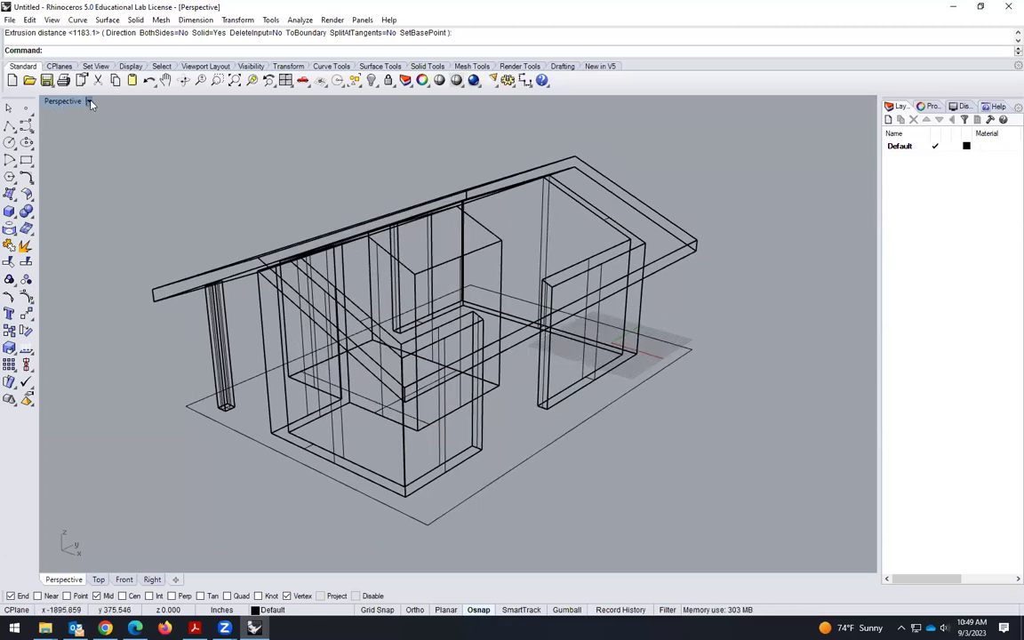
left_click(88, 102)
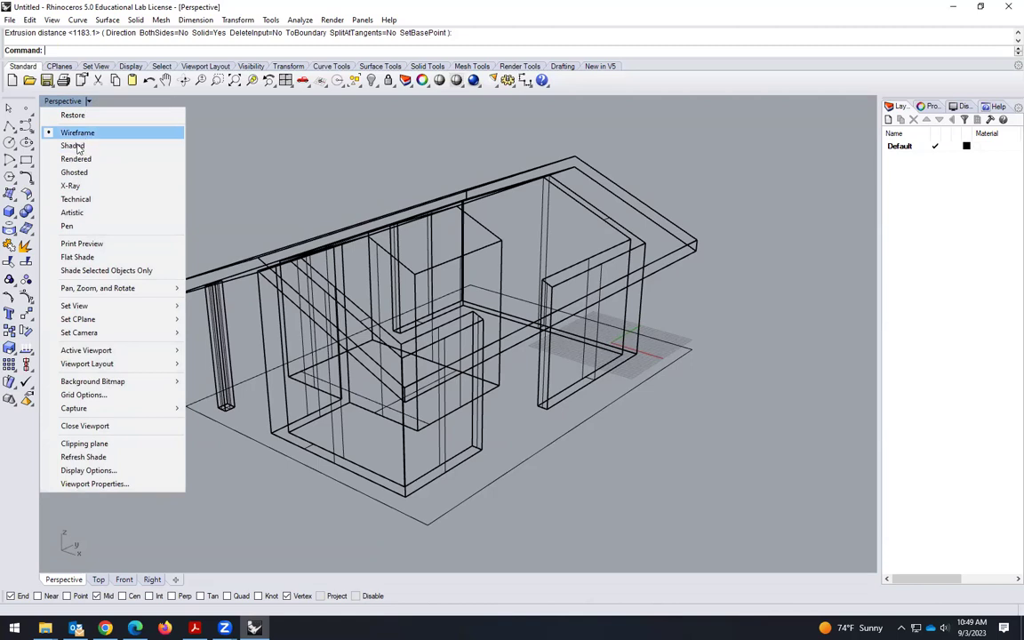
left_click(77, 148)
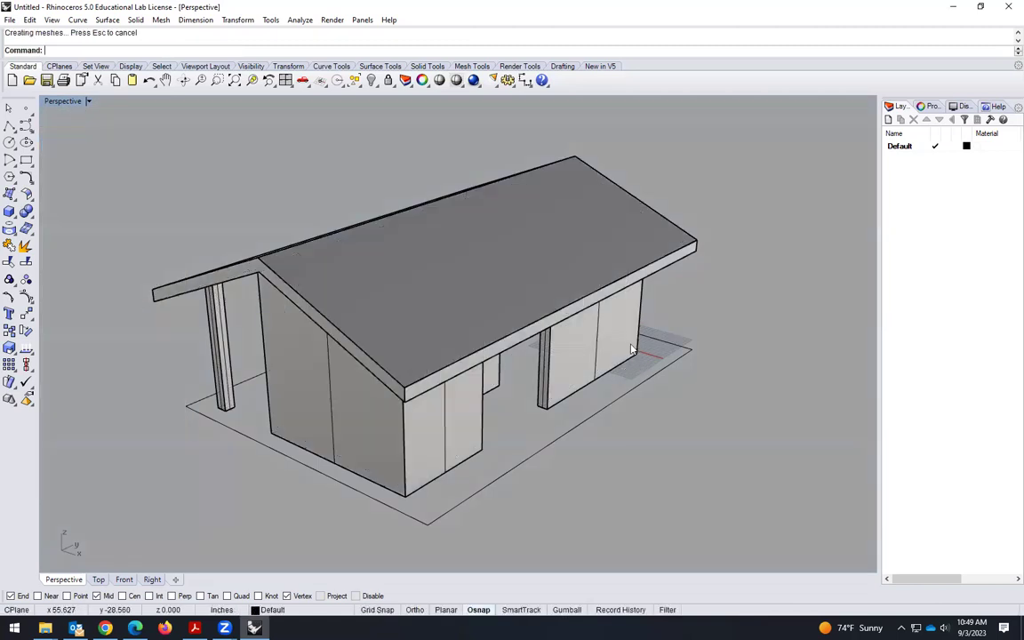
mouse_move(441, 370)
right_mouse_down()
mouse_move(588, 344)
mouse_move(480, 395)
right_mouse_up()
left_click(64, 100)
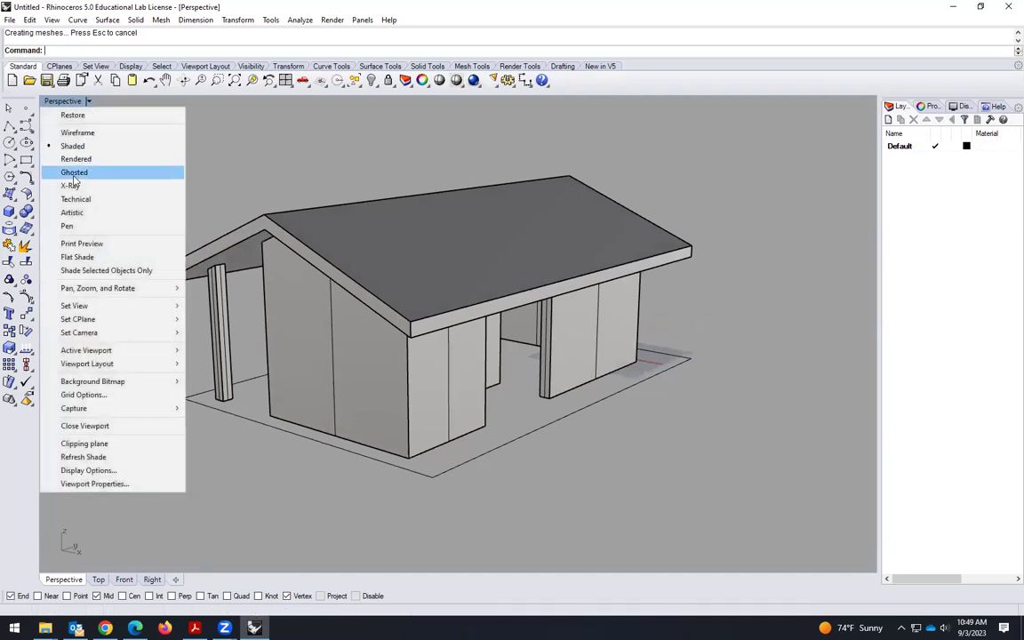
left_click(76, 159)
right_click_drag(443, 336, 365, 290)
mouse_move(434, 384)
right_mouse_down()
mouse_move(616, 349)
mouse_move(629, 395)
mouse_move(421, 361)
mouse_move(392, 387)
mouse_move(435, 364)
mouse_move(549, 371)
mouse_move(513, 389)
mouse_move(418, 391)
right_mouse_up()
Set the perspective viewport to Ghosted display and view the house from both sides
left_click(88, 101)
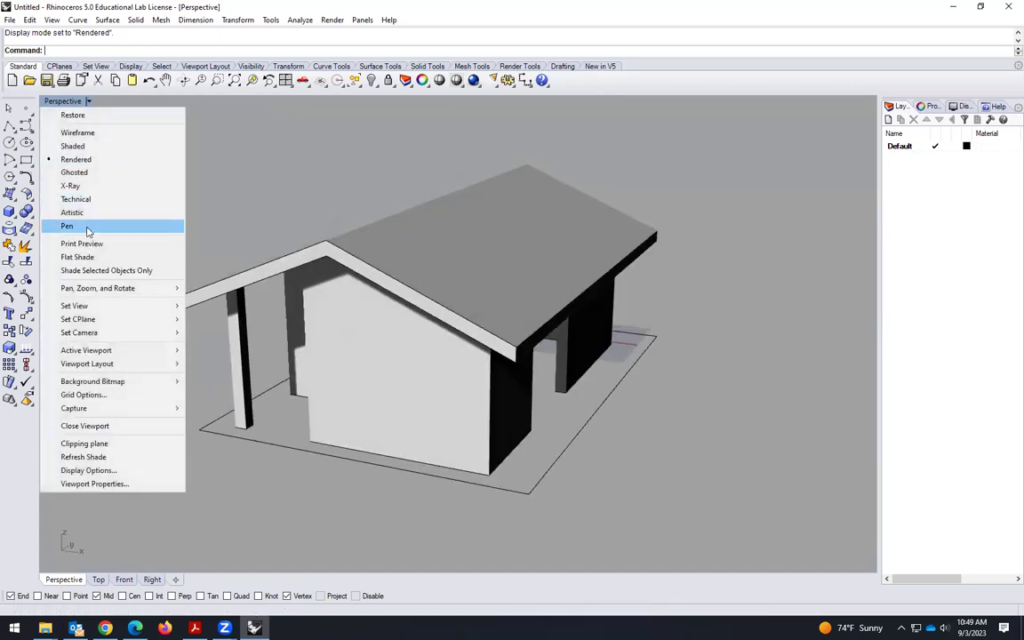
left_click(86, 175)
right_click_drag(435, 350, 524, 336)
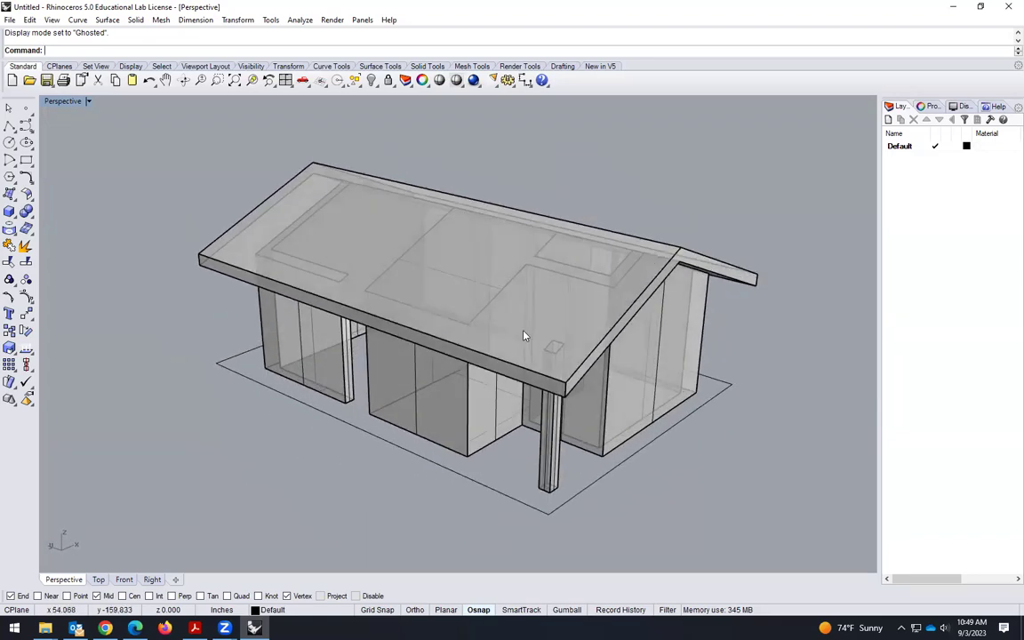
right_click_drag(648, 355, 306, 377)
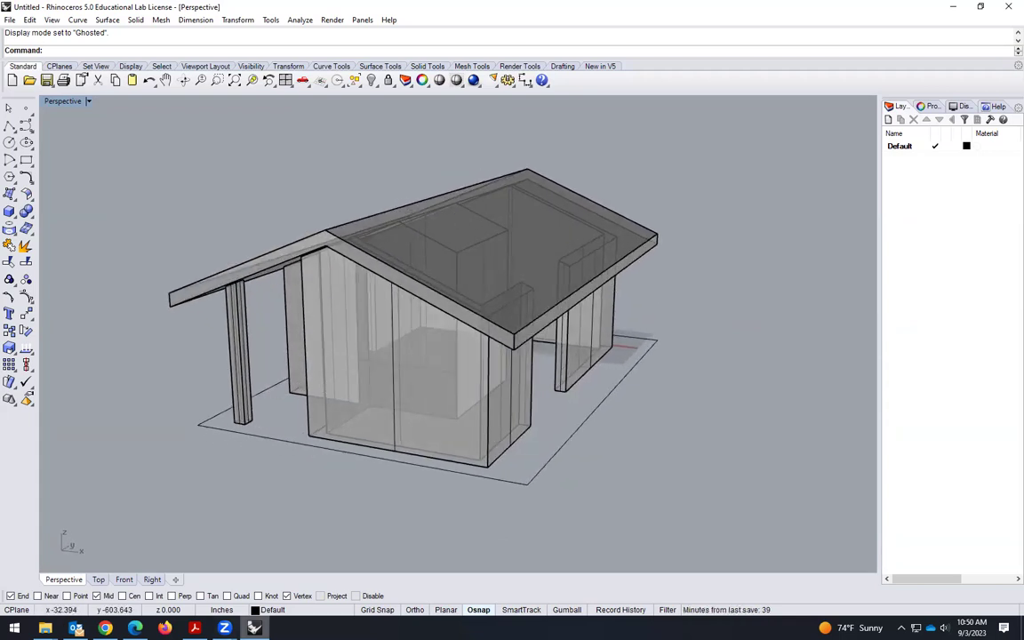
Check the door opening on the front elevation of CLASSWORK 01.pdf in Adobe Acrobat, and return to the Rhino model
key("alt+Tab")
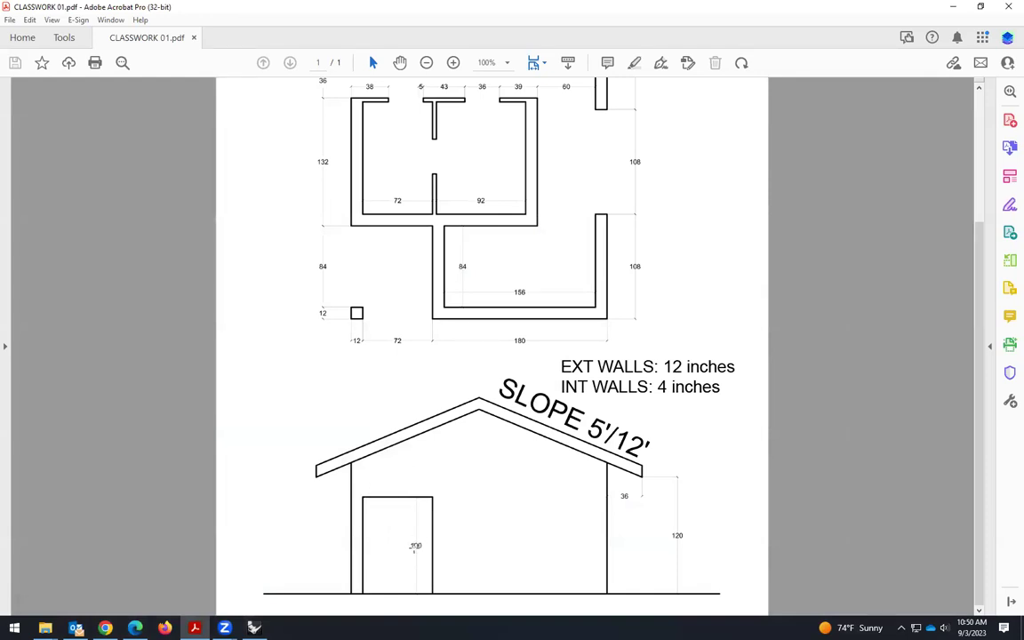
key("alt+Tab")
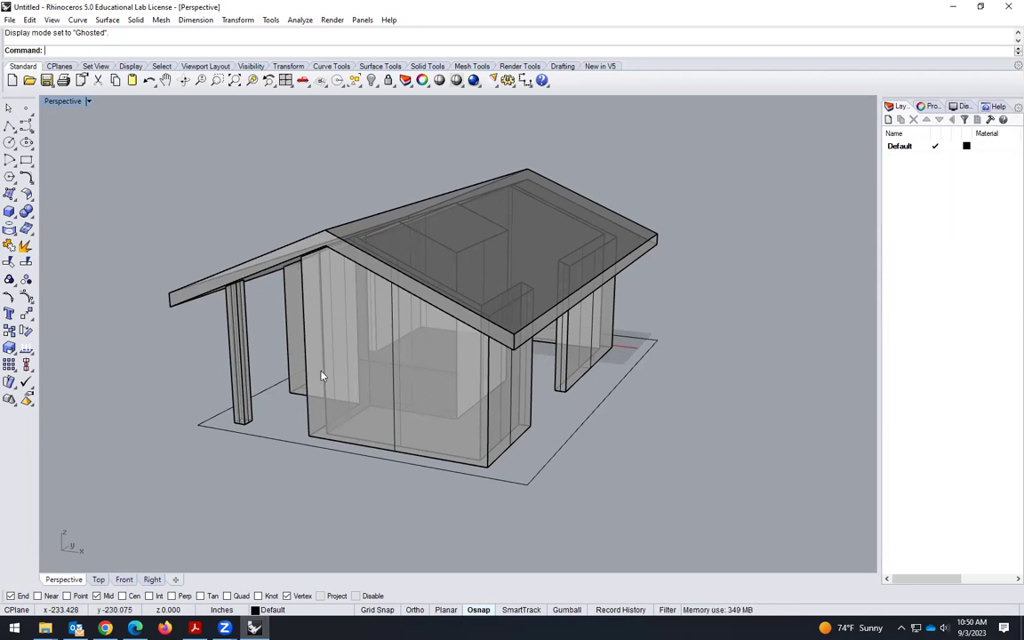
mouse_move(285, 359)
right_mouse_down()
mouse_move(270, 345)
mouse_move(309, 334)
mouse_move(273, 354)
right_mouse_up()
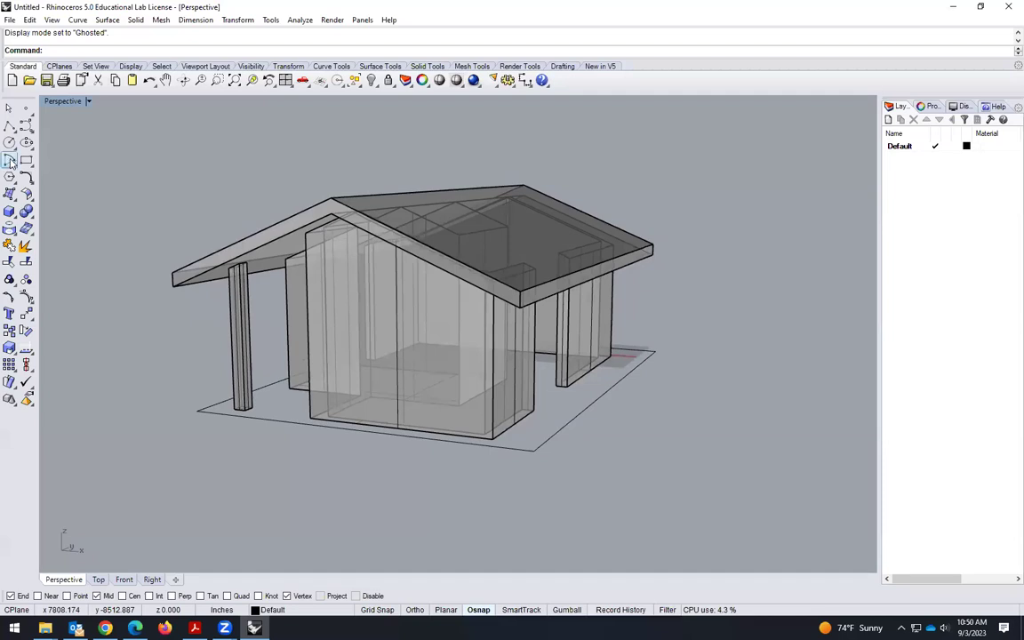
Draw a 100-inch vertical line up from the column's front right base corner, using the Front view with Ortho on
left_click(12, 131)
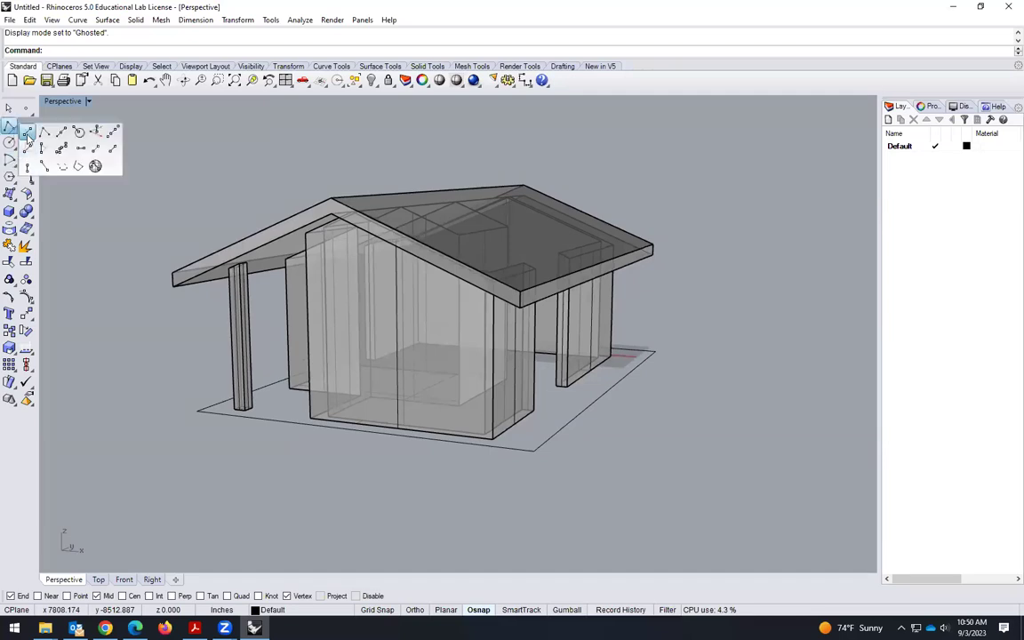
left_click(27, 125)
scroll(241, 425, "up", 3)
scroll(241, 425, "up", 2)
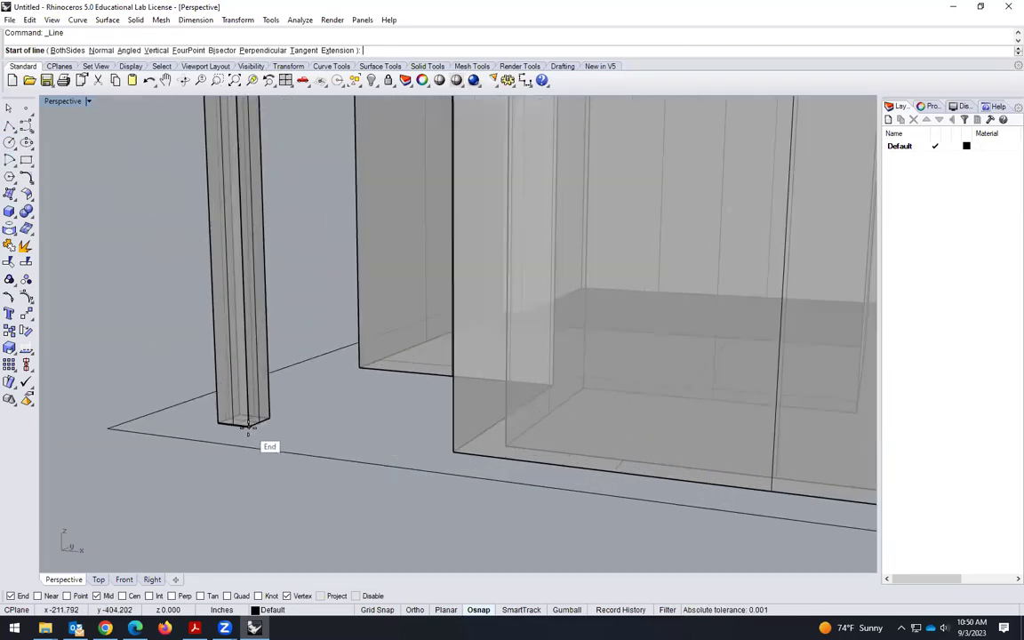
left_click(248, 428)
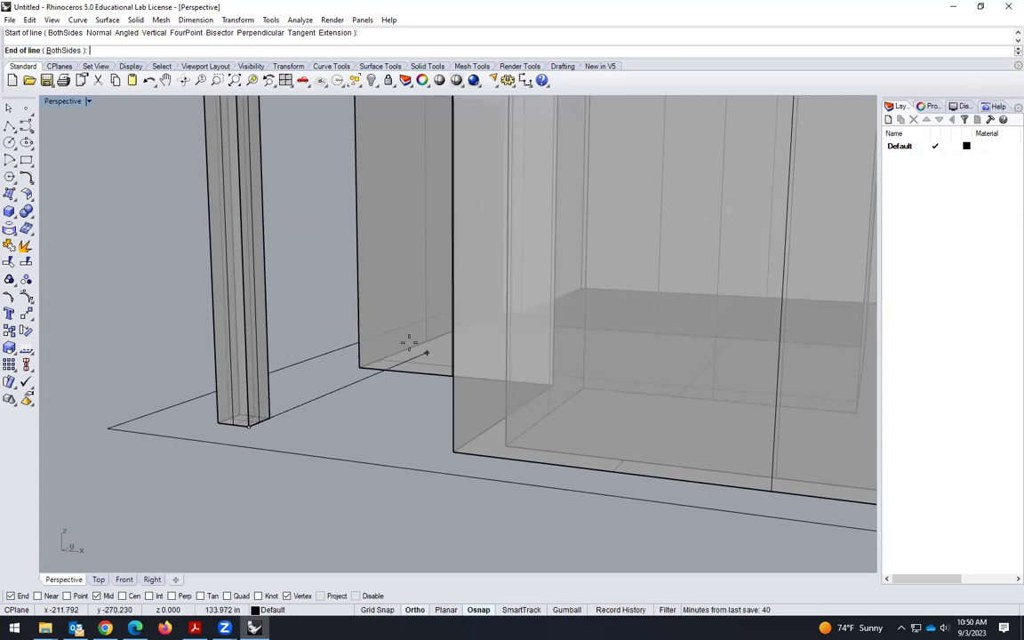
scroll(392, 377, "down", 5)
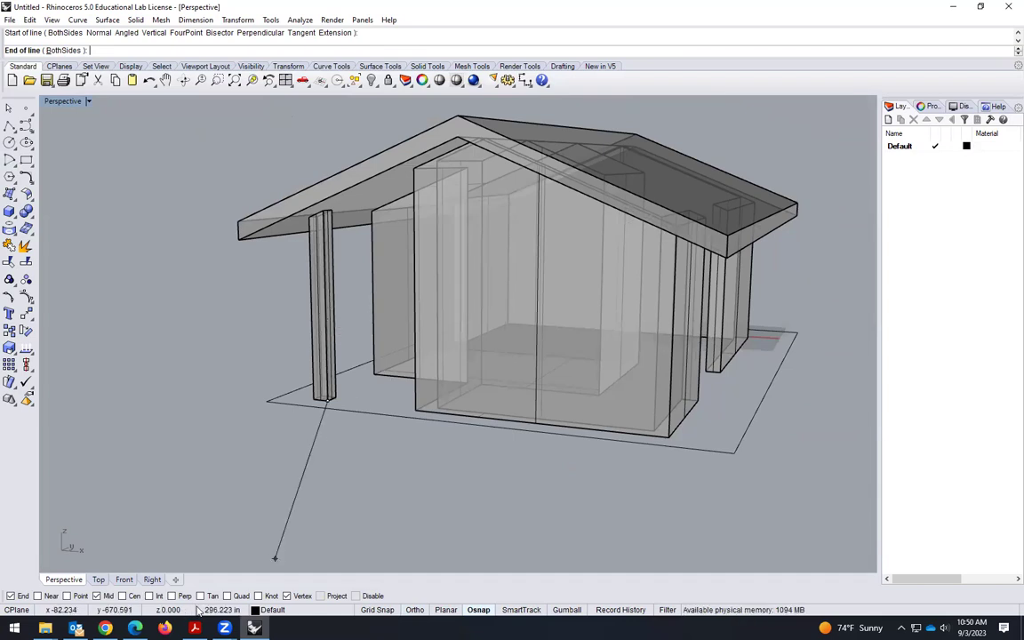
double_click(62, 101)
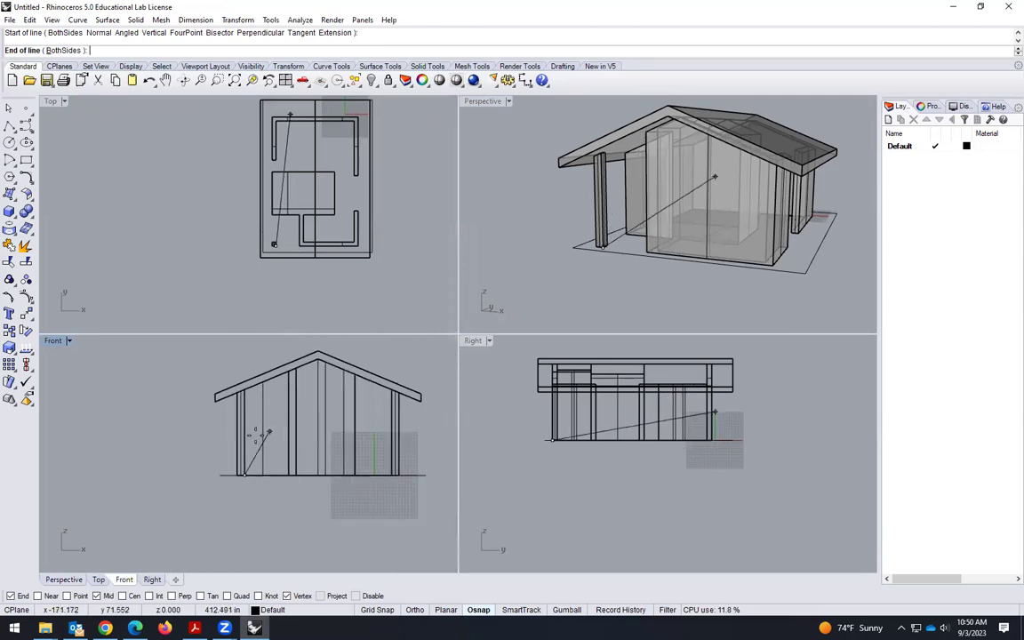
scroll(256, 435, "up", 3)
key("F8")
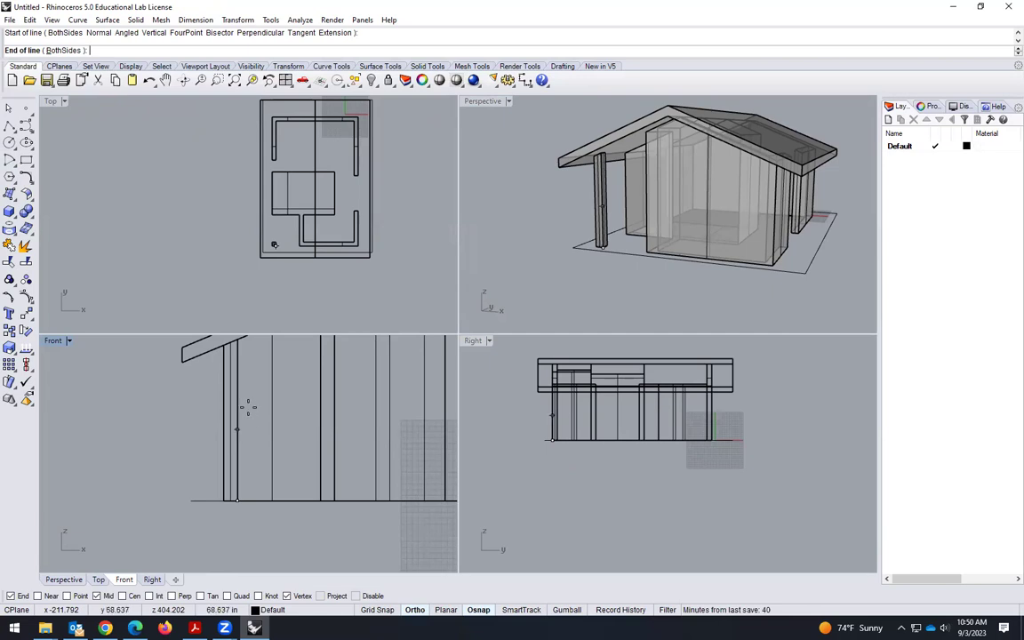
key("F8")
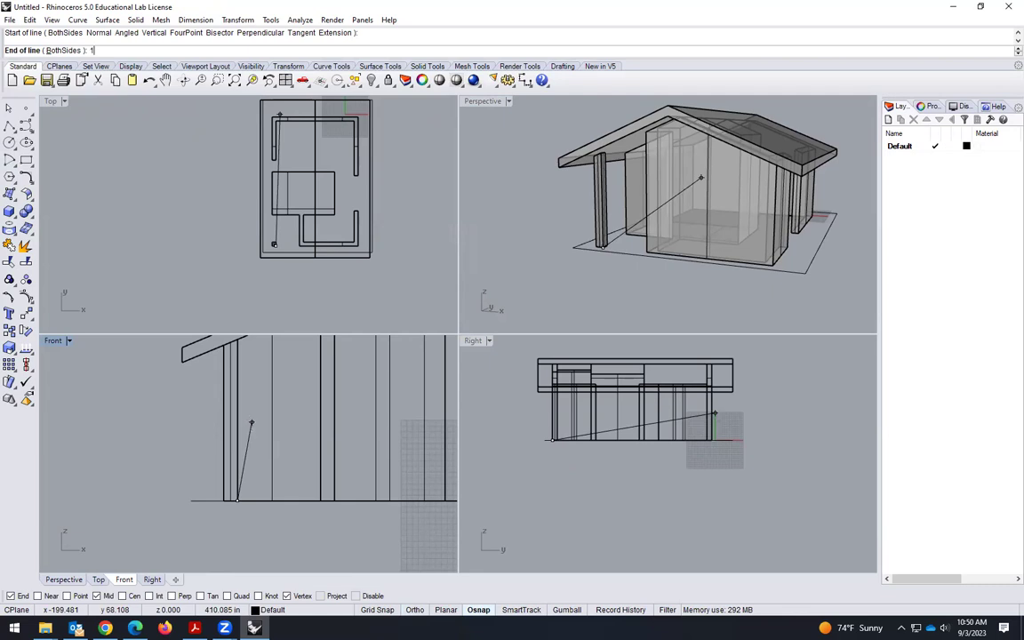
type("00")
key("Return")
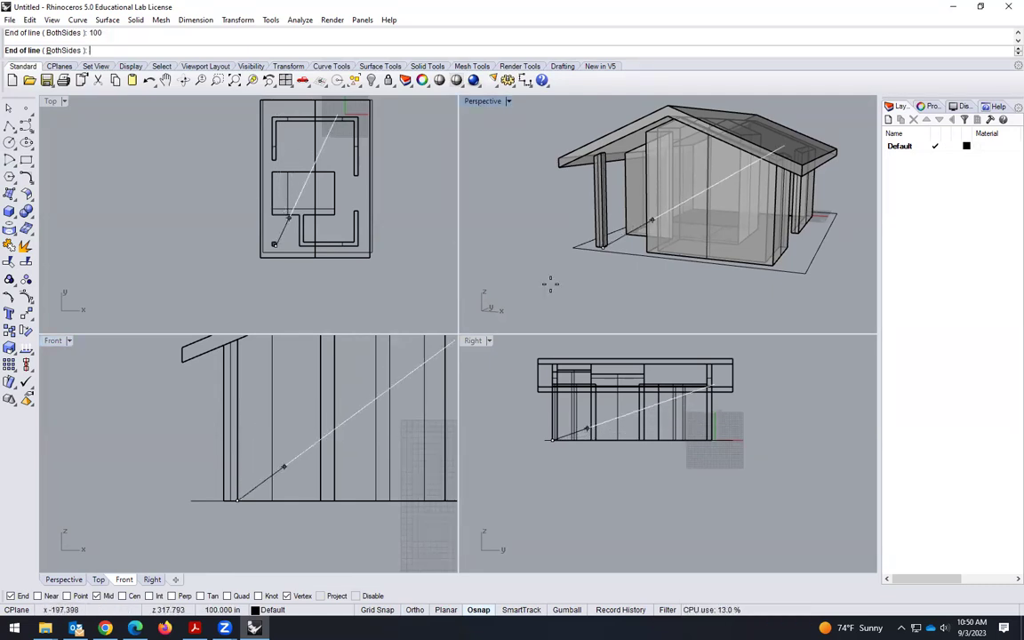
key("F8")
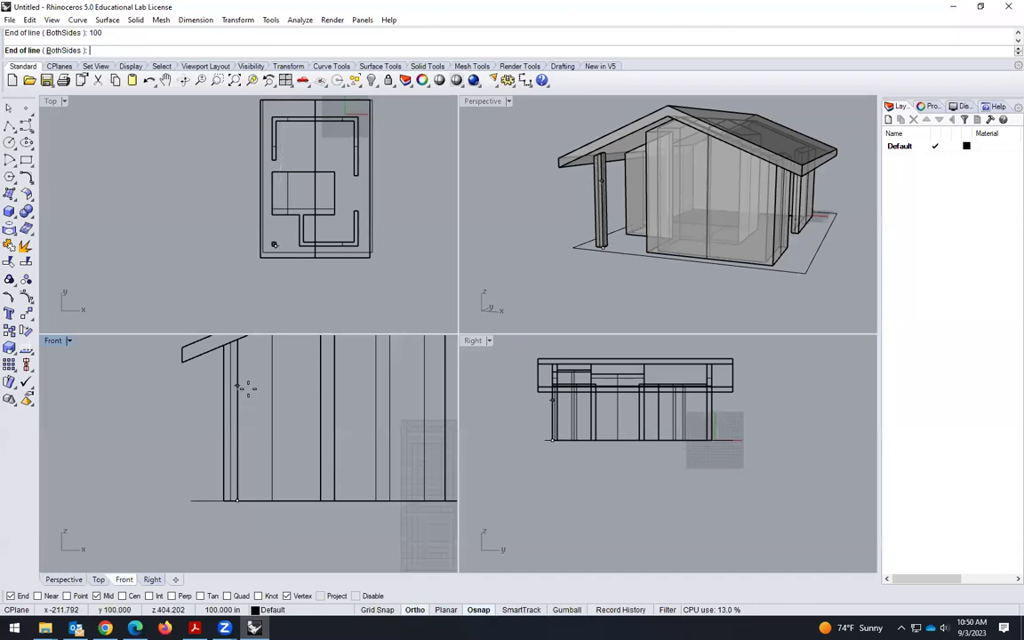
left_click(239, 388)
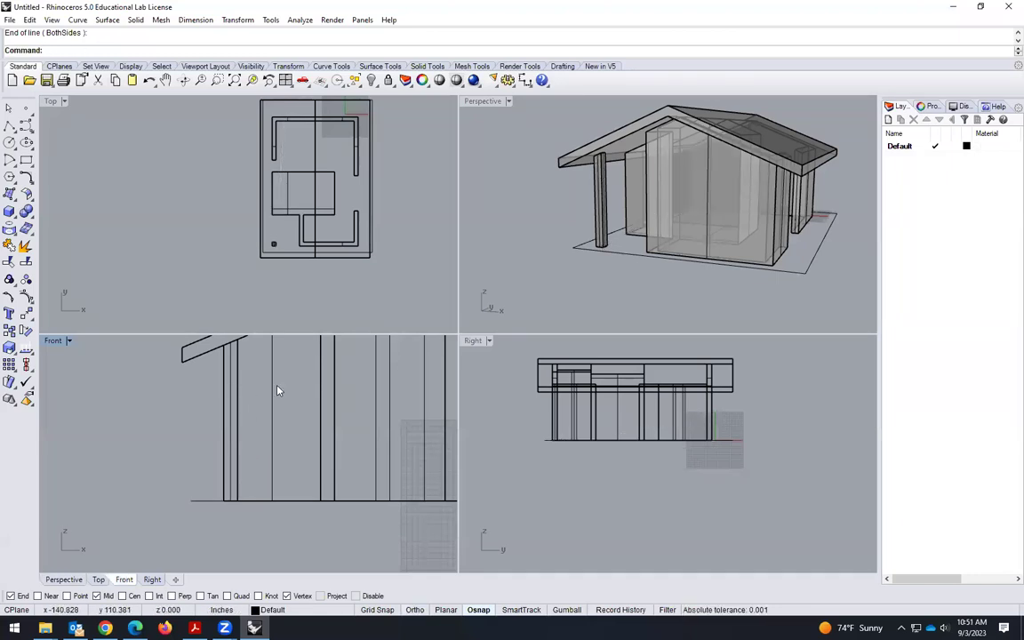
Select the 100-inch vertical line on the column and examine it in the maximized Perspective view
left_click(238, 414)
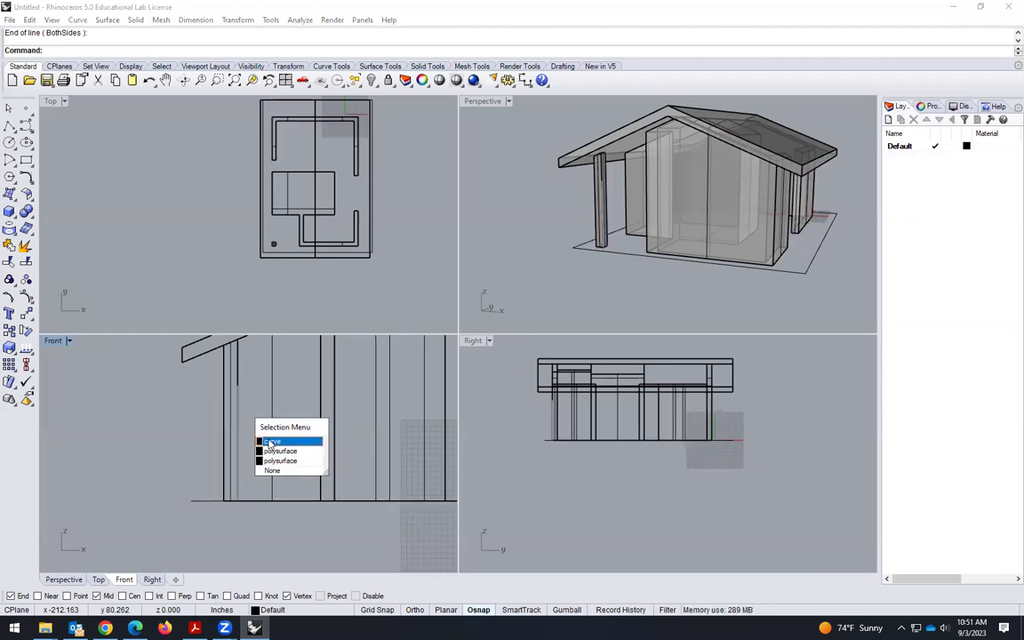
left_click(270, 442)
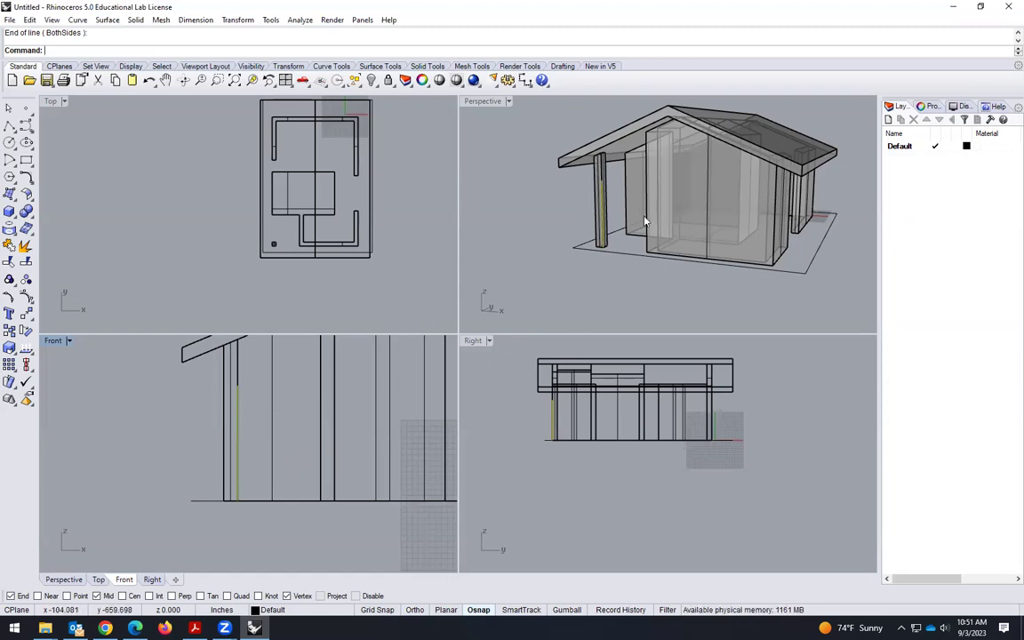
scroll(623, 200, "up", 5)
scroll(583, 218, "down", 5)
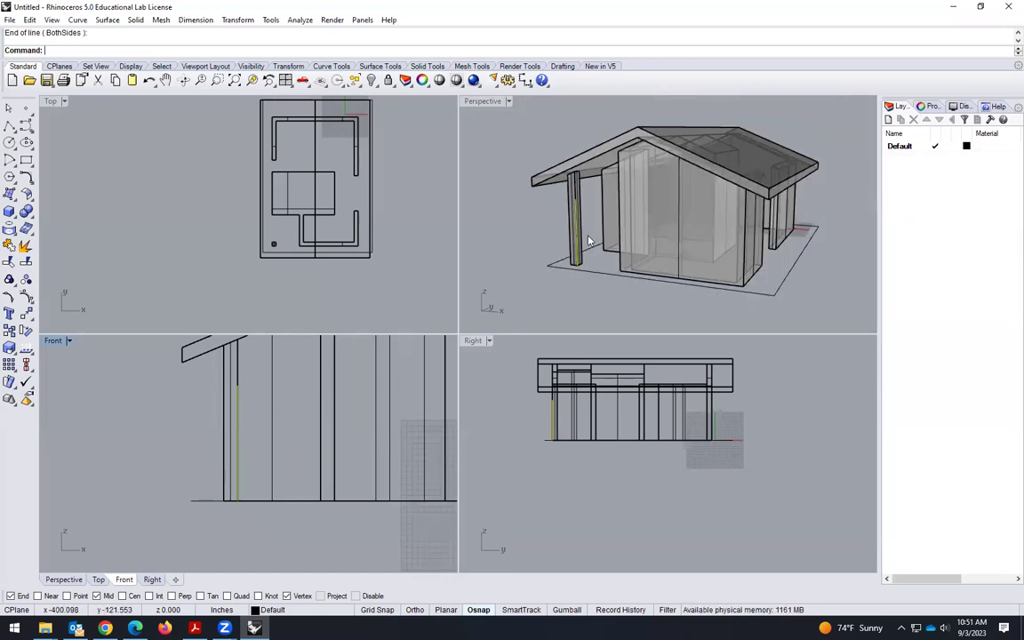
right_click_drag(600, 265, 529, 218, "shift")
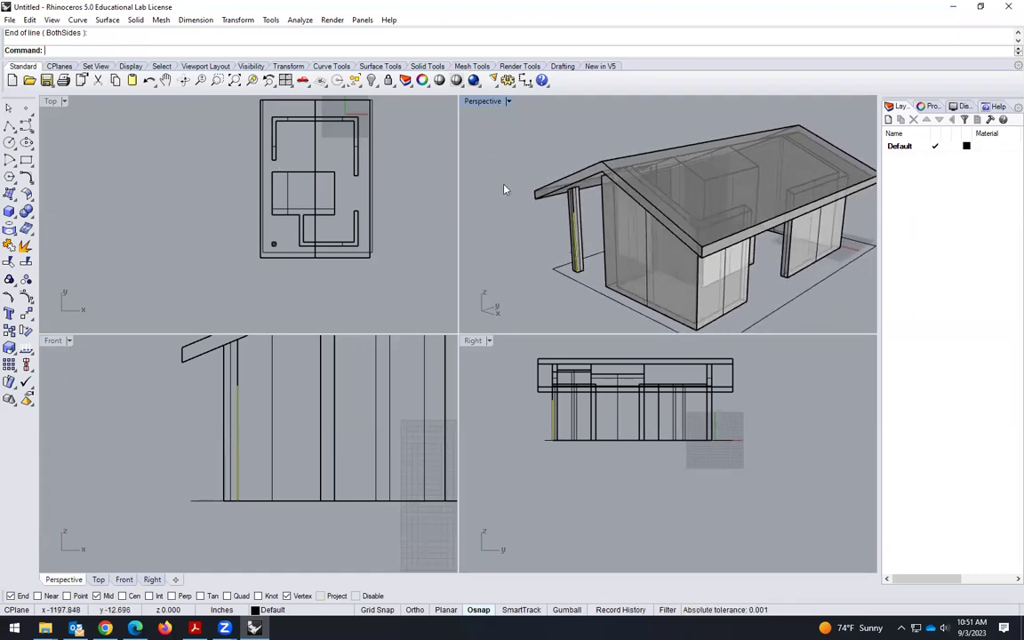
double_click(486, 103)
mouse_move(412, 373)
right_mouse_down()
mouse_move(391, 360)
mouse_move(400, 320)
mouse_move(404, 352)
right_mouse_up()
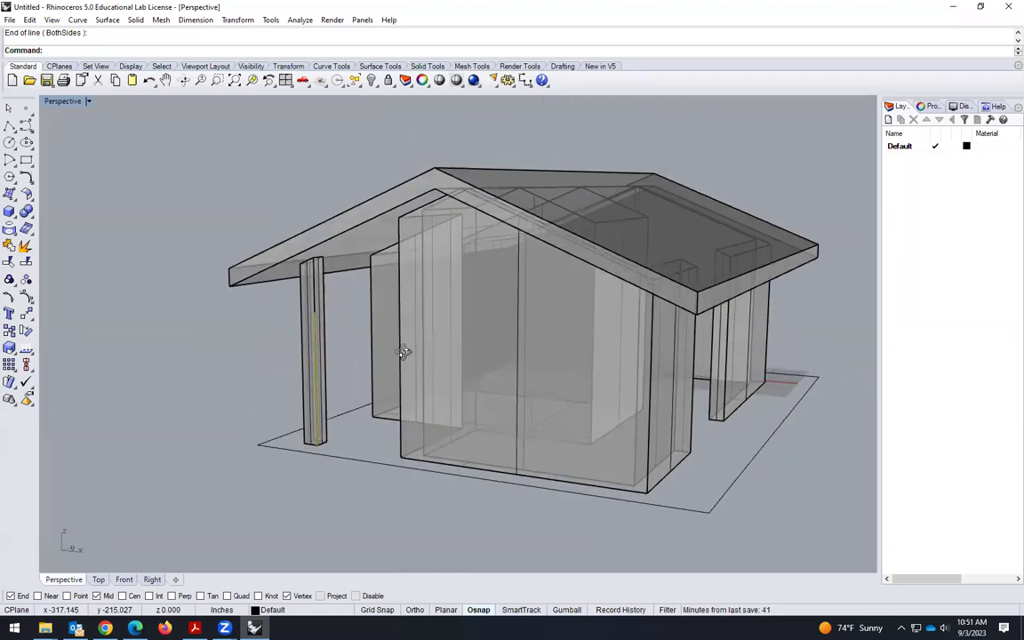
scroll(340, 358, "up", 5)
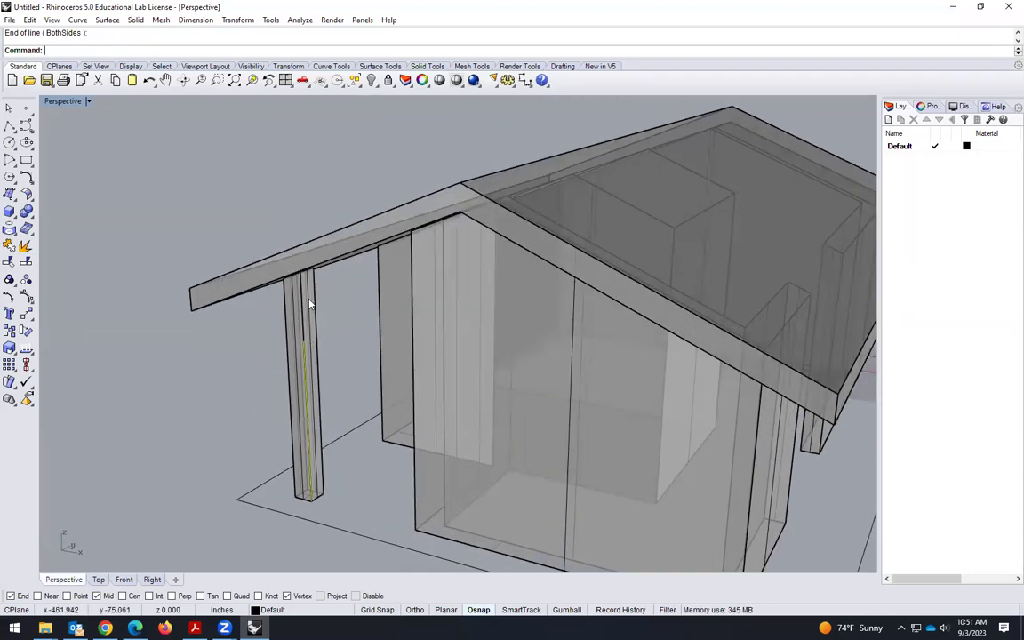
right_click_drag(317, 353, 320, 336)
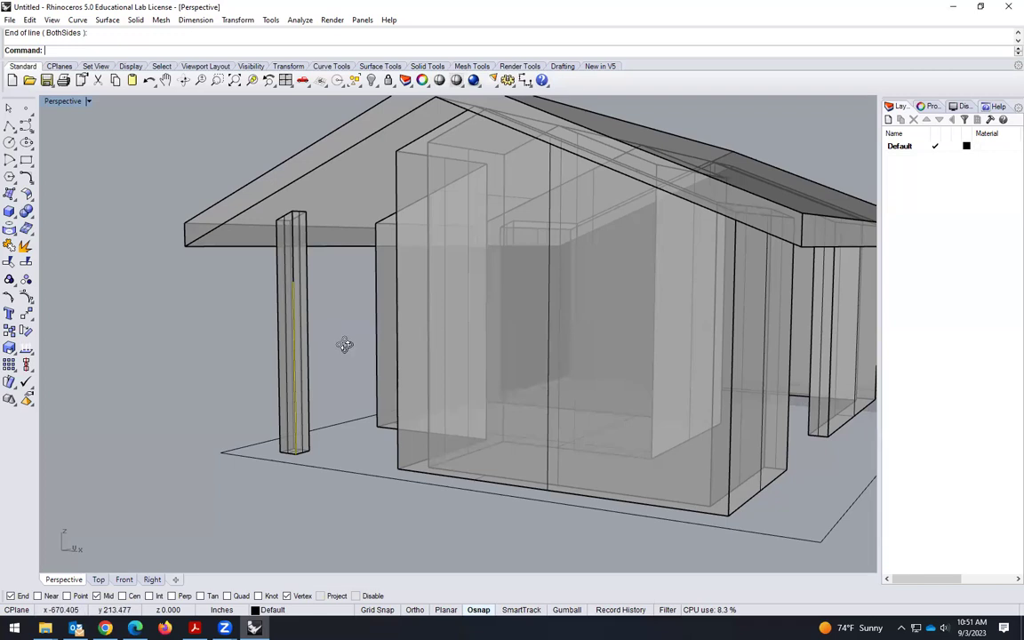
right_click_drag(345, 345, 343, 369)
Start a polyline at the upper end of the 100-inch line with Ortho on, and restore the four-viewport layout
left_click(11, 128)
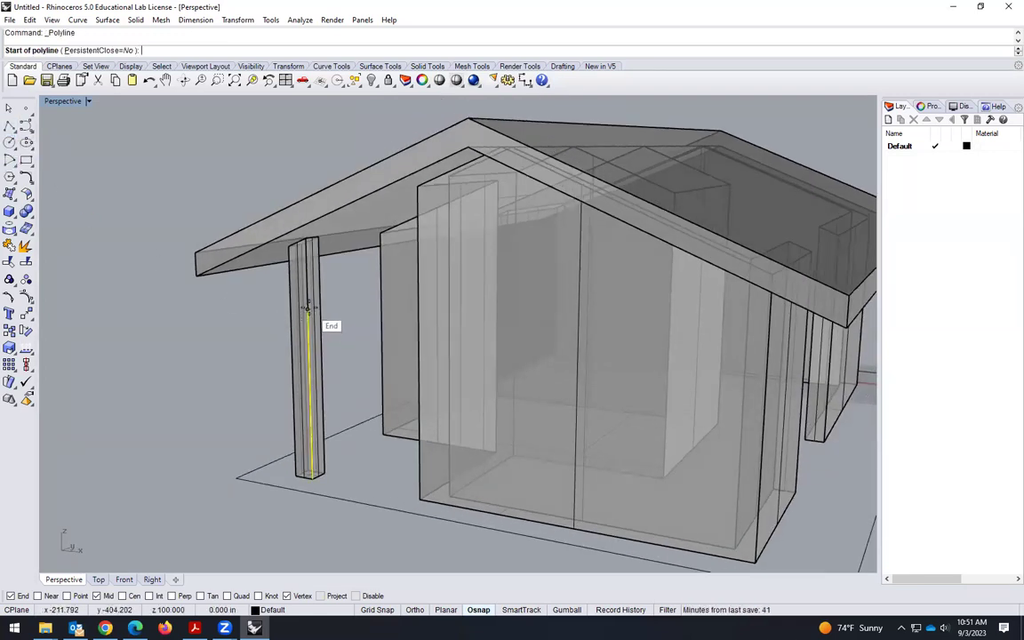
left_click(307, 308)
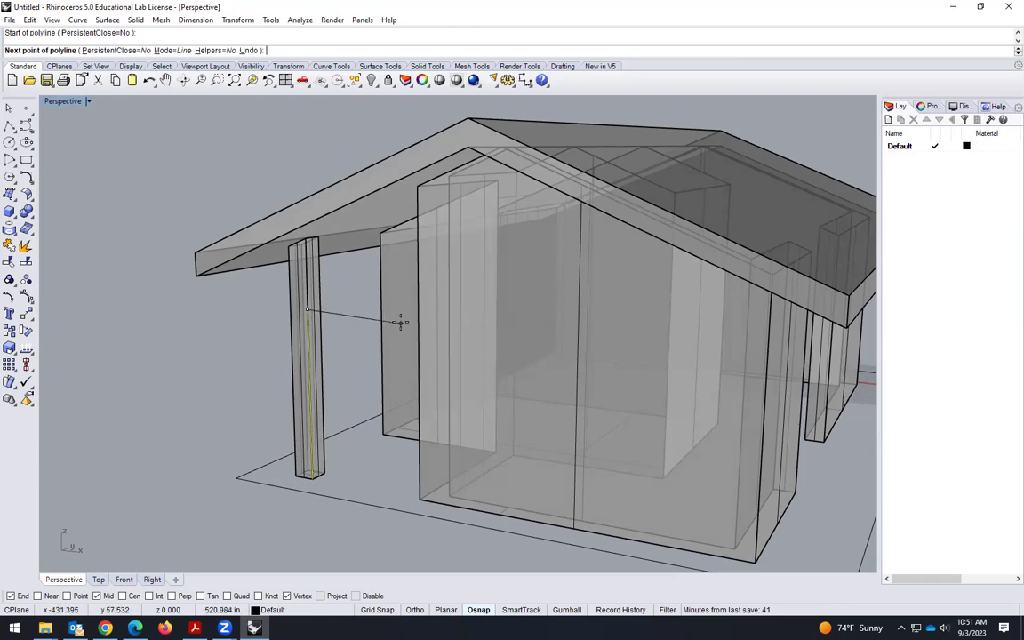
key("F8")
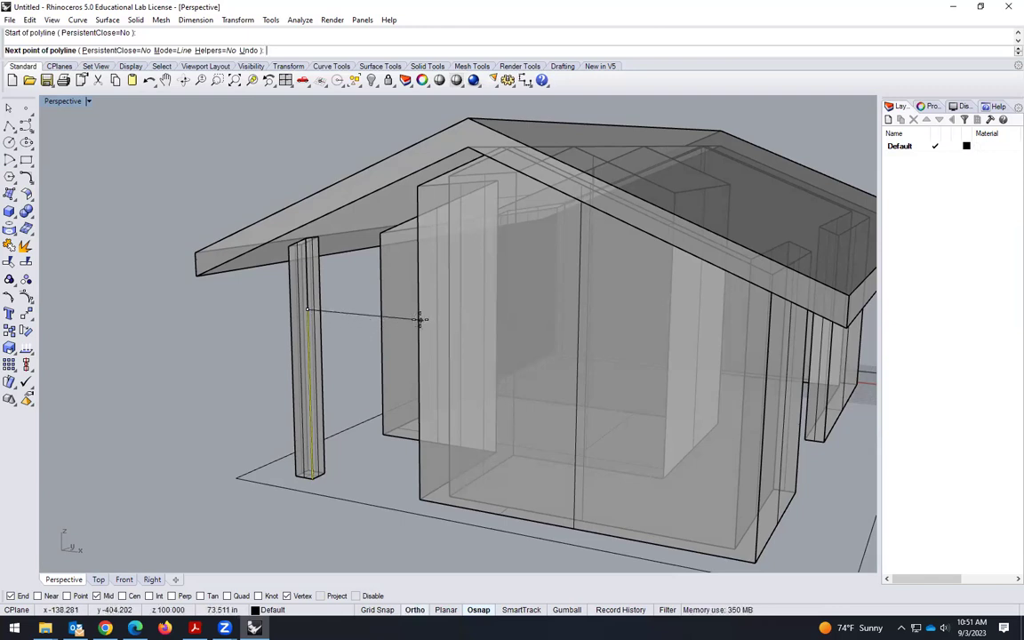
right_click_drag(394, 327, 507, 372)
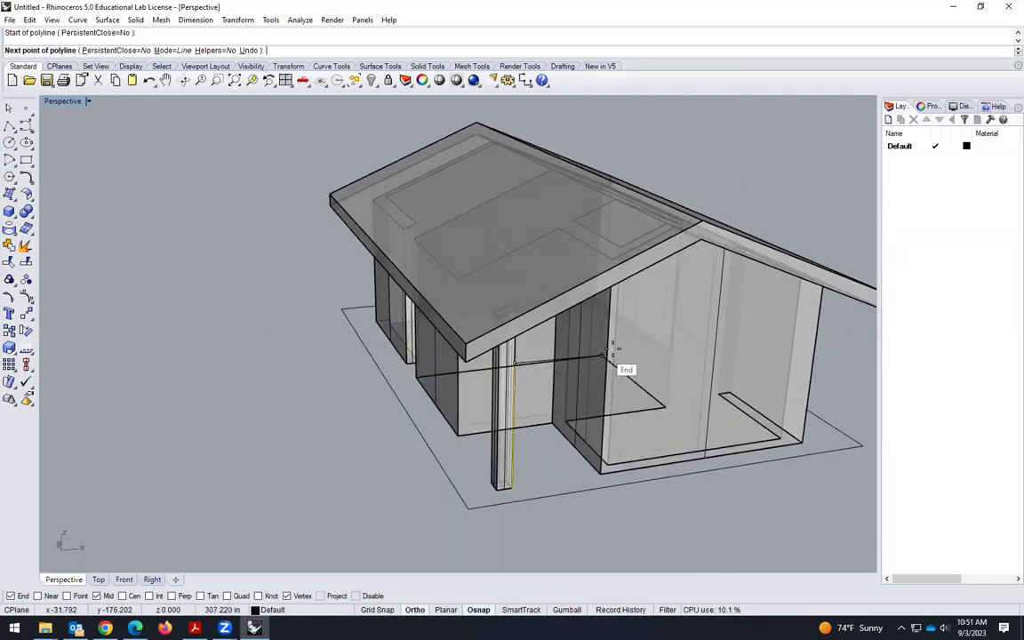
double_click(64, 101)
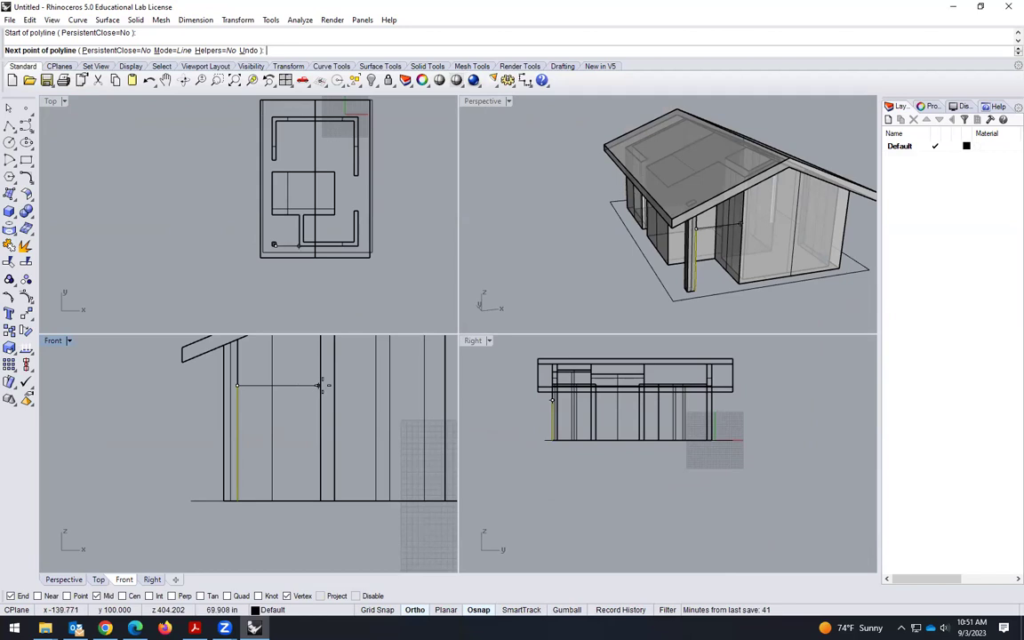
Turn on the Perp object snap and run the polyline's first segment horizontally to the wall edge in the Front view
scroll(305, 391, "up", 3)
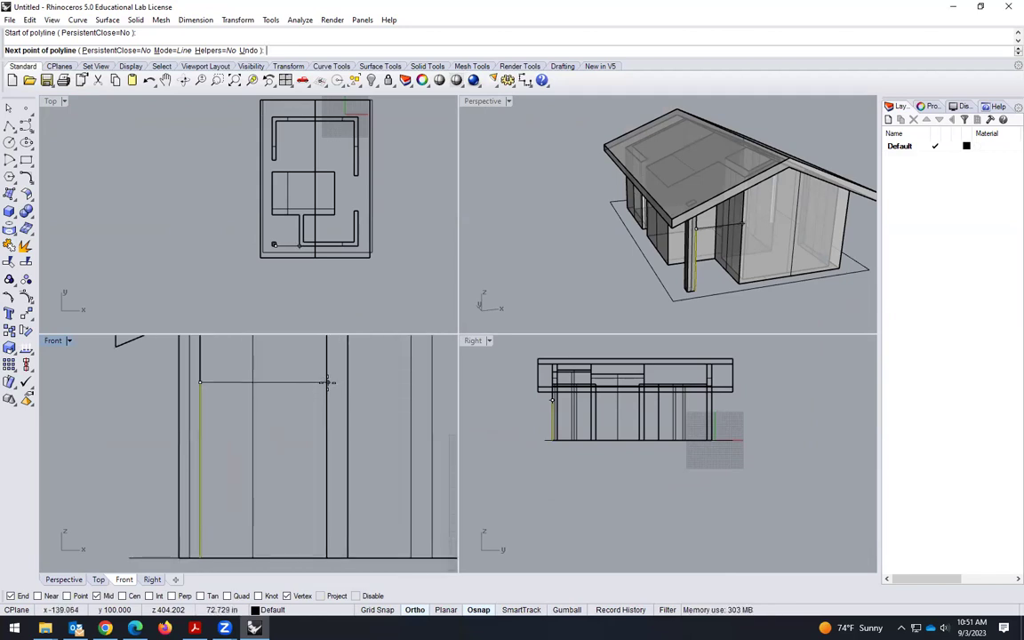
scroll(295, 418, "down", 1)
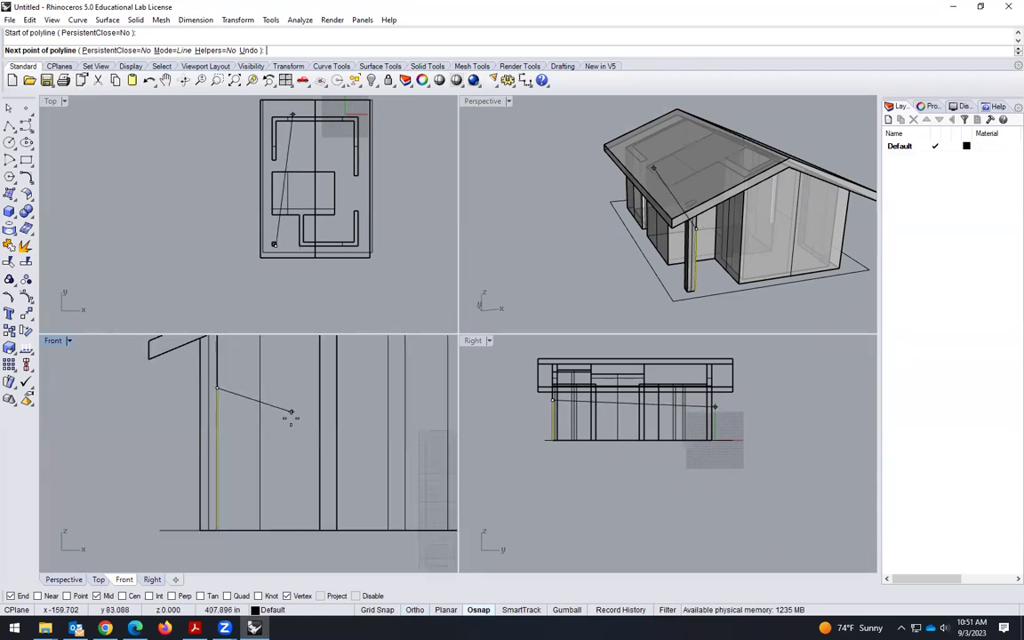
scroll(213, 454, "down", 1)
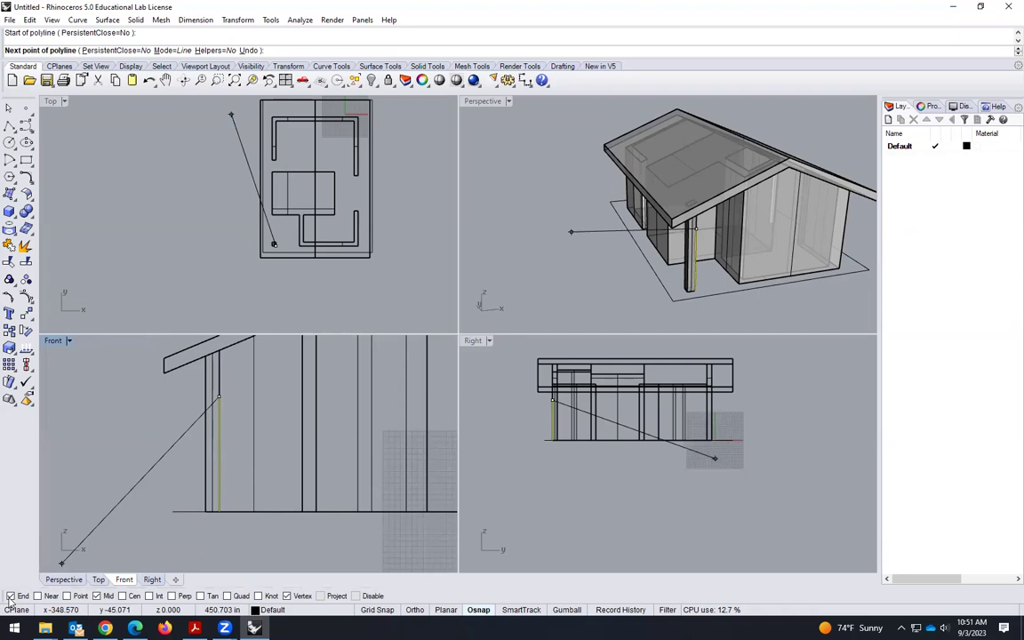
left_click(97, 596)
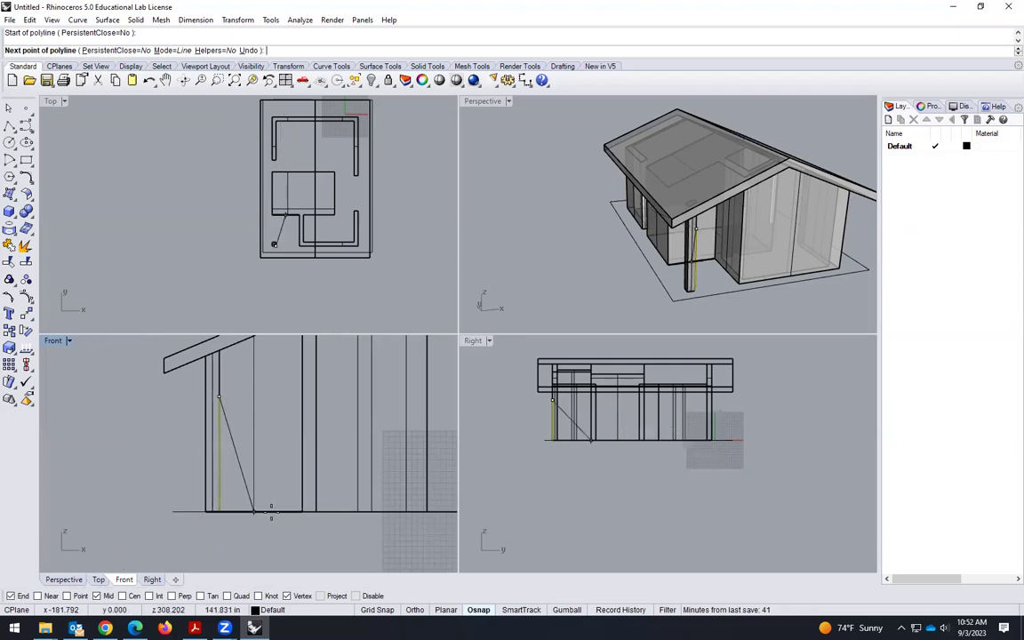
left_click(172, 596)
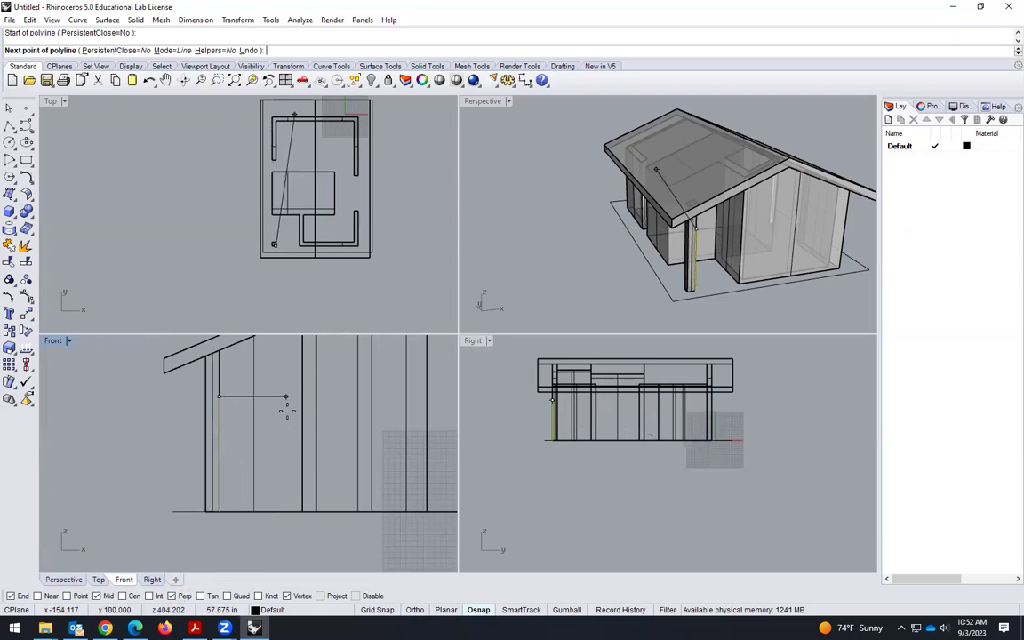
key("F8")
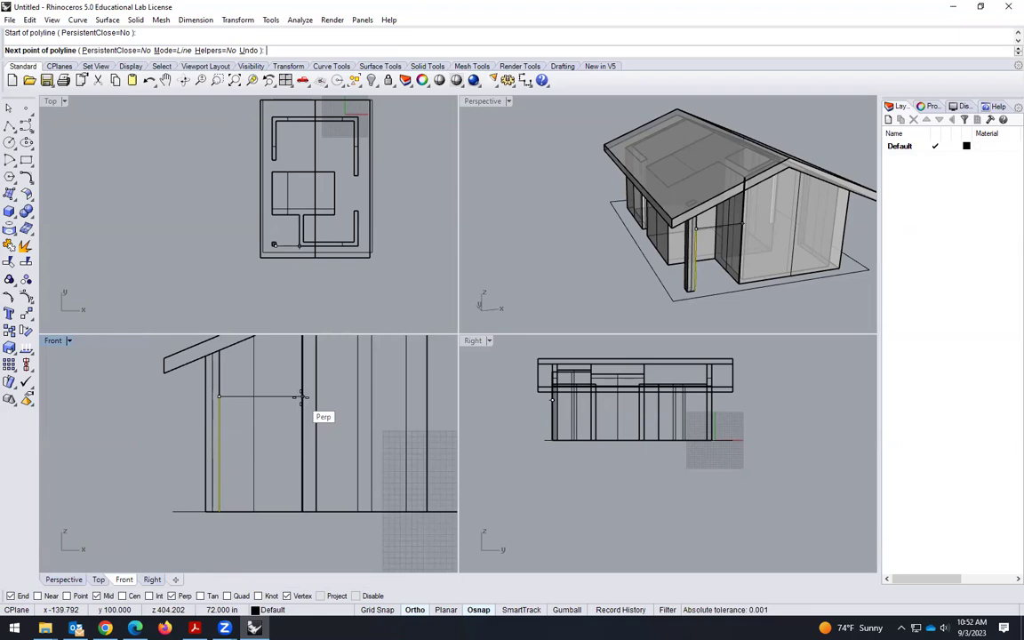
left_click(300, 395)
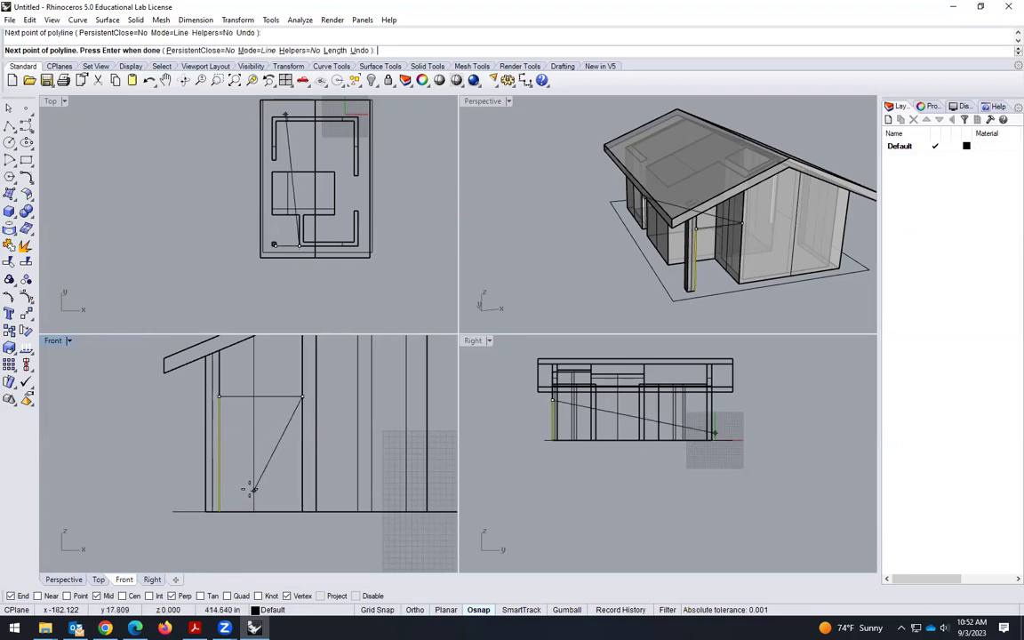
Continue the polyline through the wall's top corner and the column's top corner, and close it at its start point
scroll(293, 399, "down", 3)
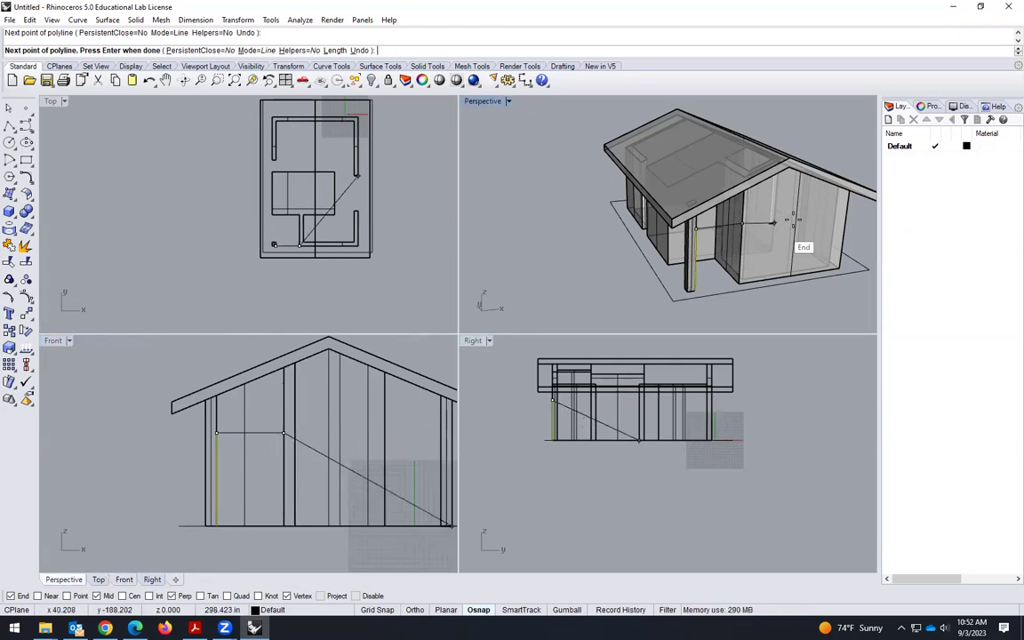
right_click_drag(761, 229, 689, 229)
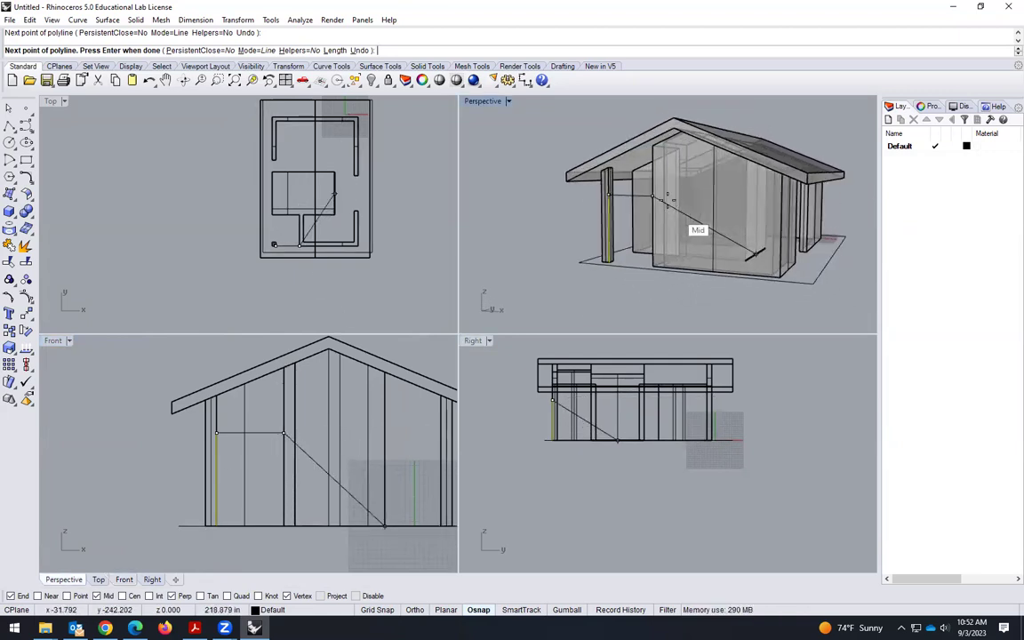
scroll(680, 178, "up", 2)
scroll(655, 206, "up", 3)
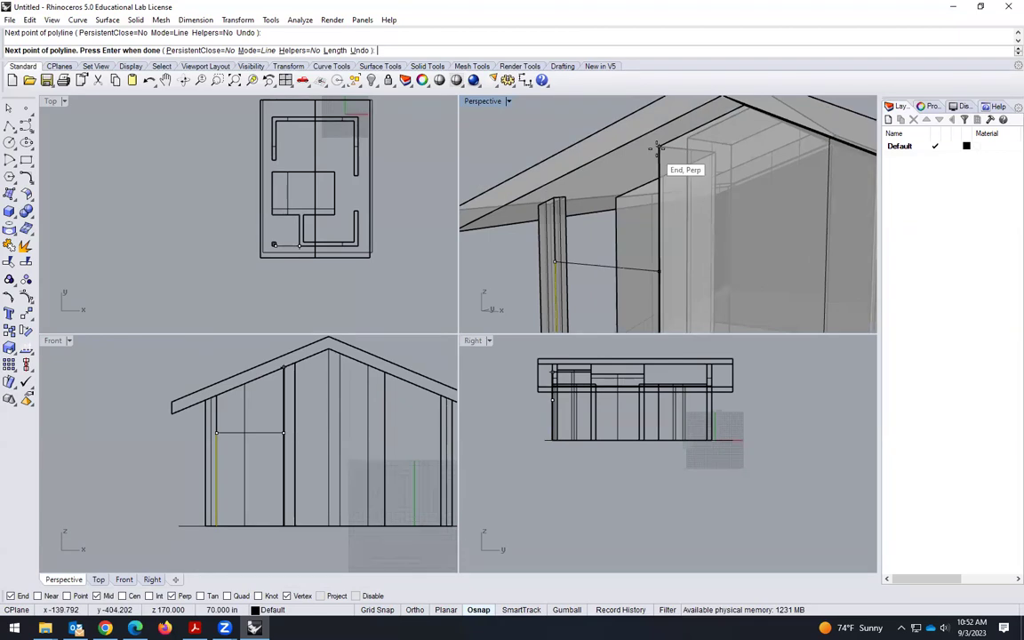
left_click(659, 145)
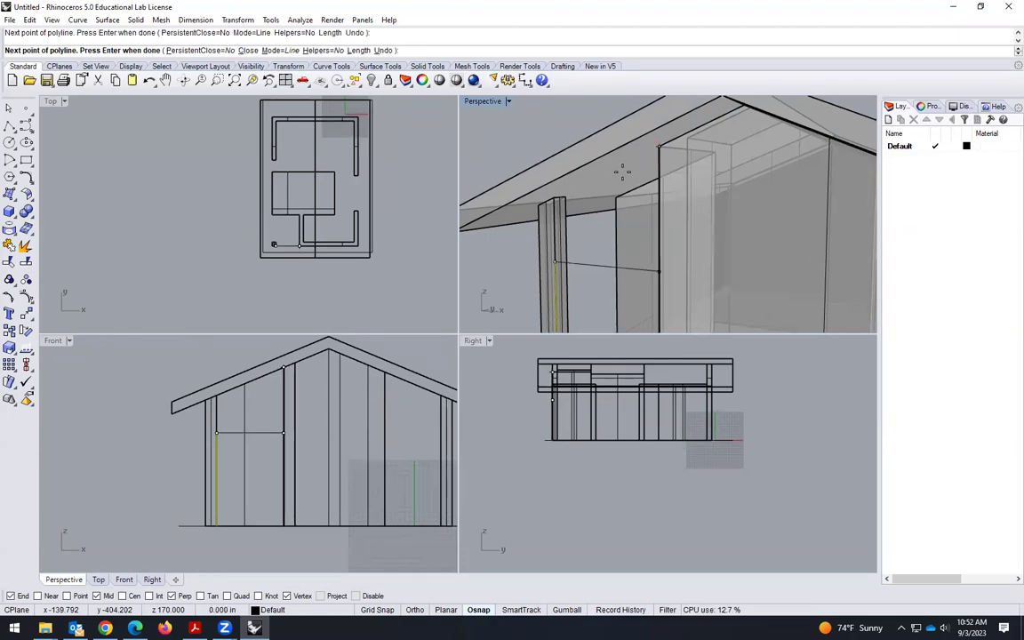
scroll(553, 206, "up", 3)
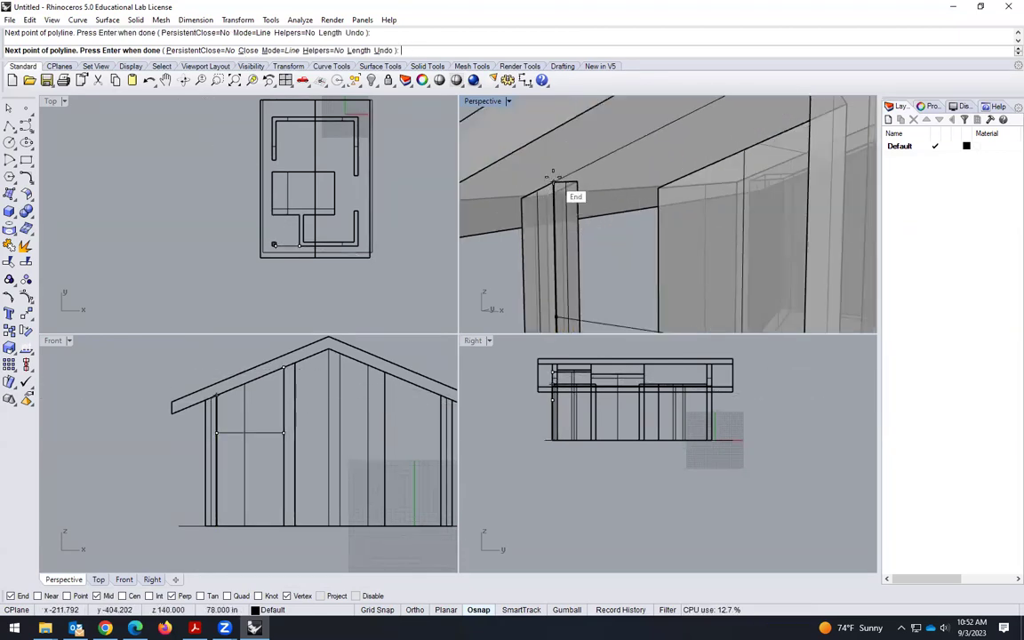
scroll(541, 236, "down", 3)
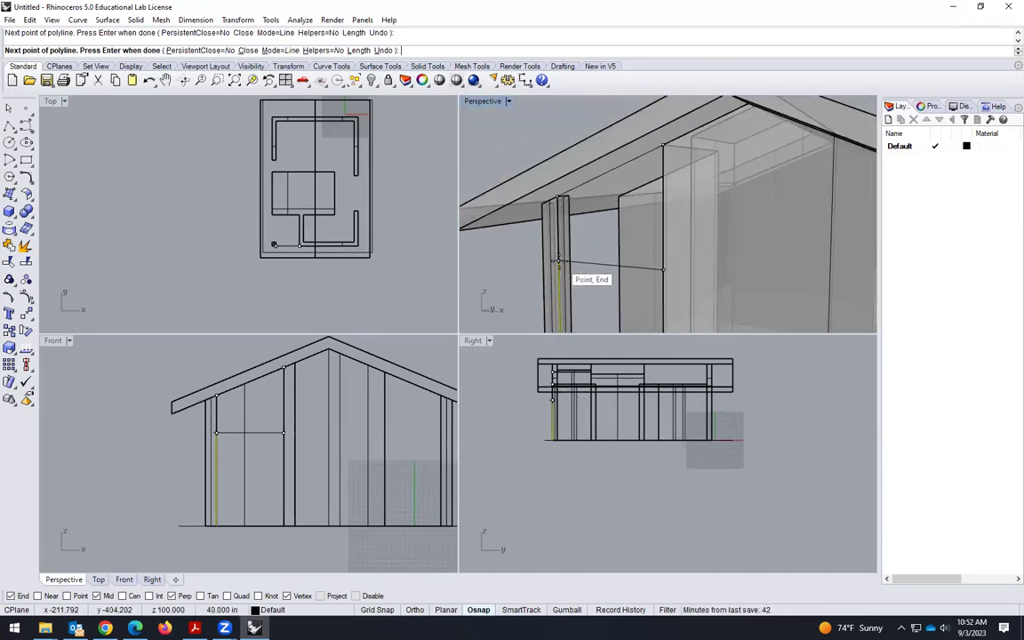
left_click(559, 261)
key("Return")
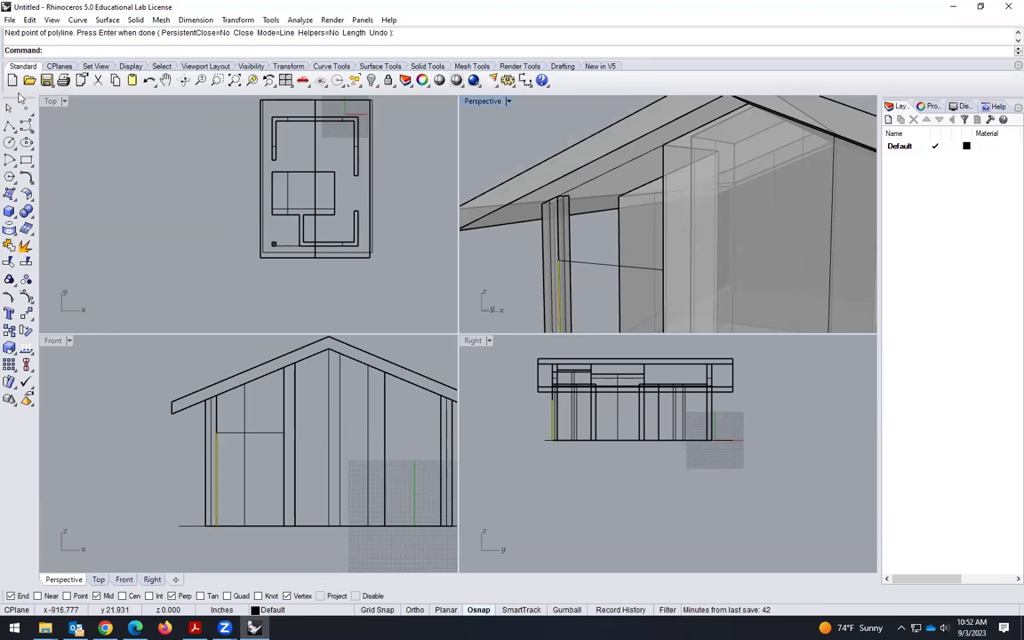
Select the closed outline above the door opening and check its position between the column and the wall
left_click(601, 261)
scroll(599, 256, "down", 6)
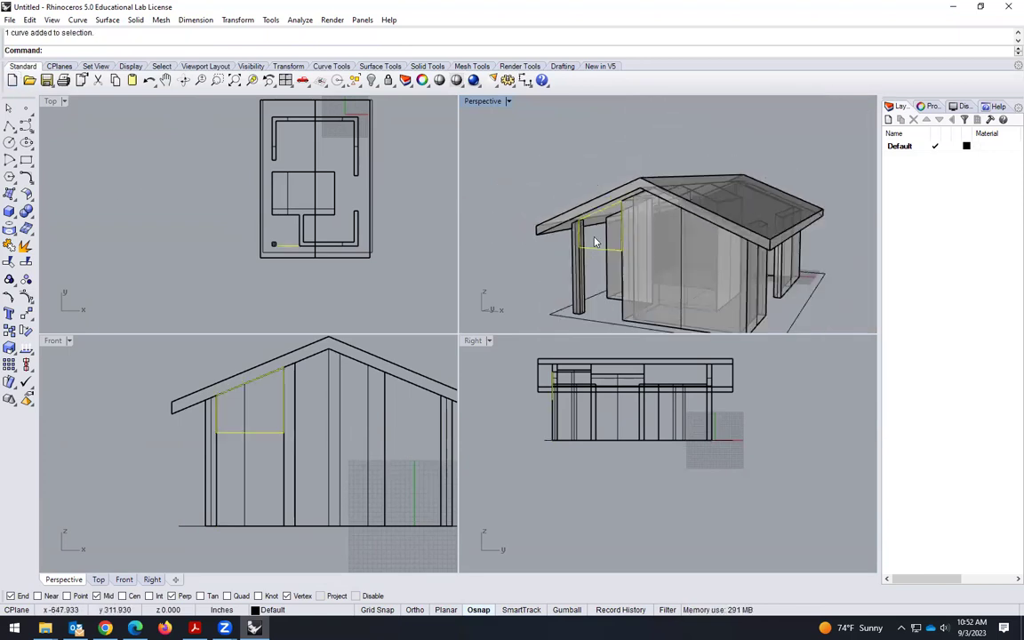
right_click_drag(676, 276, 587, 293)
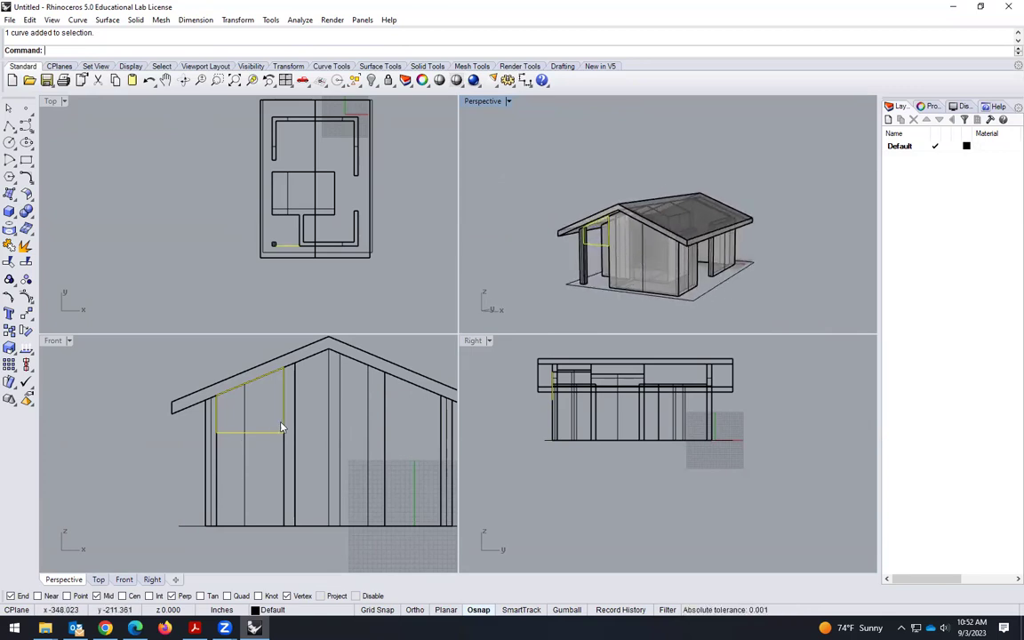
scroll(545, 223, "up", 5)
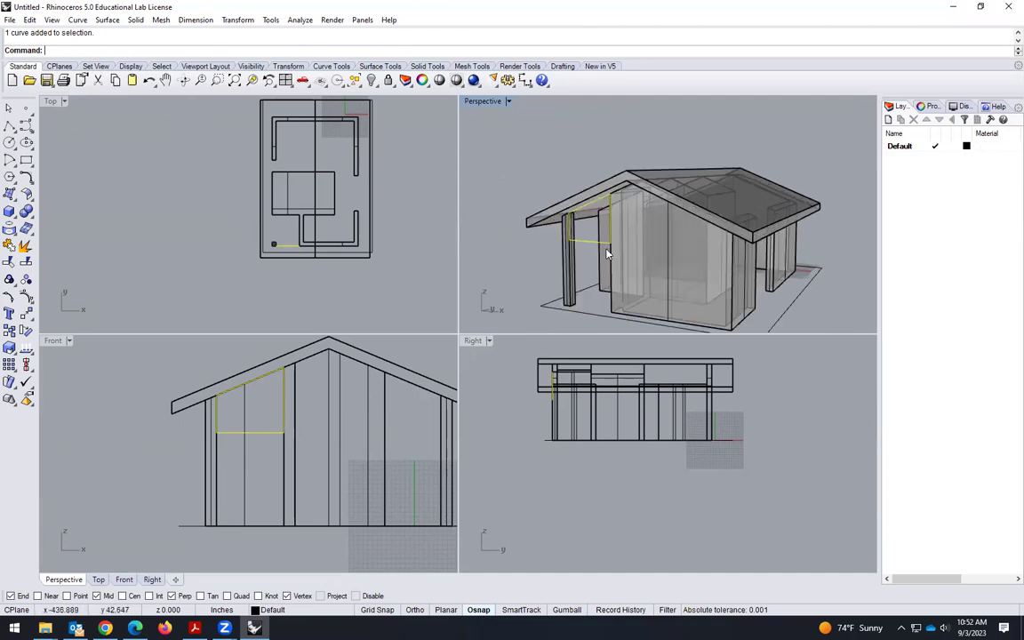
scroll(248, 427, "up", 3)
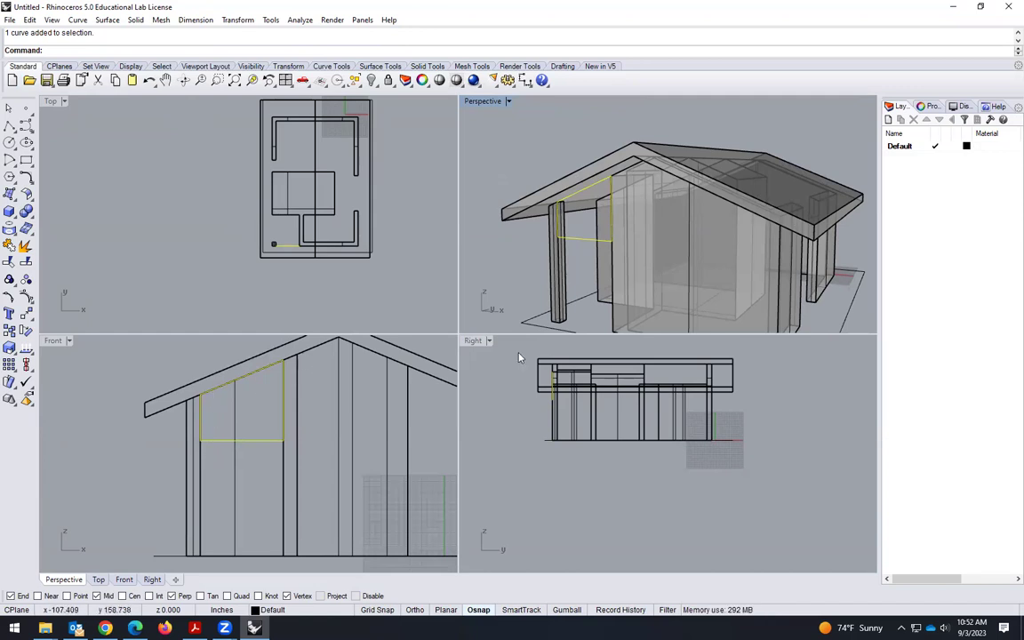
View the model full screen, cycle through the viewports, and return to the standard four-viewport layout
key("F11")
scroll(545, 204, "down", 6)
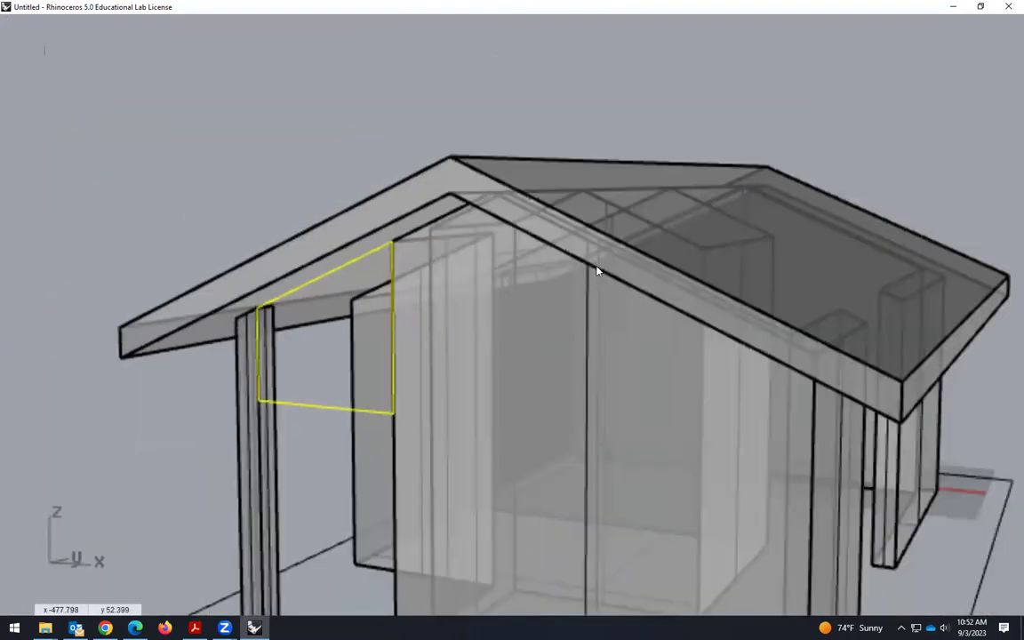
scroll(342, 253, "down", 2)
key("ctrl+m")
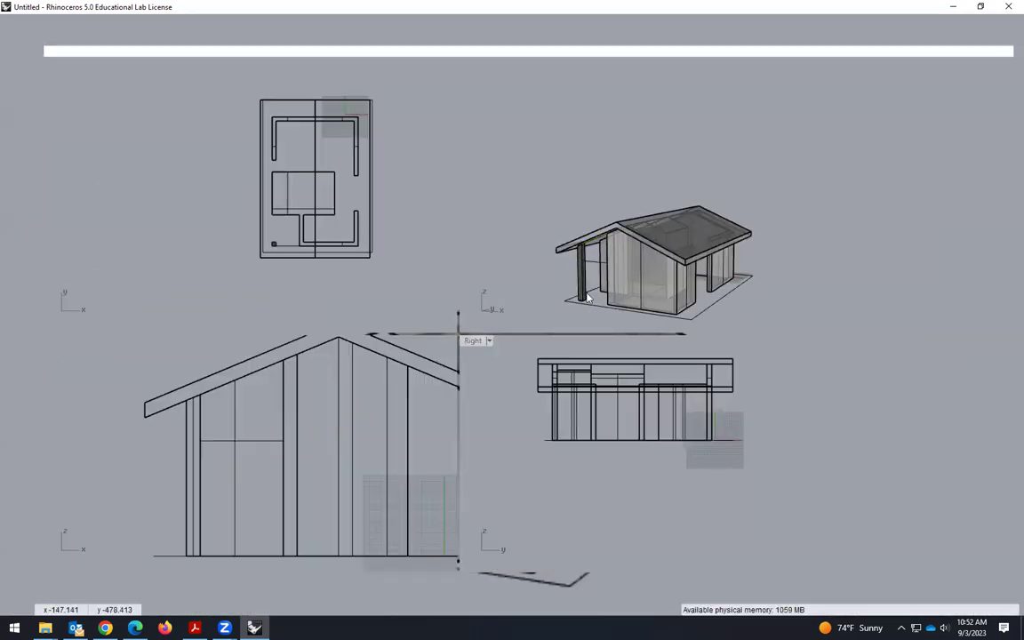
scroll(609, 270, "up", 3)
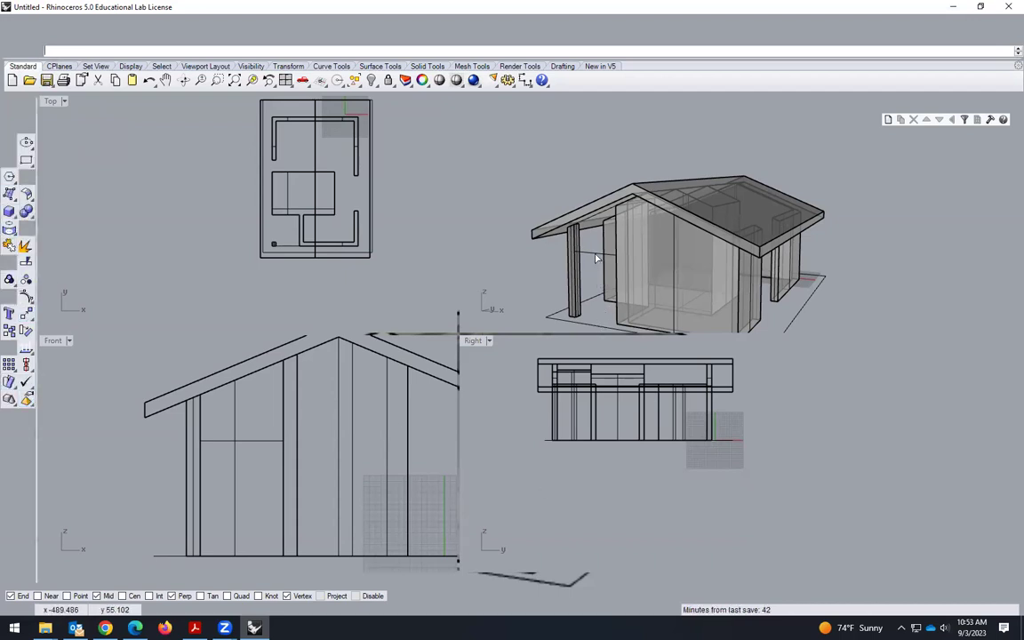
key("ctrl+m")
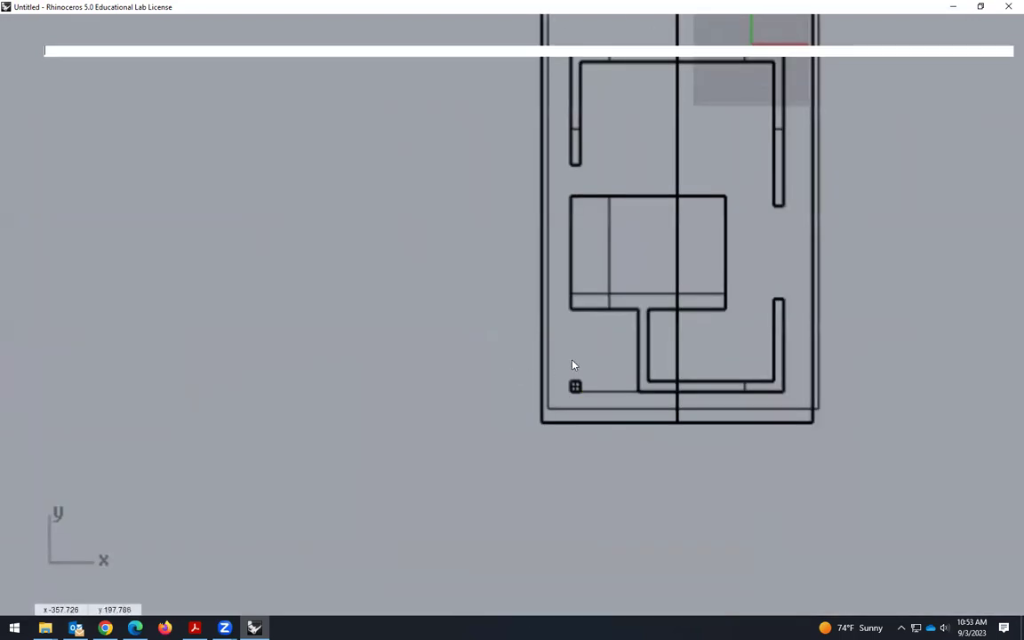
key("ctrl+Tab")
key("ctrl+Tab")
key("ctrl+Tab")
scroll(434, 412, "down", 3)
key("ctrl+Tab")
key("ctrl+Tab")
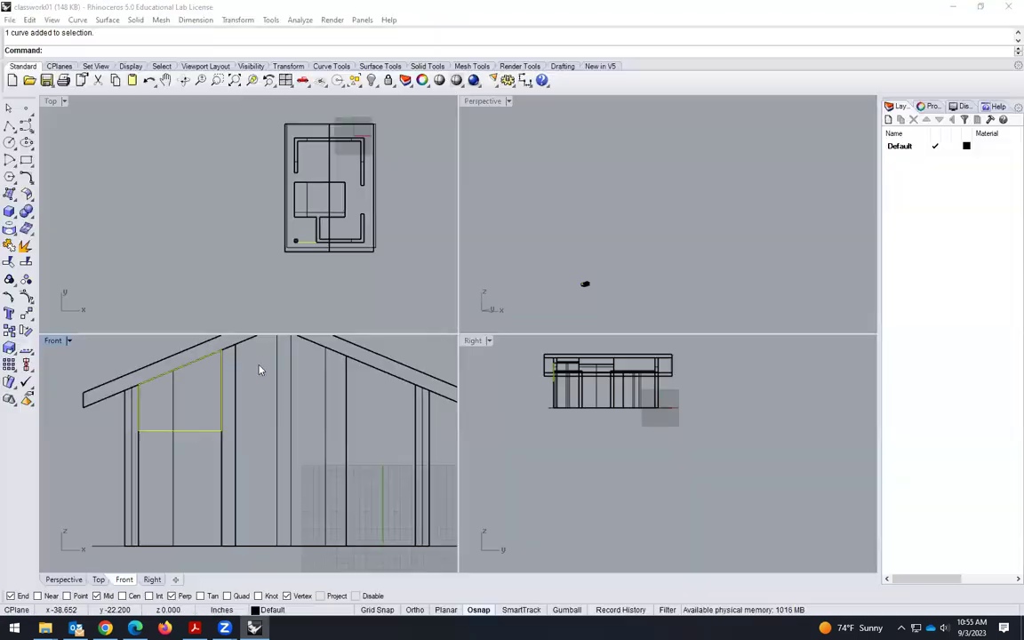
Extrude the closed outline above the door opening as a solid, 12 inches deep, snapping to the column's far corner in the Top view
scroll(261, 373, "down", 2)
scroll(261, 384, "up", 2)
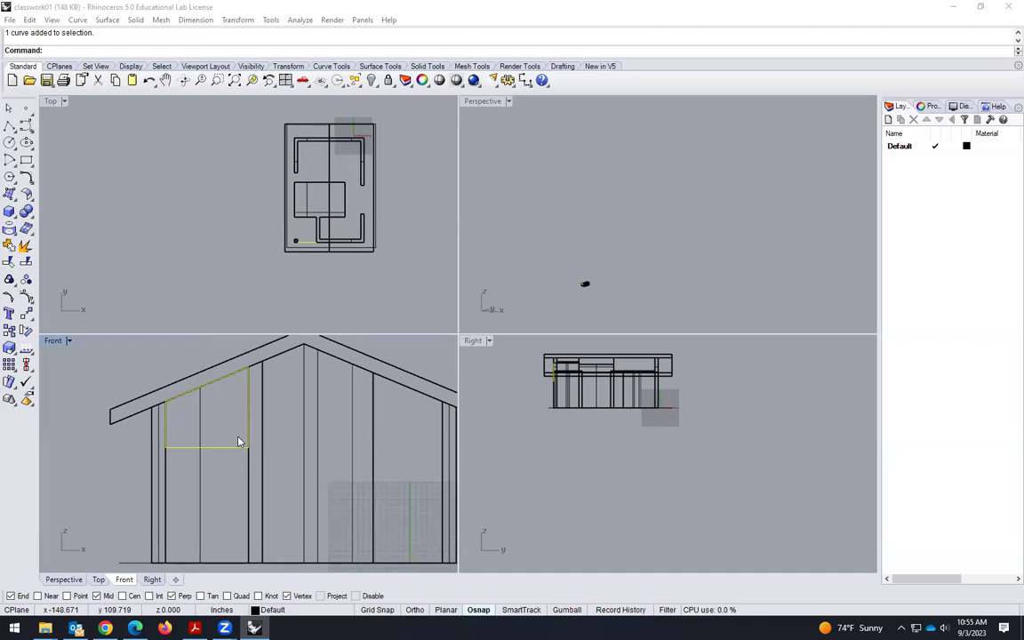
left_click(131, 464)
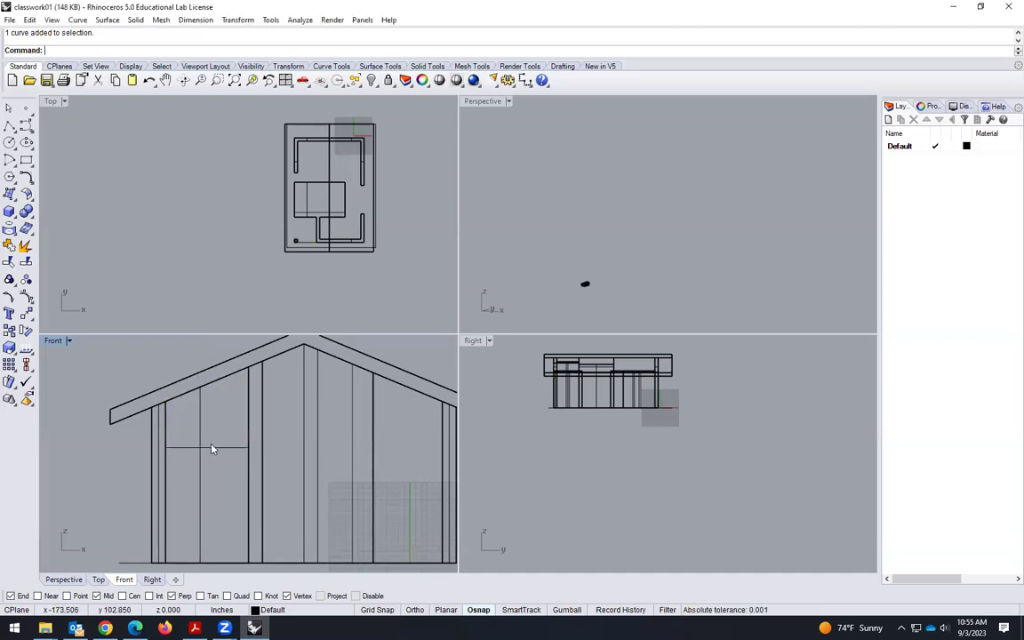
left_click(212, 451)
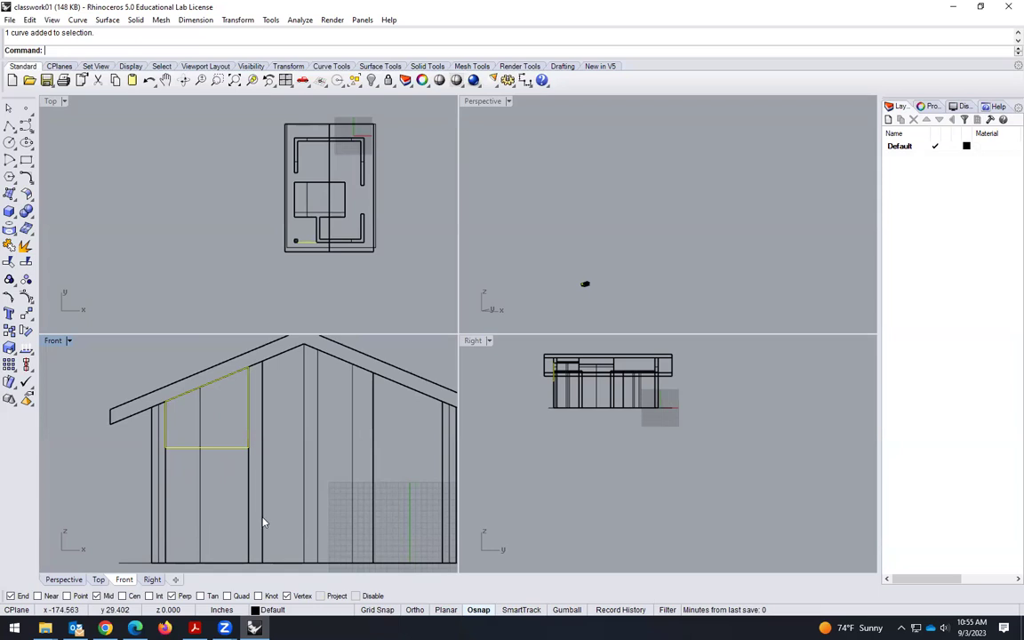
scroll(585, 283, "up", 5)
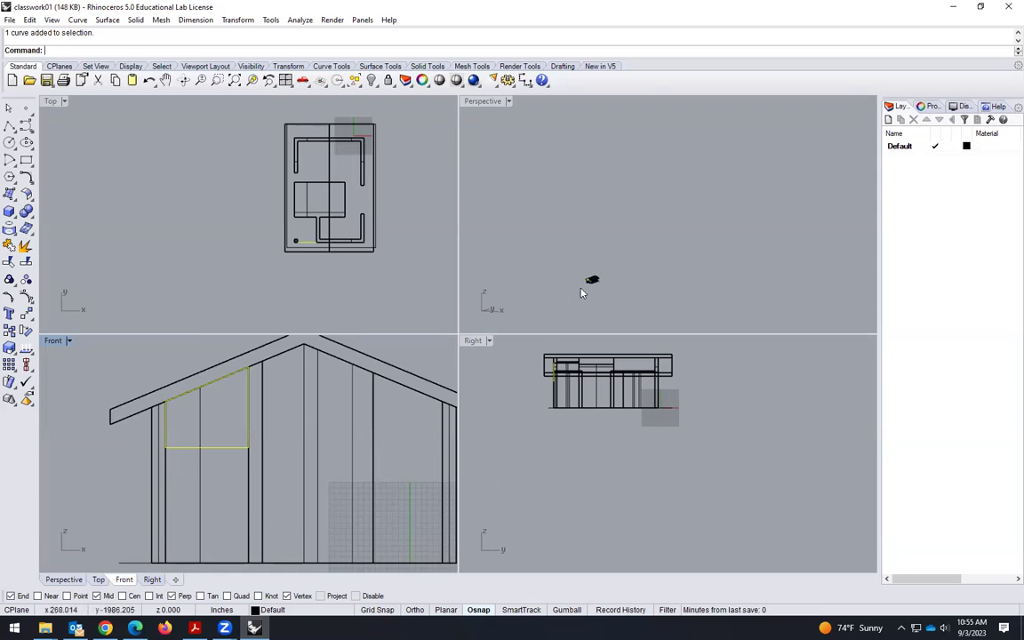
scroll(532, 254, "up", 3)
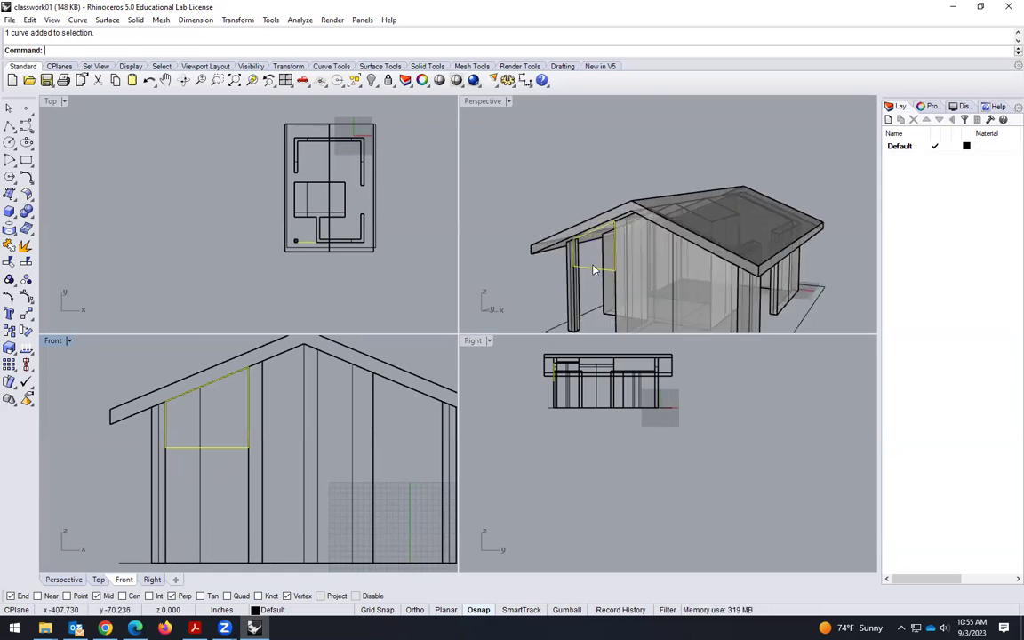
scroll(533, 240, "down", 1)
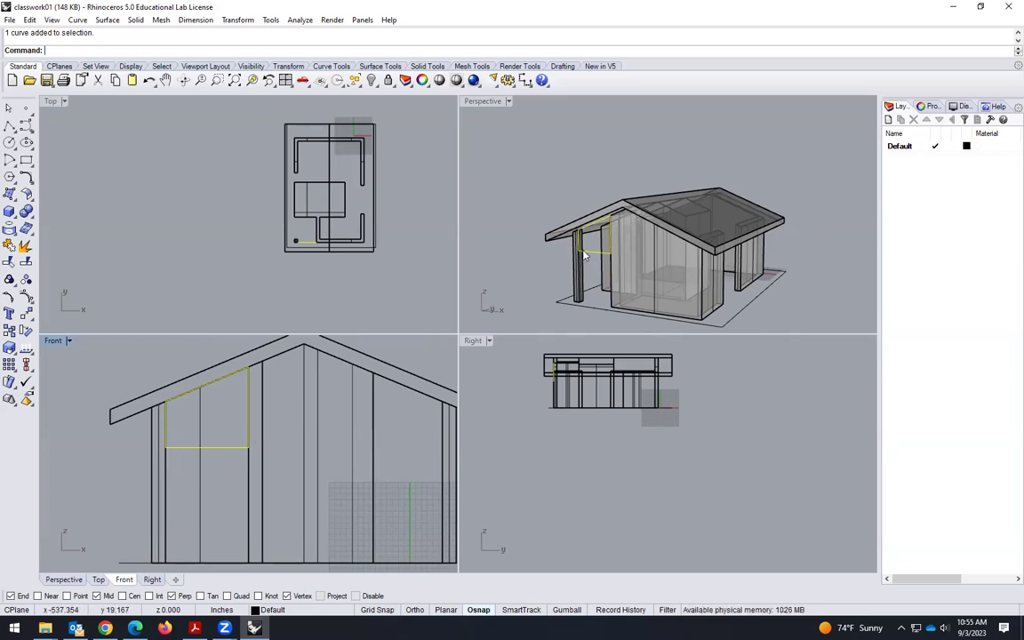
scroll(537, 297, "up", 1)
type("Ext")
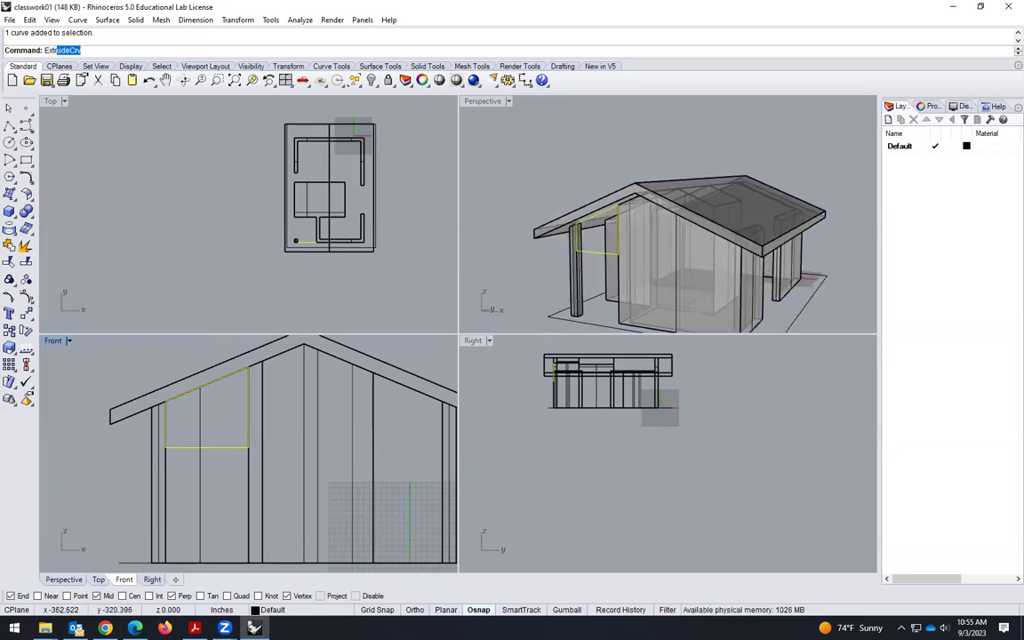
type("ru")
key("Return")
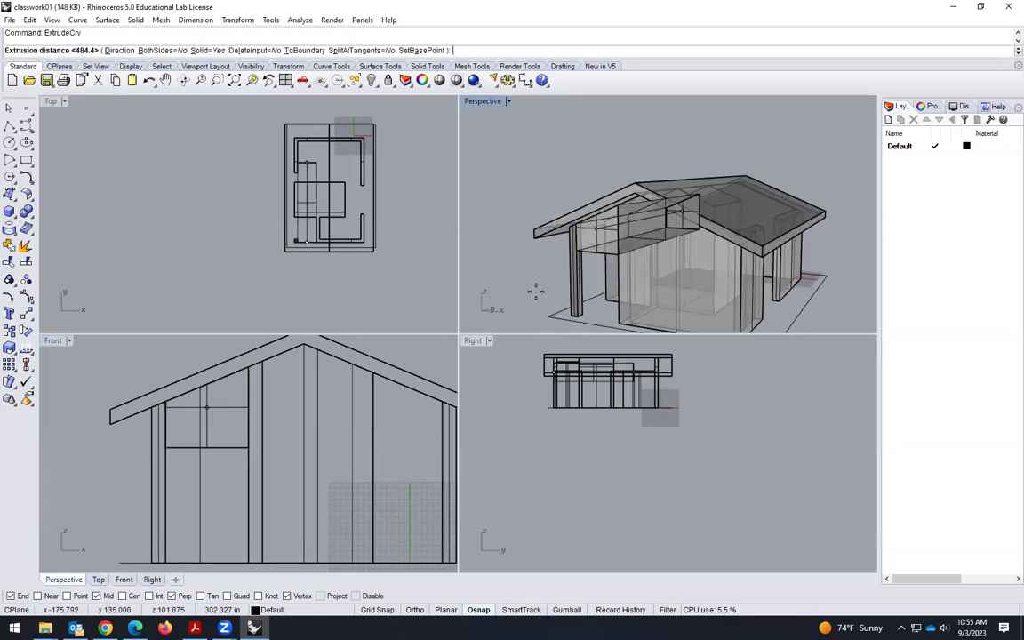
scroll(587, 253, "up", 5)
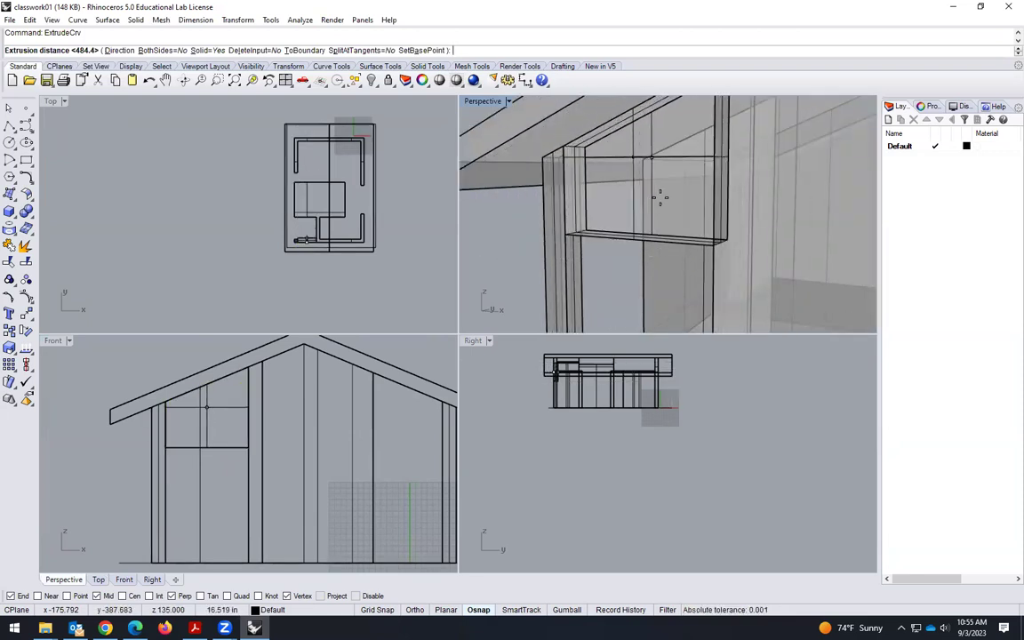
scroll(302, 249, "up", 6)
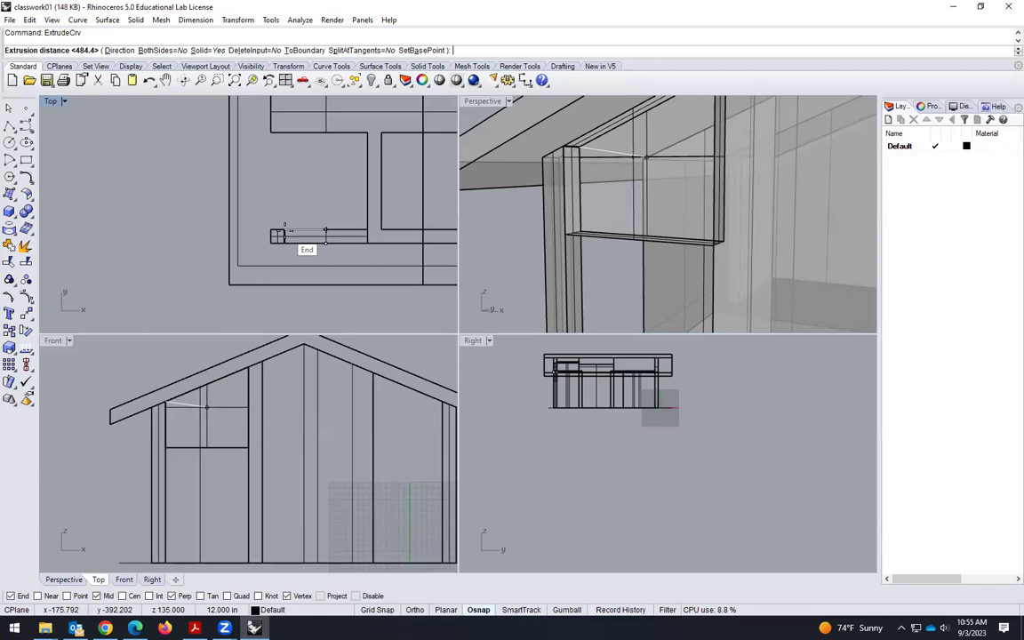
left_click(284, 227)
scroll(686, 227, "down", 5)
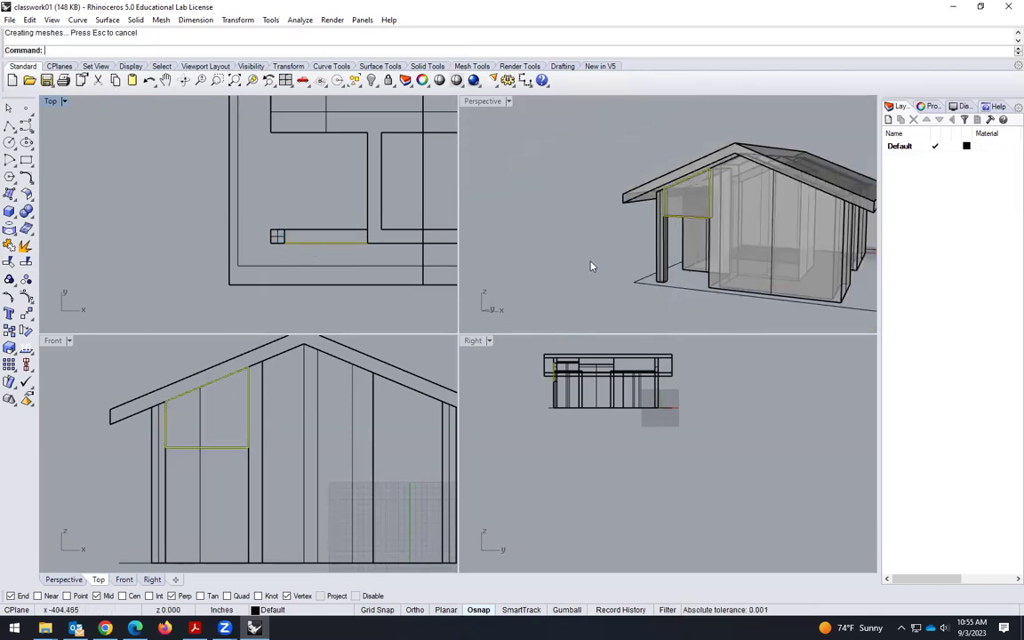
Clear the selection and inspect the new wall piece and the whole house from several angles in the Perspective view
left_click(592, 266)
scroll(599, 256, "down", 6)
right_click_drag(599, 256, 795, 279)
scroll(707, 293, "up", 2)
right_click_drag(708, 294, 596, 264)
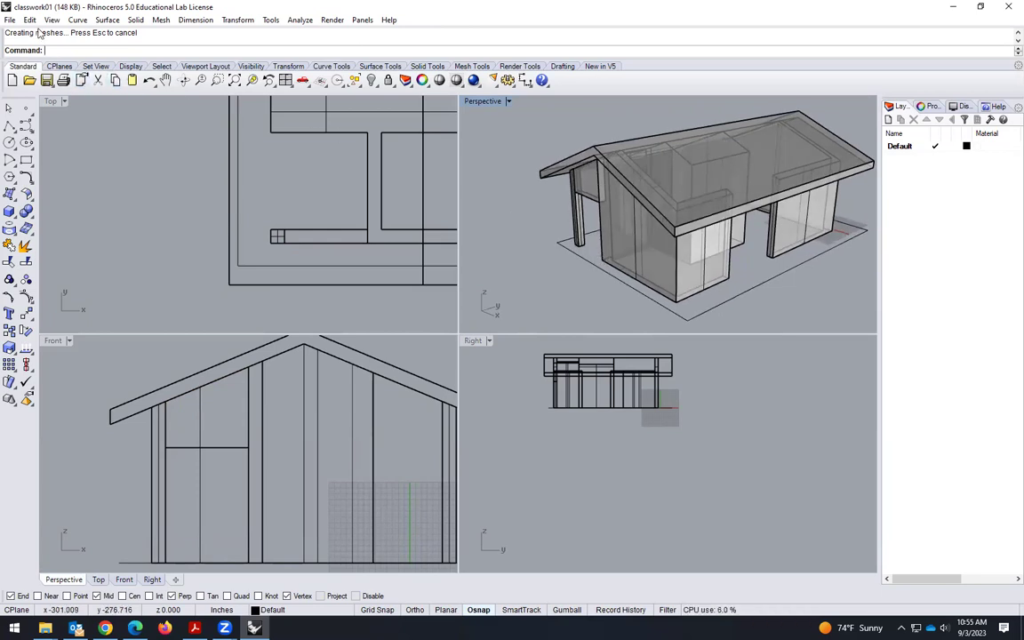
scroll(614, 235, "down", 2)
right_click_drag(615, 234, 644, 239)
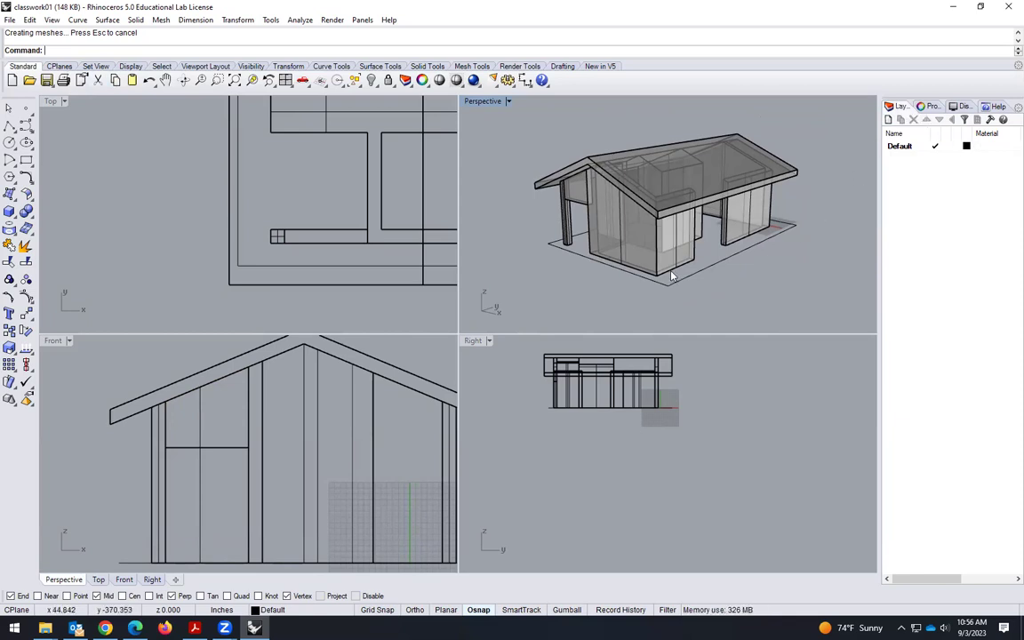
right_click_drag(590, 225, 709, 273)
Create a layer named "walls" and set its color to Red
left_click(889, 119)
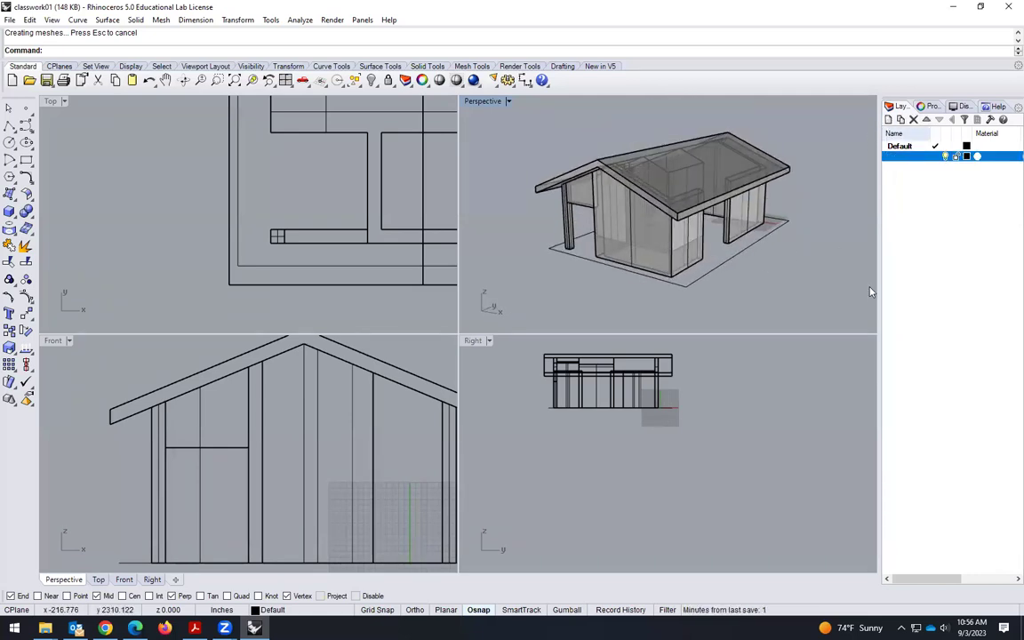
type("mu")
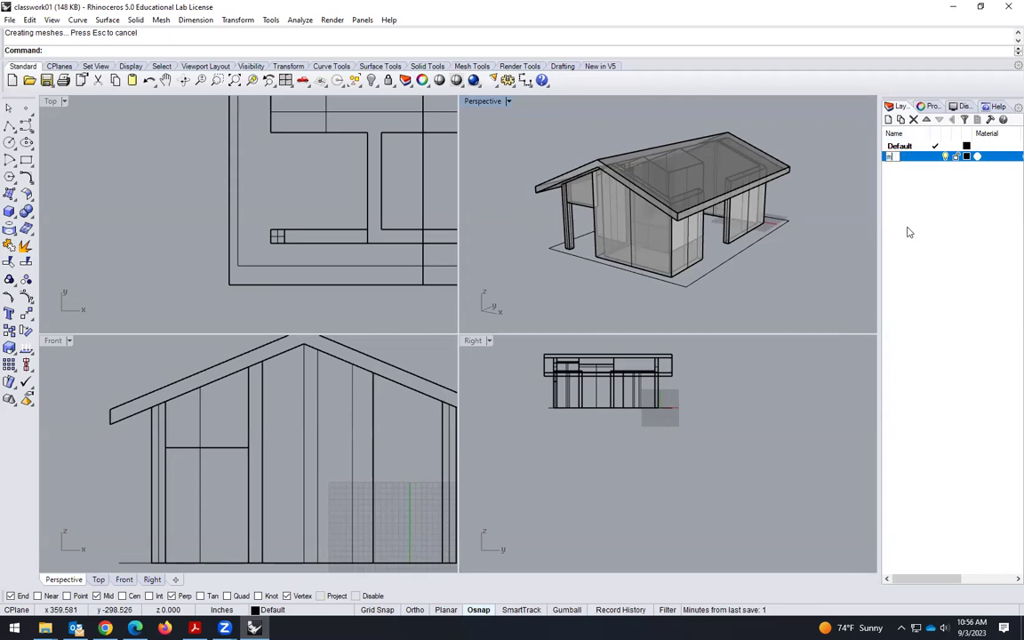
type("alls")
left_click(909, 232)
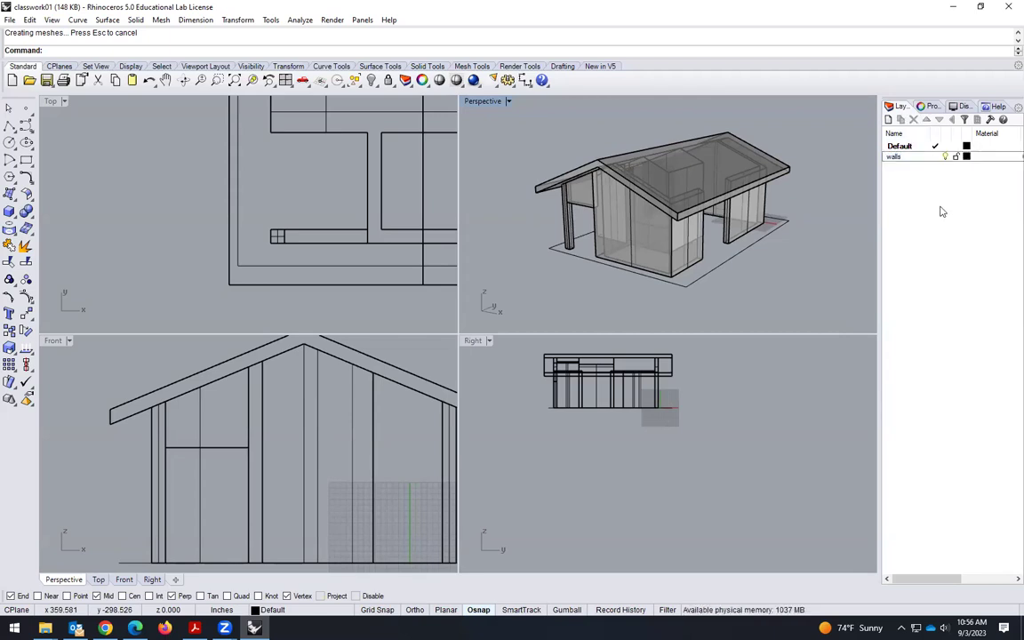
left_click(967, 156)
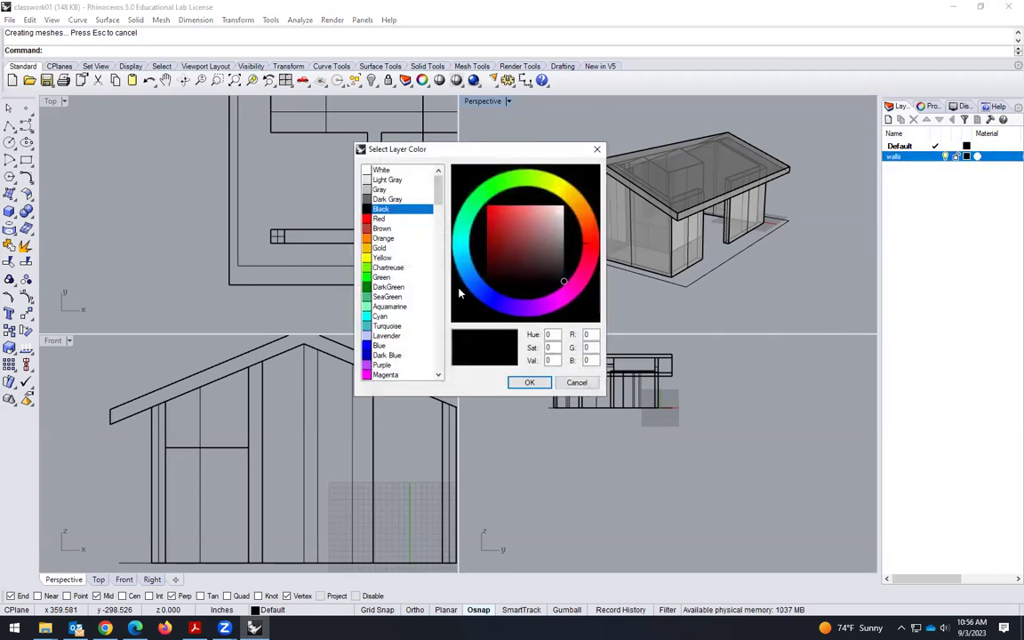
left_click(375, 220)
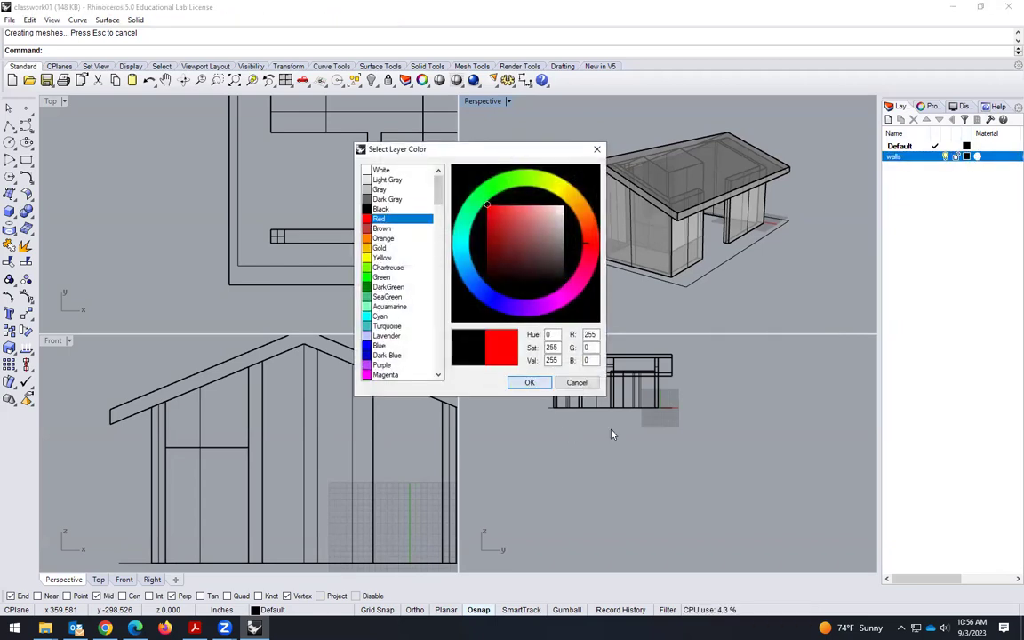
left_click(529, 382)
Select all the walls and the column below the roof in the Front view and assign them to the walls layer
scroll(258, 400, "down", 4)
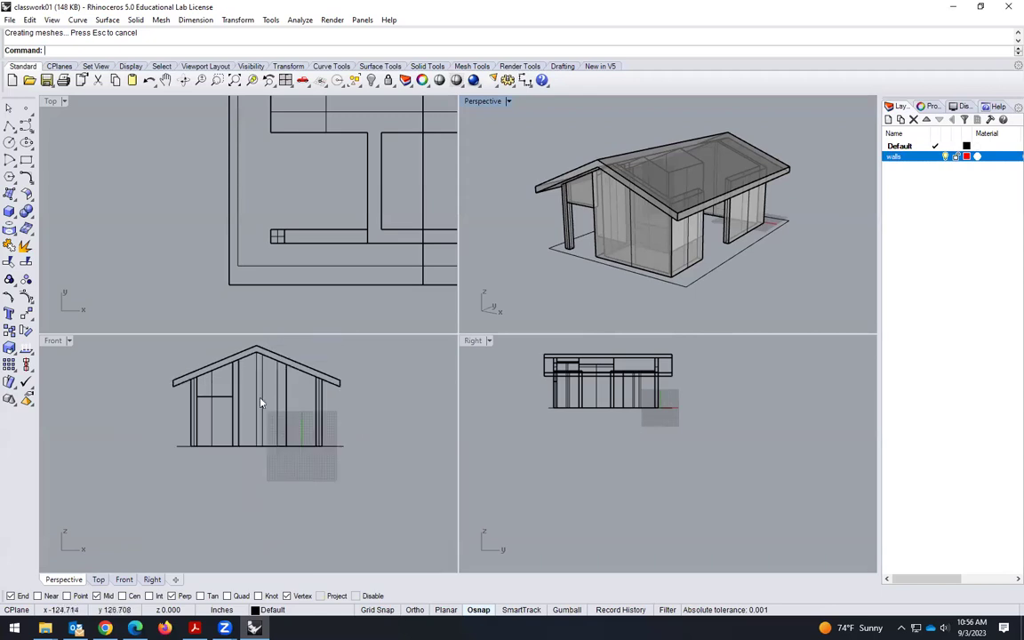
left_click_drag(359, 410, 153, 403)
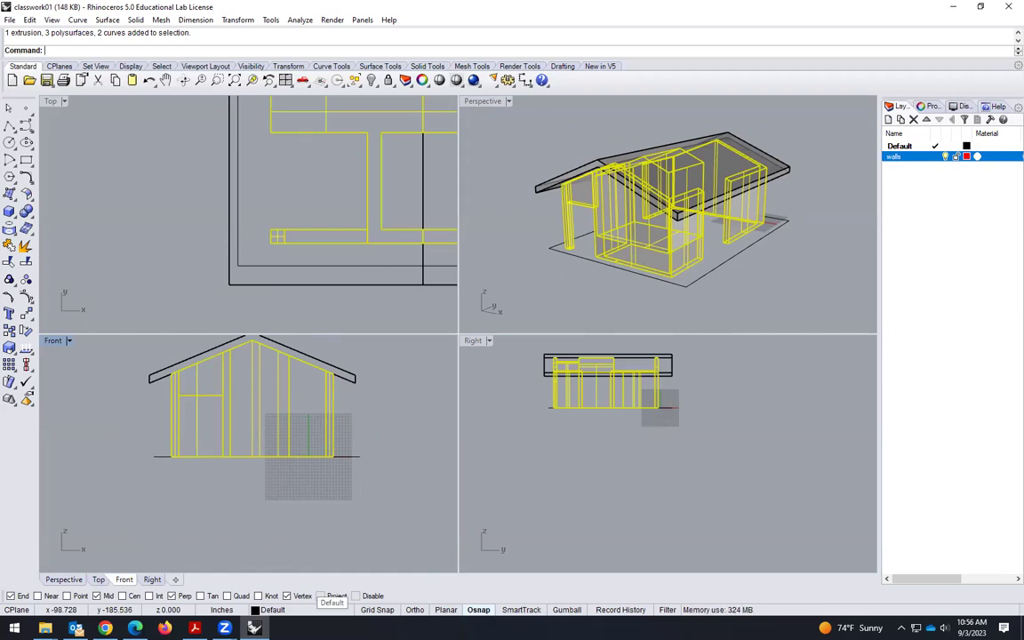
left_click(271, 610)
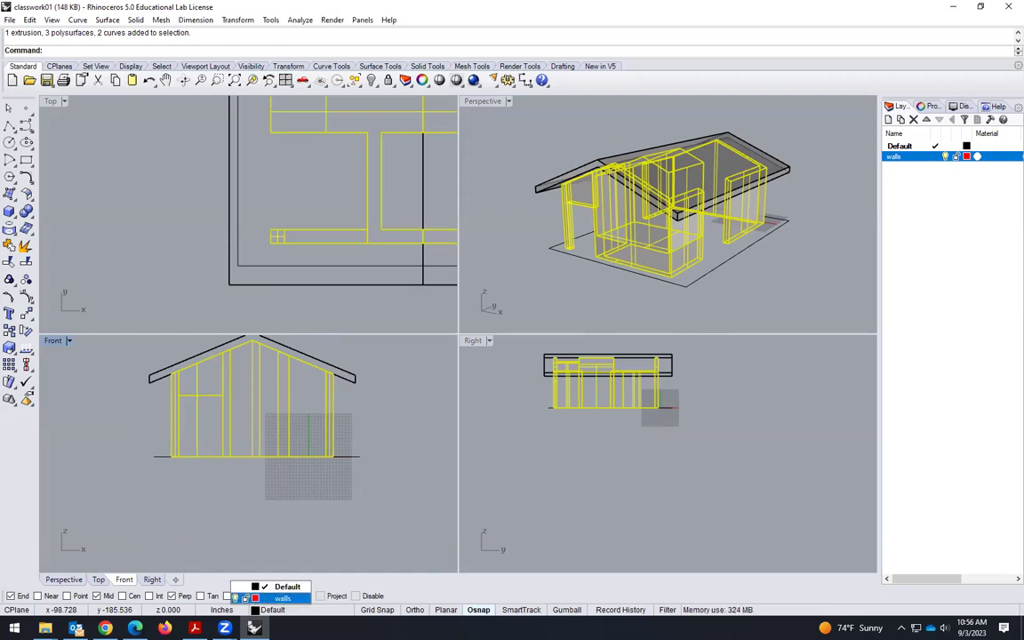
left_click(246, 599)
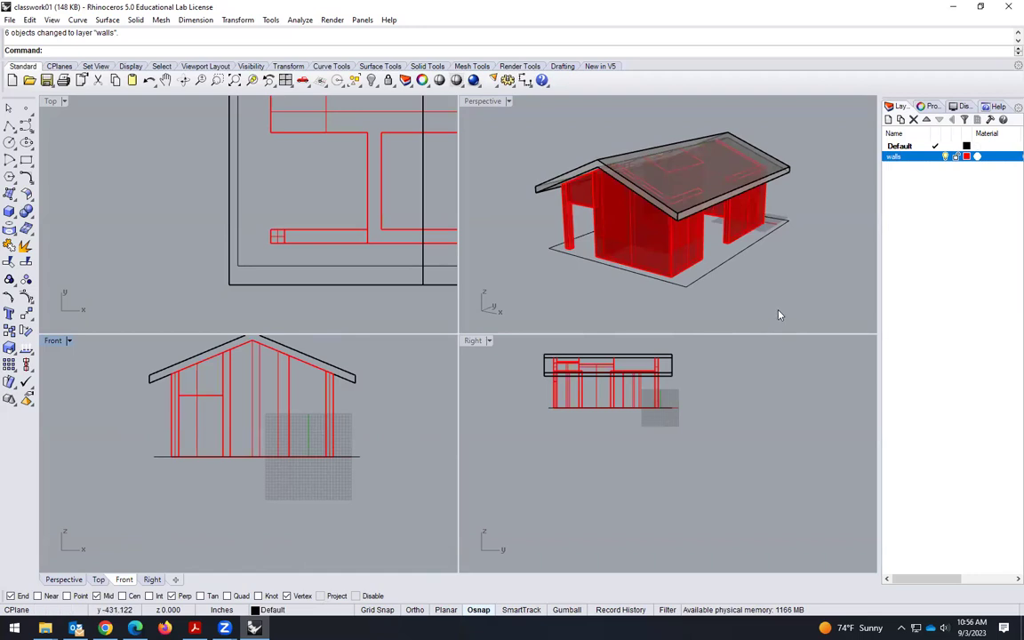
Create a layer named "roofs" and set its color to Green
scroll(789, 142, "up", 2)
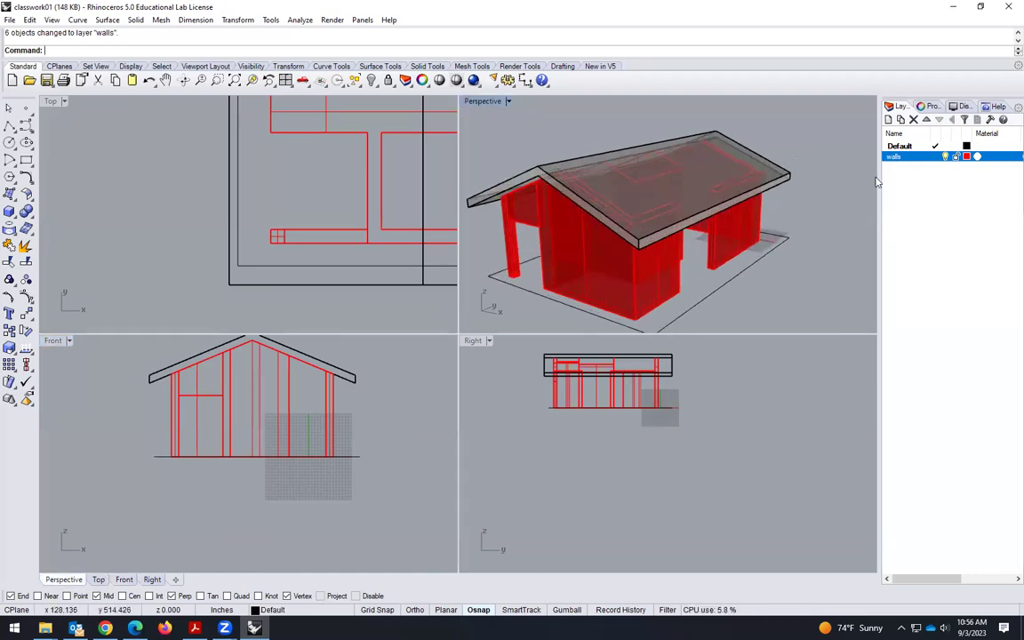
left_click(889, 120)
type("roofs")
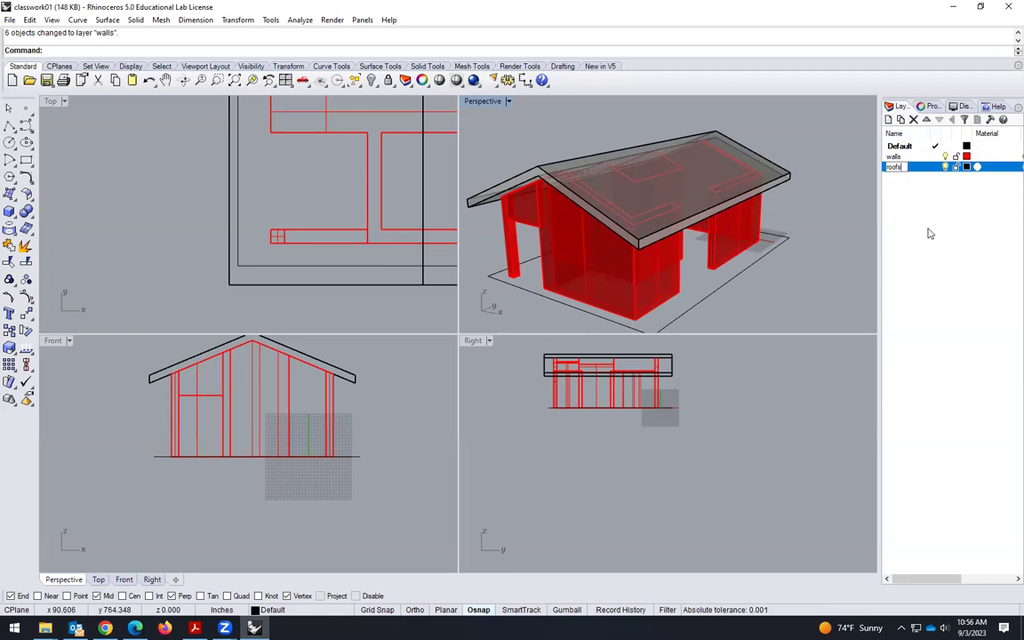
left_click(967, 167)
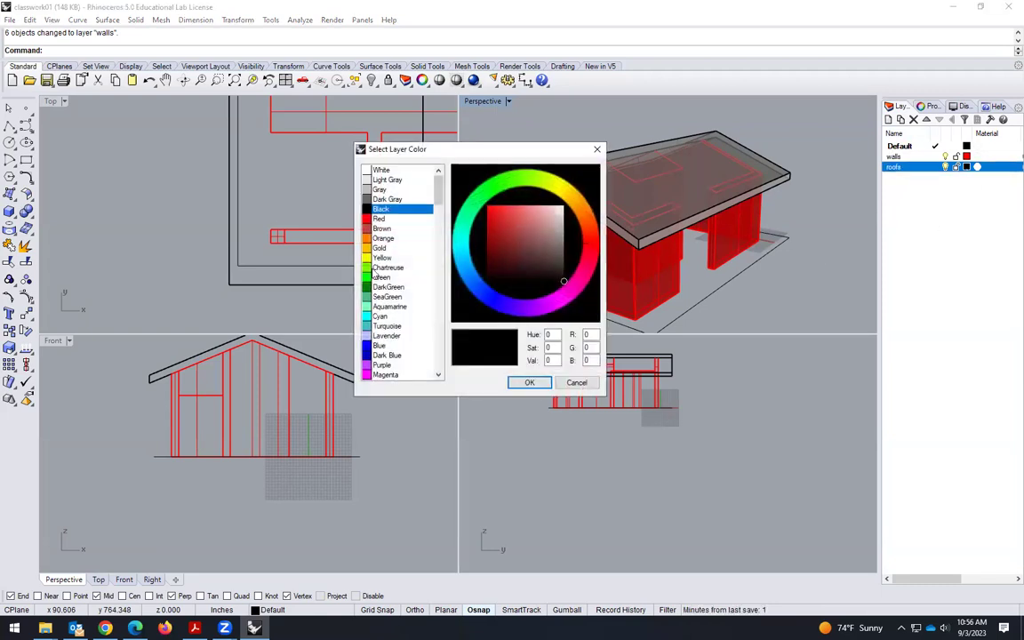
left_click(373, 278)
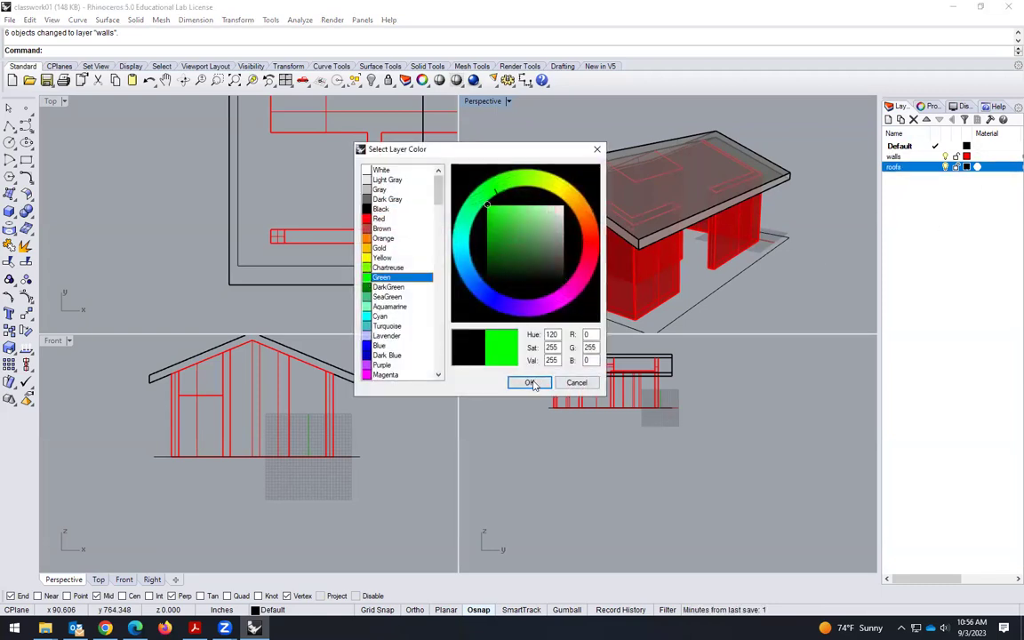
left_click(530, 383)
Try to assign the gable roof to the roofs layer, making roofs the current layer
left_click(787, 178)
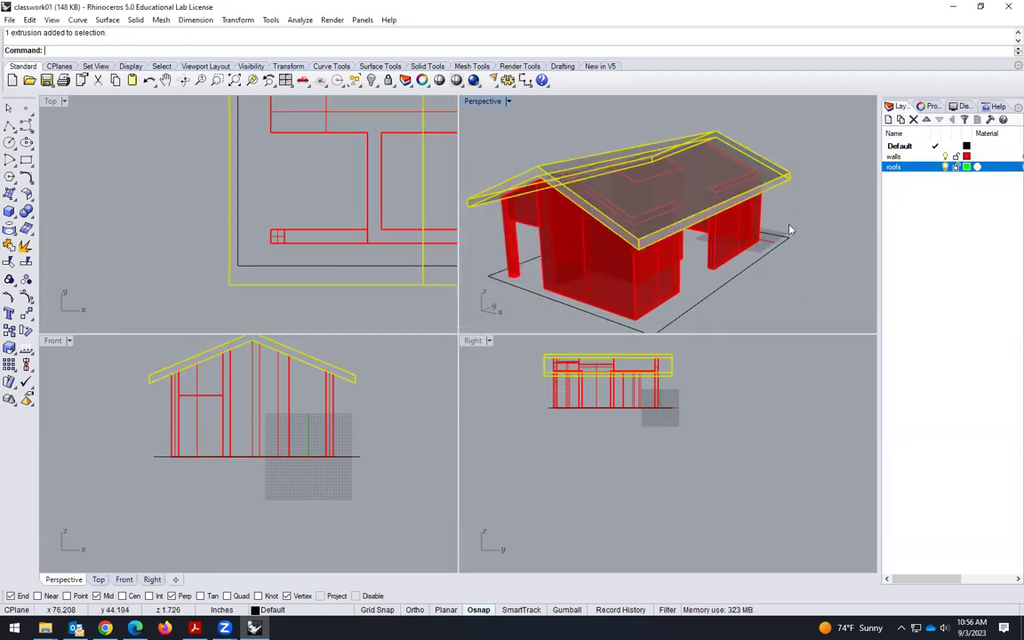
left_click(271, 610)
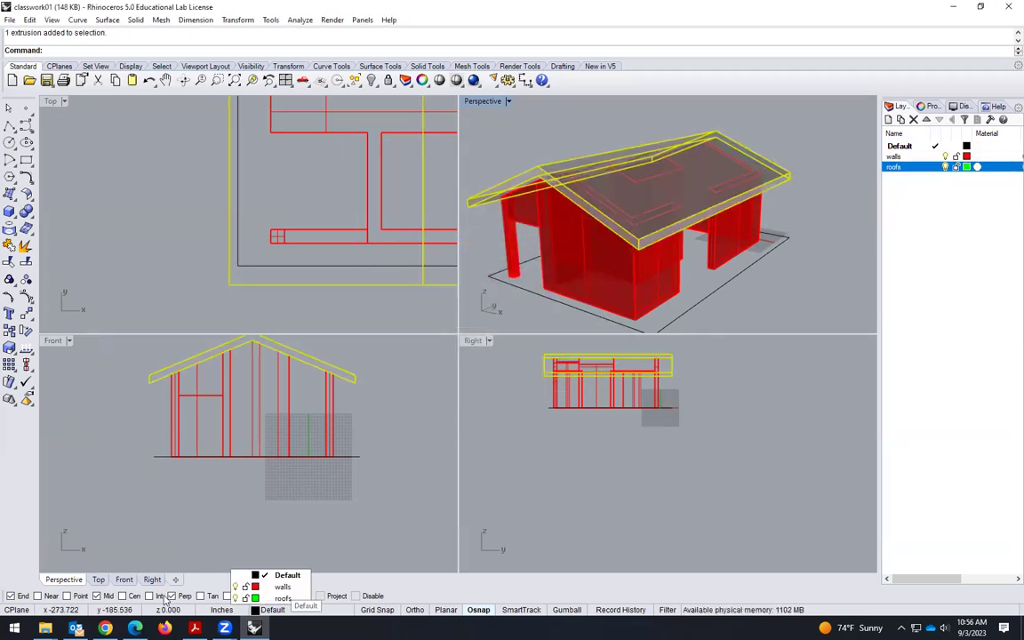
left_click(260, 604)
key("ctrl+z")
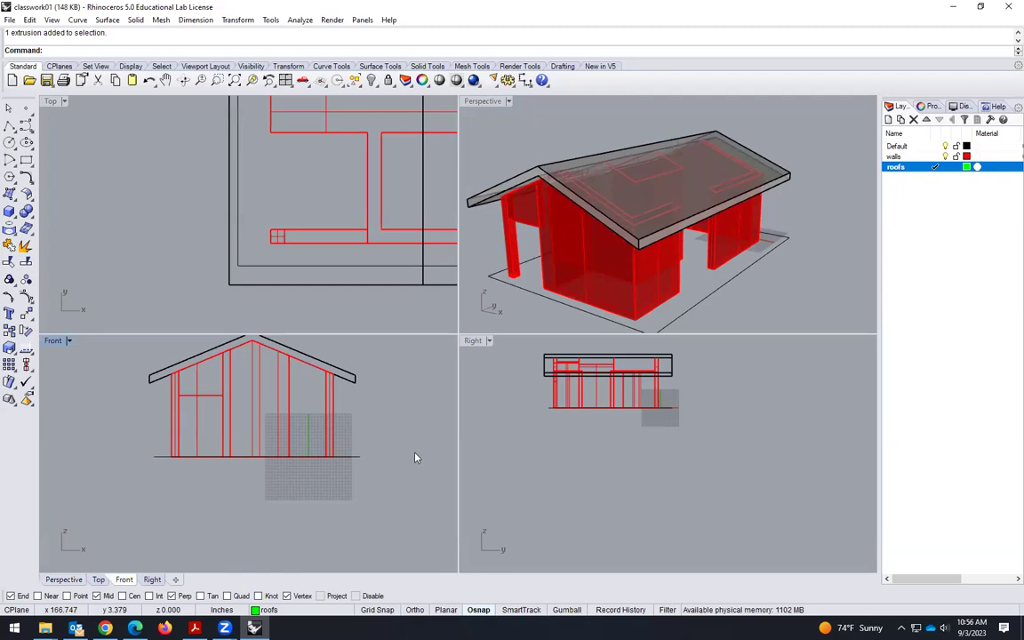
left_click(766, 209)
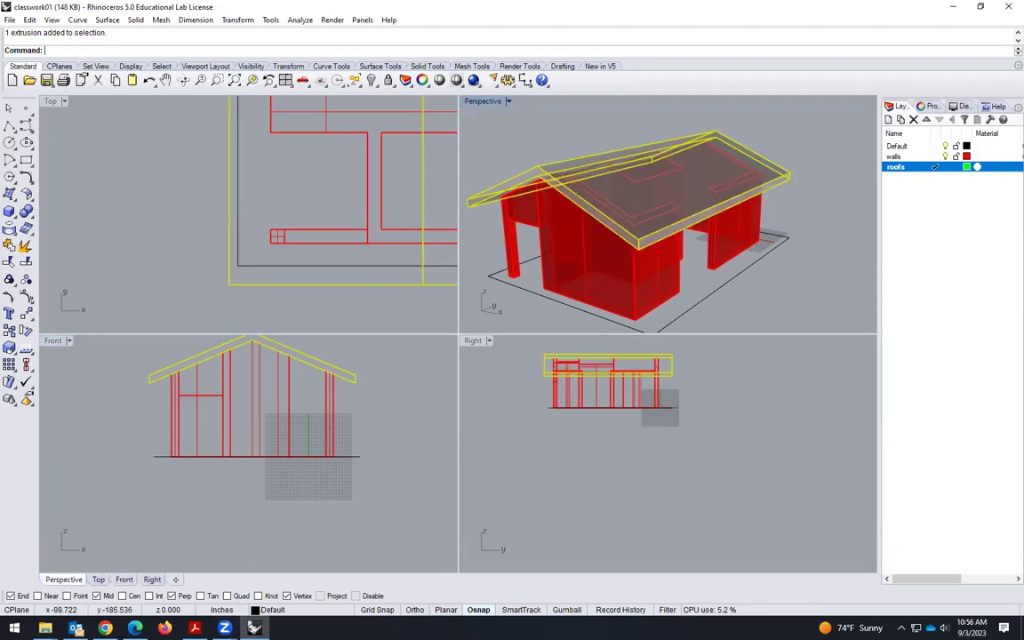
left_click(271, 610)
left_click(254, 599)
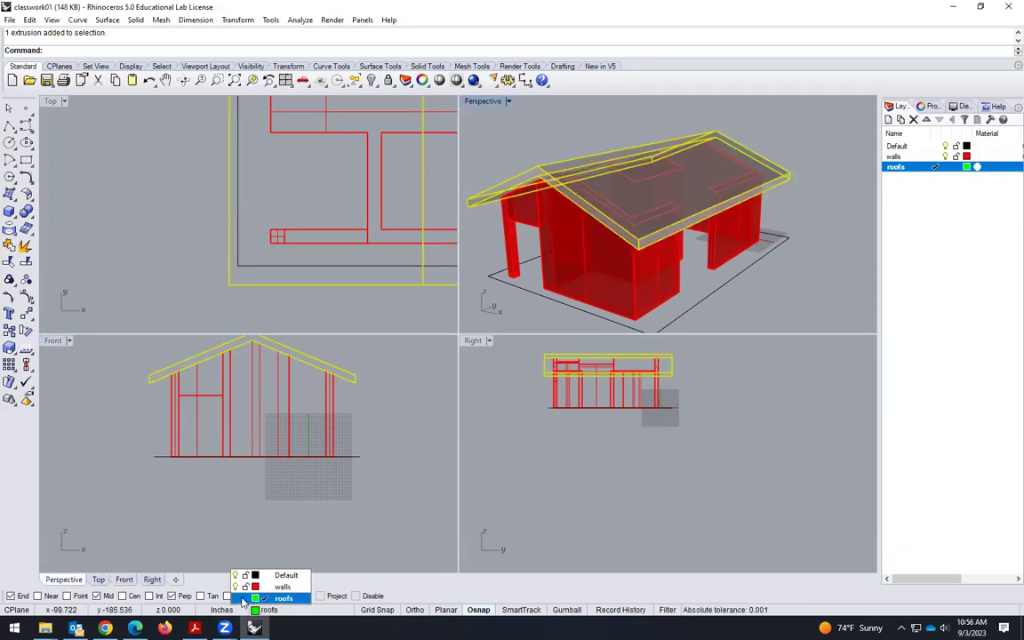
left_click(755, 256)
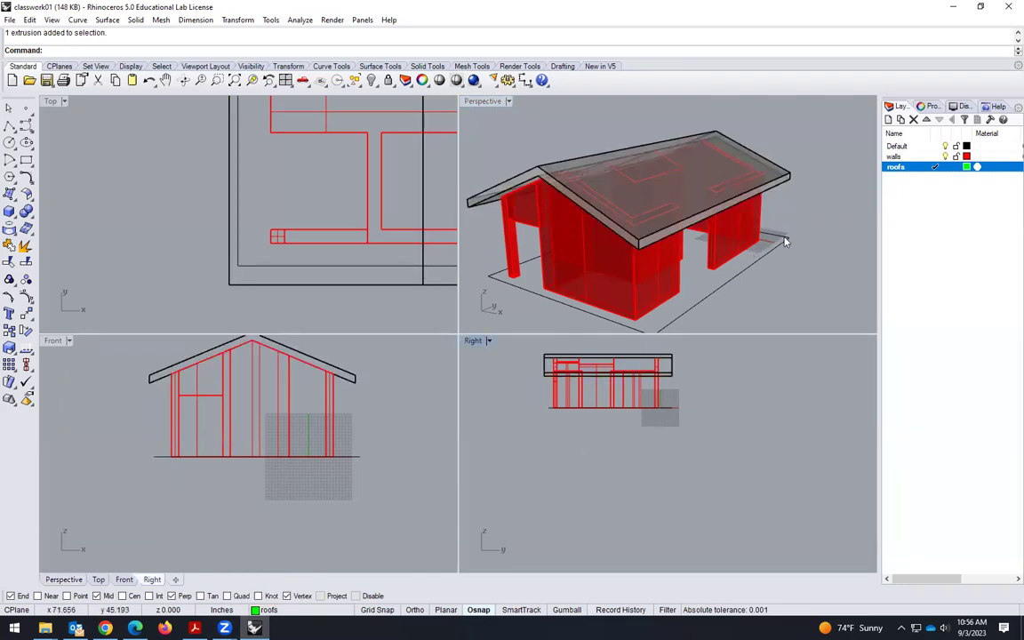
left_click(788, 236)
left_click(822, 205)
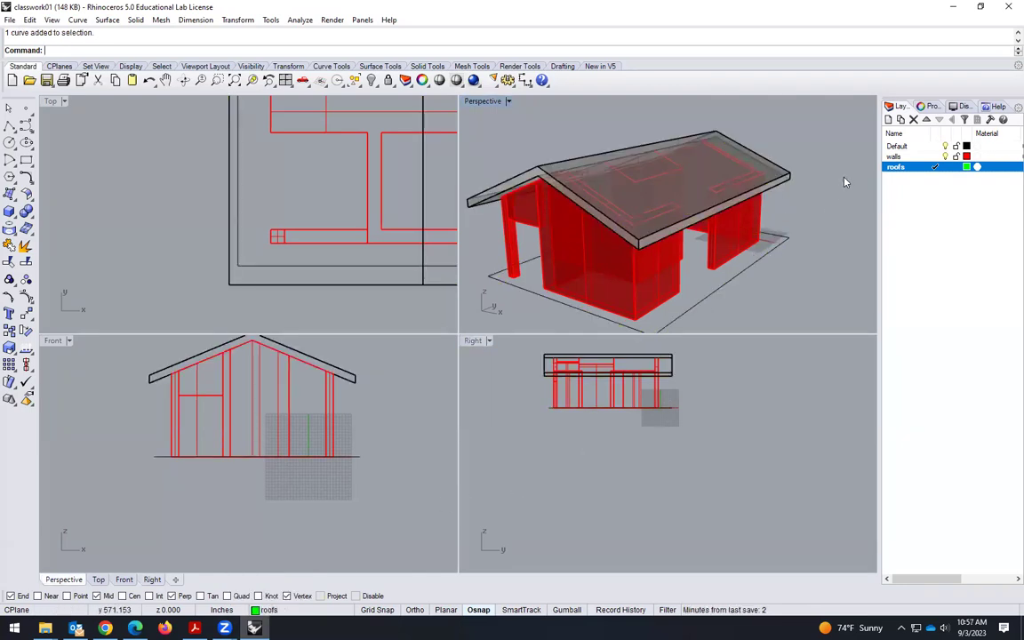
Make walls the current layer and clear the selection of the gable roof
left_click(790, 179)
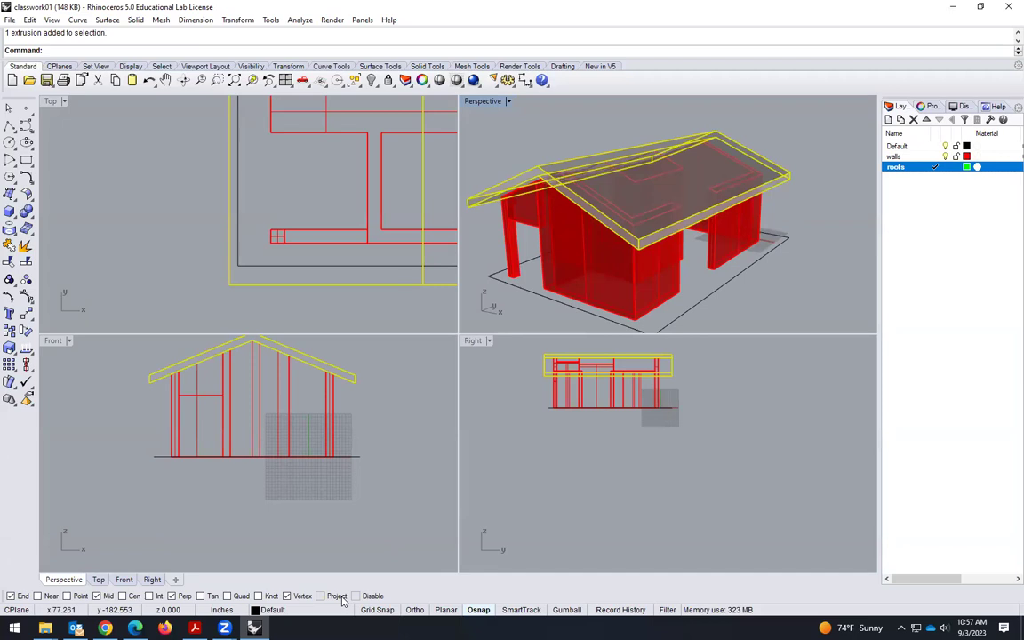
left_click(266, 610)
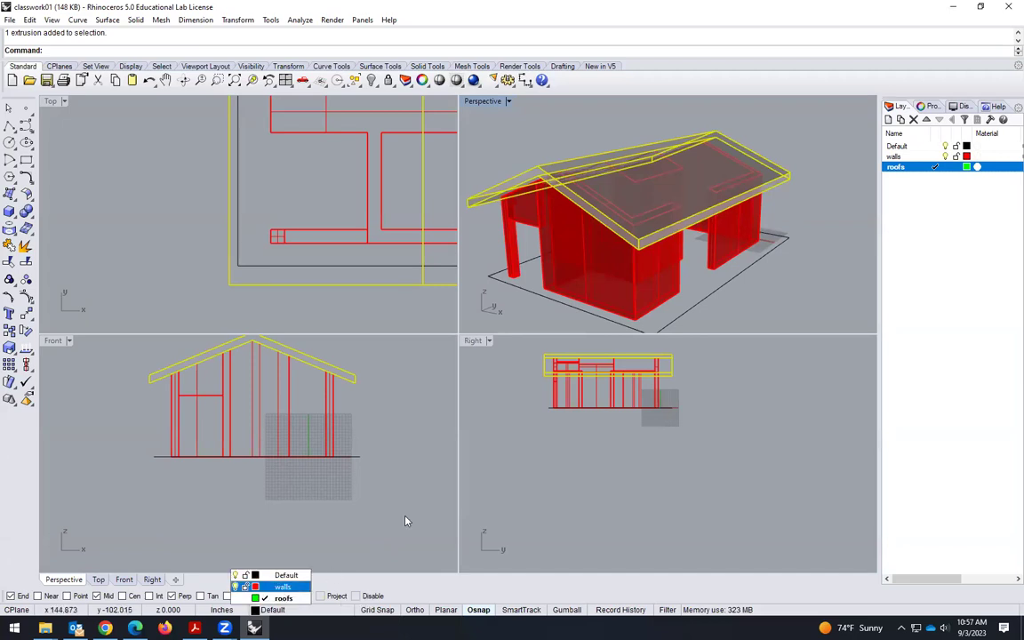
left_click(904, 158)
left_click(934, 157)
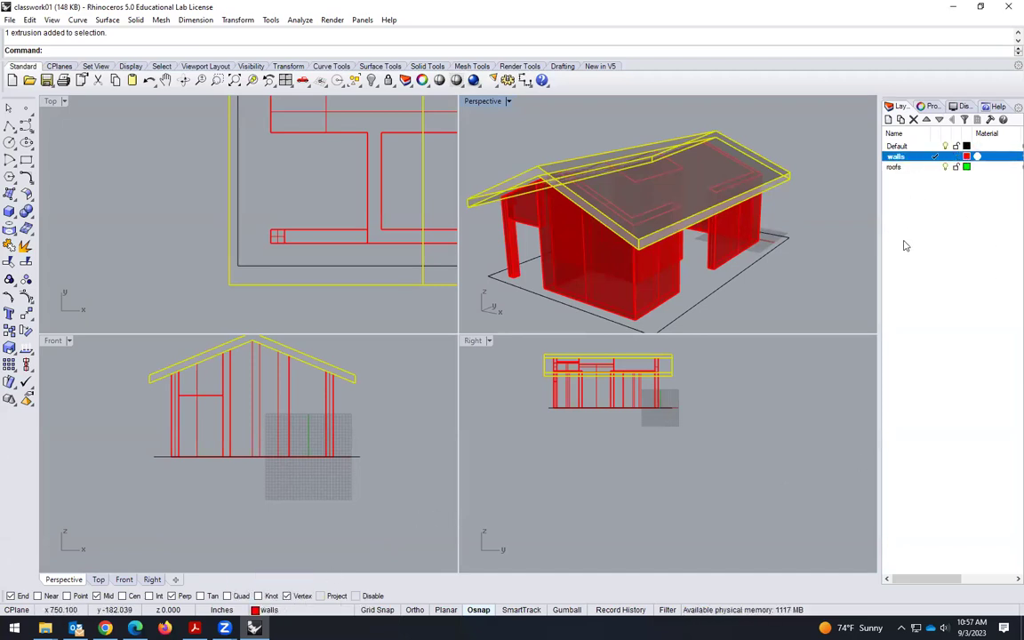
left_click(824, 251)
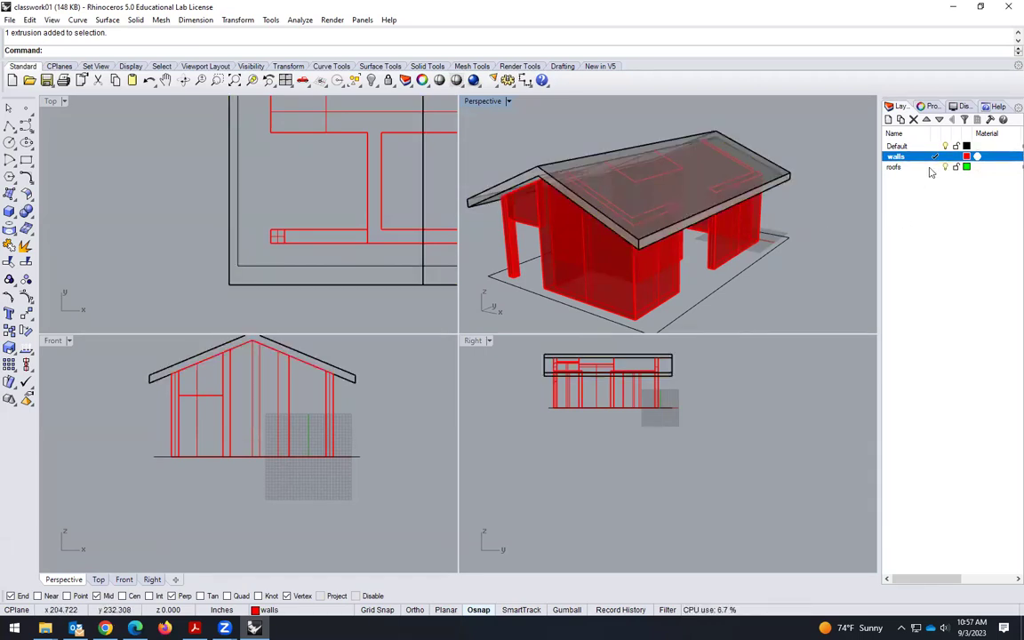
Assign the gable roof to the roofs layer
left_click(704, 156)
left_click(280, 610)
left_click(262, 601)
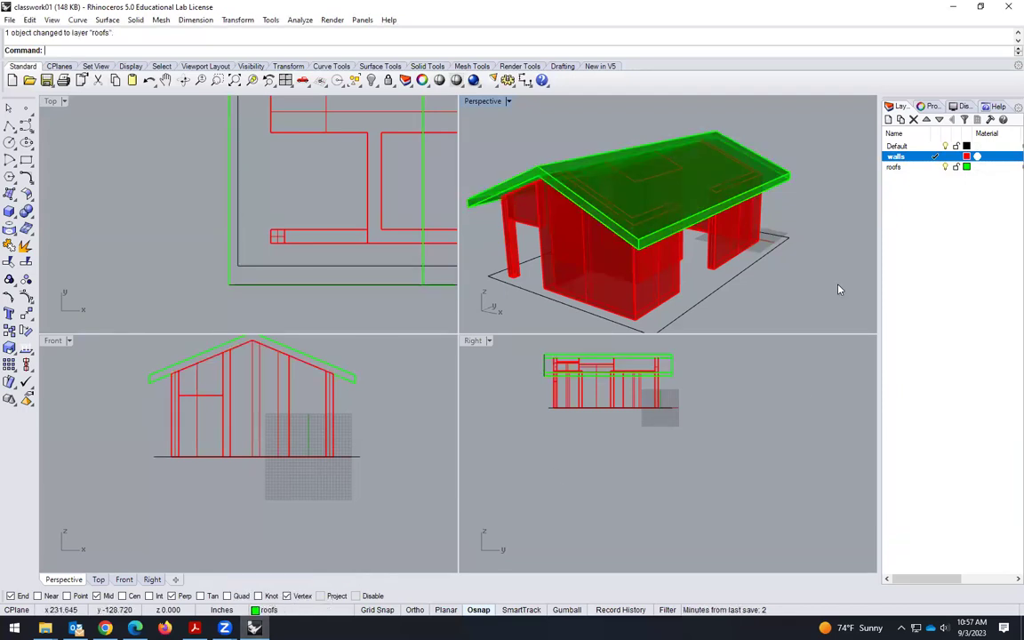
Make roofs the current layer and draw a closed five-sided test polyline beside the floor plan in the Top view
left_click(935, 167)
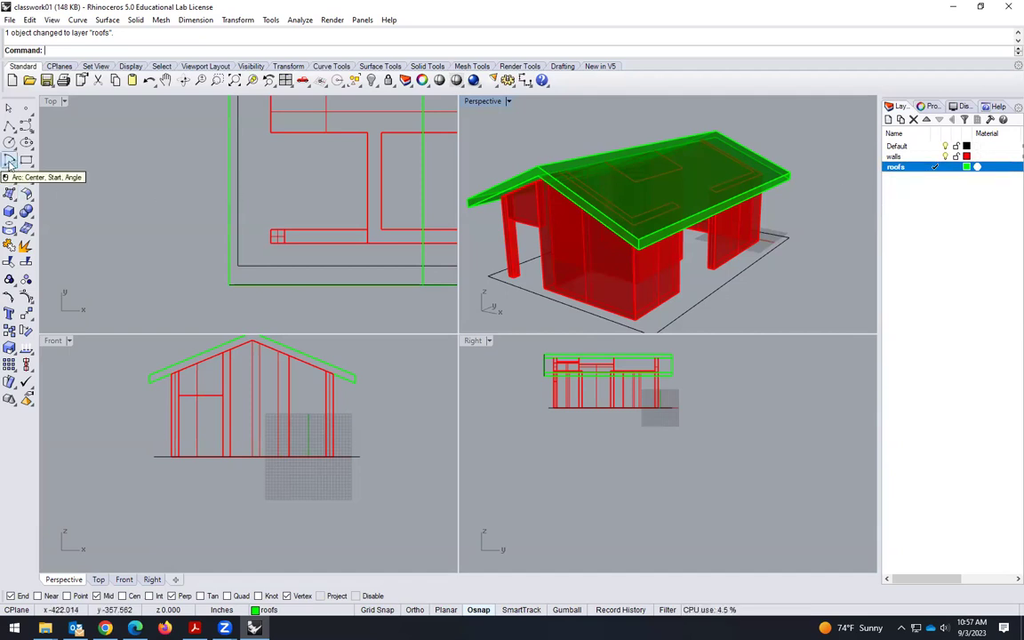
left_click(9, 127)
left_click(135, 211)
left_click(131, 257)
left_click(88, 257)
left_click(80, 204)
left_click(104, 189)
left_click(136, 211)
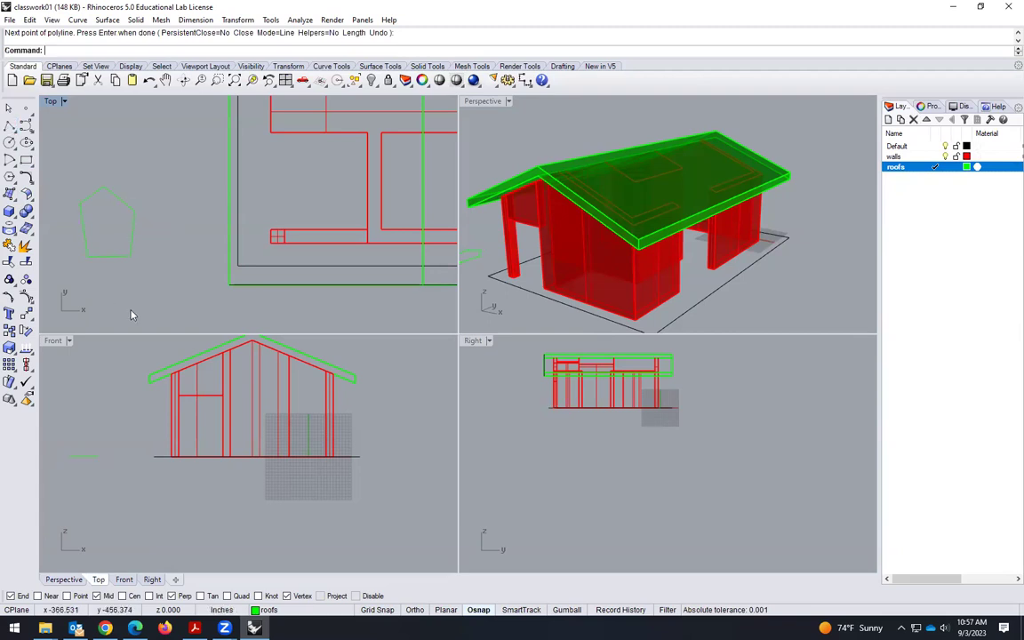
left_click(132, 251)
left_click(142, 244)
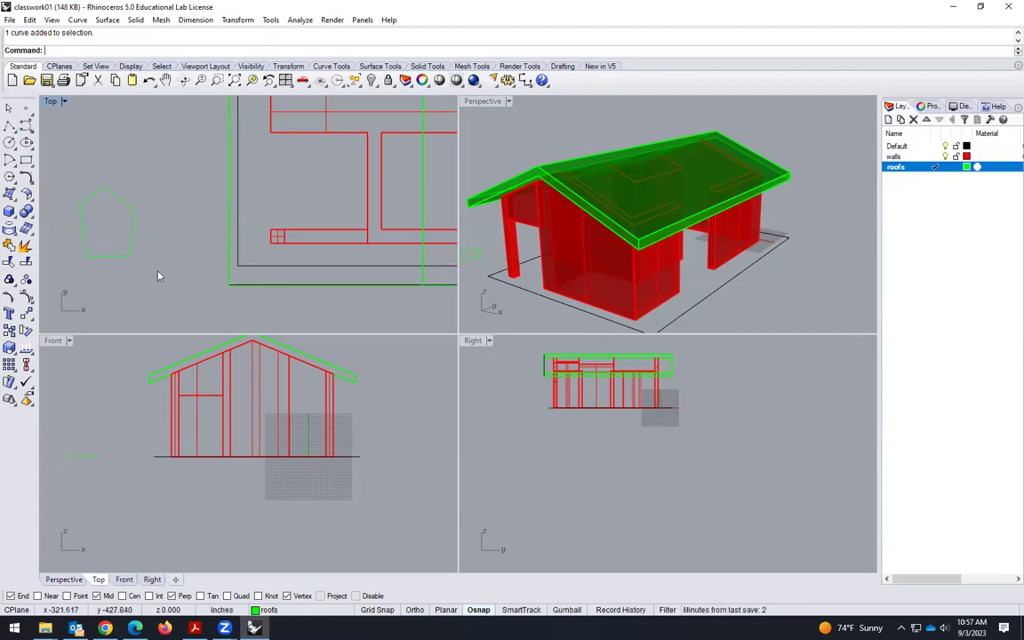
Make walls the current layer and draw a second closed five-sided polyline between the first one and the floor plan
left_click(936, 157)
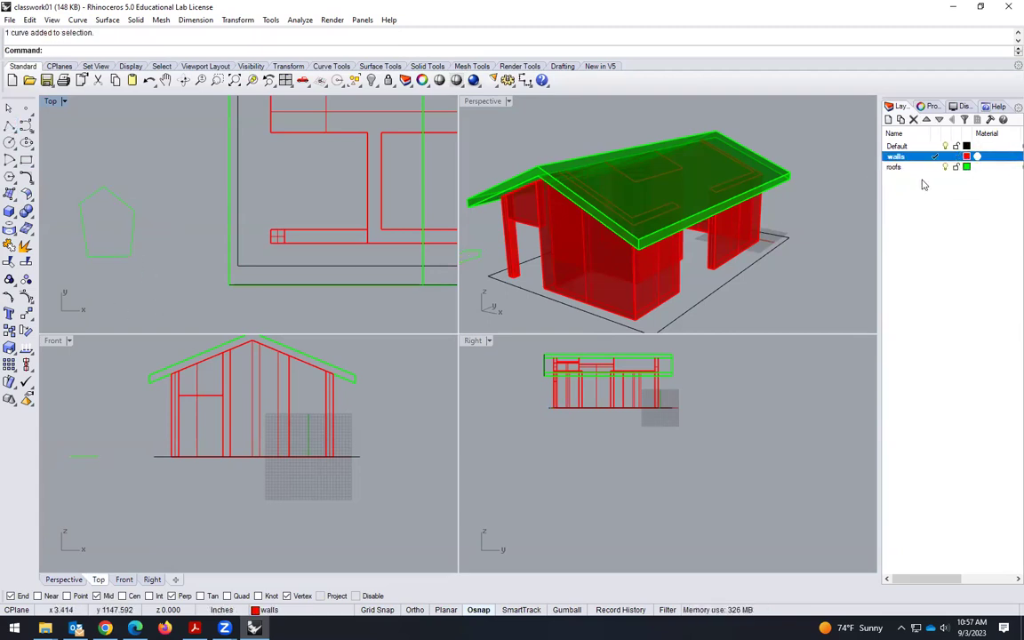
left_click(9, 126)
left_click(147, 170)
left_click(153, 199)
left_click(179, 202)
left_click(183, 164)
left_click(165, 145)
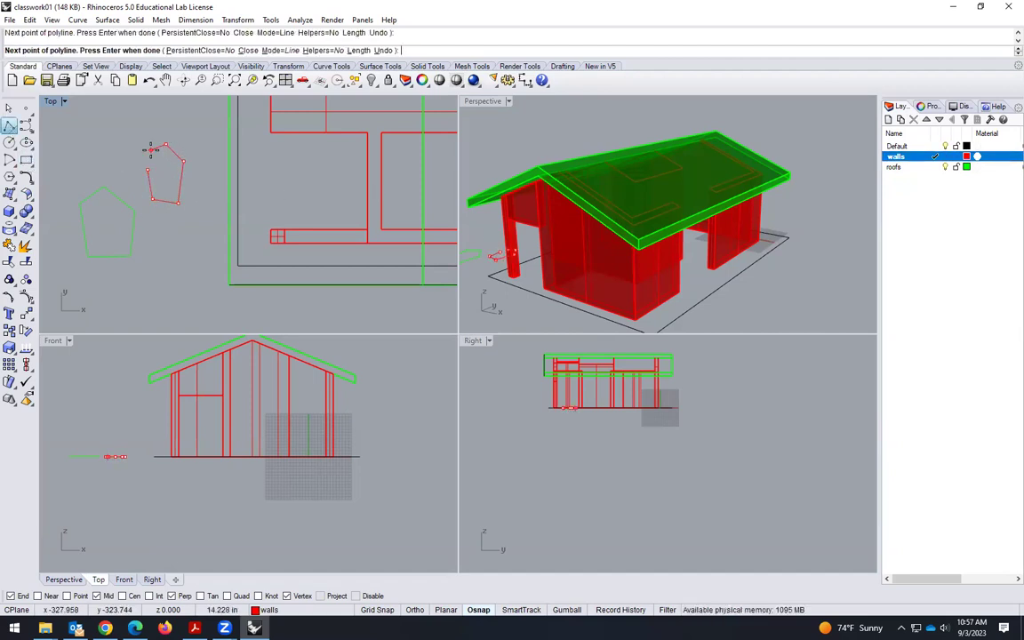
left_click(148, 170)
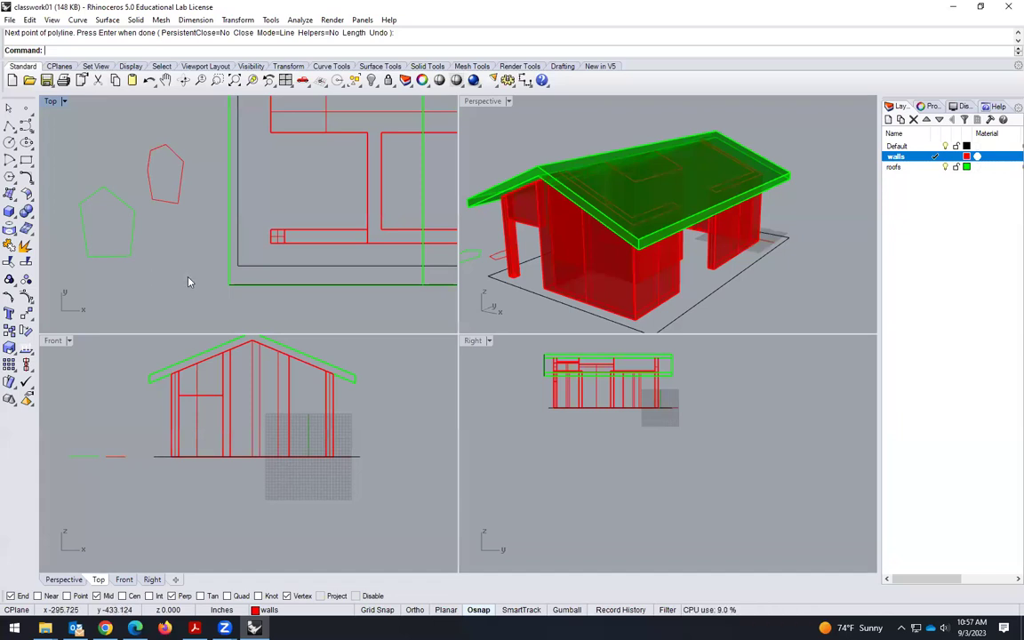
Delete both five-sided test polylines beside the floor plan in the Top view
left_click_drag(185, 274, 77, 173)
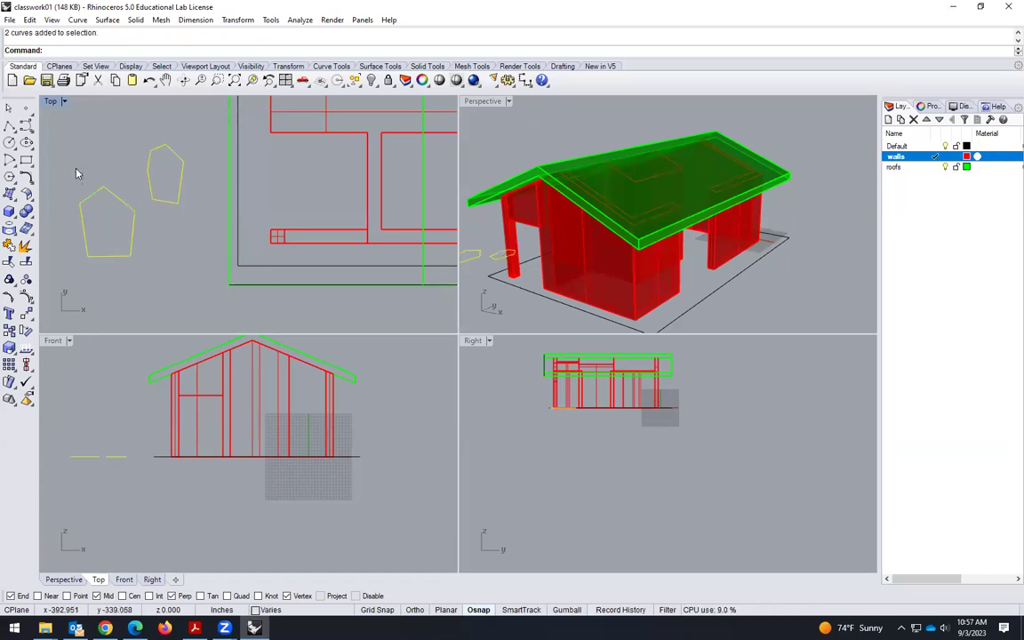
key("Delete")
scroll(149, 267, "down", 2)
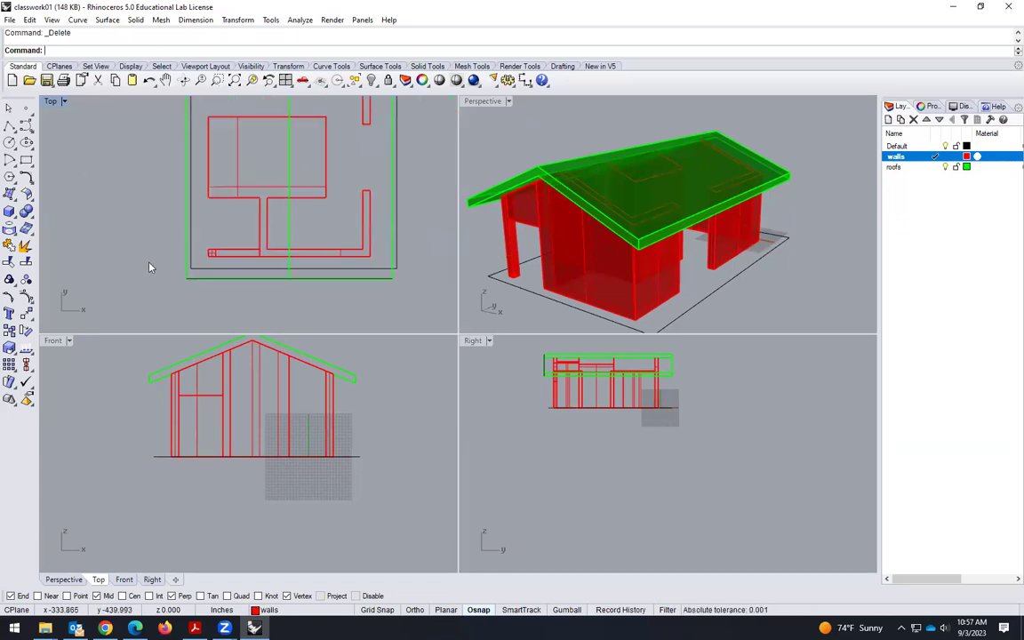
scroll(263, 283, "down", 2)
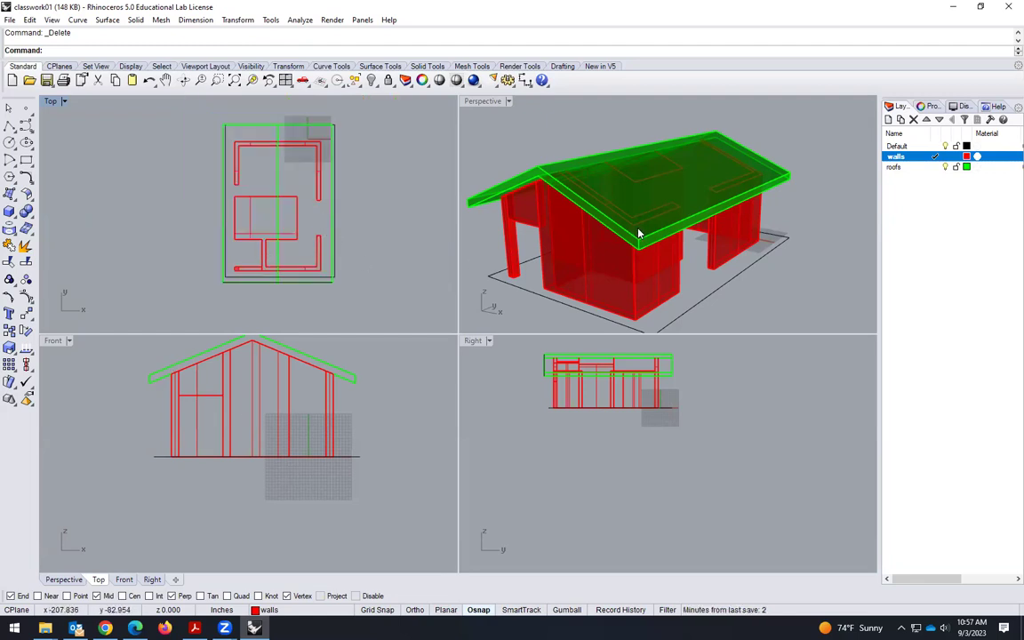
left_click(786, 267)
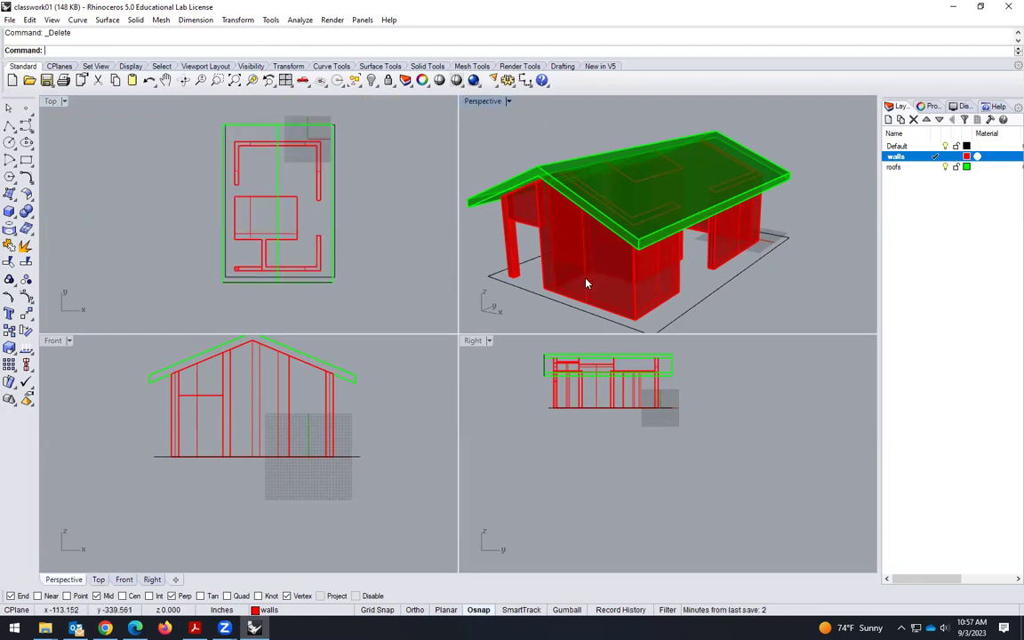
right_click_drag(613, 278, 653, 245)
scroll(652, 261, "up", 2)
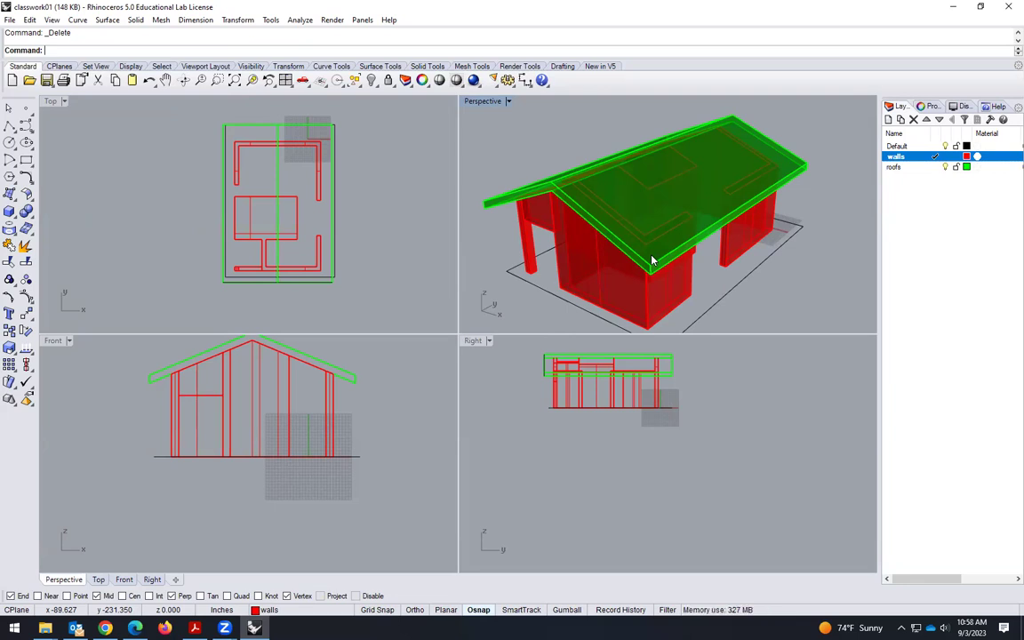
right_click_drag(739, 271, 592, 265)
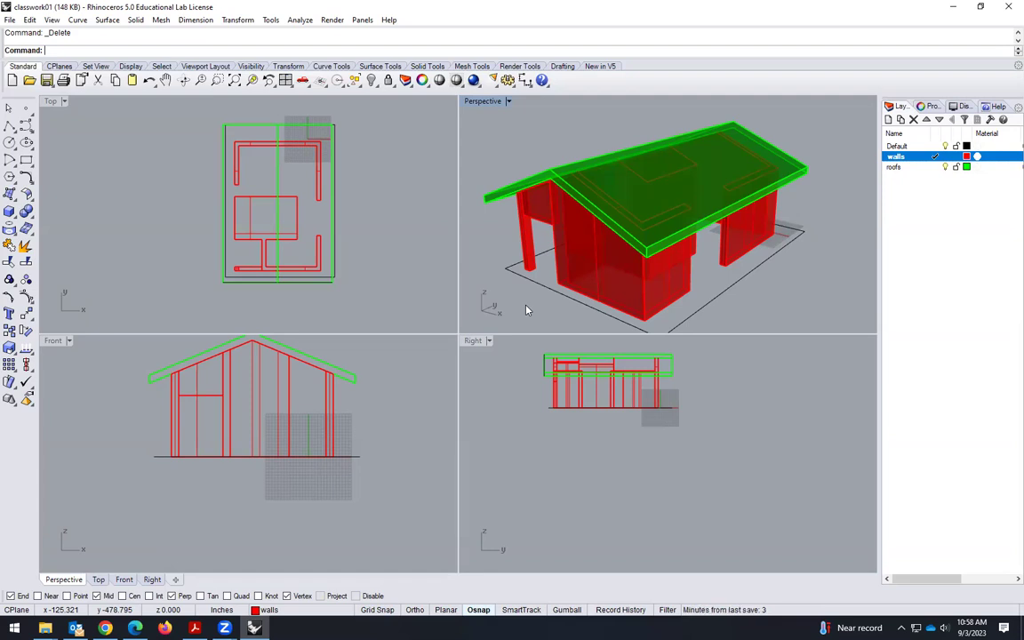
scroll(546, 223, "up", 3)
scroll(548, 225, "down", 3)
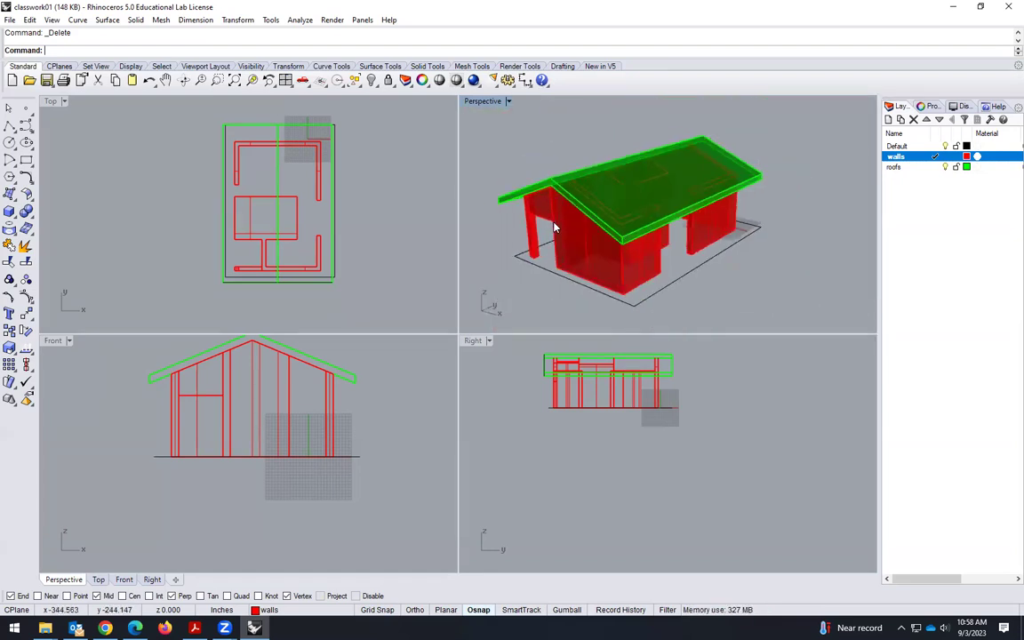